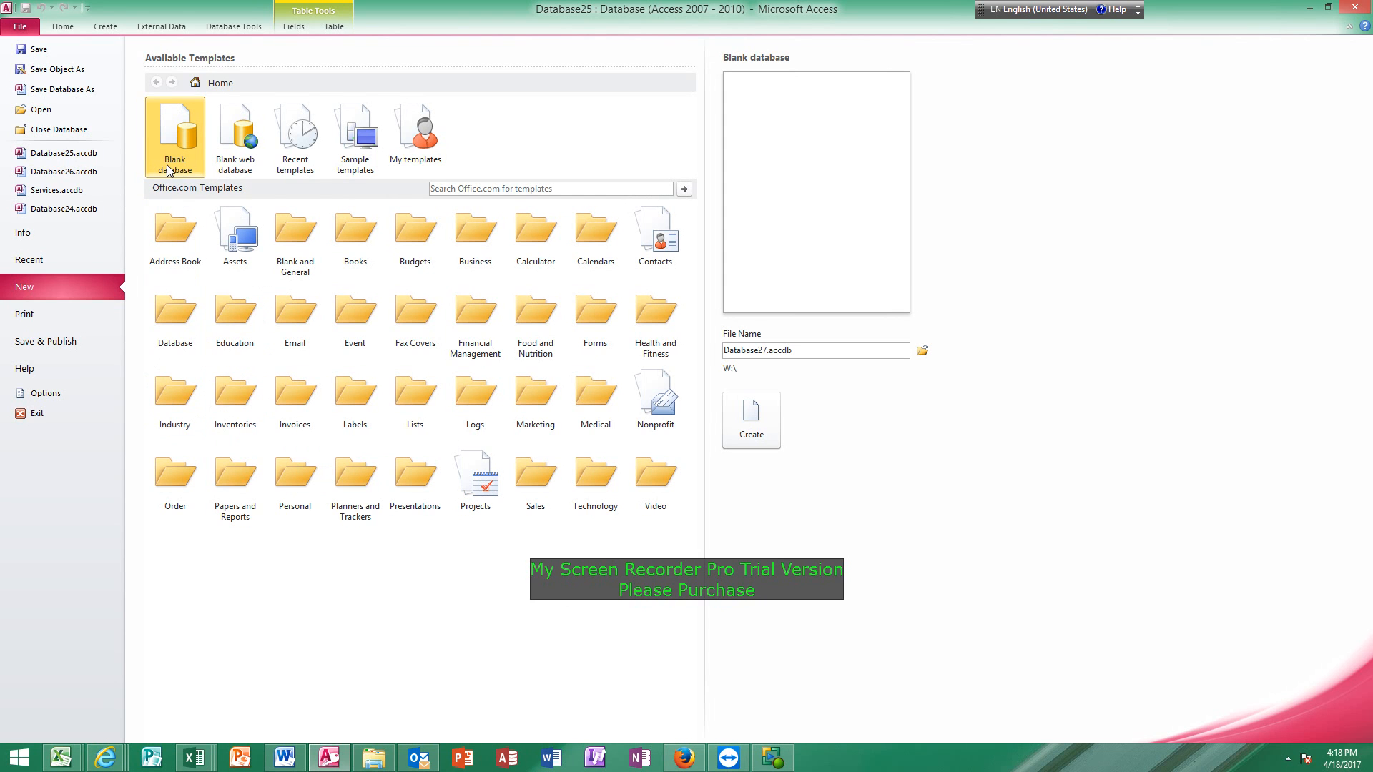
Create a new blank database and start importing an Excel spreadsheet into it.
double_click(183, 142)
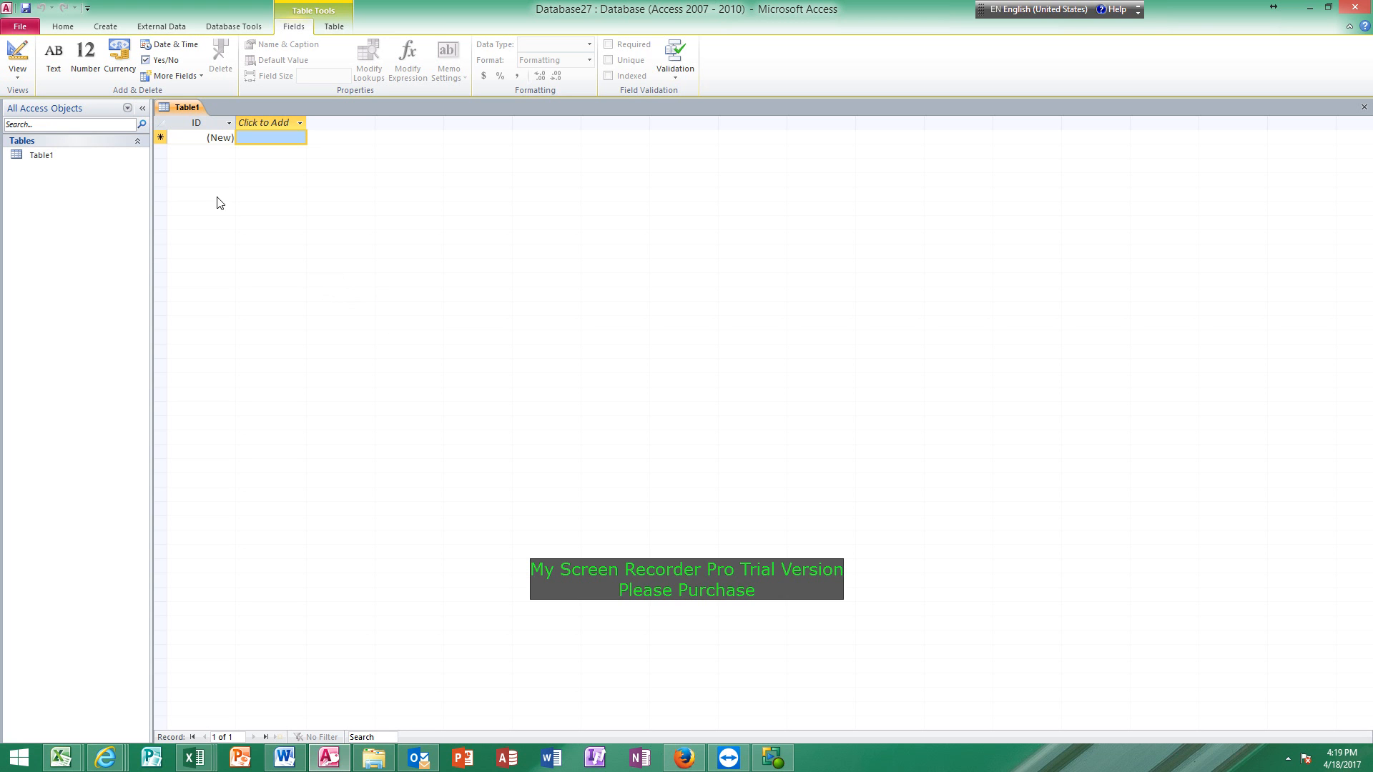
left_click(161, 29)
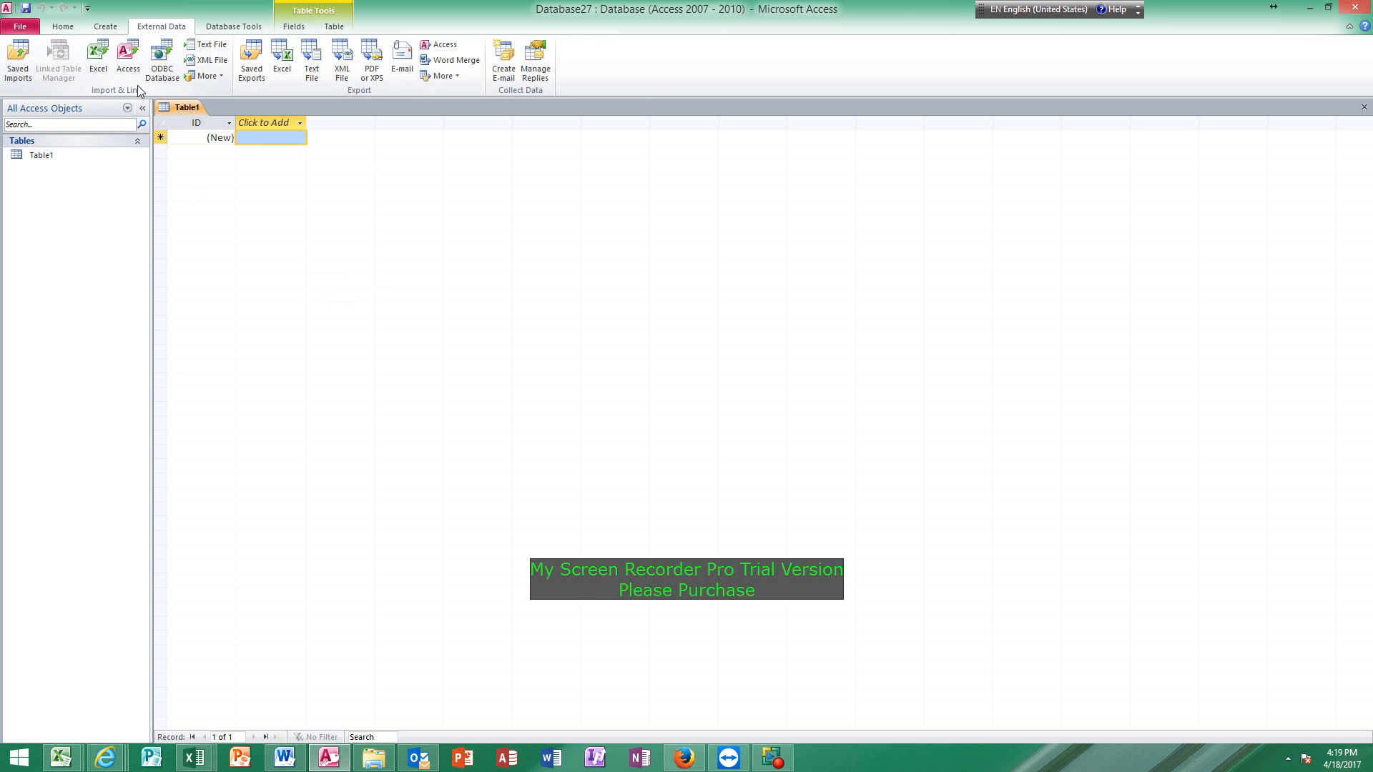
left_click(99, 63)
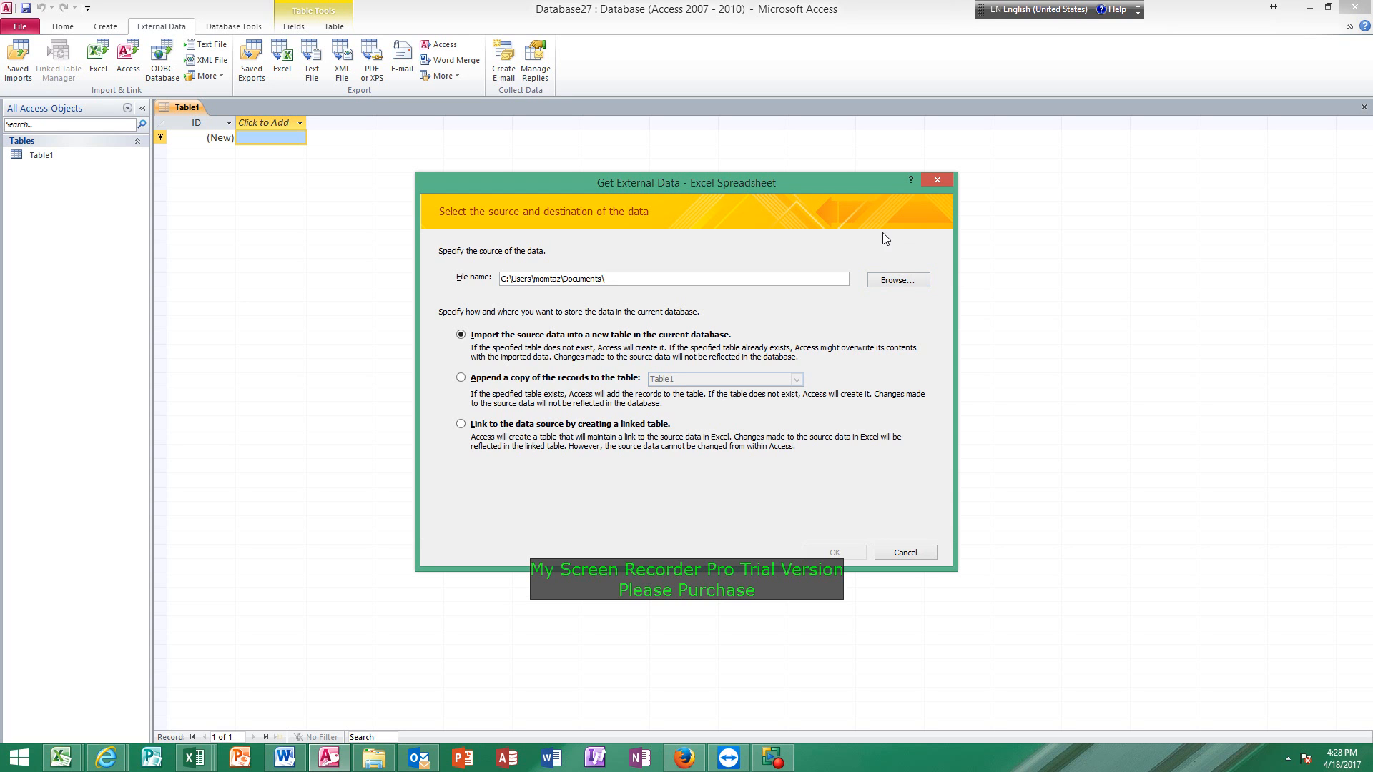
Choose C:\Practice\Practice.xlsx as the source and import its data into a new table in the current database.
left_click(898, 281)
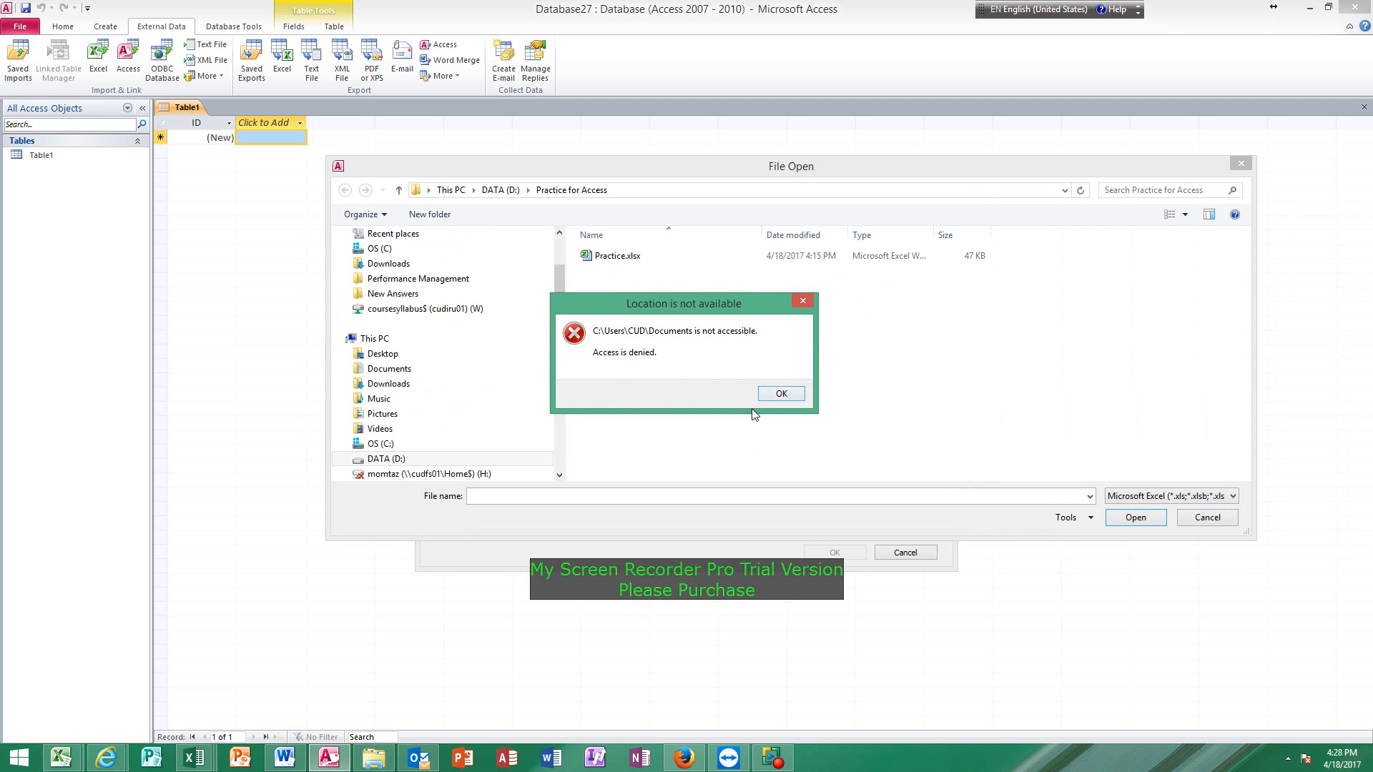
left_click(786, 394)
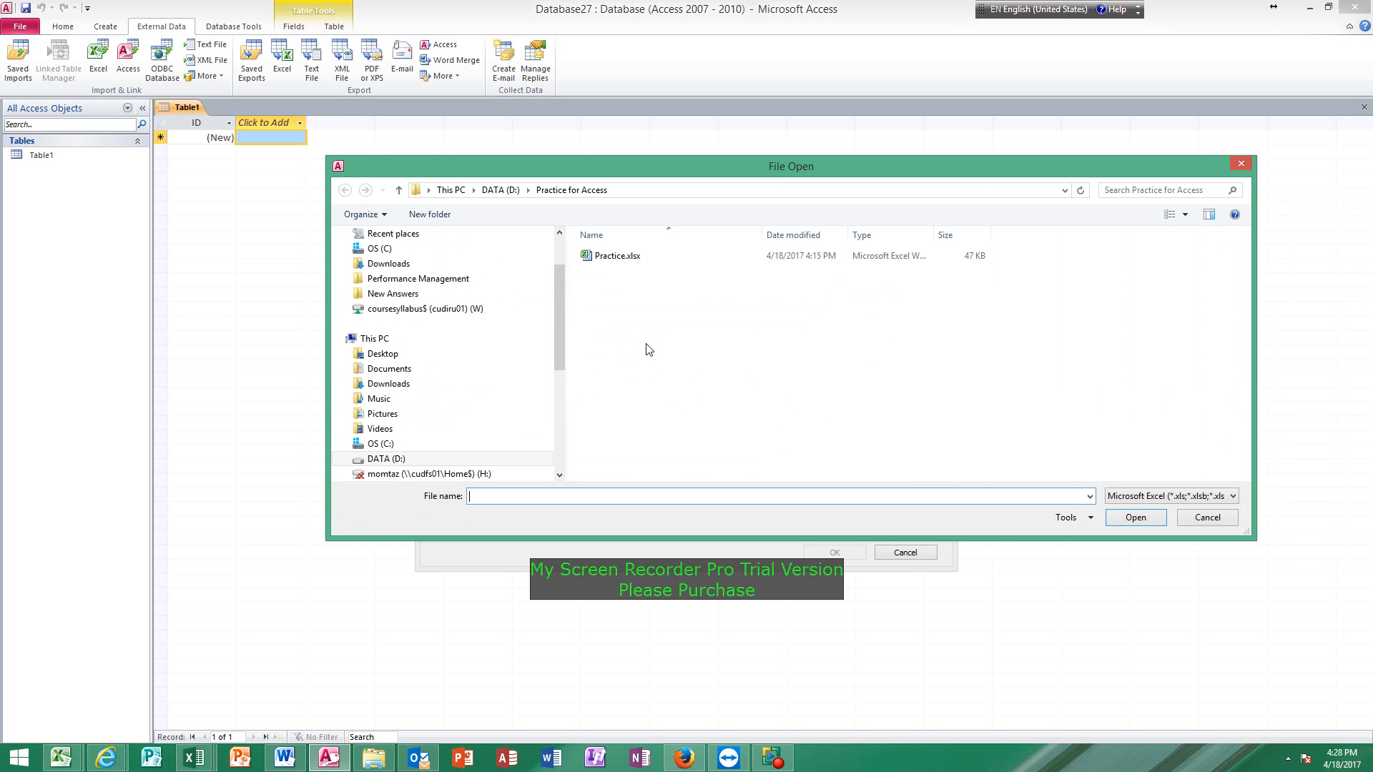
left_click(390, 250)
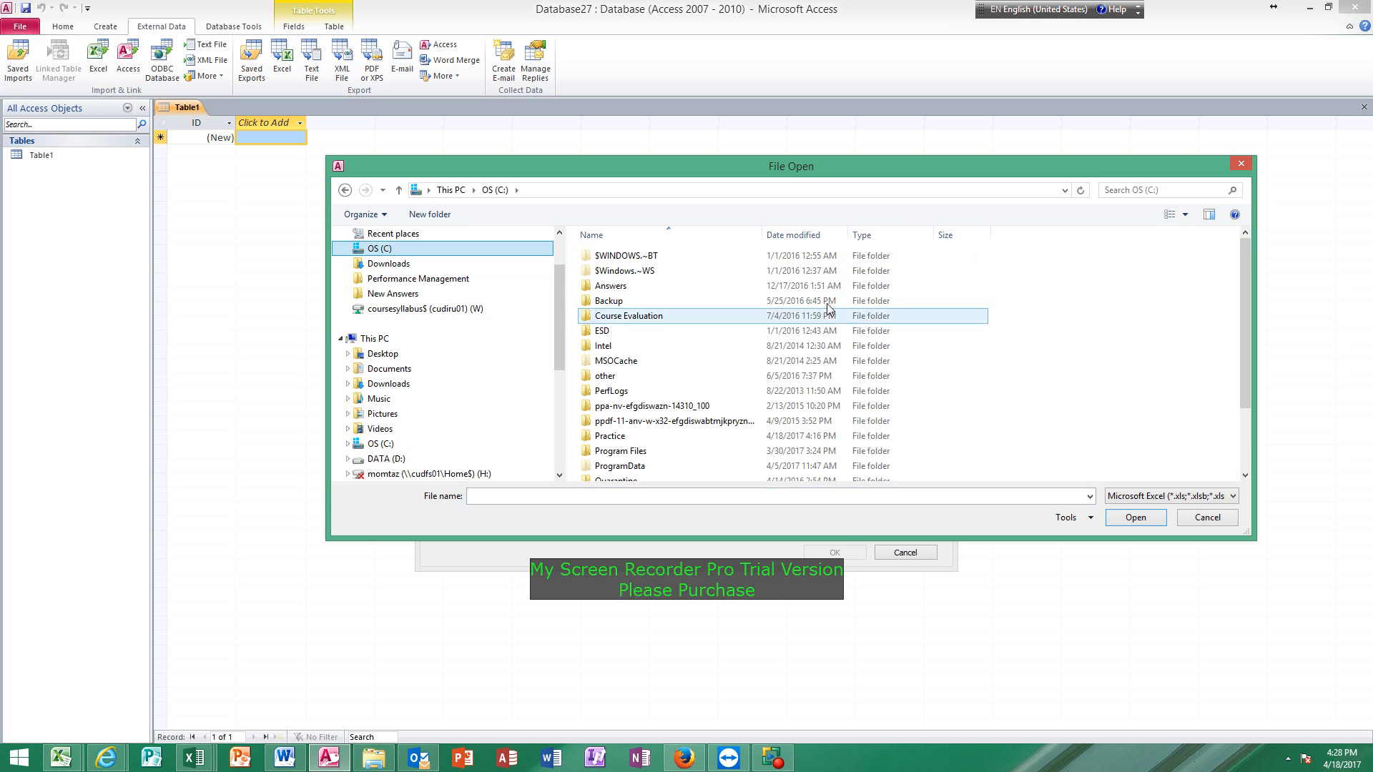
left_click(658, 370)
scroll(657, 370, "down", 2)
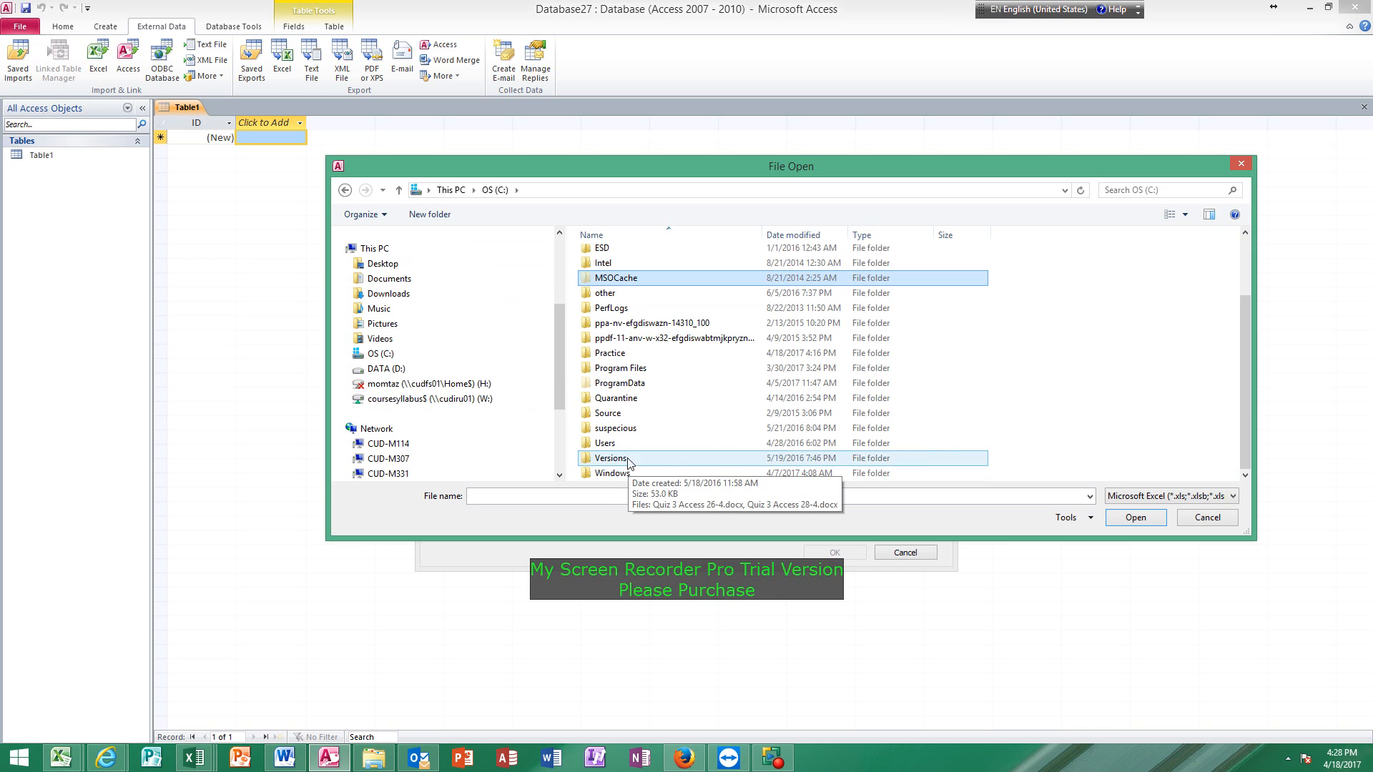
double_click(619, 353)
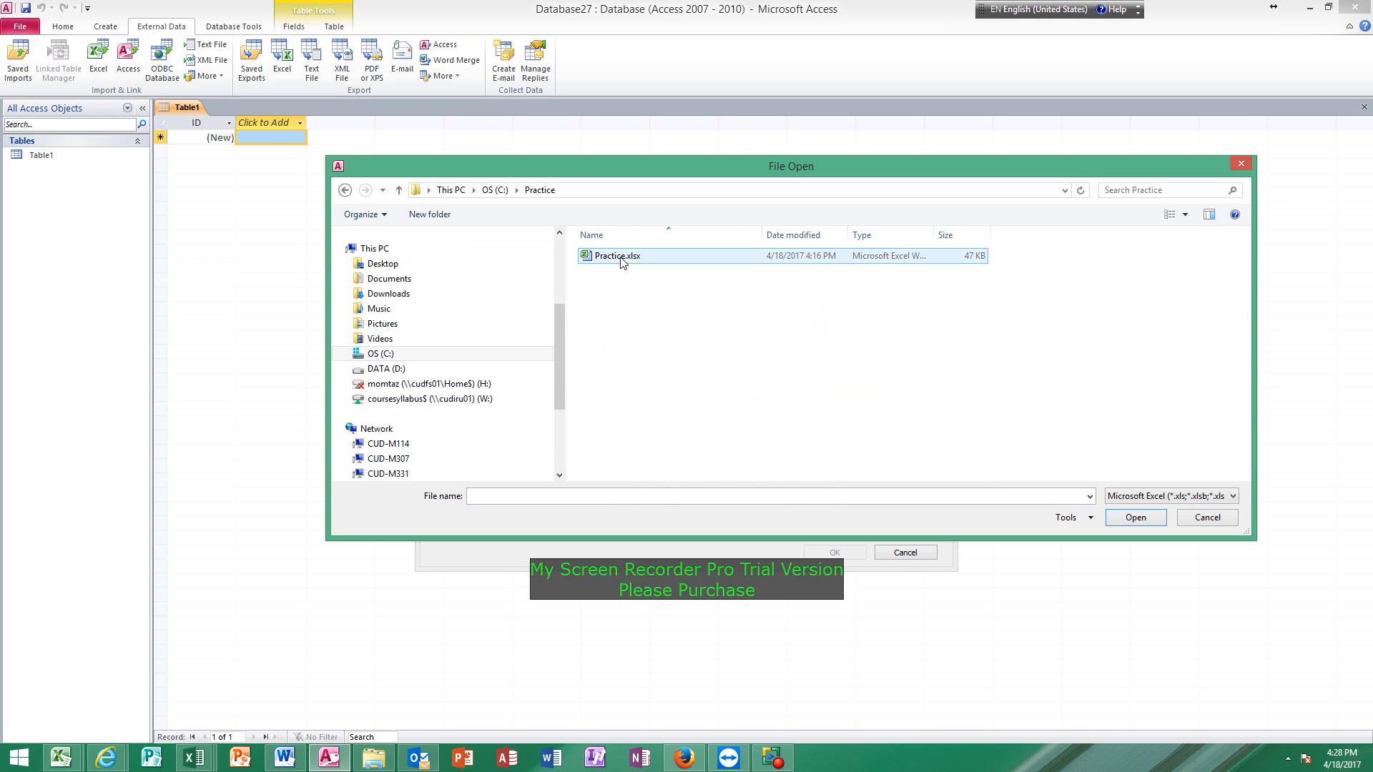
left_click(621, 259)
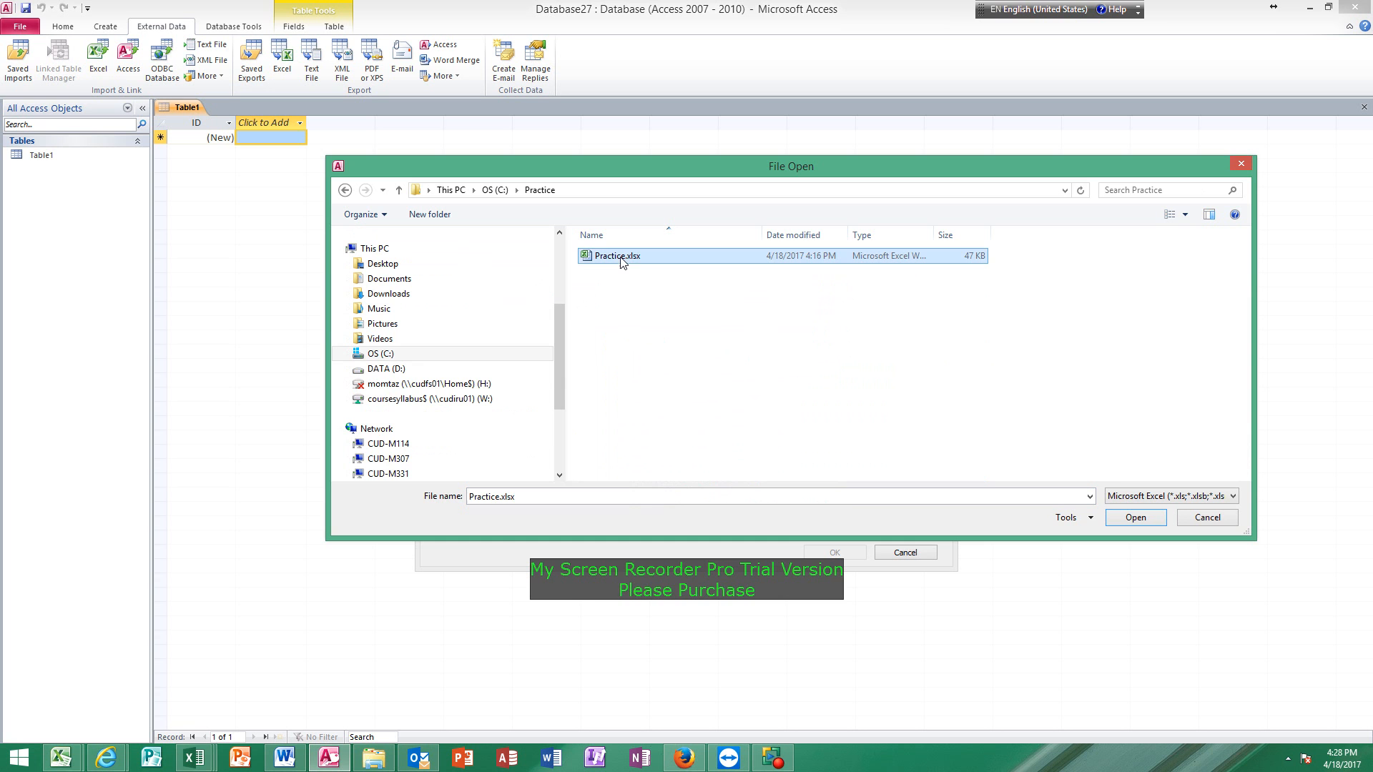
left_click(1126, 520)
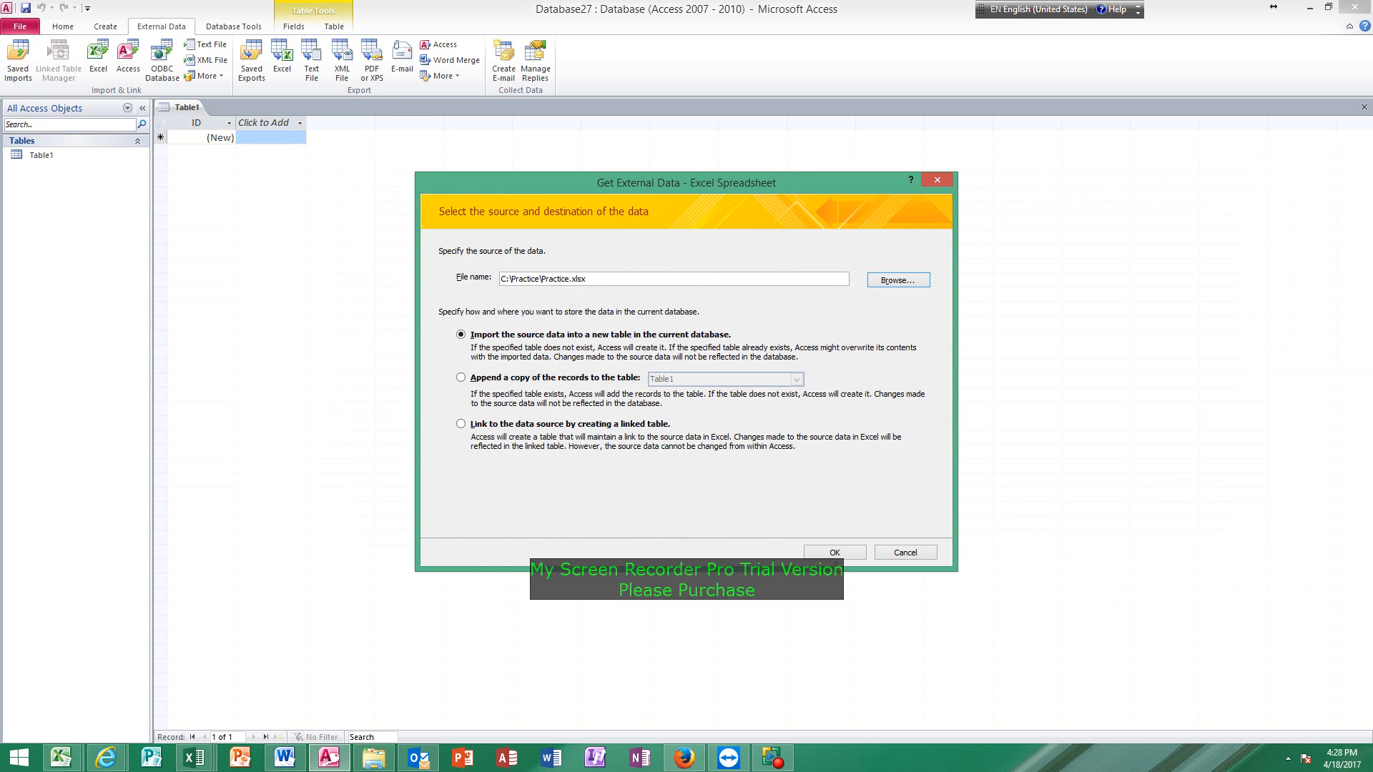
left_click(837, 554)
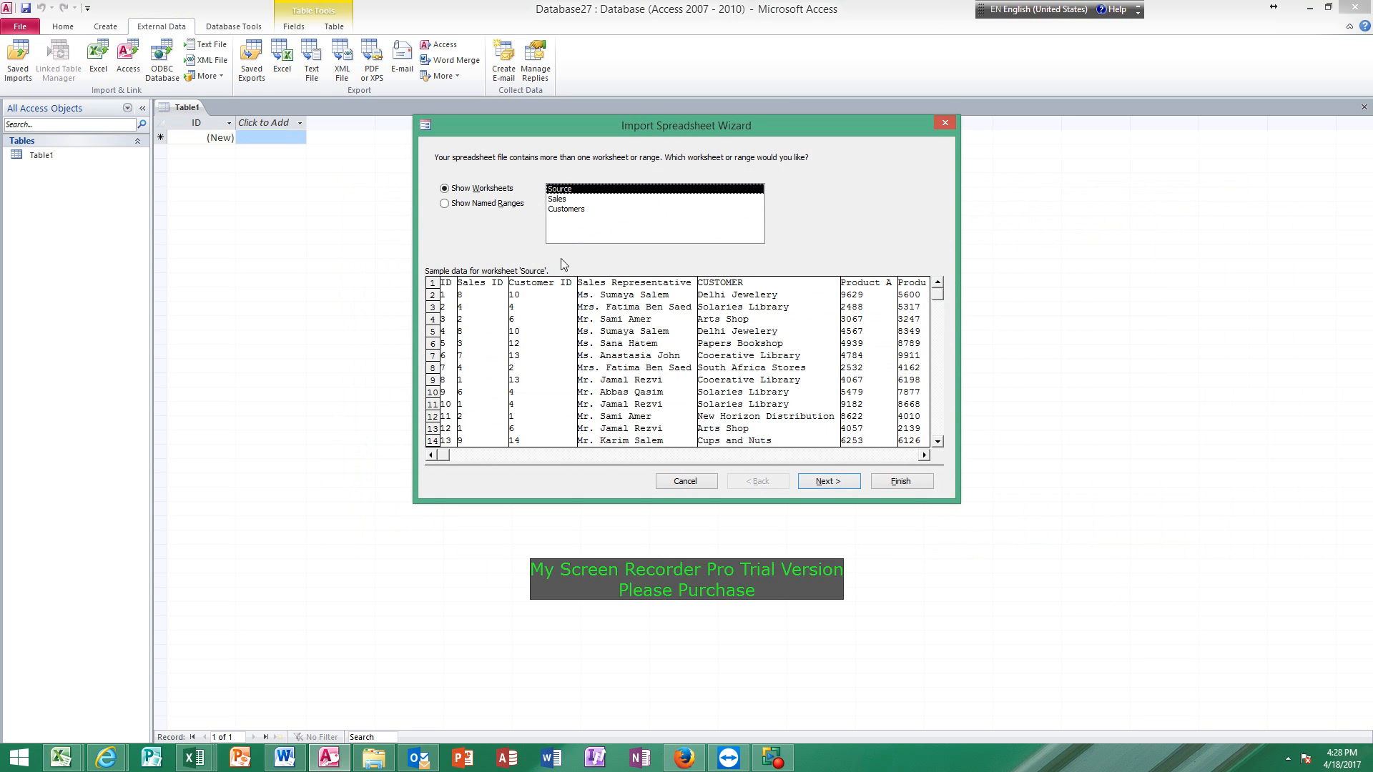
Select the Sales worksheet for import and use its first row as column headings.
left_click(557, 200)
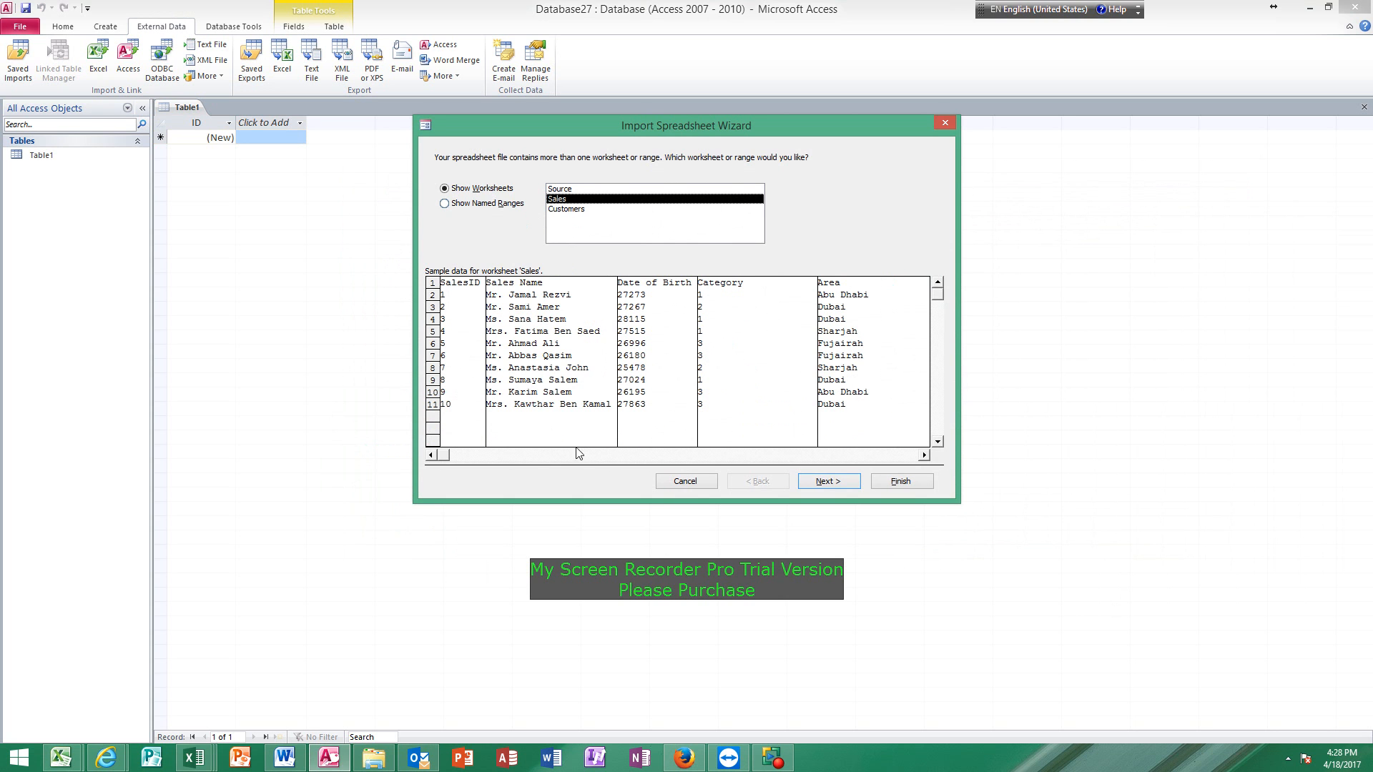
left_click(832, 481)
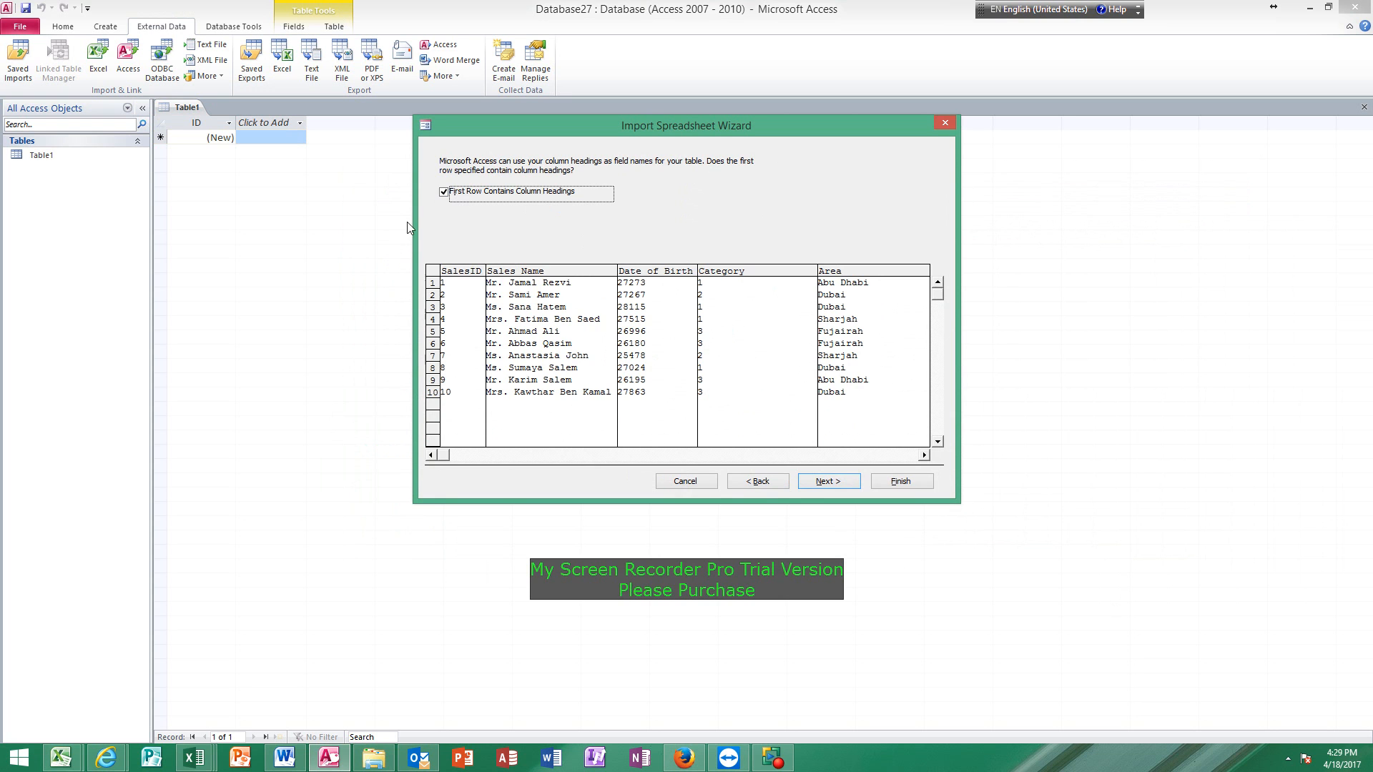
left_click(443, 193)
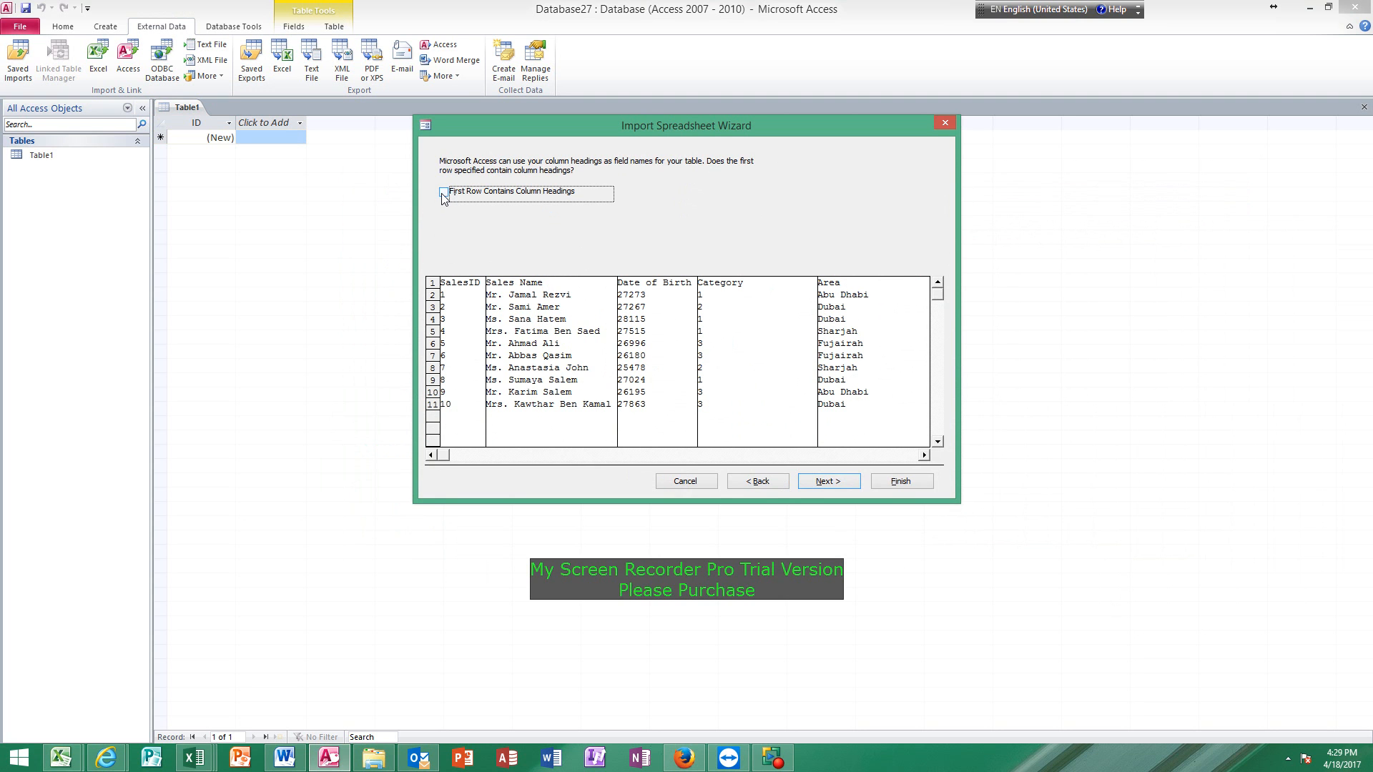
left_click(446, 194)
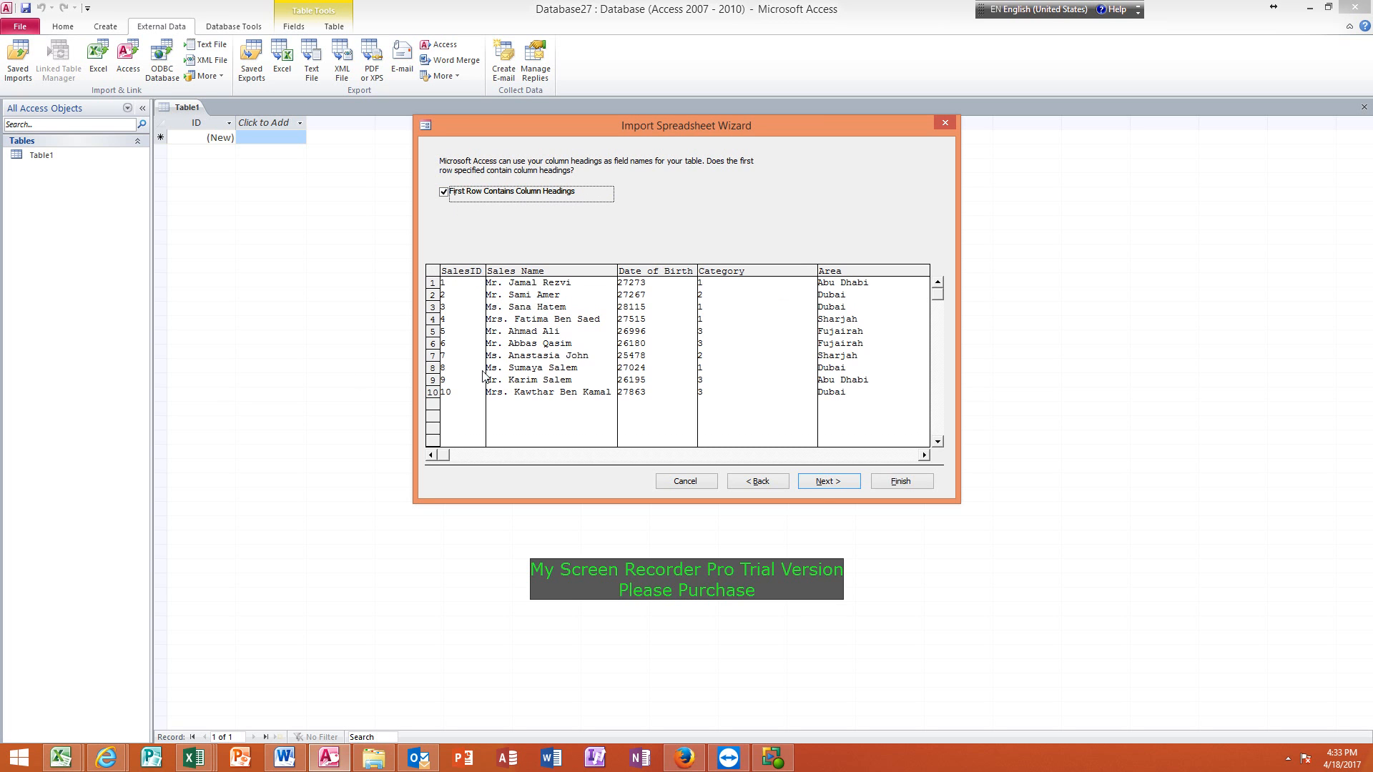
left_click(826, 483)
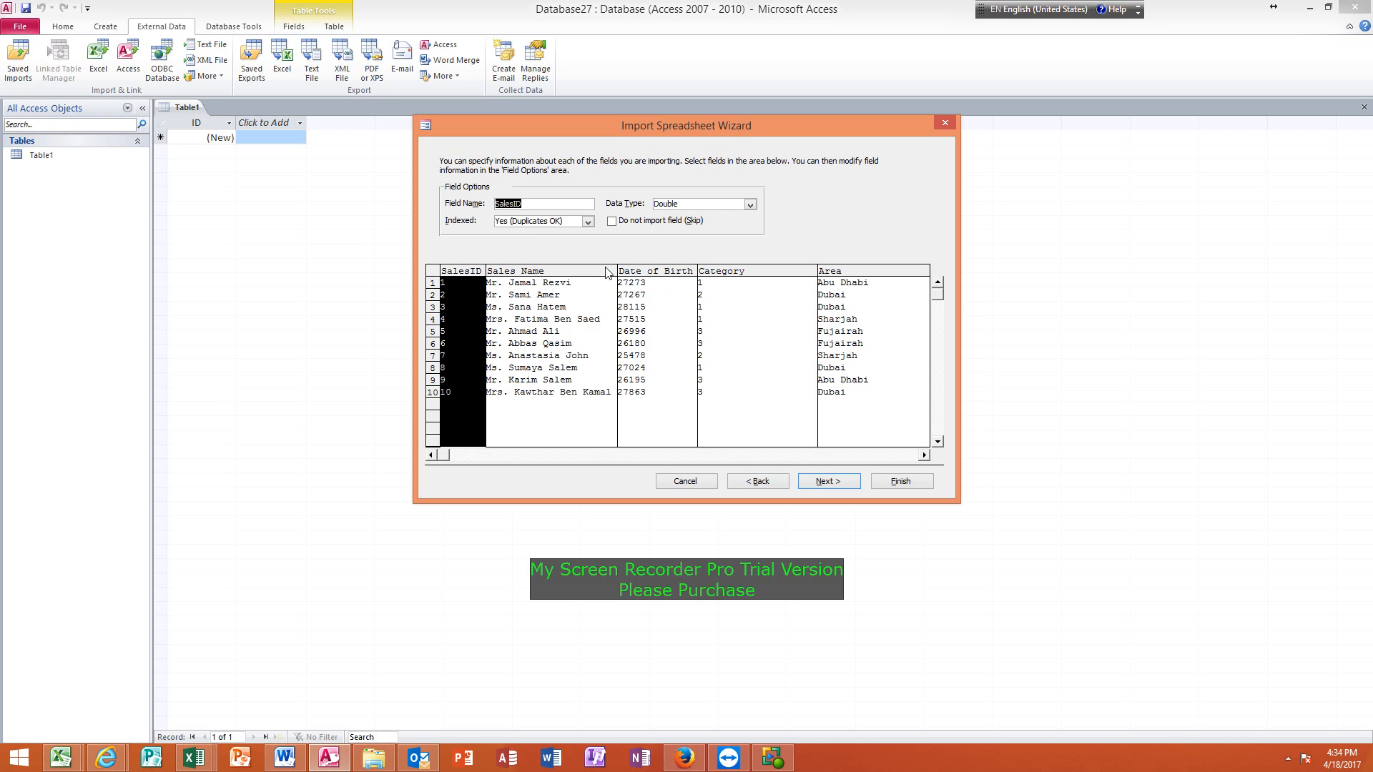
Review the field options and data types of the Sales Name, Date of Birth and Category columns.
left_click(599, 320)
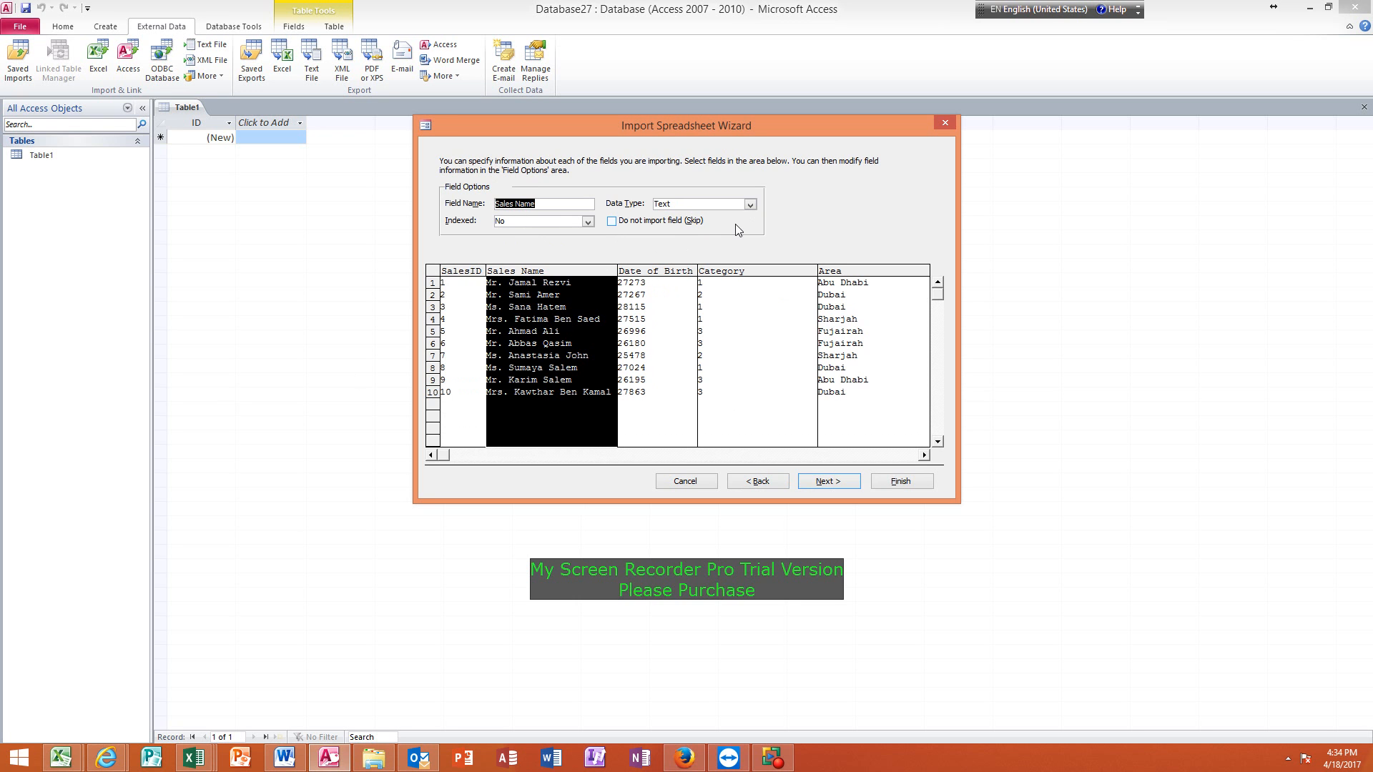
left_click(718, 201)
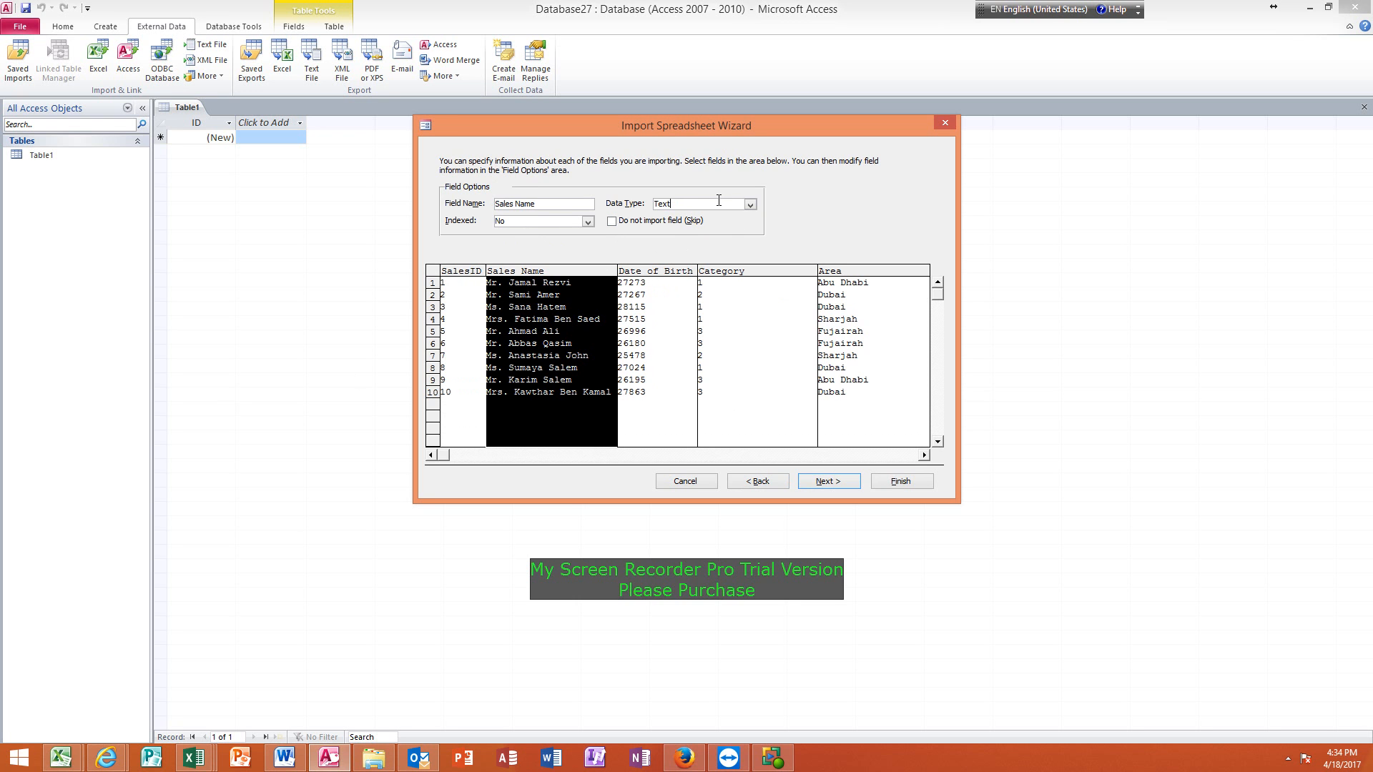
left_click(643, 334)
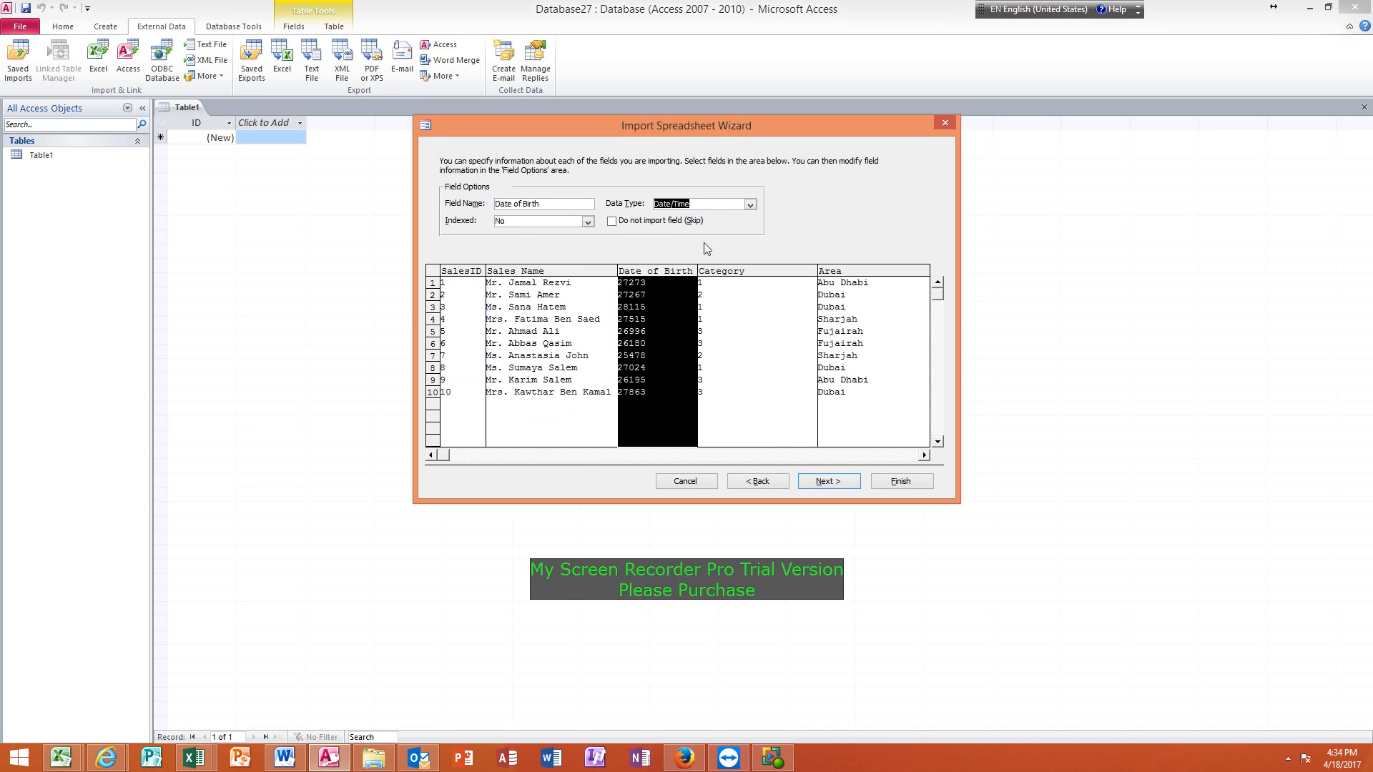
left_click(725, 208)
left_click(753, 291)
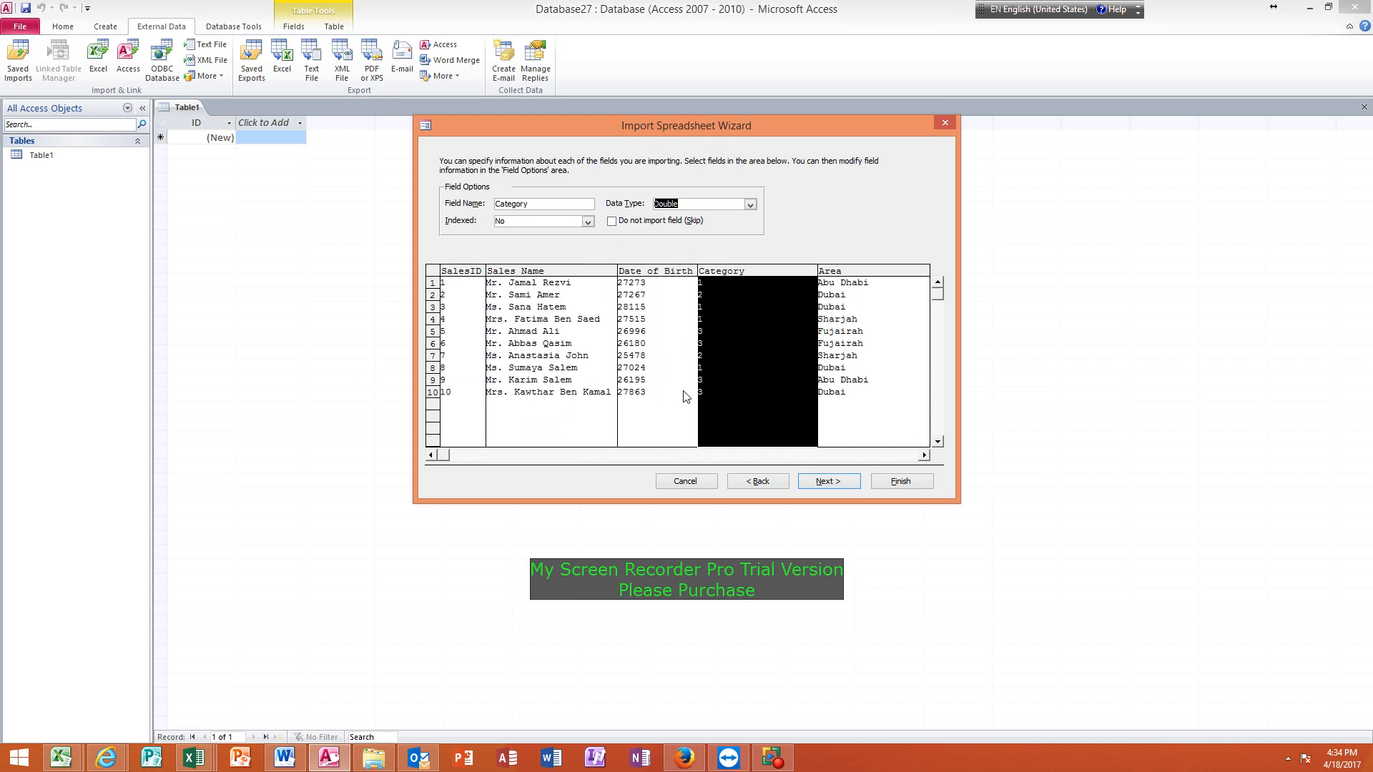
left_click(673, 340)
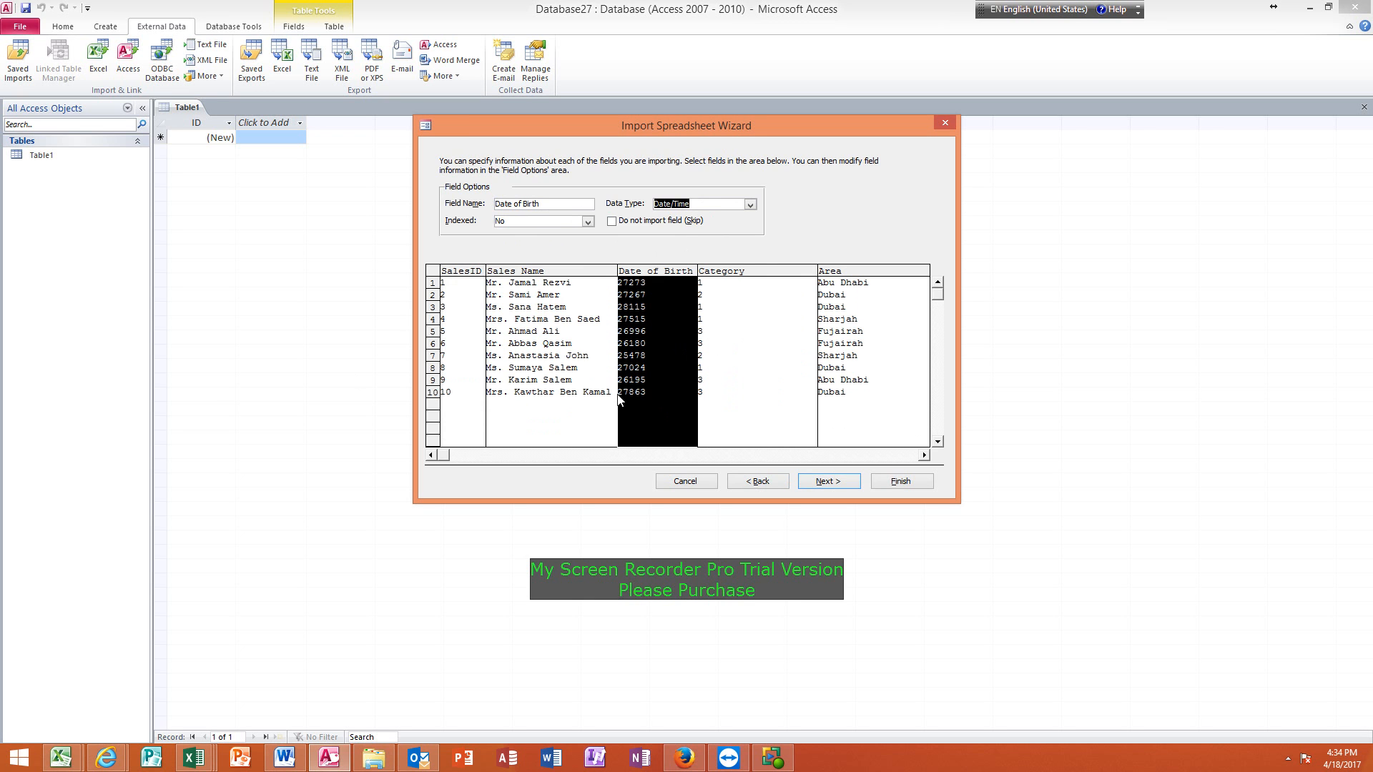
left_click(702, 205)
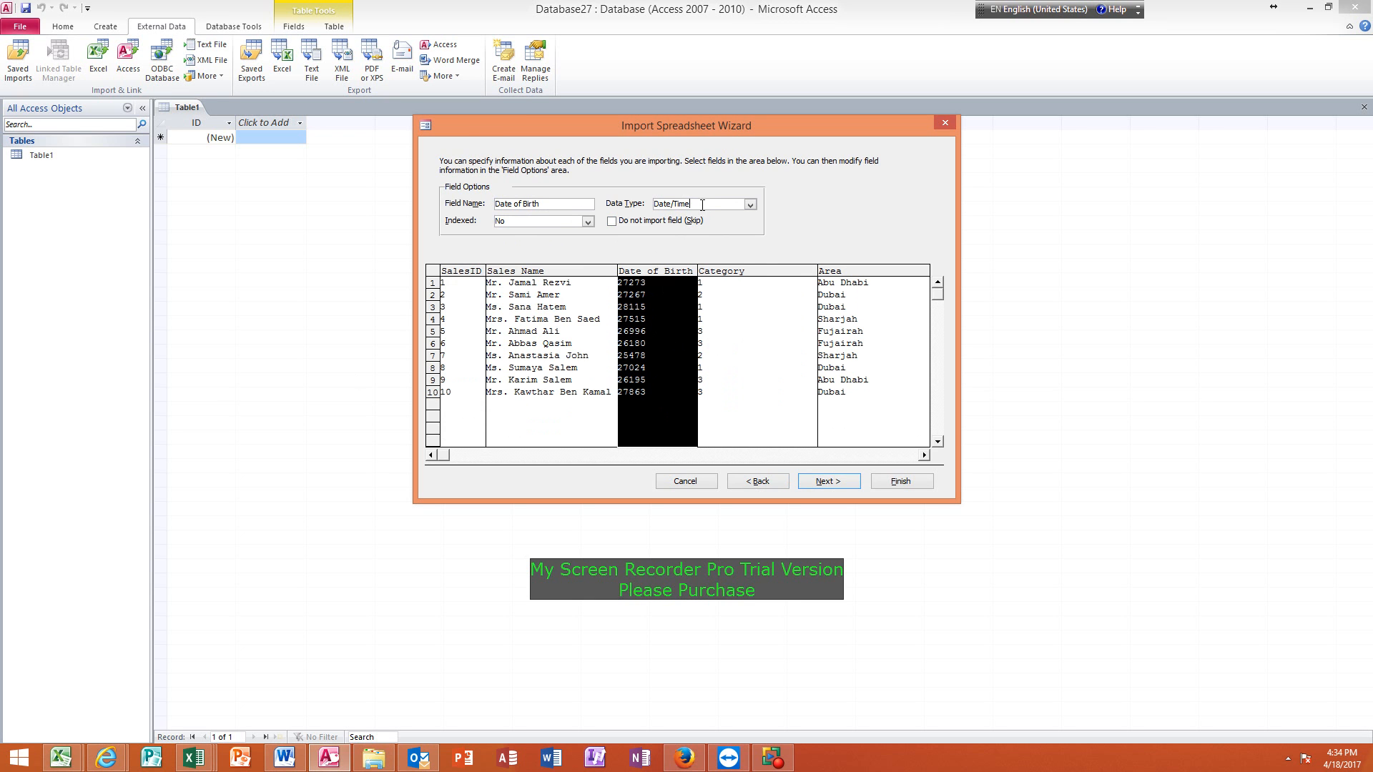
left_click(746, 338)
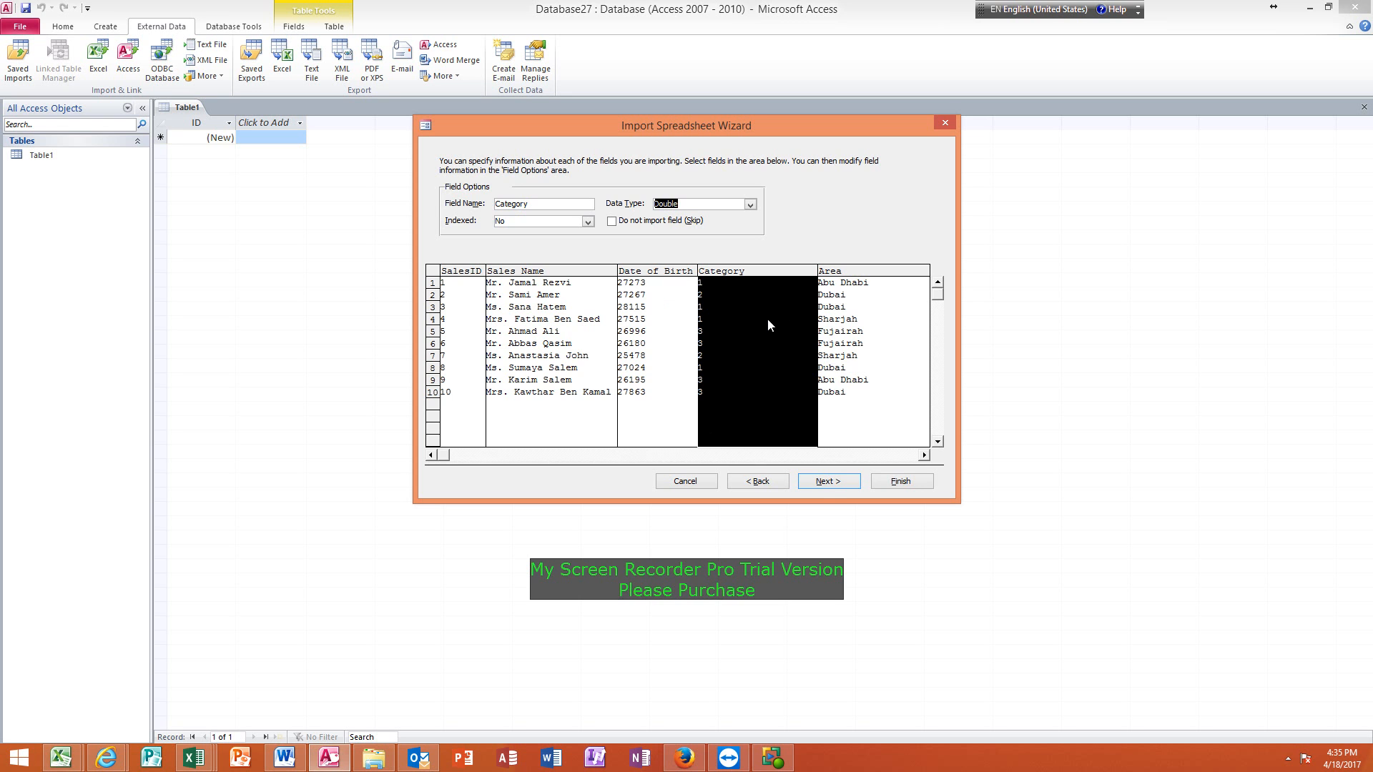
Accept the field options and choose SalesID as the table's own primary key.
left_click(826, 481)
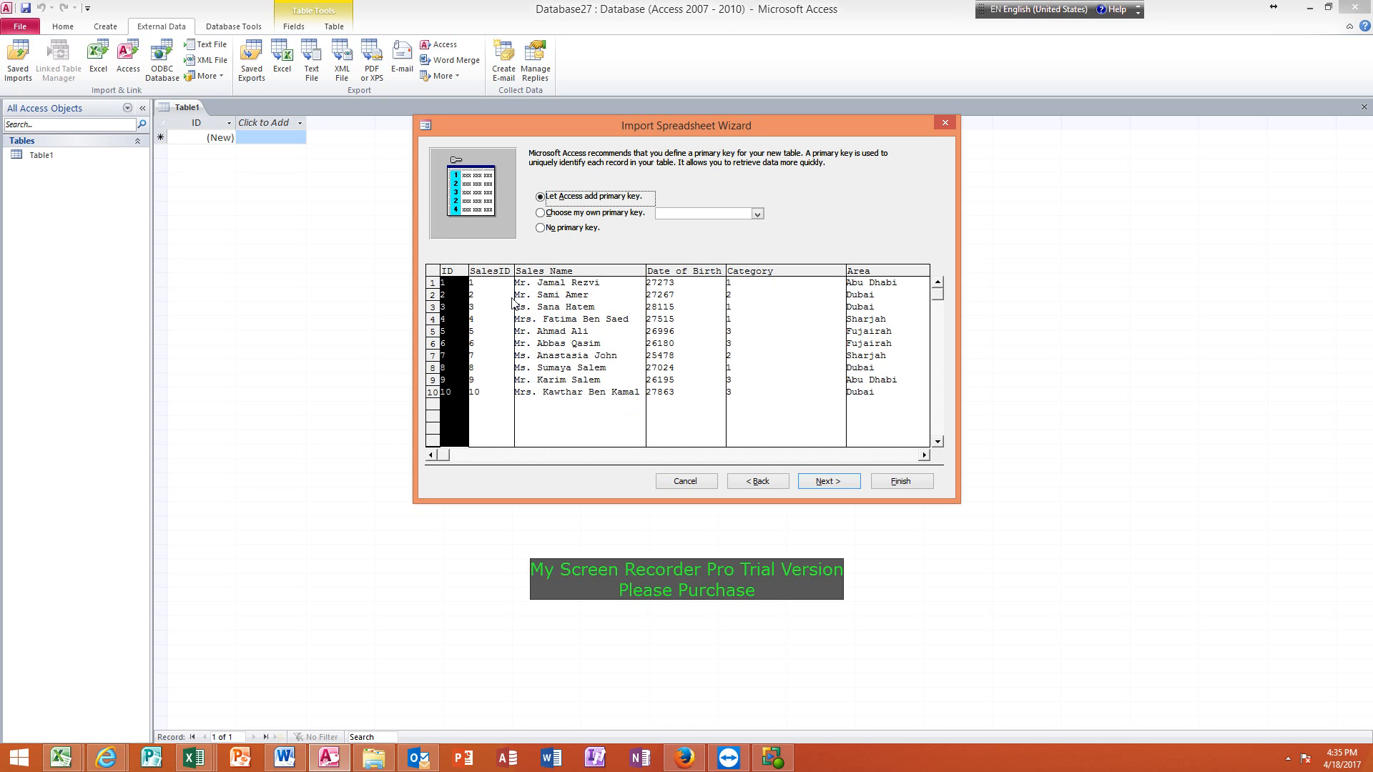
left_click(489, 320)
left_click(541, 213)
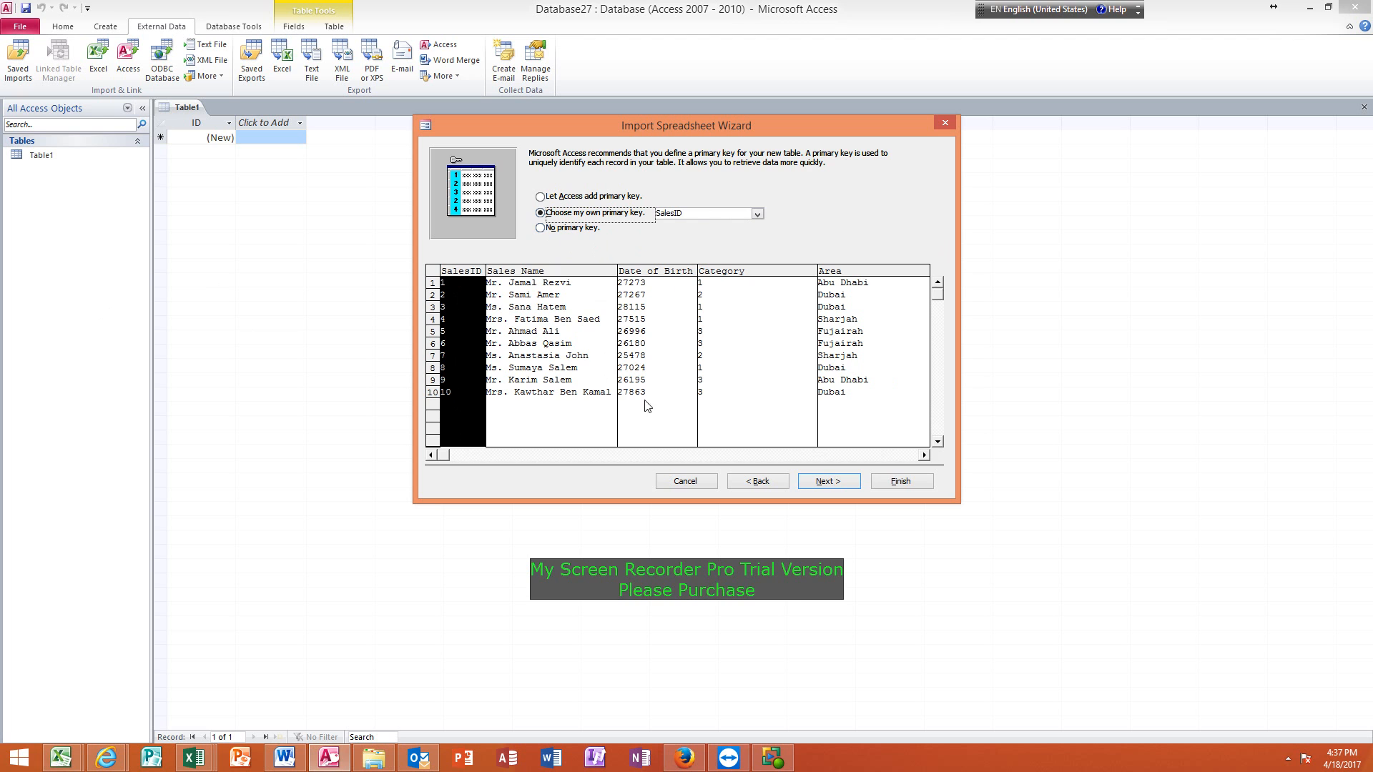
left_click(826, 482)
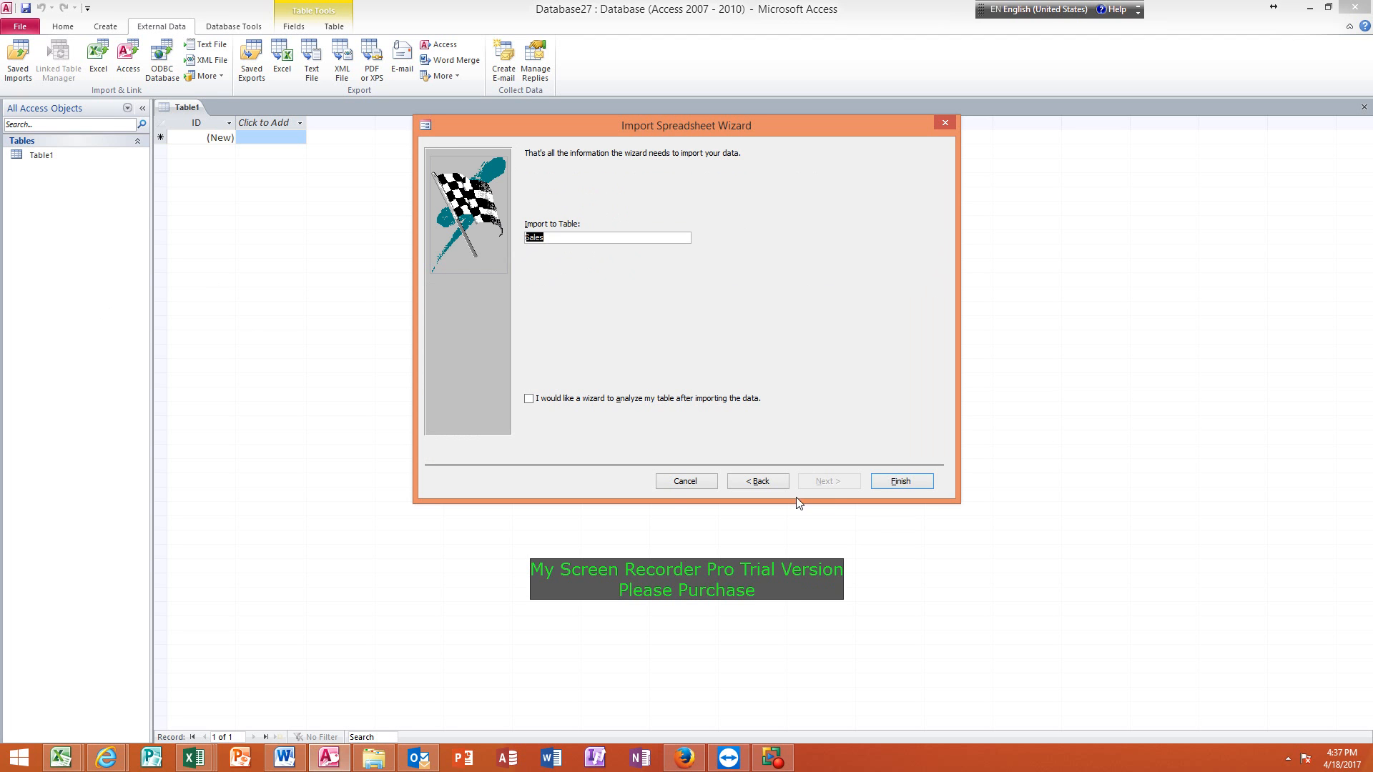
Finish the import into a table named Sales without saving the import steps, and open that table.
left_click(567, 239)
left_click(900, 484)
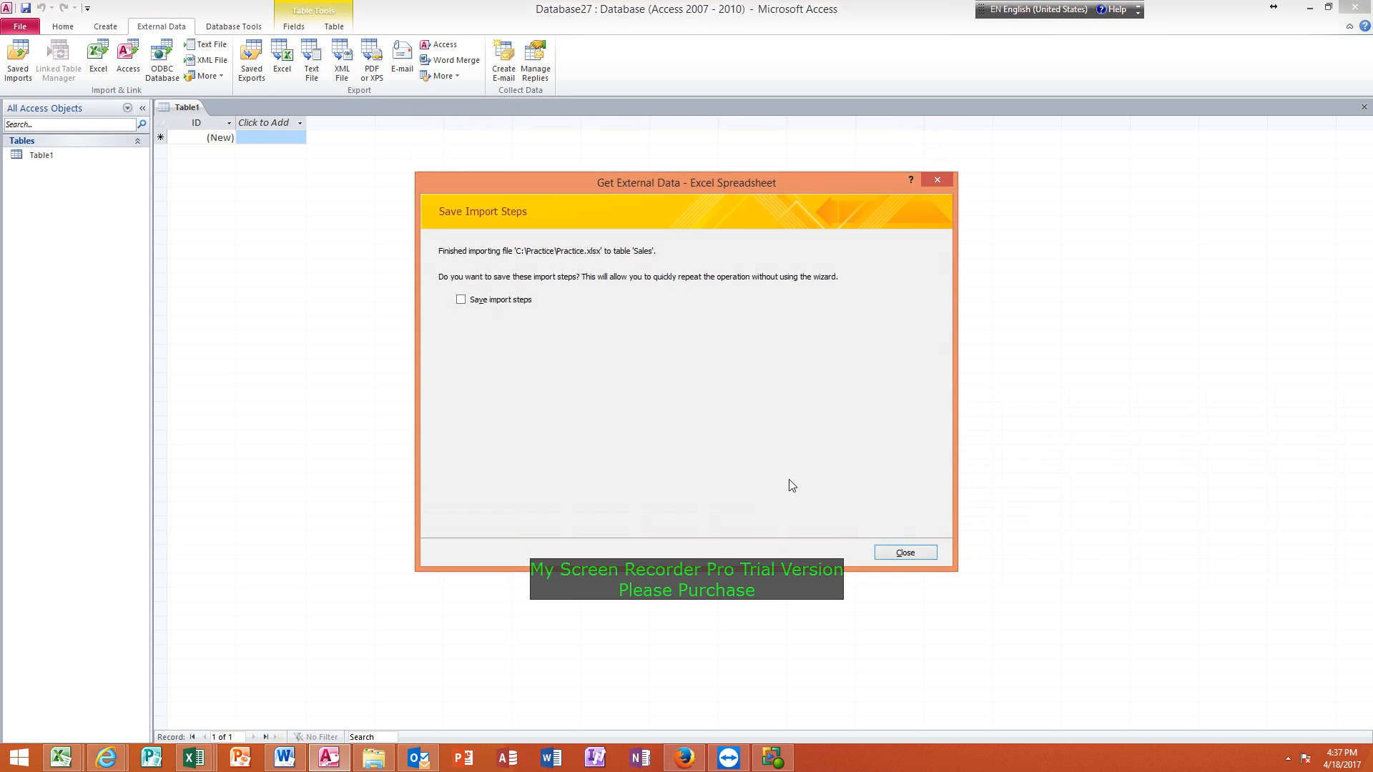
left_click(905, 552)
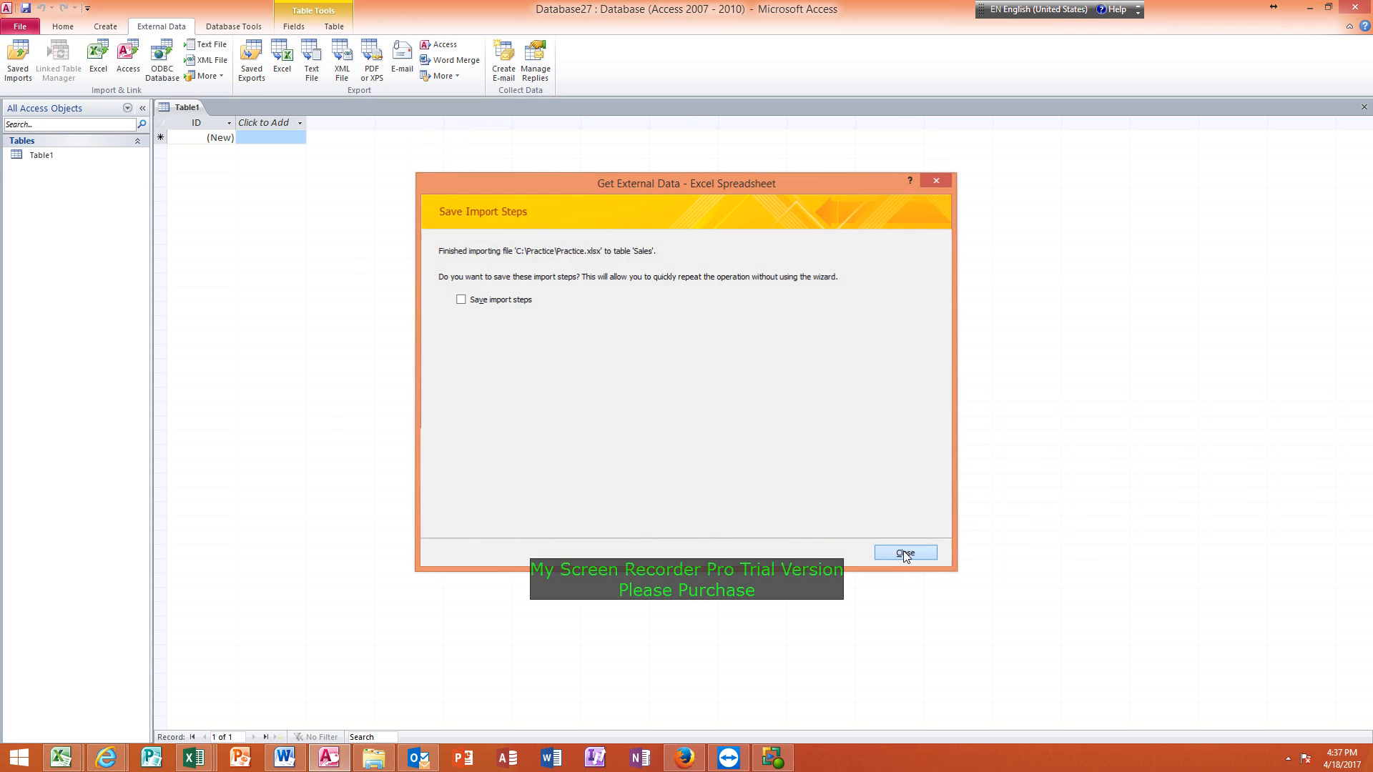
left_click(53, 158)
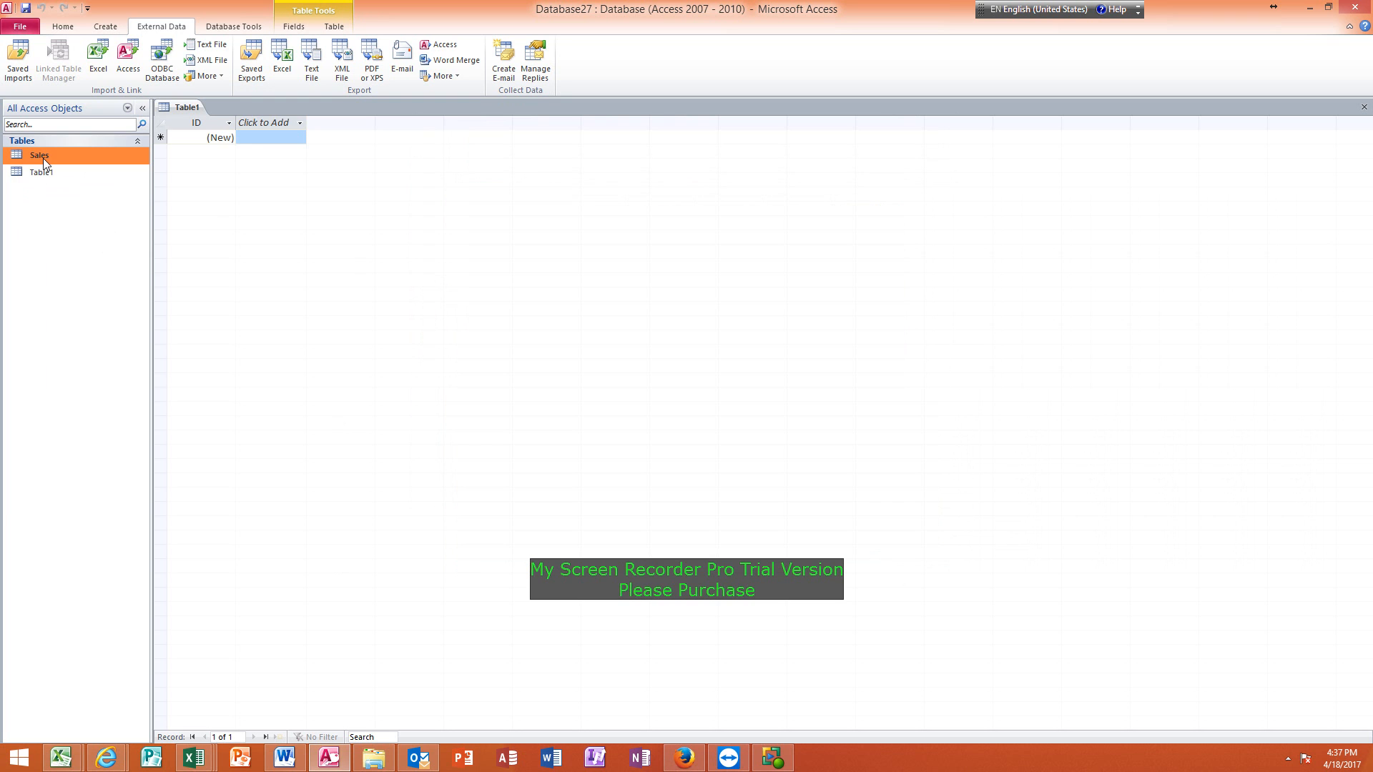
double_click(43, 158)
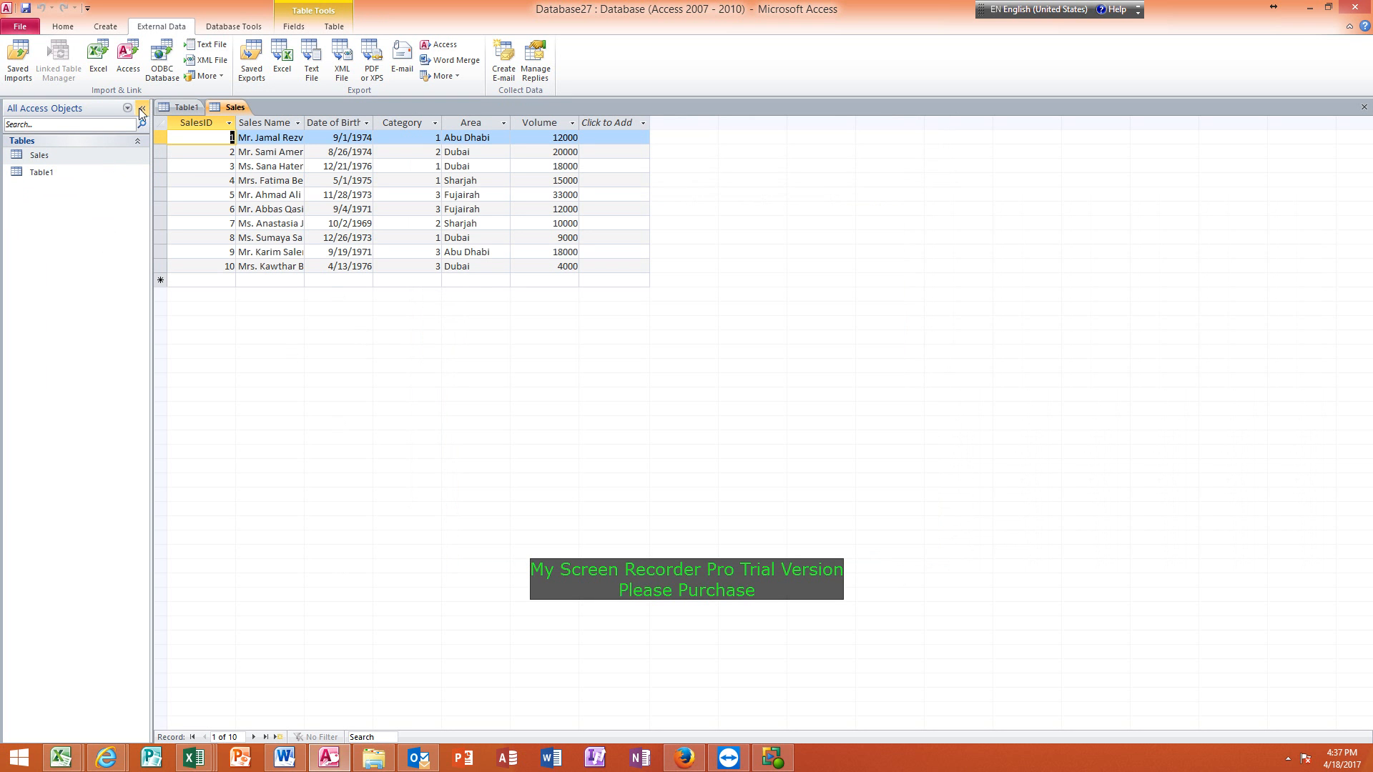
Start another Excel import into a new table from C:\Practice\Practice.xlsx and select the Customers worksheet.
left_click(105, 28)
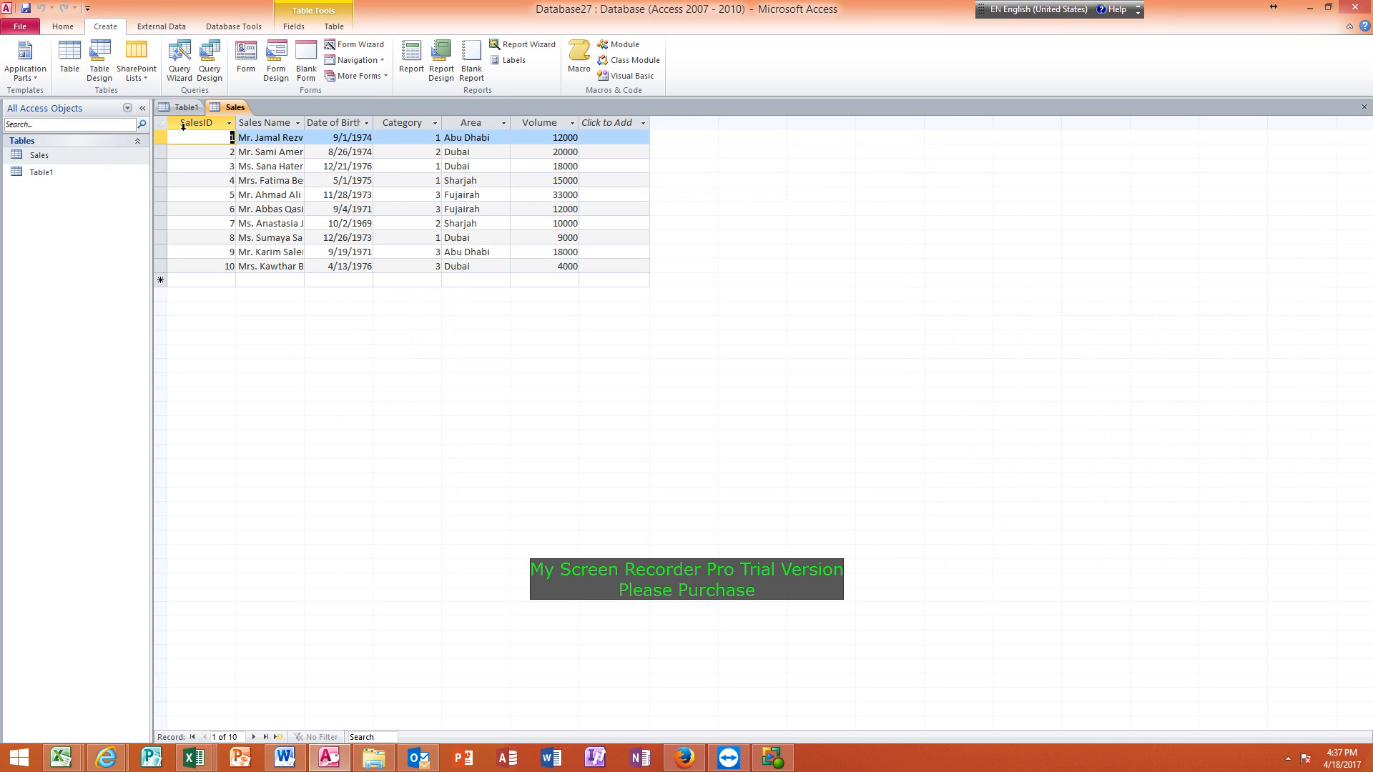
left_click(158, 28)
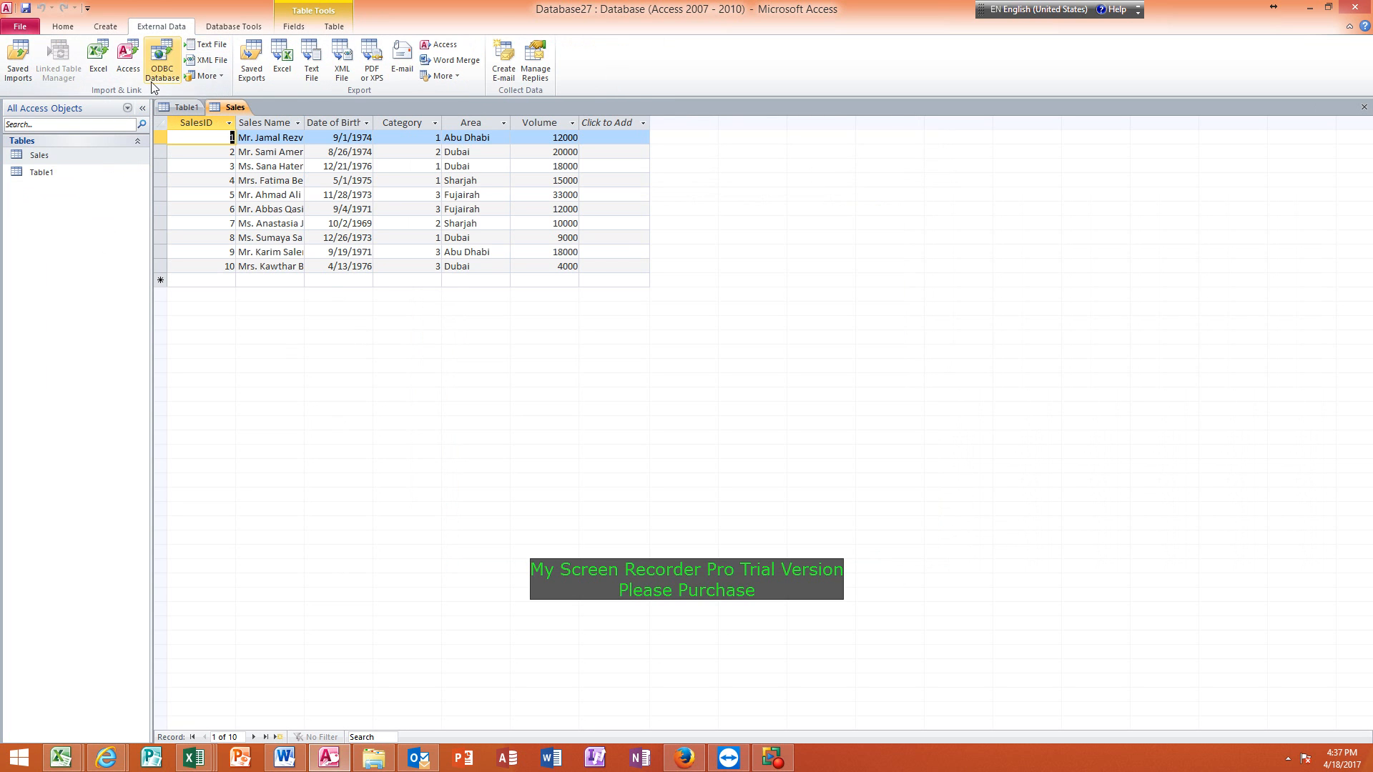
left_click(106, 59)
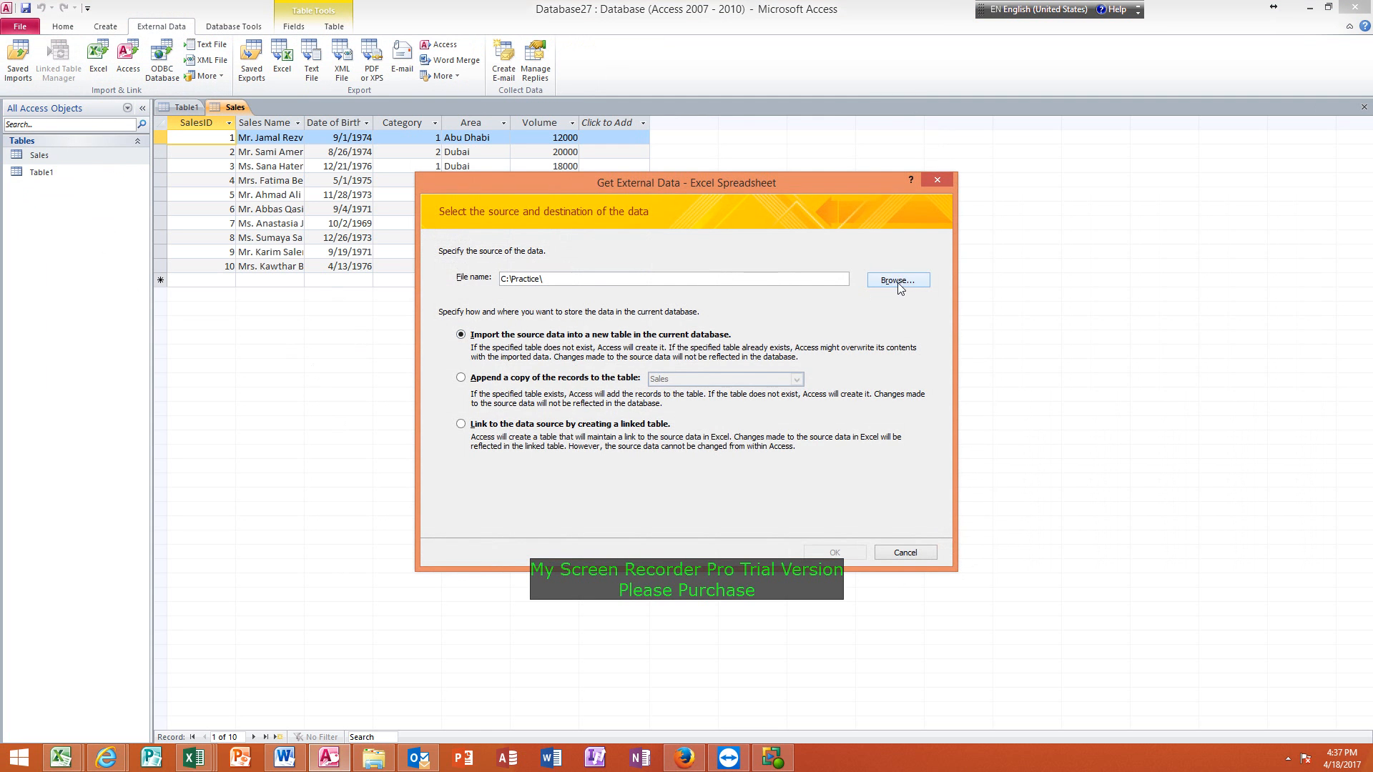
left_click(898, 280)
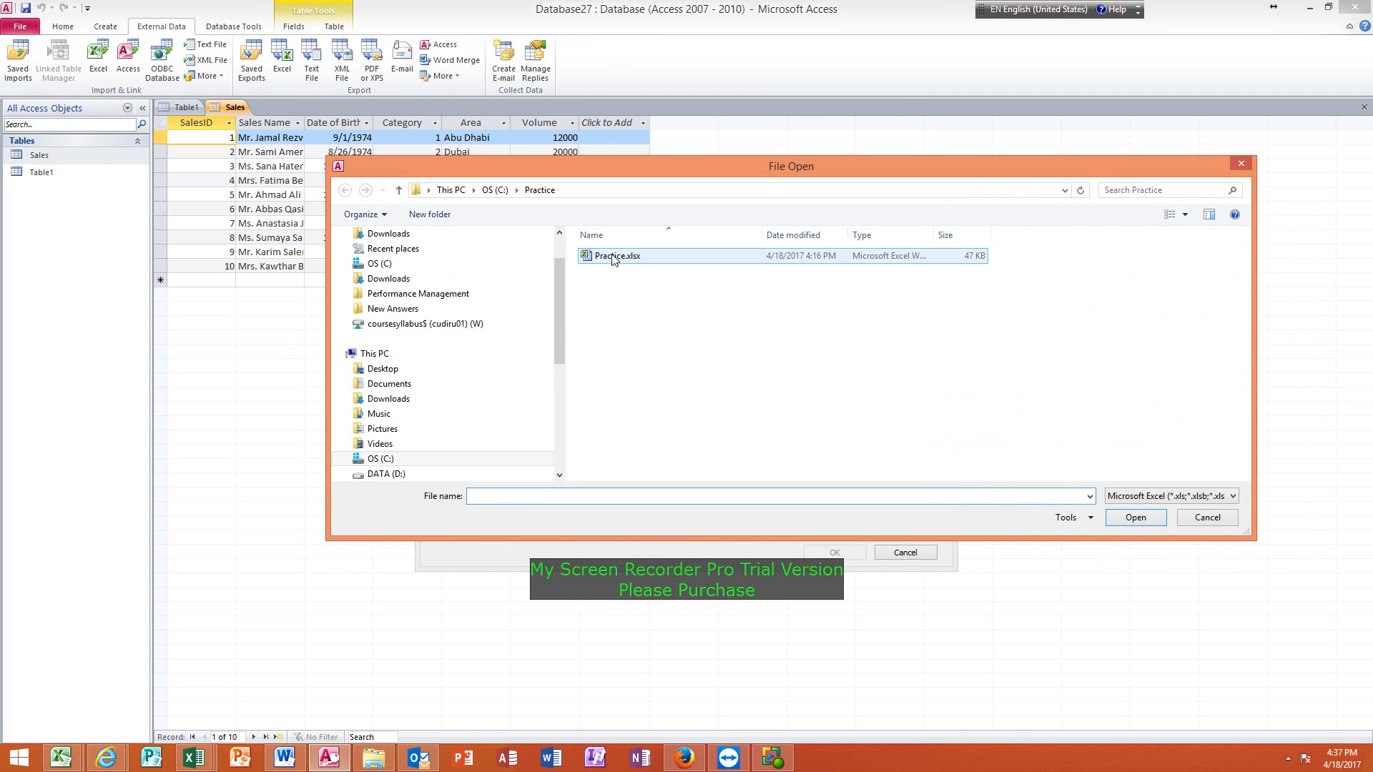
left_click(608, 256)
left_click(1119, 519)
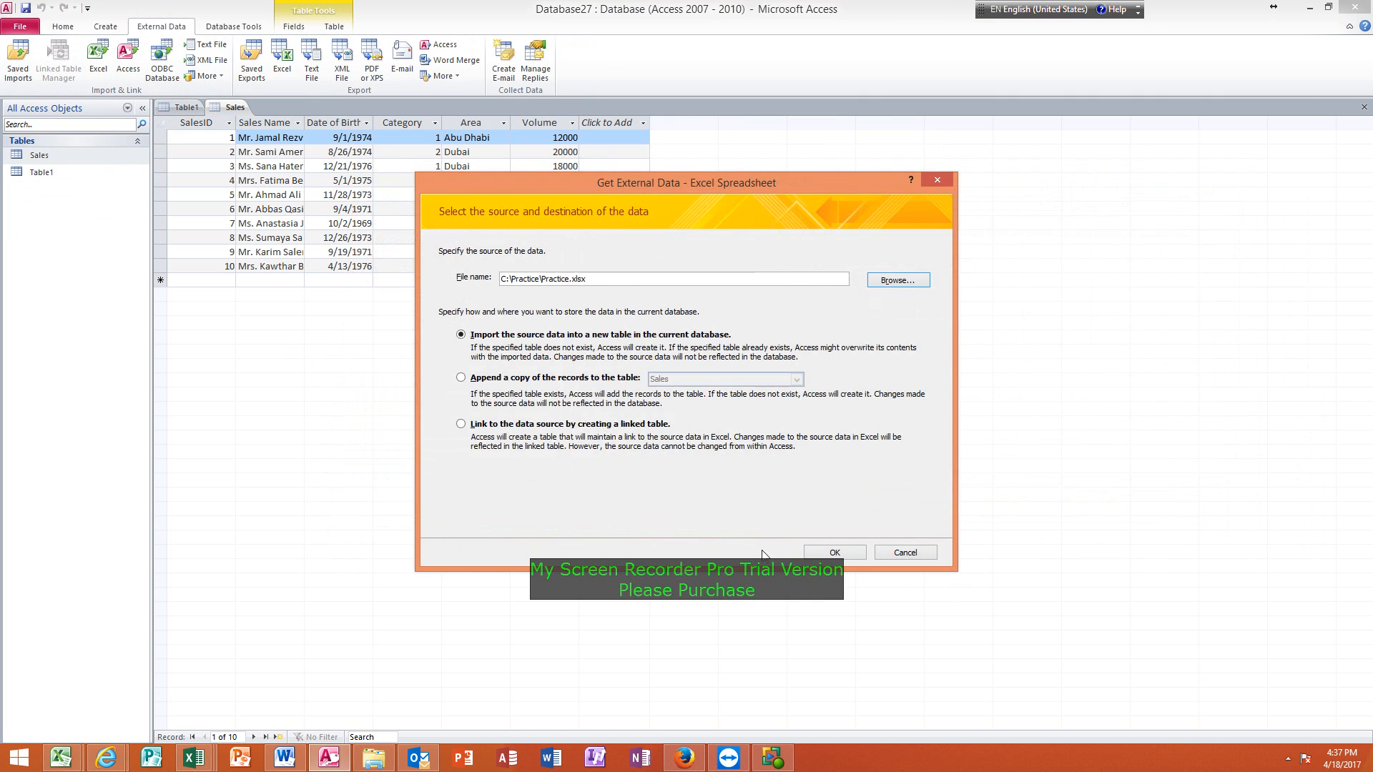
left_click(847, 555)
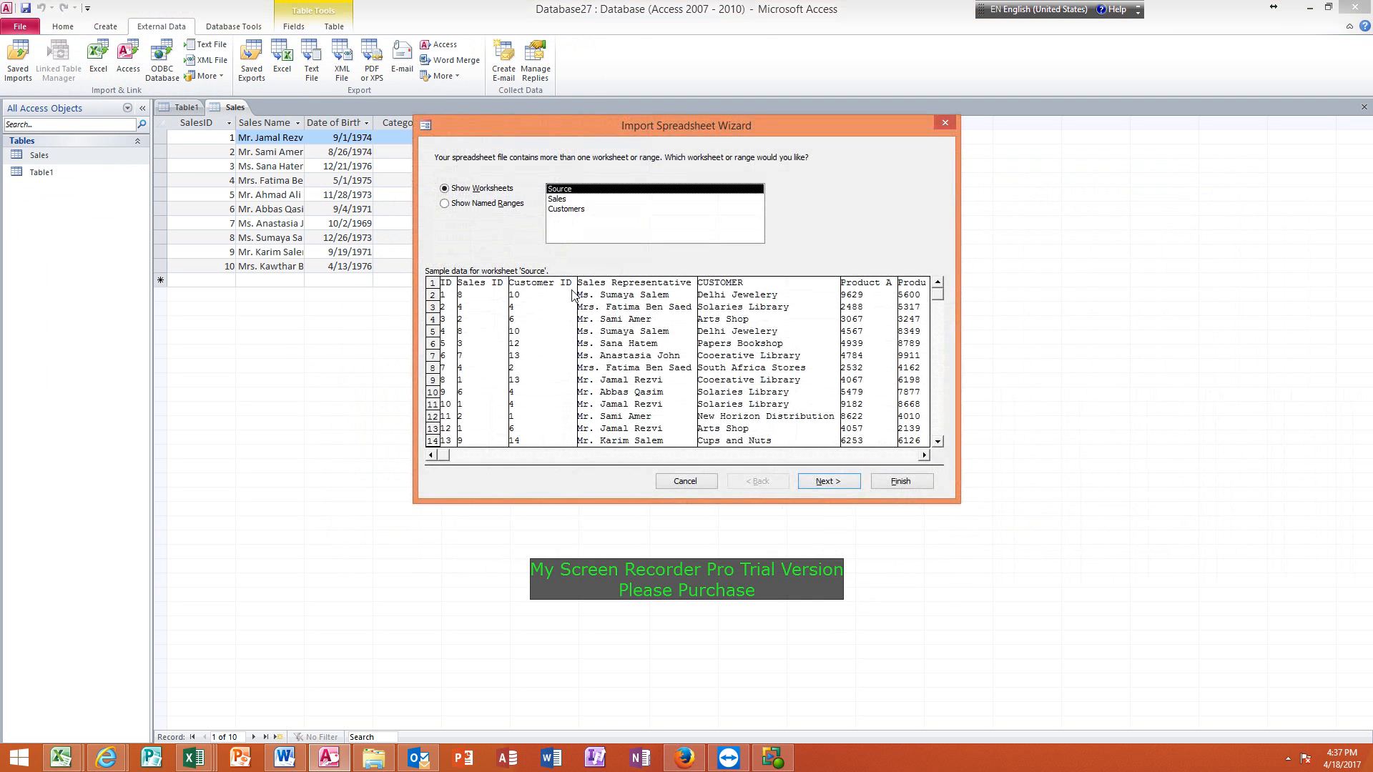
left_click(566, 210)
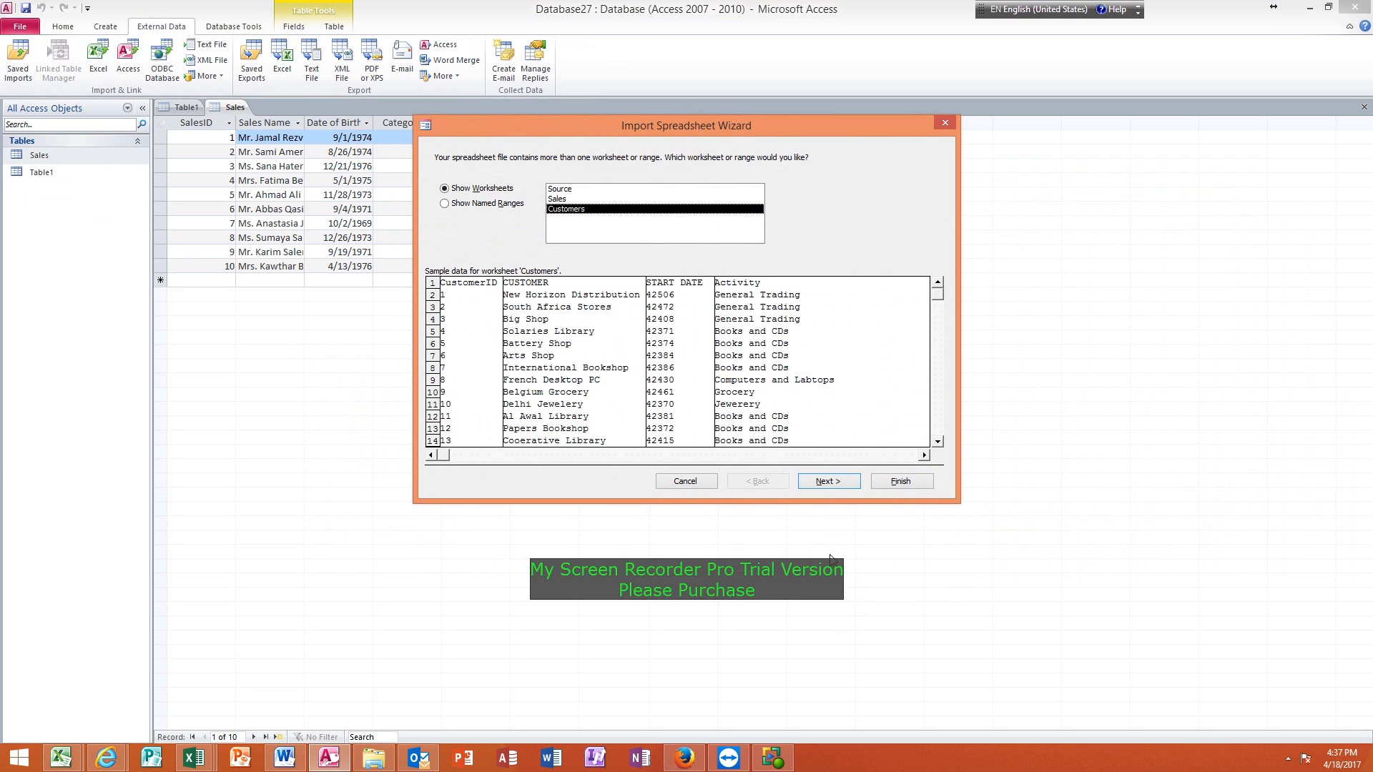
Keep the first row as column headings and review the field options of the CUSTOMER, START DATE and Activity columns.
left_click(836, 482)
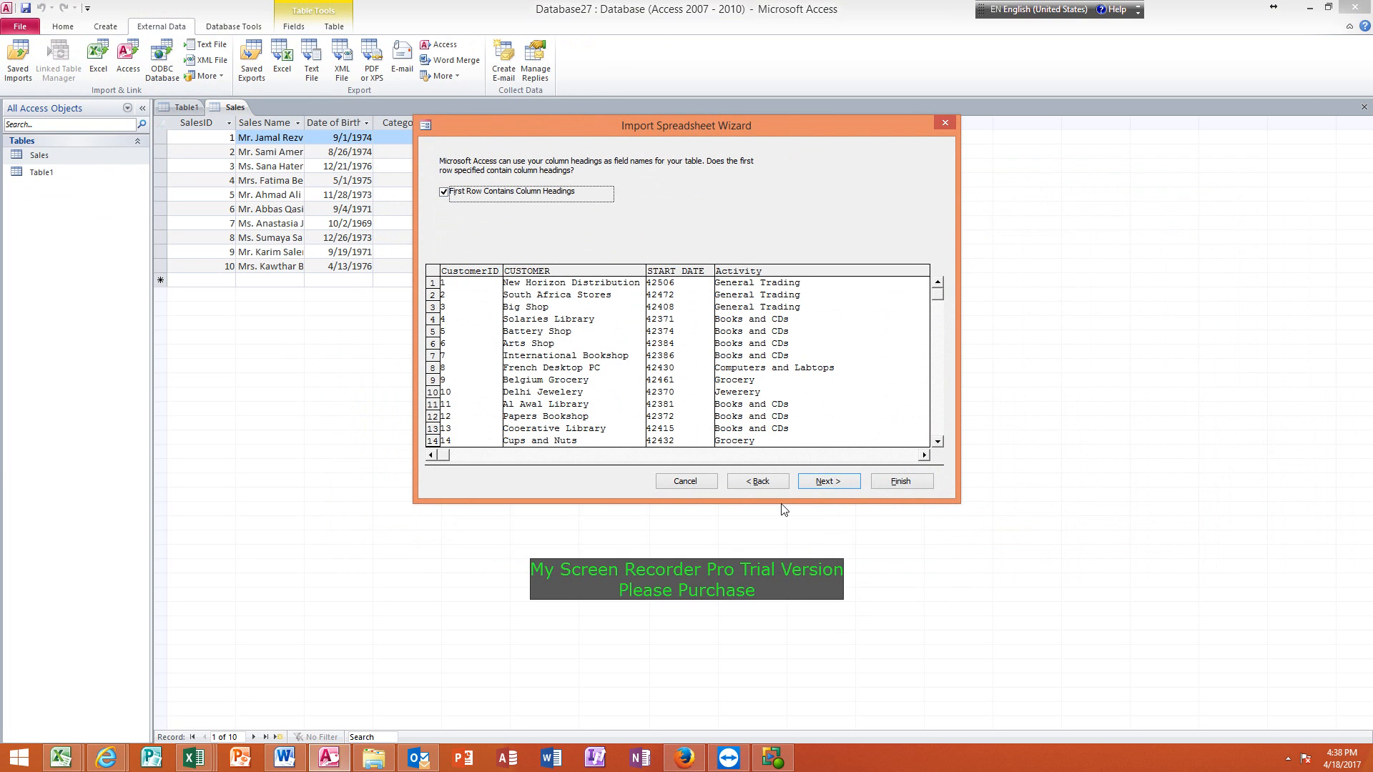
left_click(834, 483)
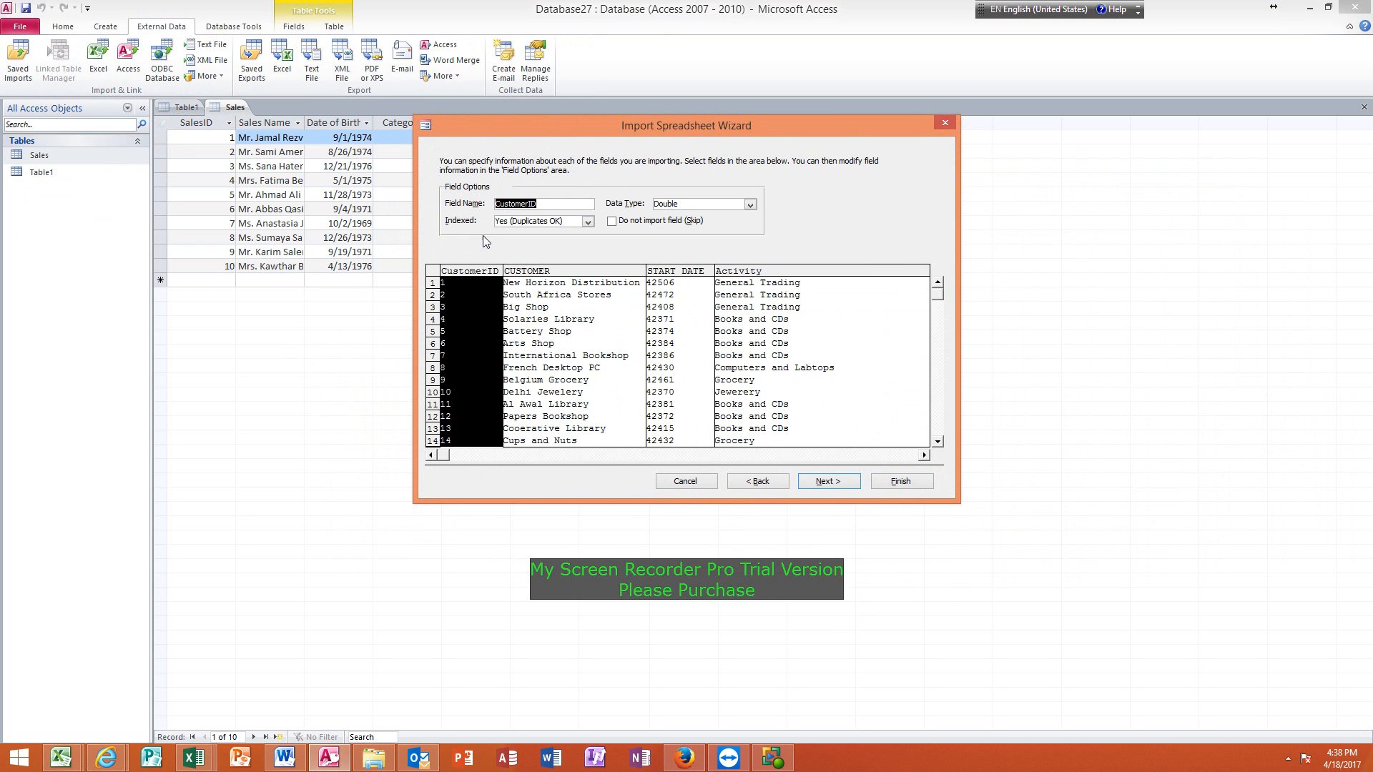
left_click(572, 297)
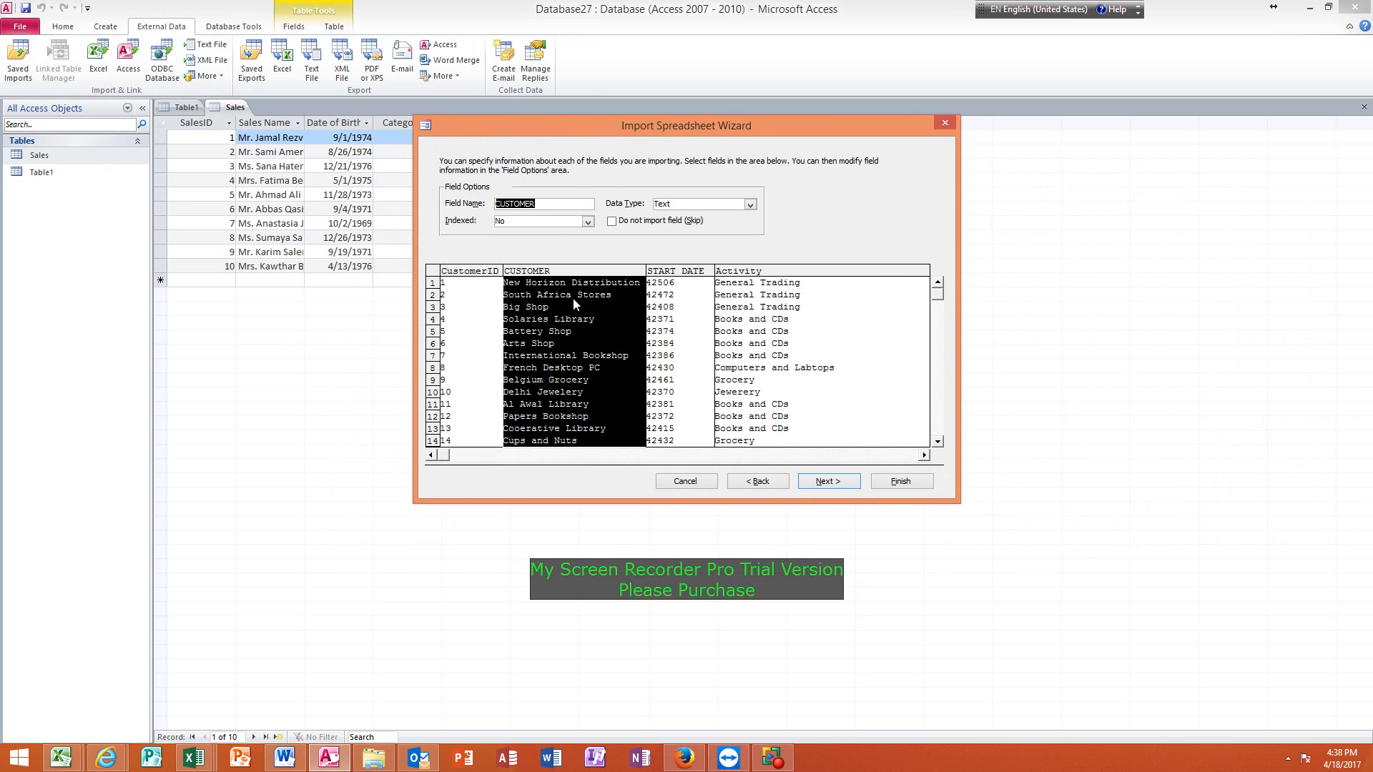
left_click(684, 297)
left_click(775, 316)
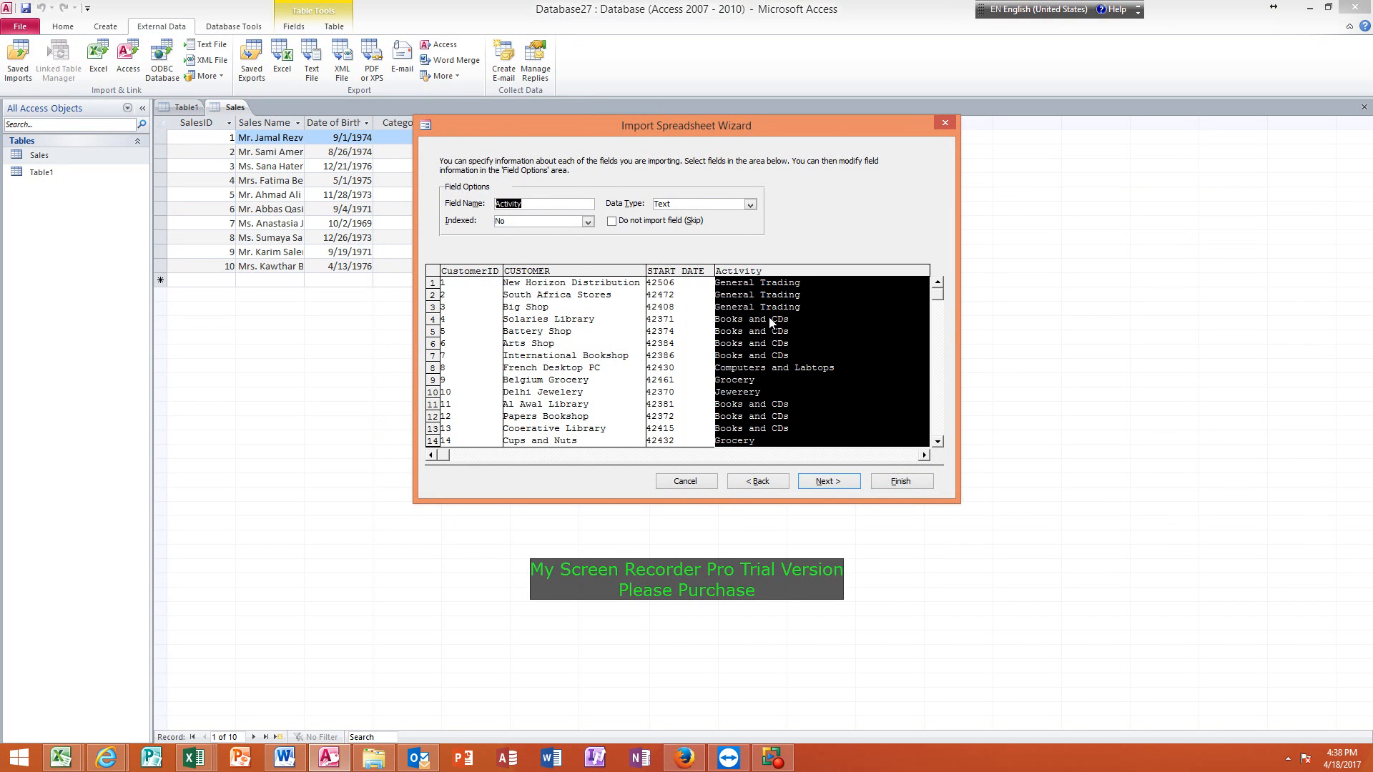
Accept the field options and choose CustomerID as the new table's own primary key.
left_click(842, 482)
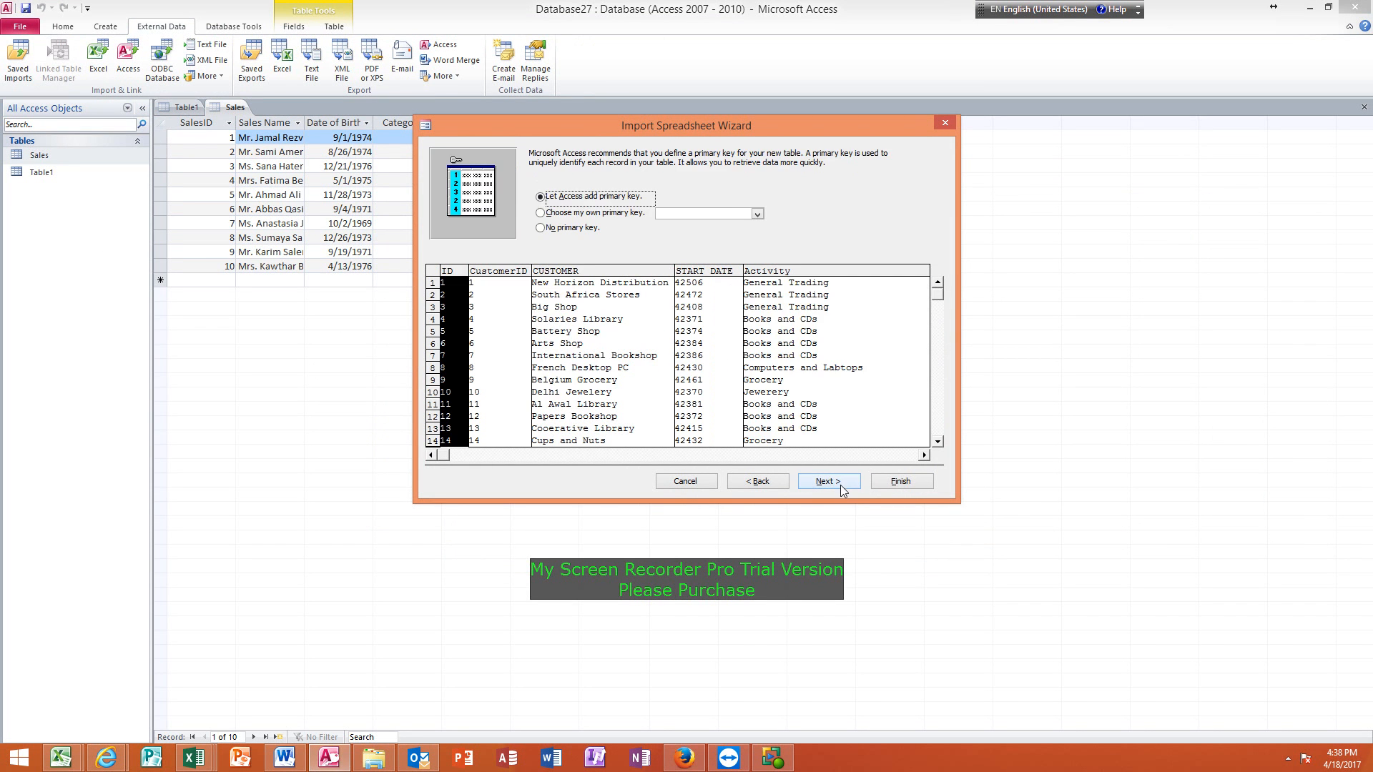
left_click(579, 214)
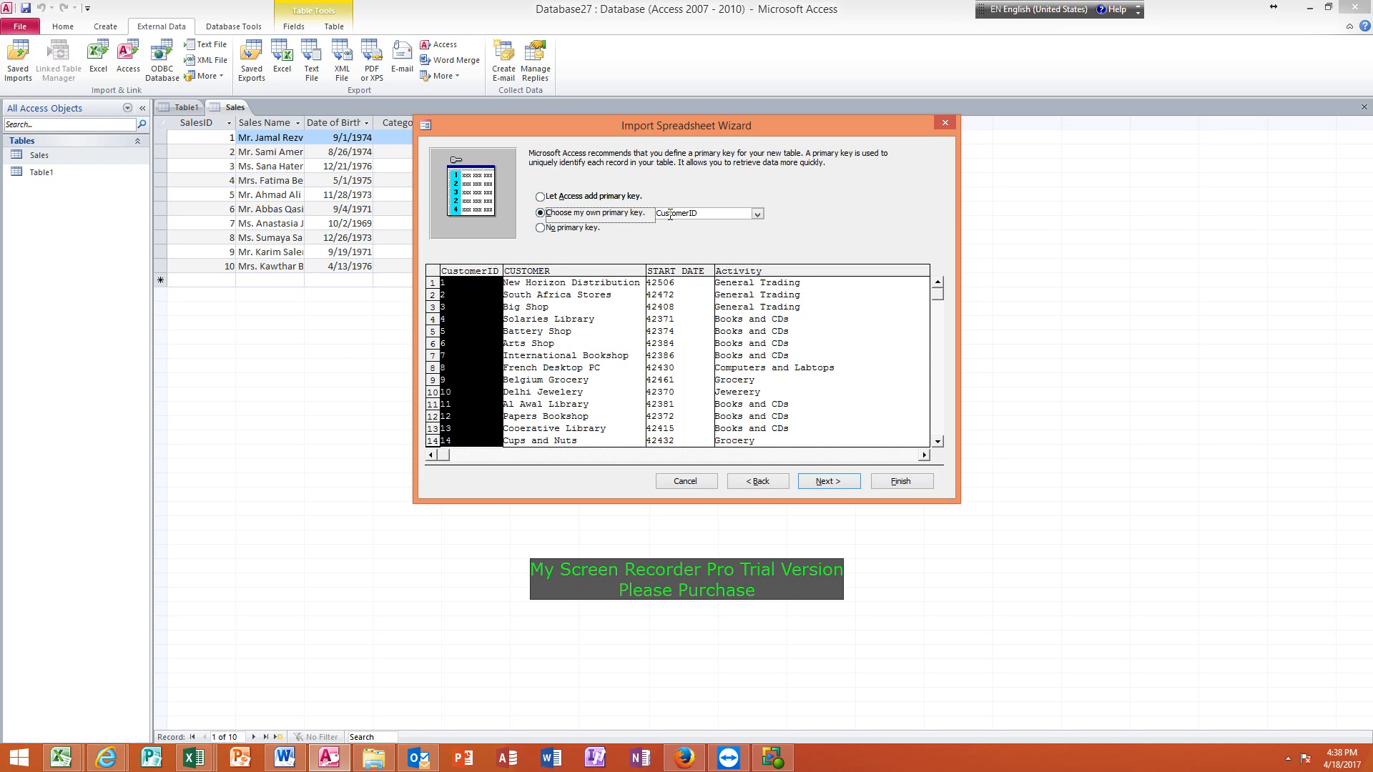
left_click(833, 484)
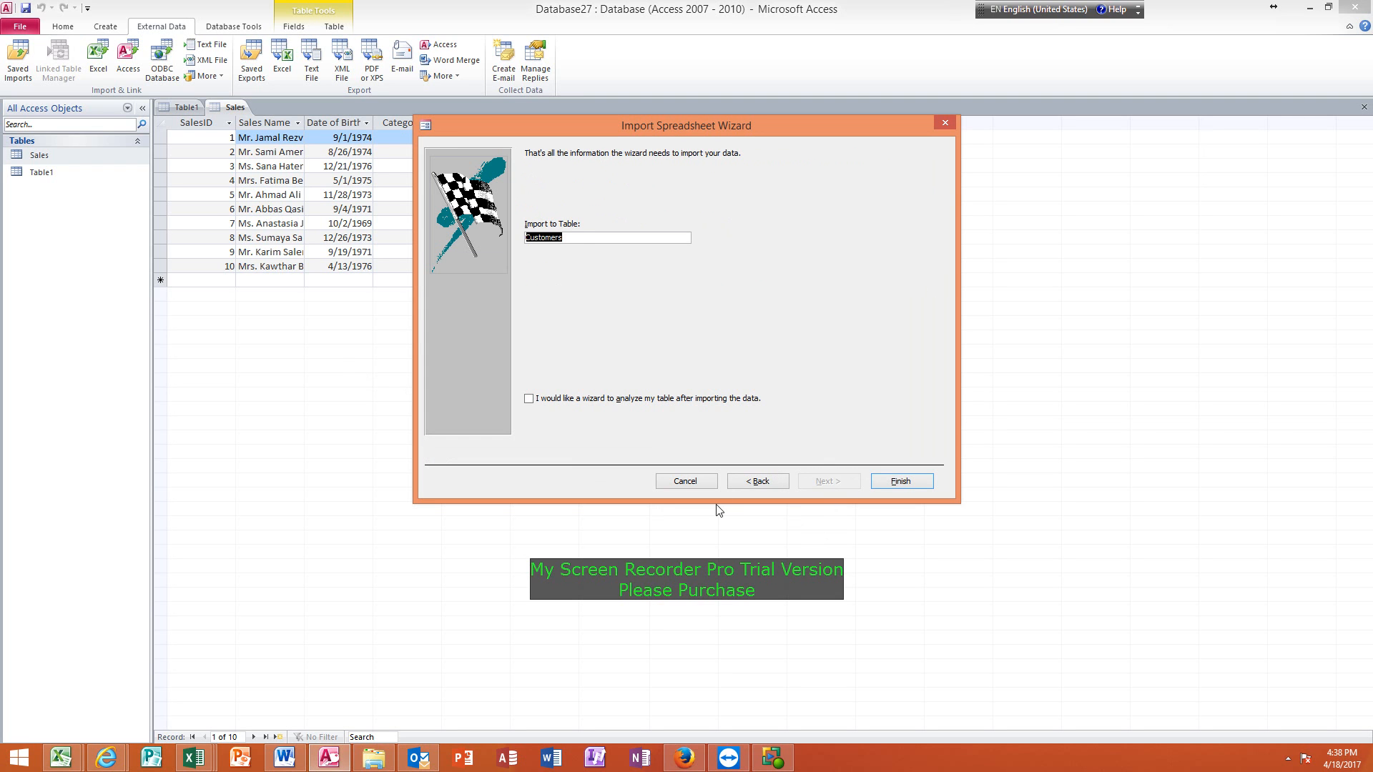
Finish the import into a table named Customers without saving the import steps, and open that table.
left_click(599, 236)
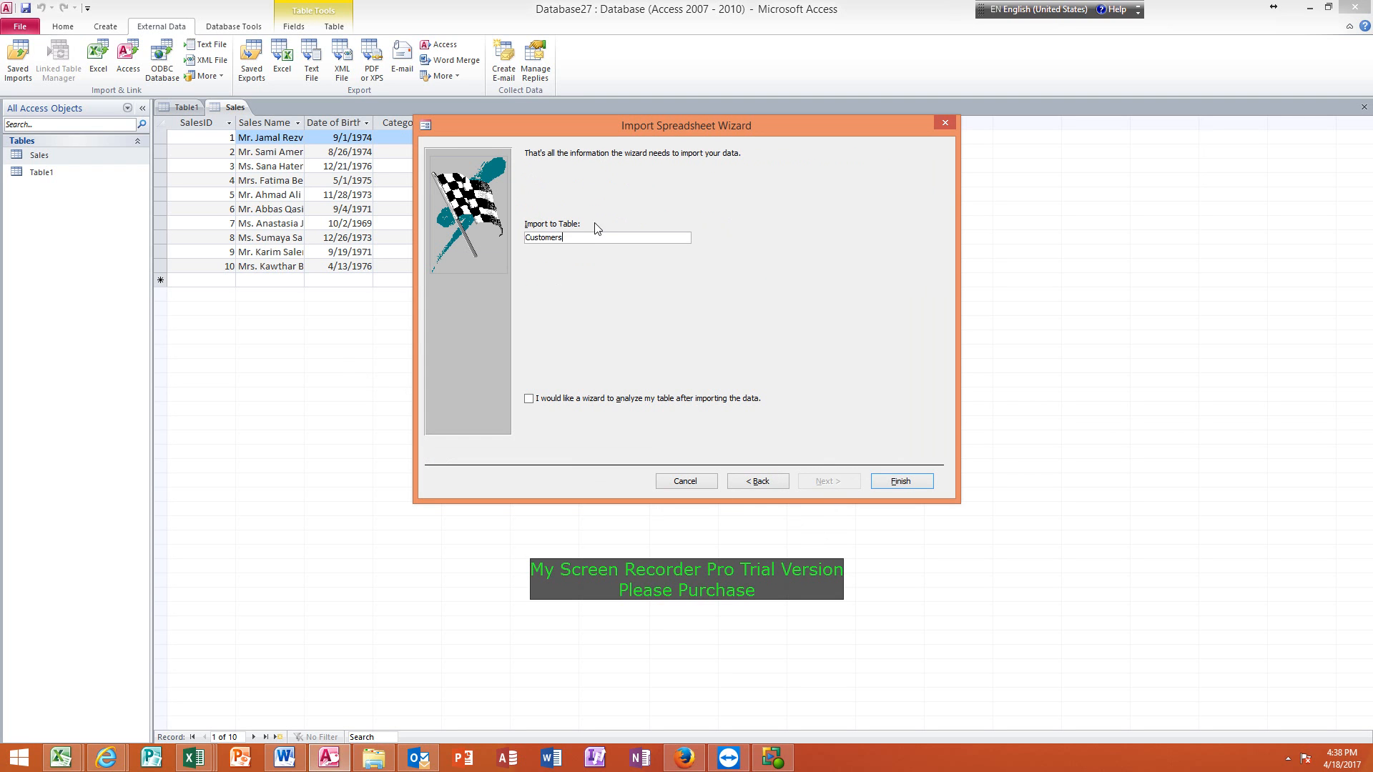
left_click(898, 483)
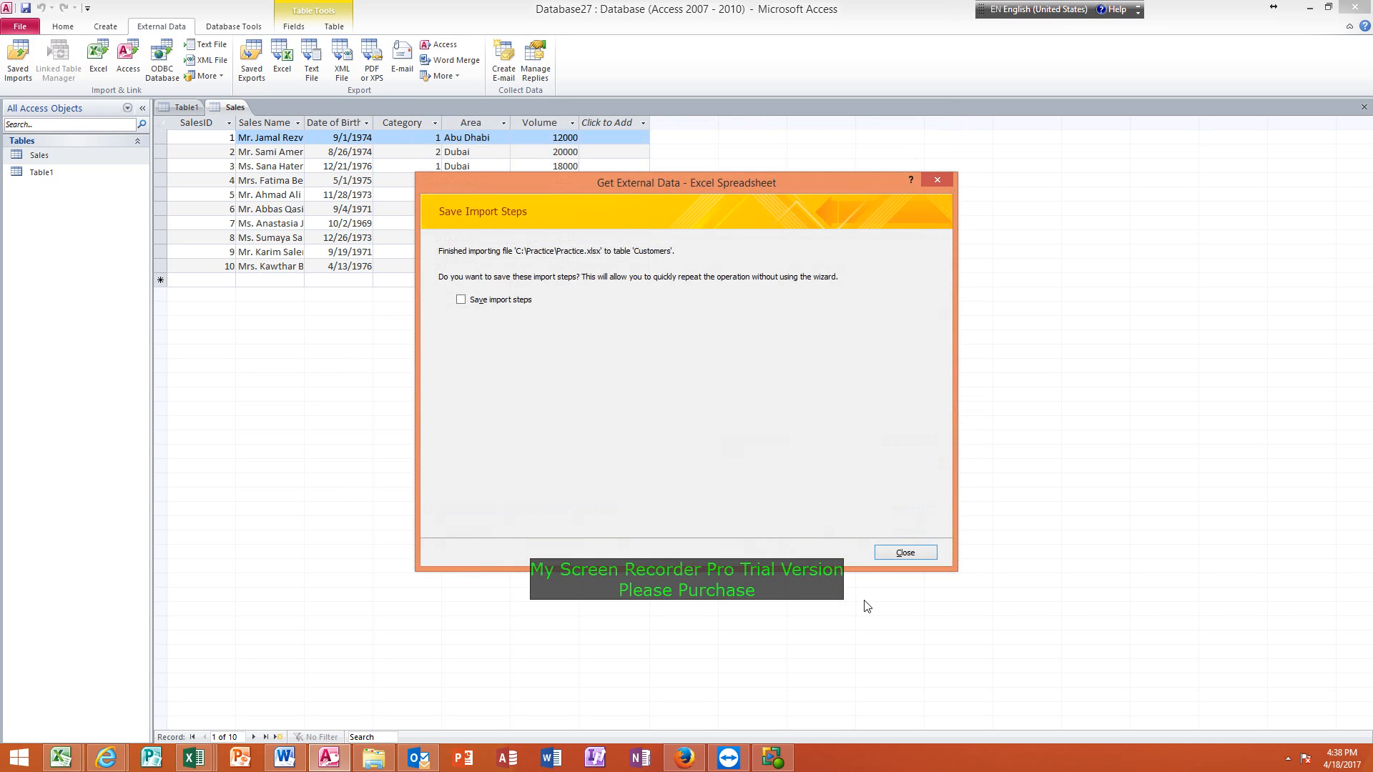
left_click(898, 555)
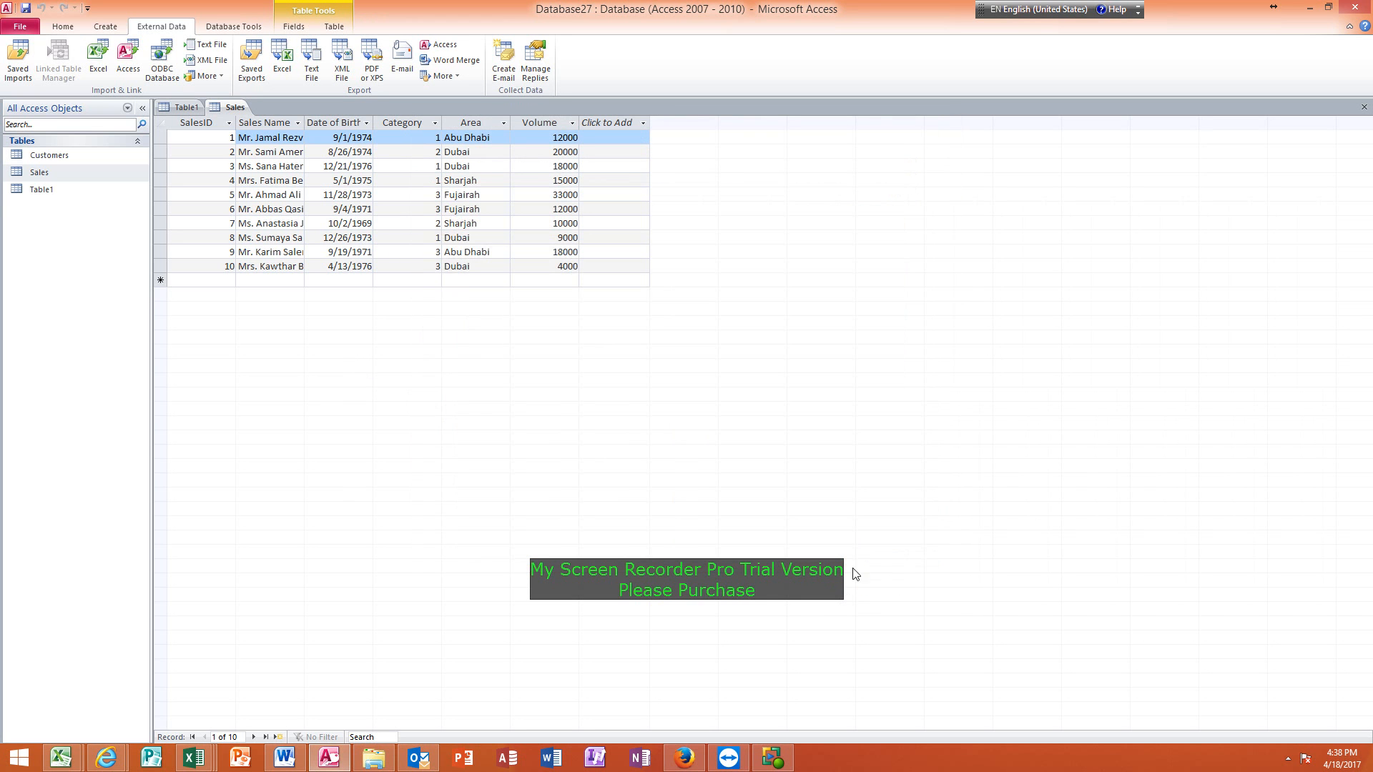
double_click(48, 156)
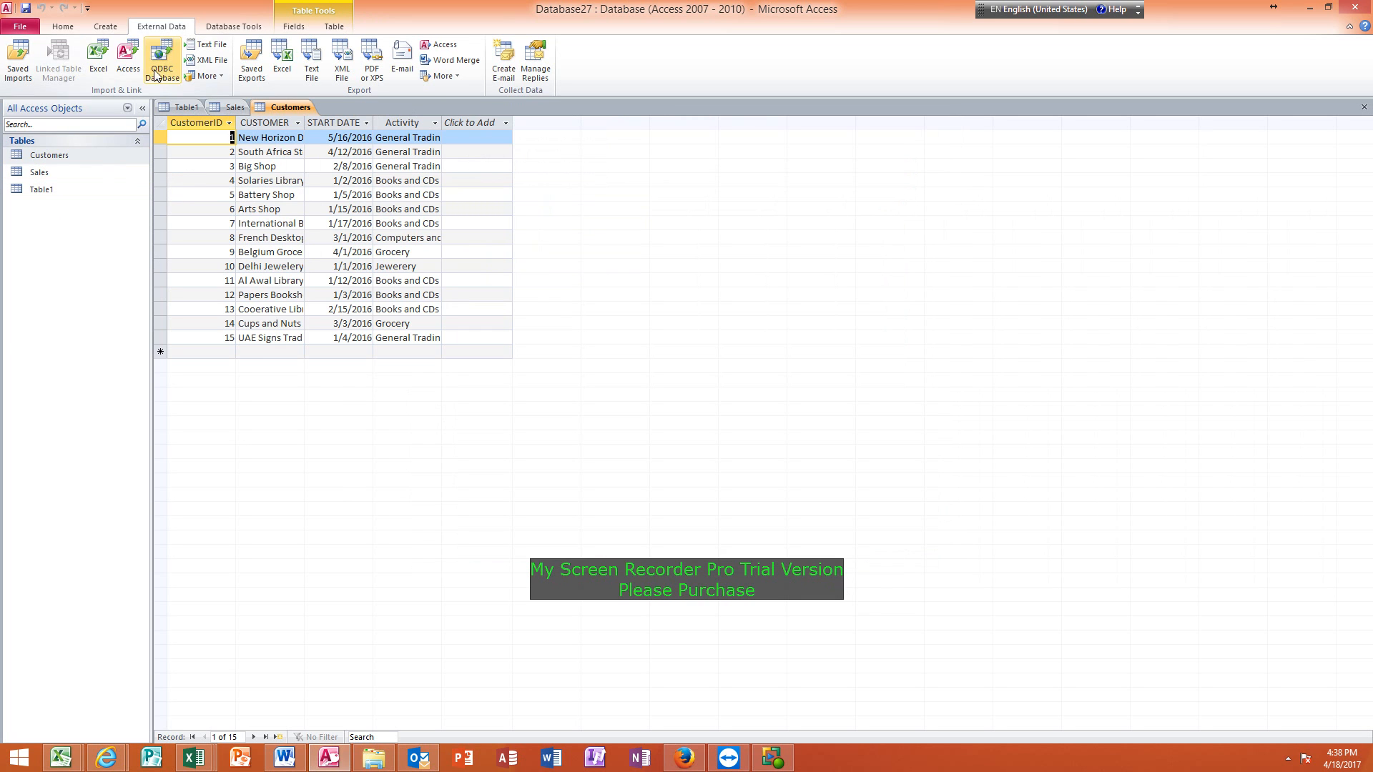
Start another Excel import into a new table from C:\Practice\Practice.xlsx, using the Source worksheet and automatically assigned valid field names.
left_click(98, 59)
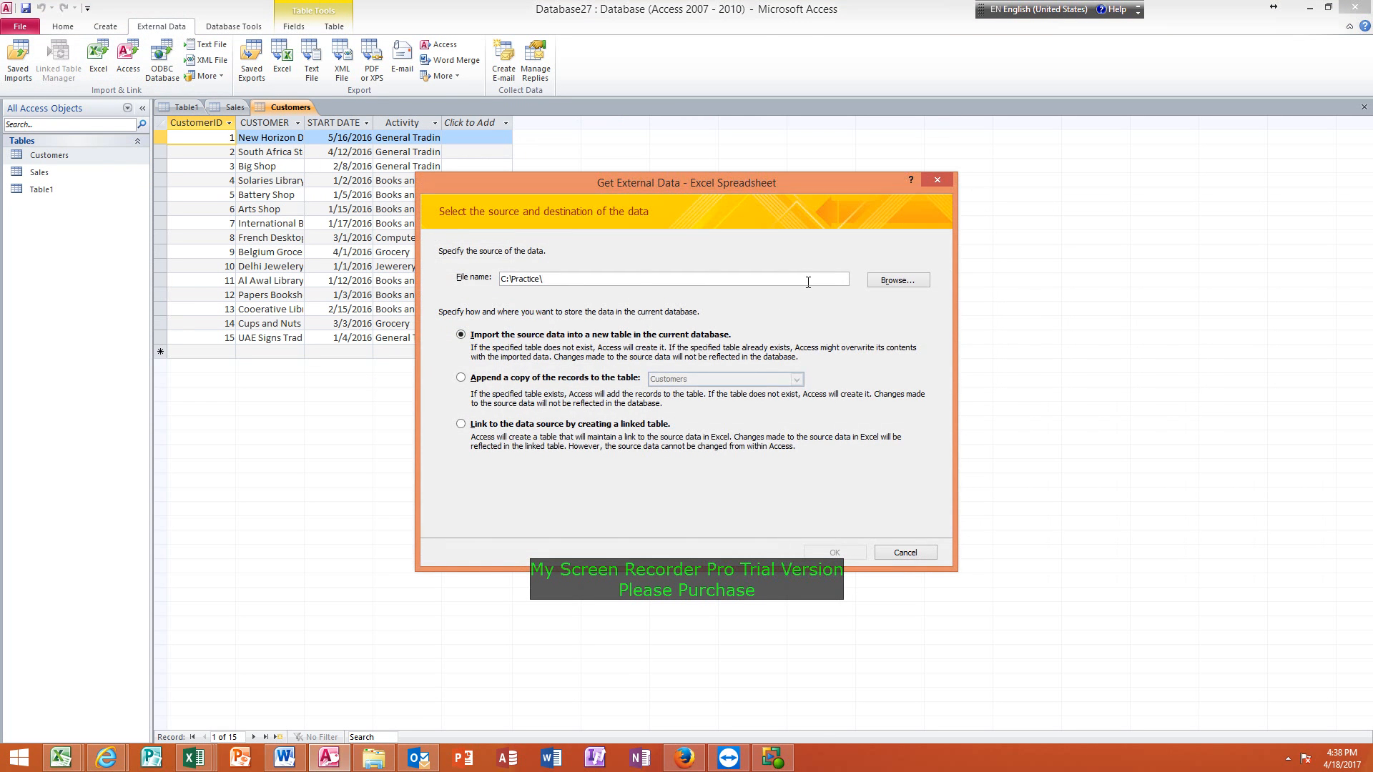
left_click(897, 280)
double_click(614, 256)
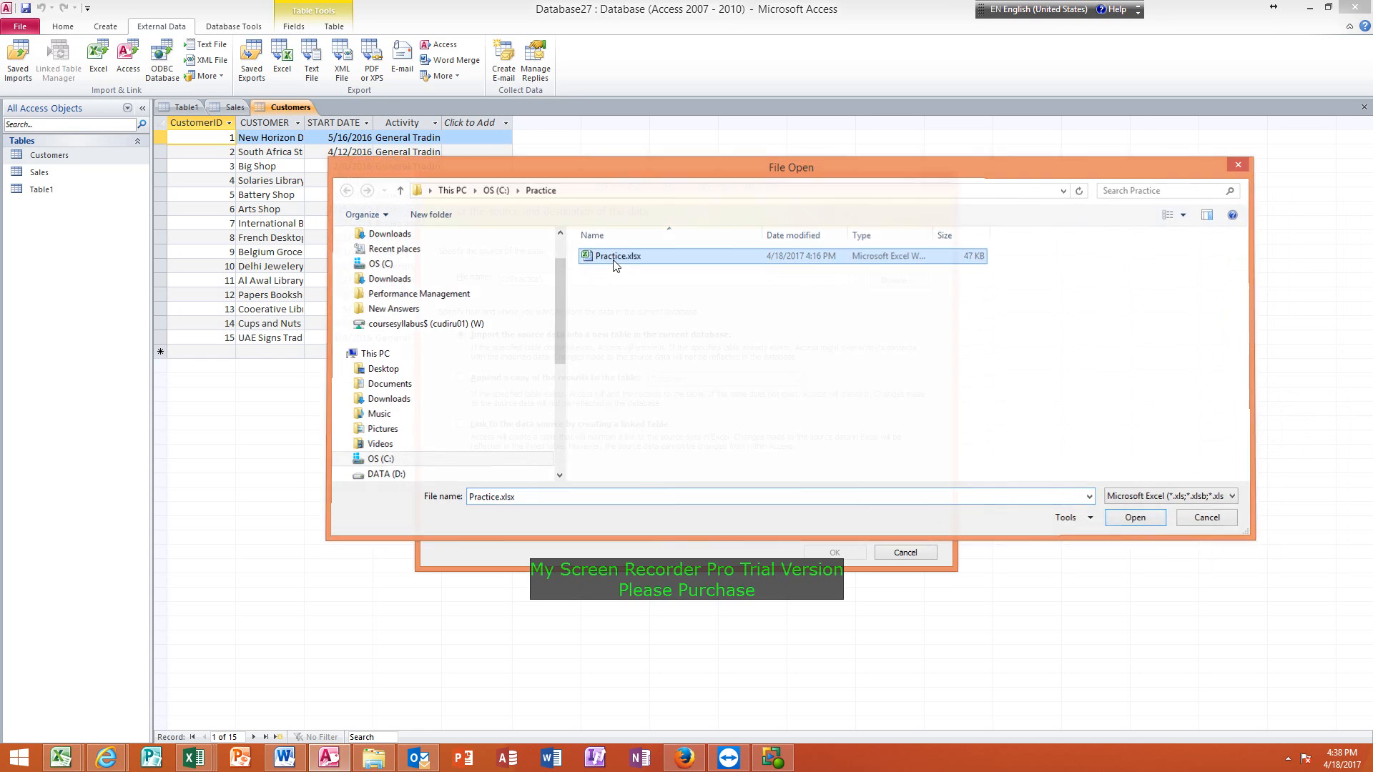
left_click(834, 552)
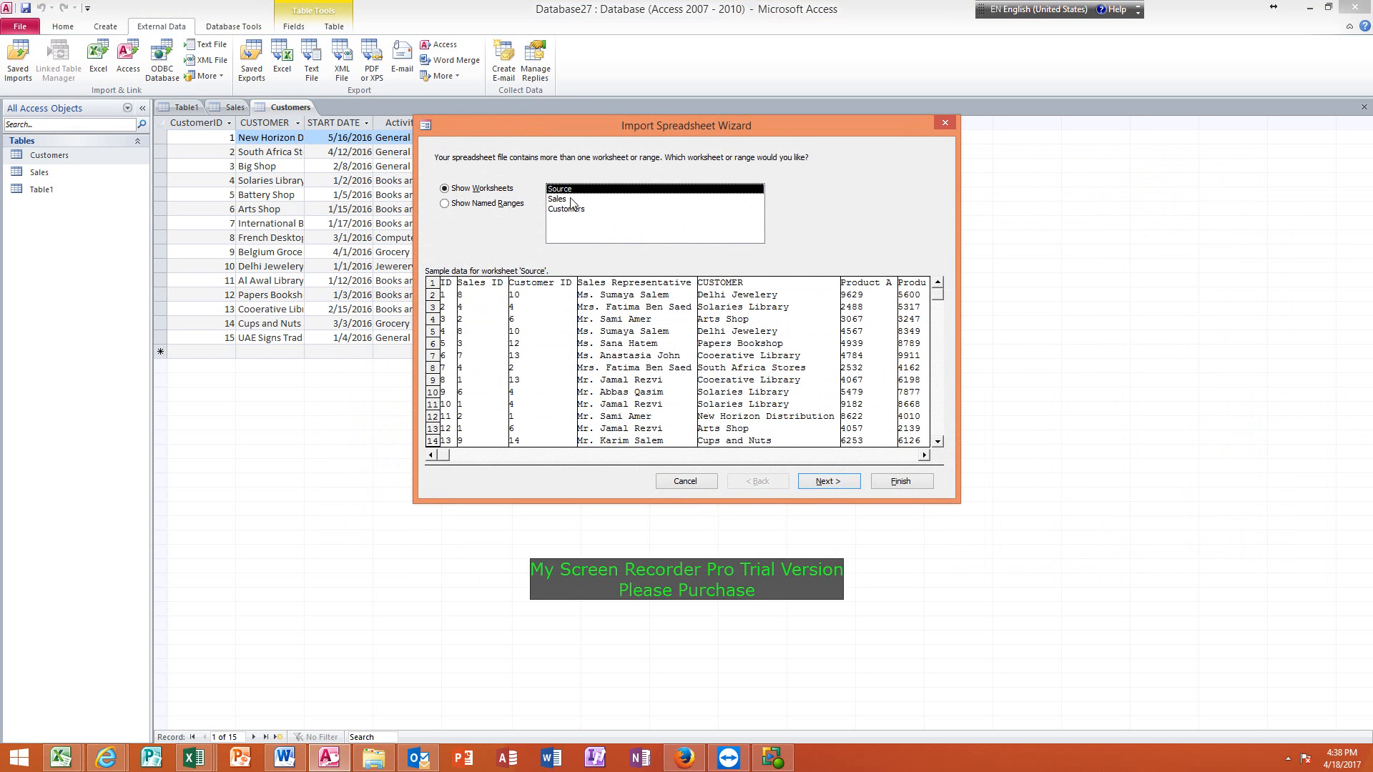
left_click(824, 485)
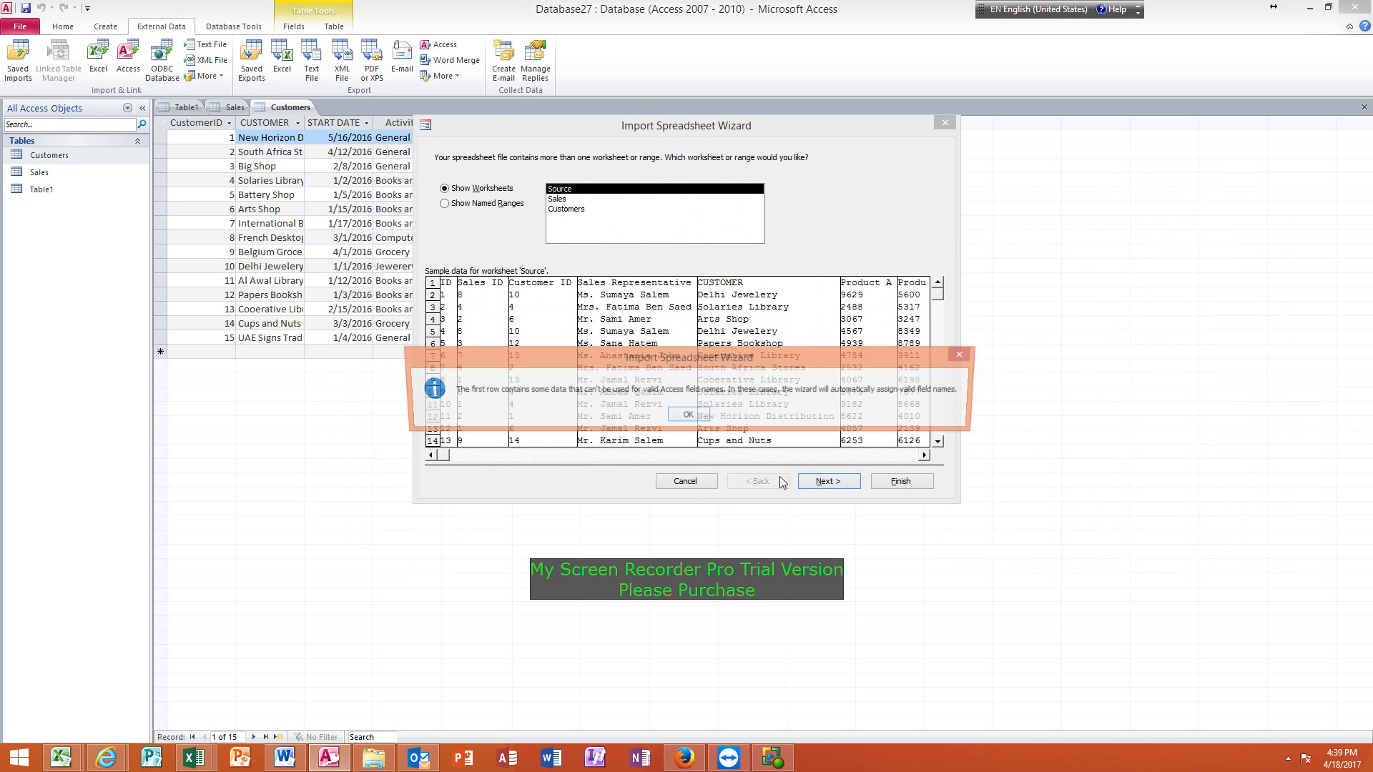
left_click(688, 417)
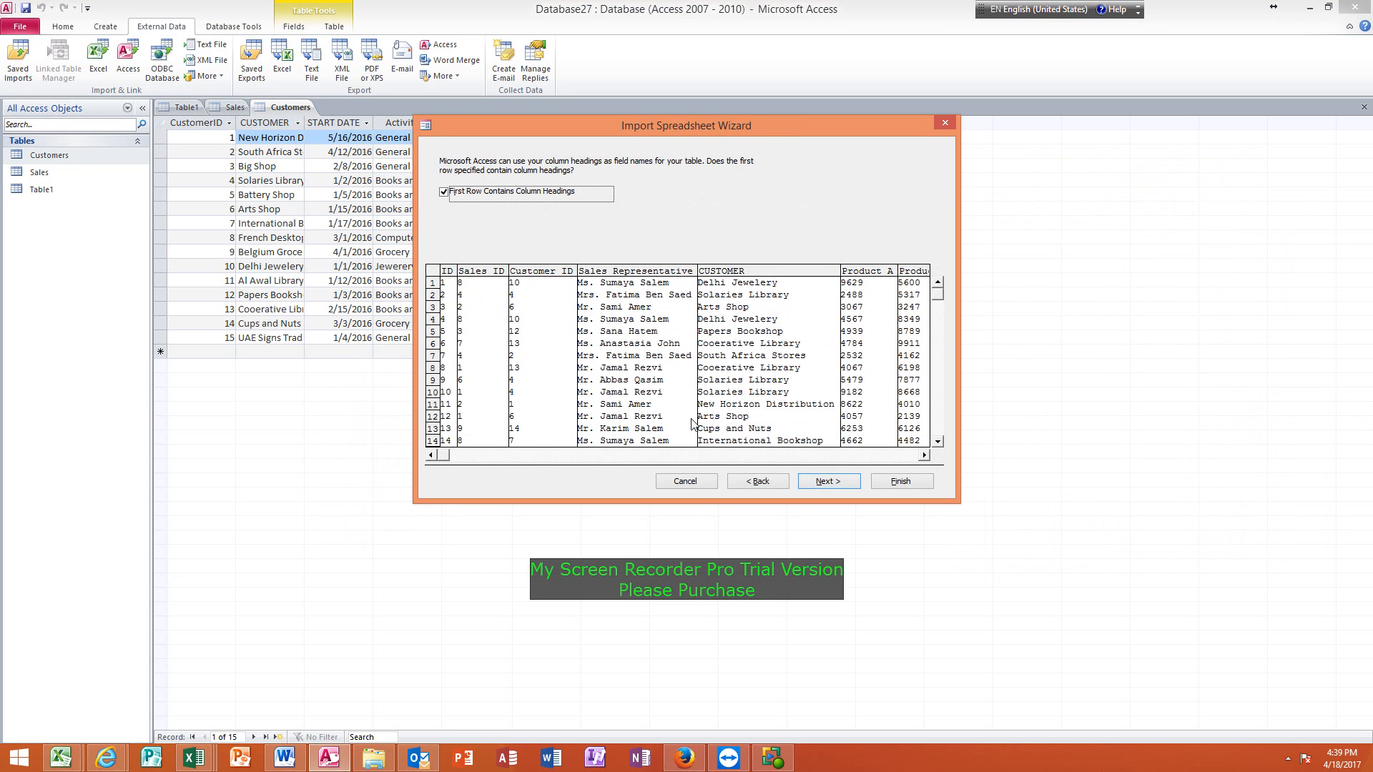
Keep the first row as headings and review the field options from Sales ID through Product A in the Source data.
left_click(826, 482)
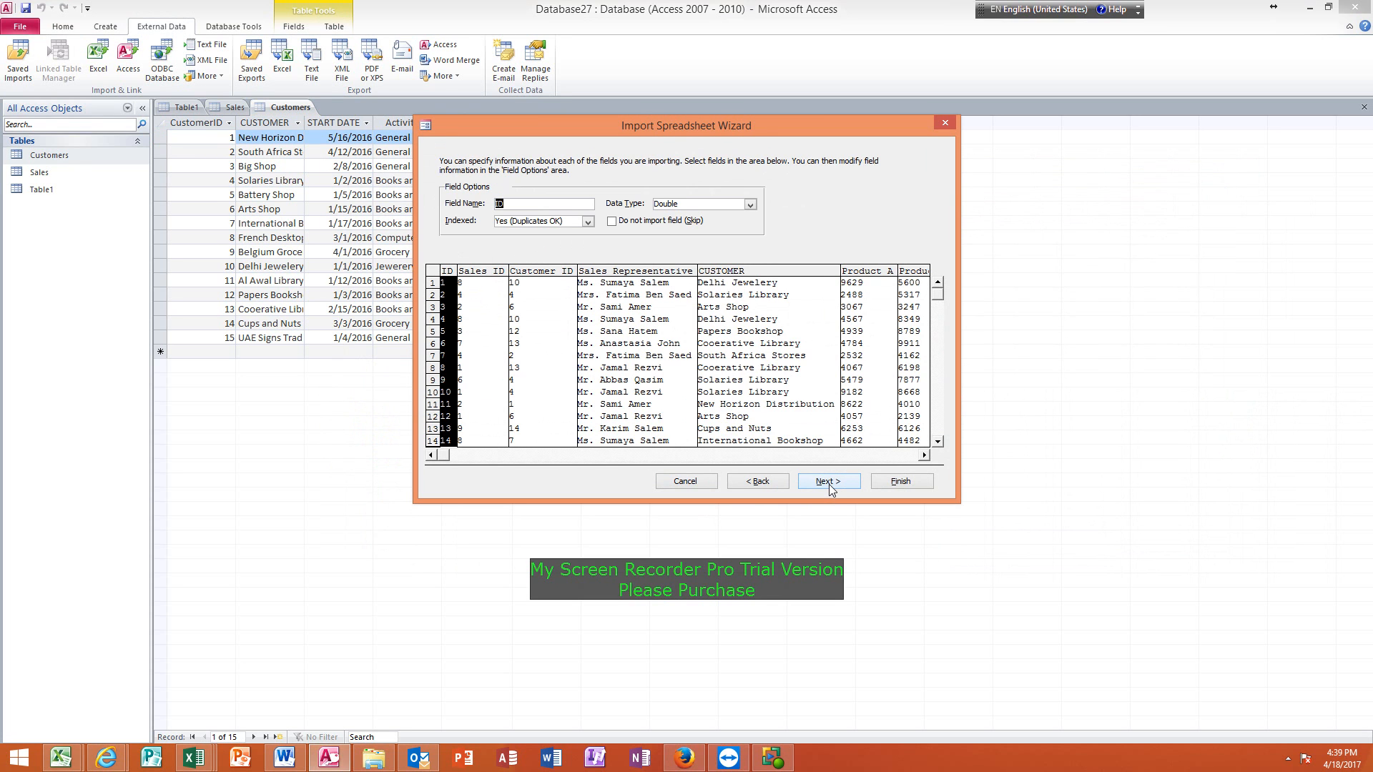
left_click(495, 312)
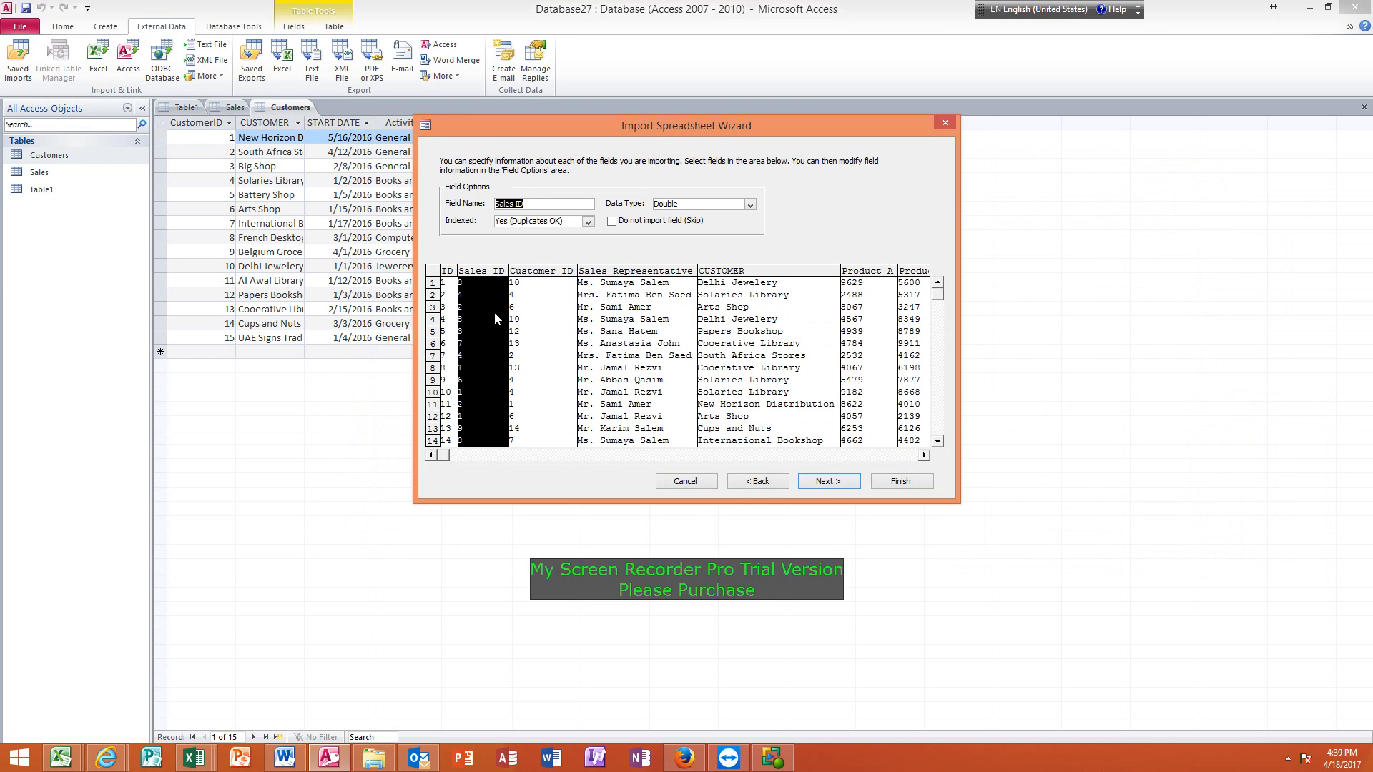
left_click(547, 320)
left_click(636, 326)
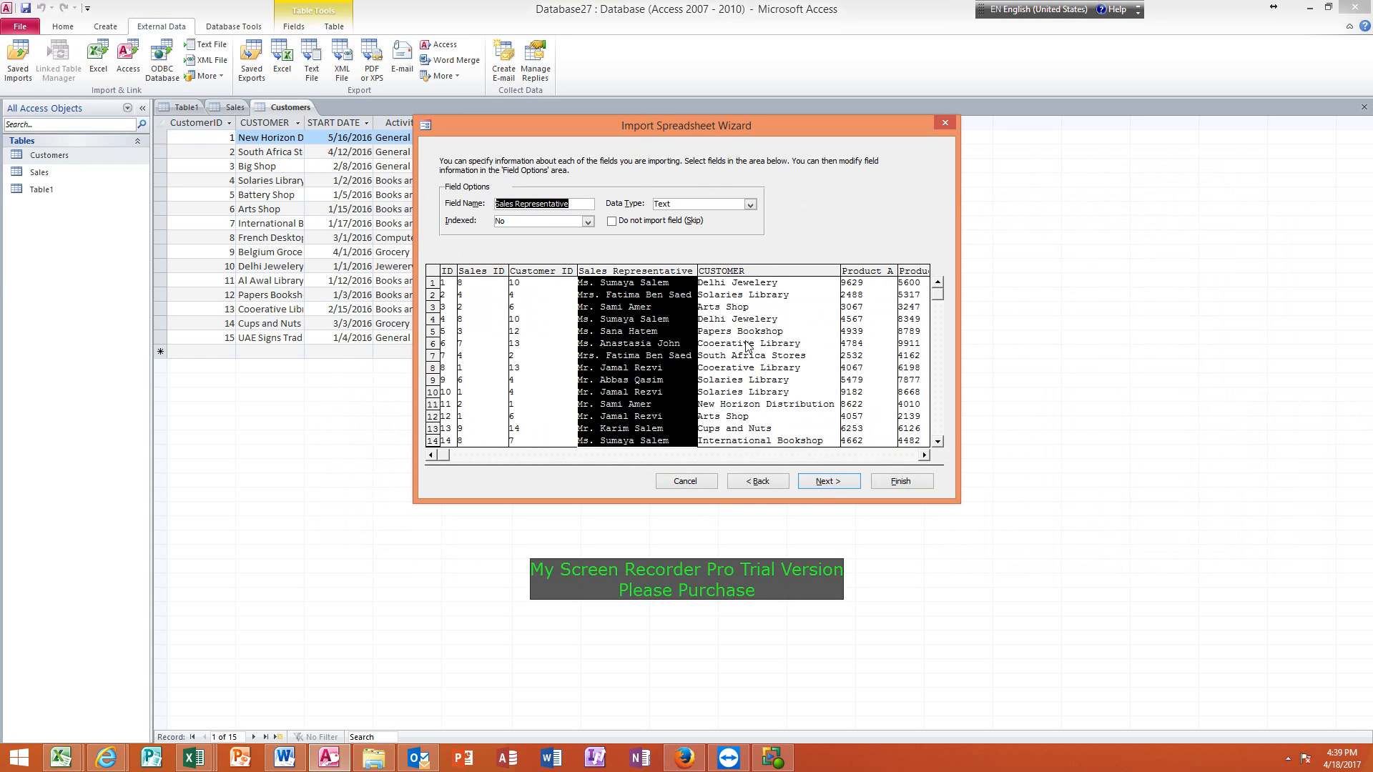
left_click(748, 346)
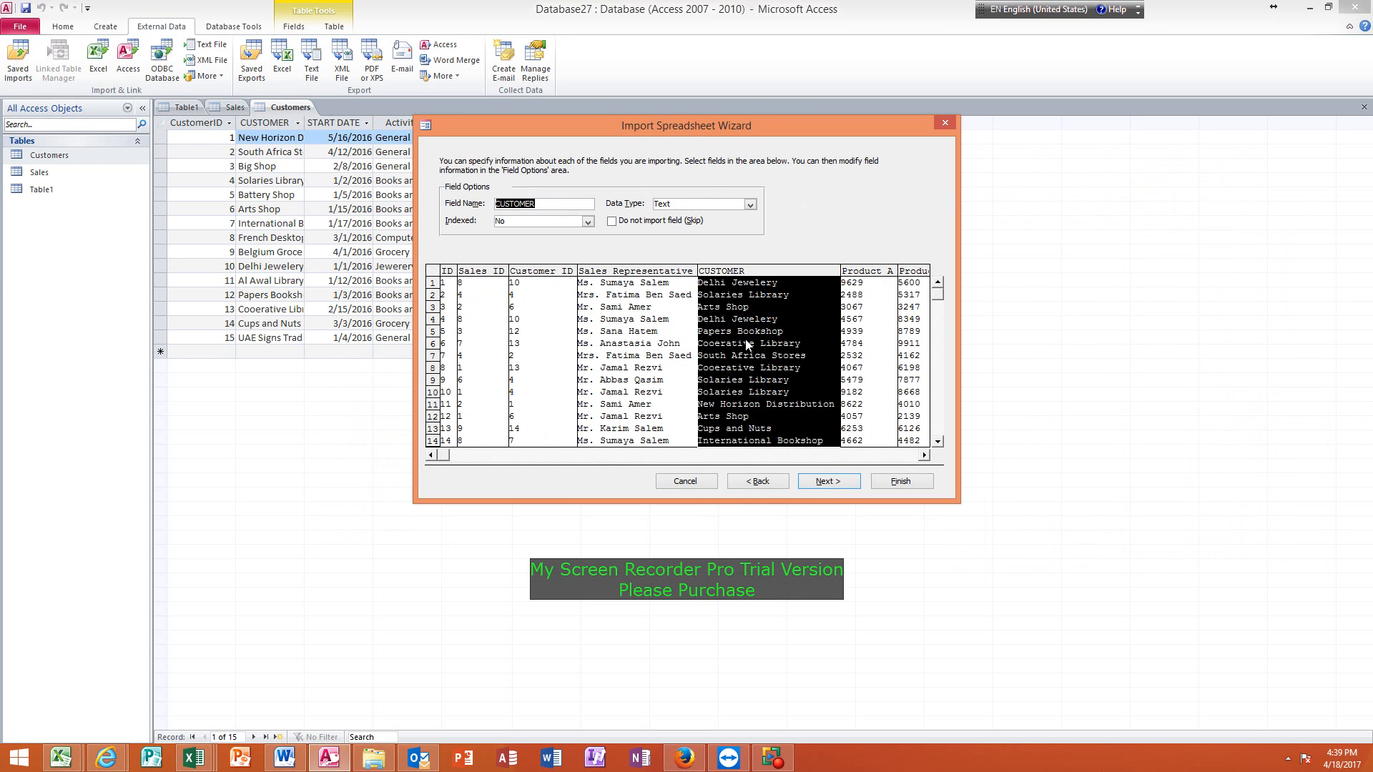
left_click(863, 365)
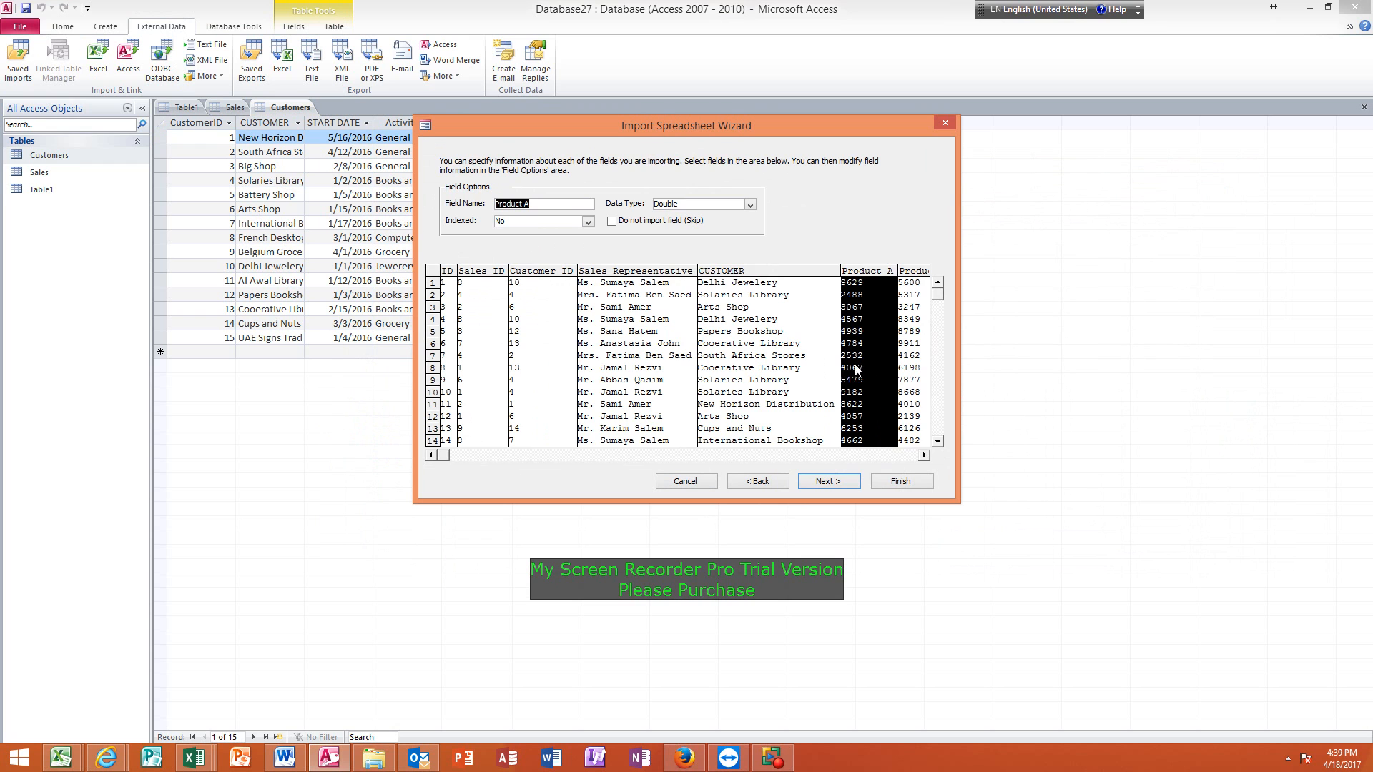
Accept the Source field options and choose ID as the table's own primary key.
left_click(829, 483)
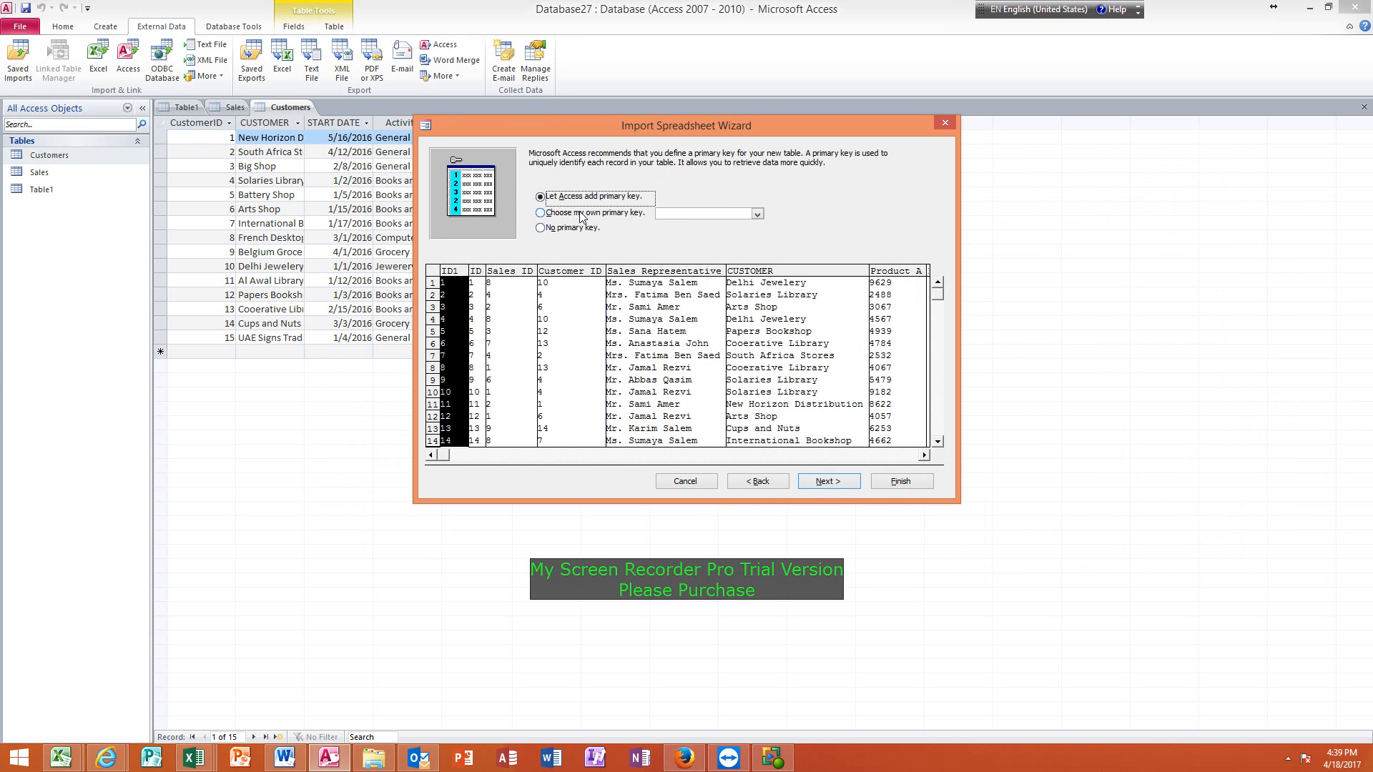
left_click(541, 213)
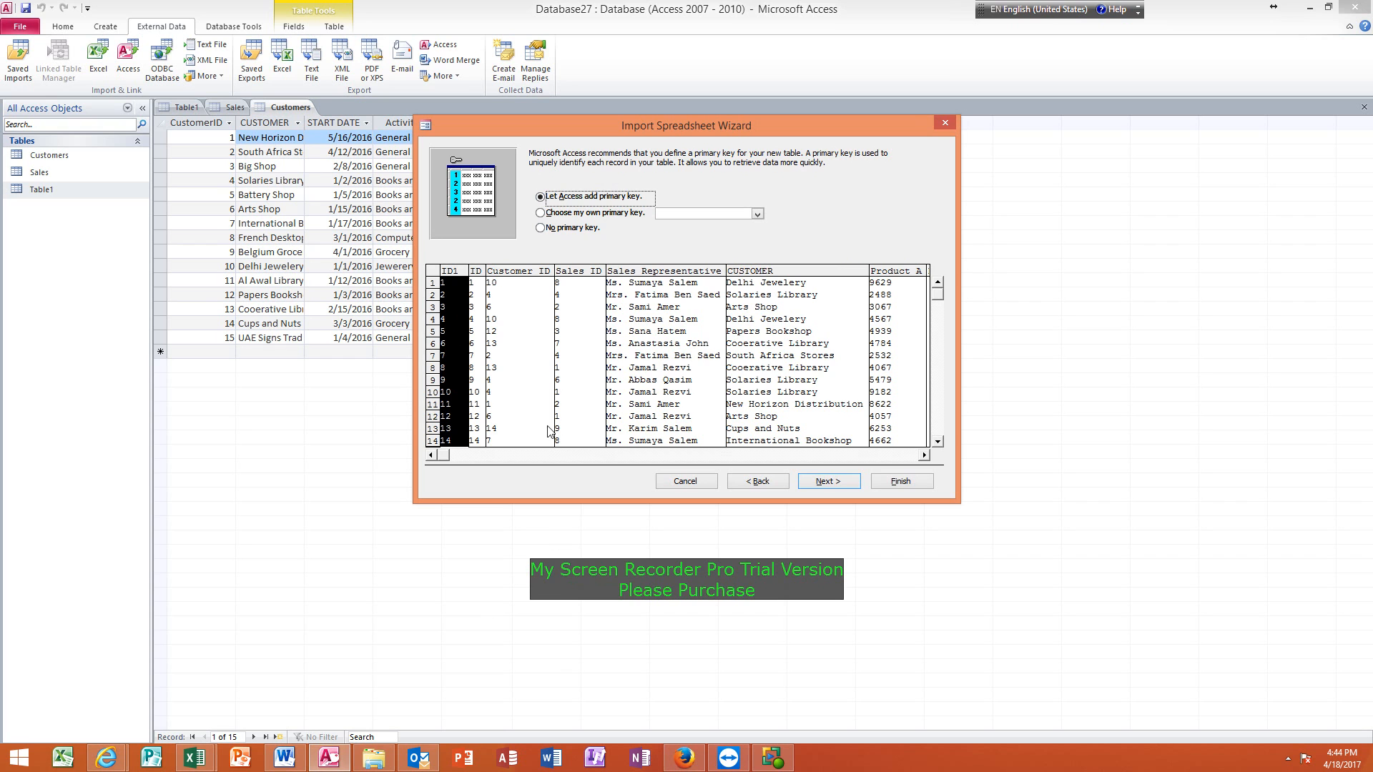
left_click(670, 110)
left_click_drag(679, 133, 685, 165)
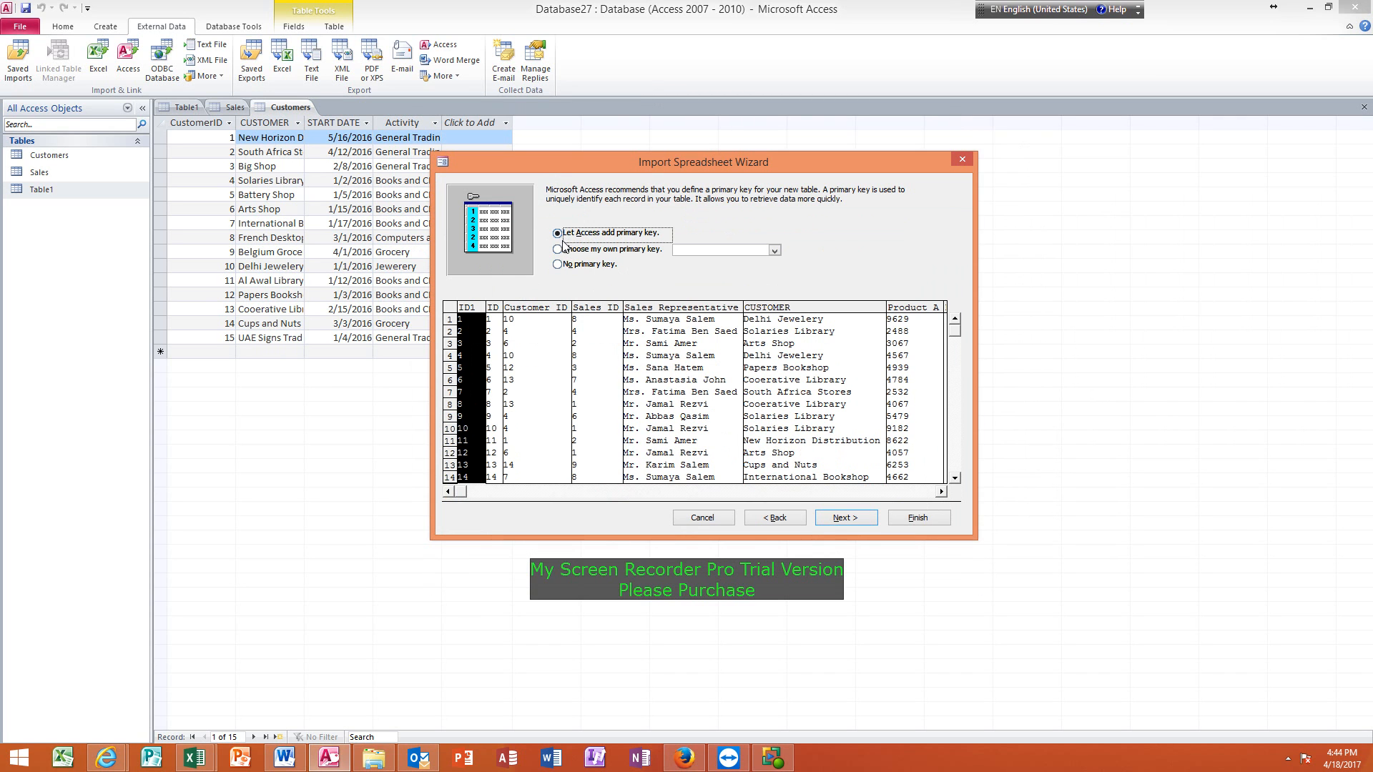
left_click(564, 250)
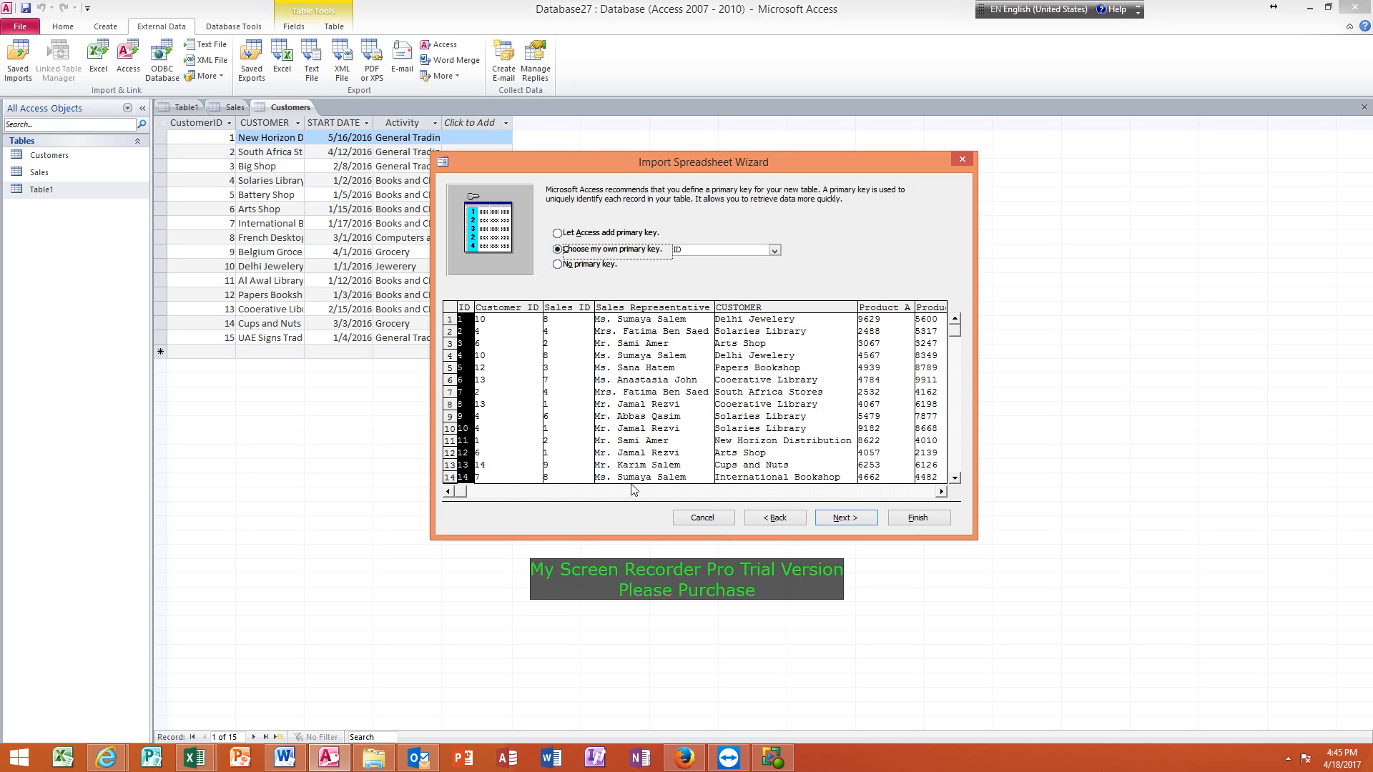
Examine the remaining product columns in the Source import preview and return to its first column.
left_click(941, 492)
left_click(941, 492)
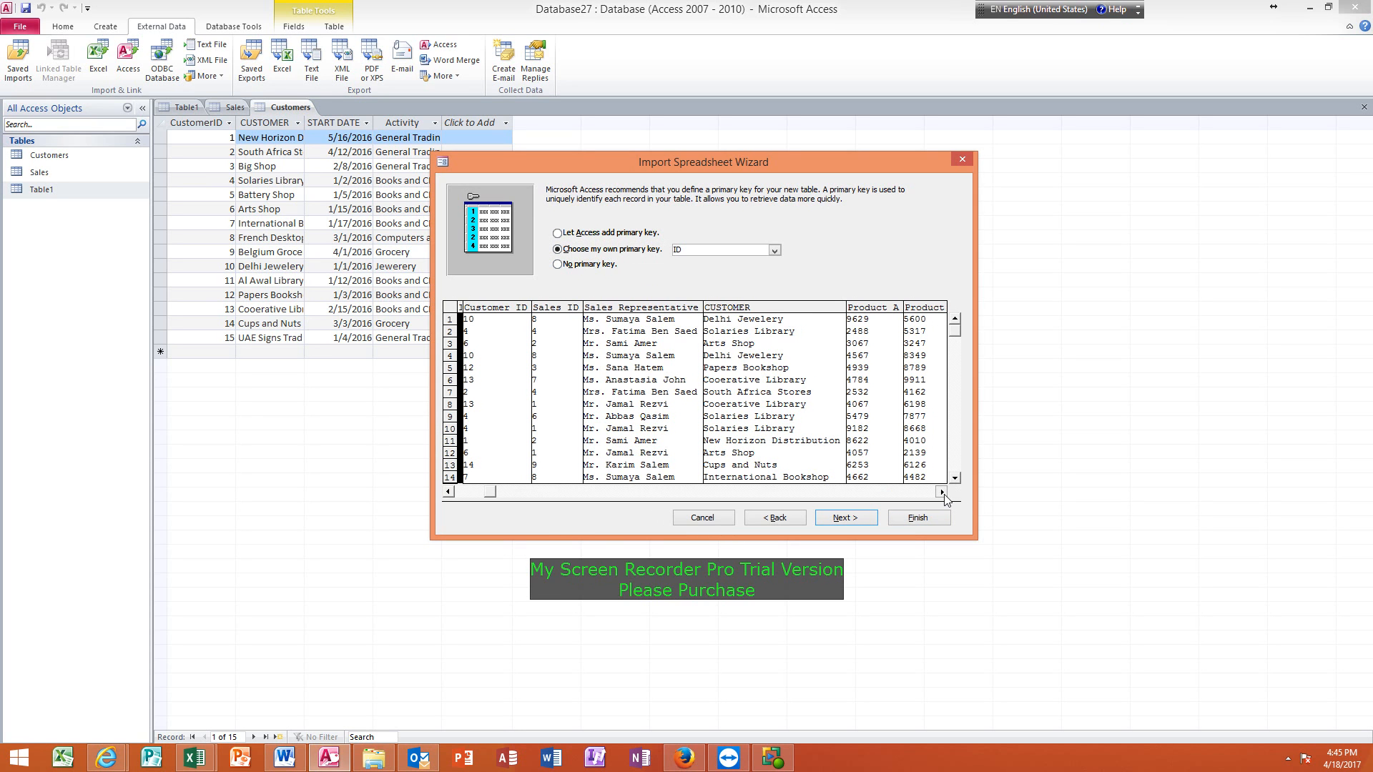
left_click(941, 492)
left_click(941, 491)
left_click(941, 492)
left_click(941, 492)
left_click(941, 492)
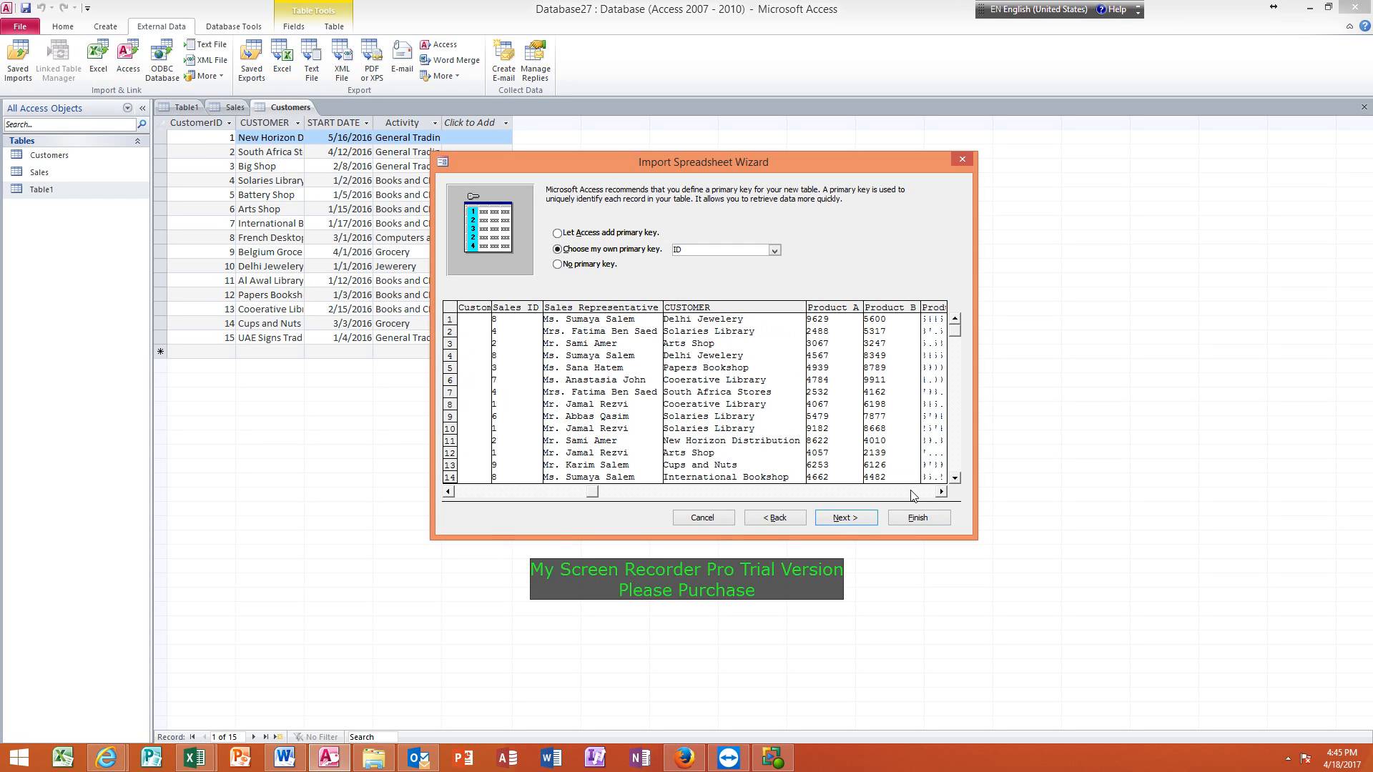
left_click(451, 492)
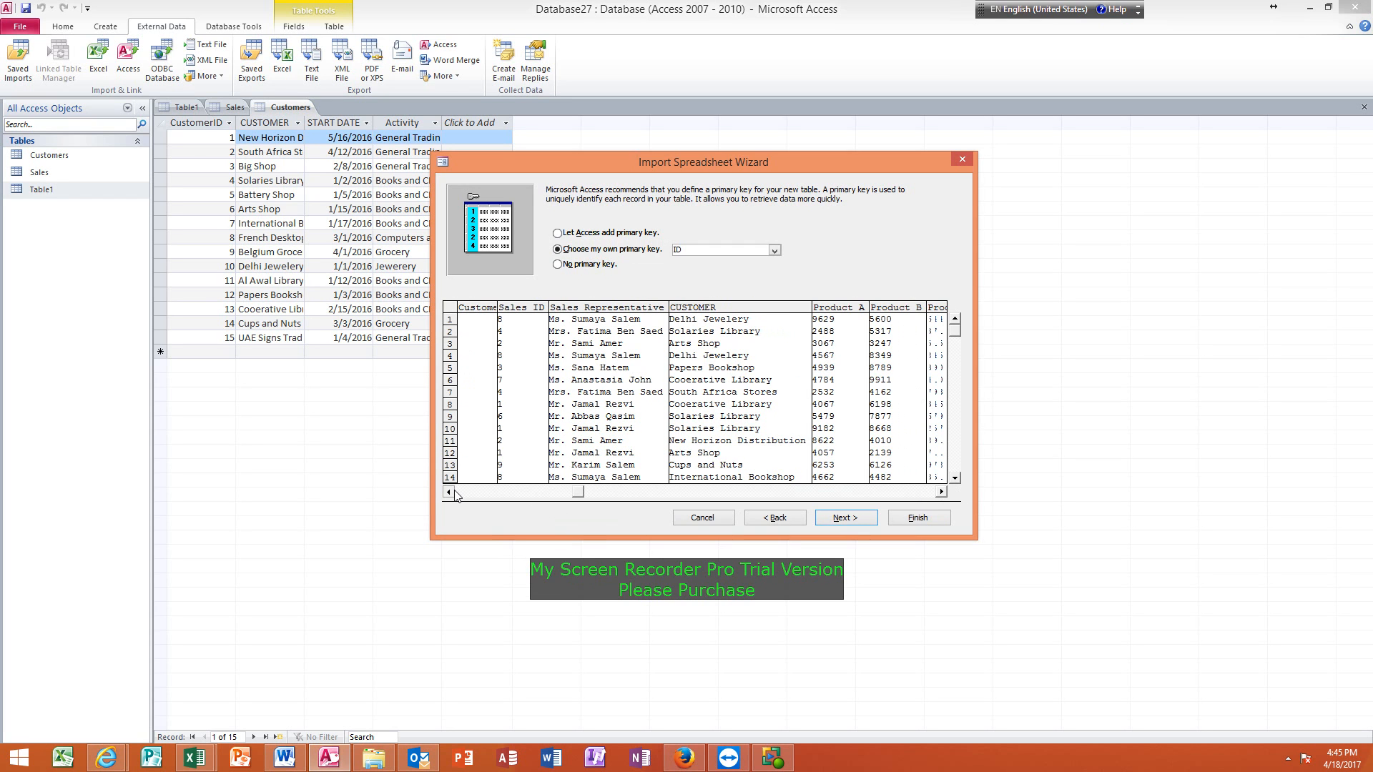
left_click(451, 492)
left_click(450, 492)
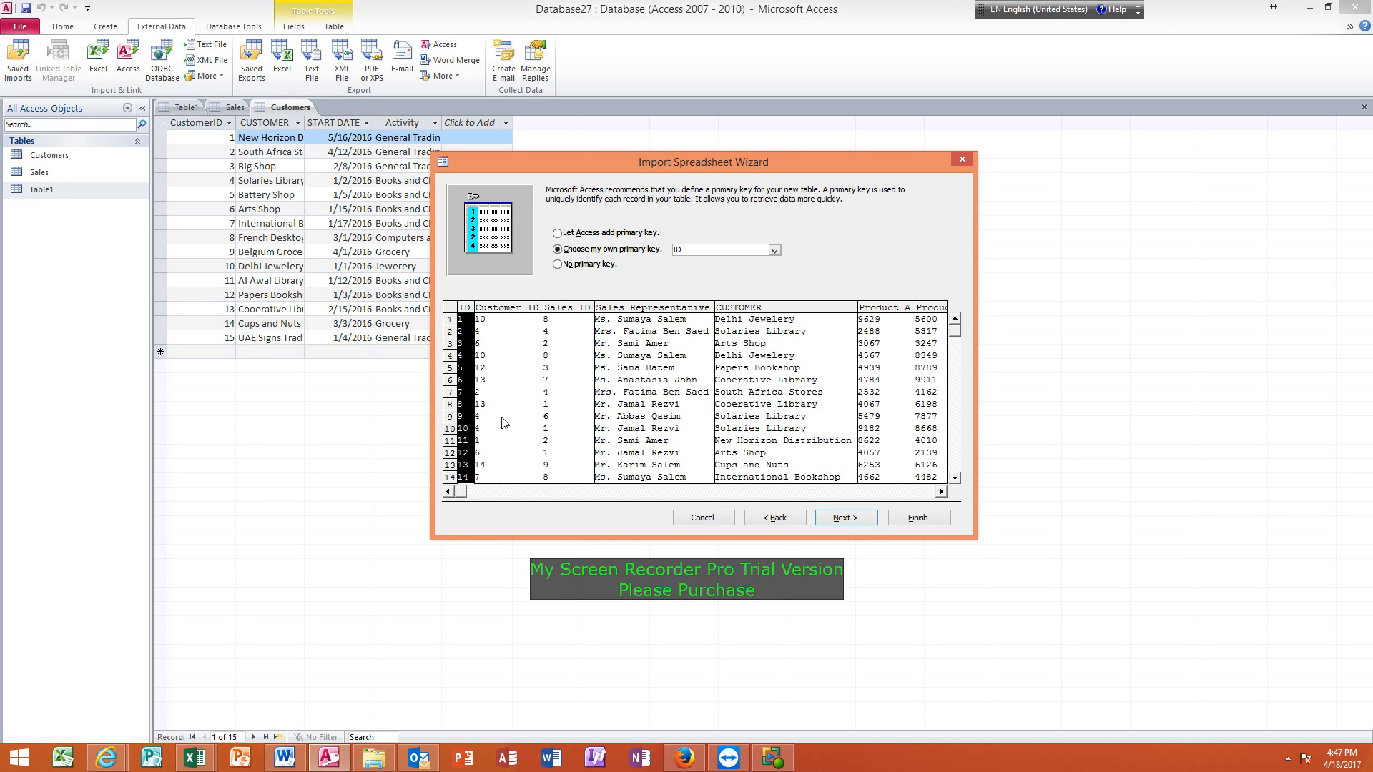
Finish the import into a table named Source without saving the import steps.
left_click(845, 519)
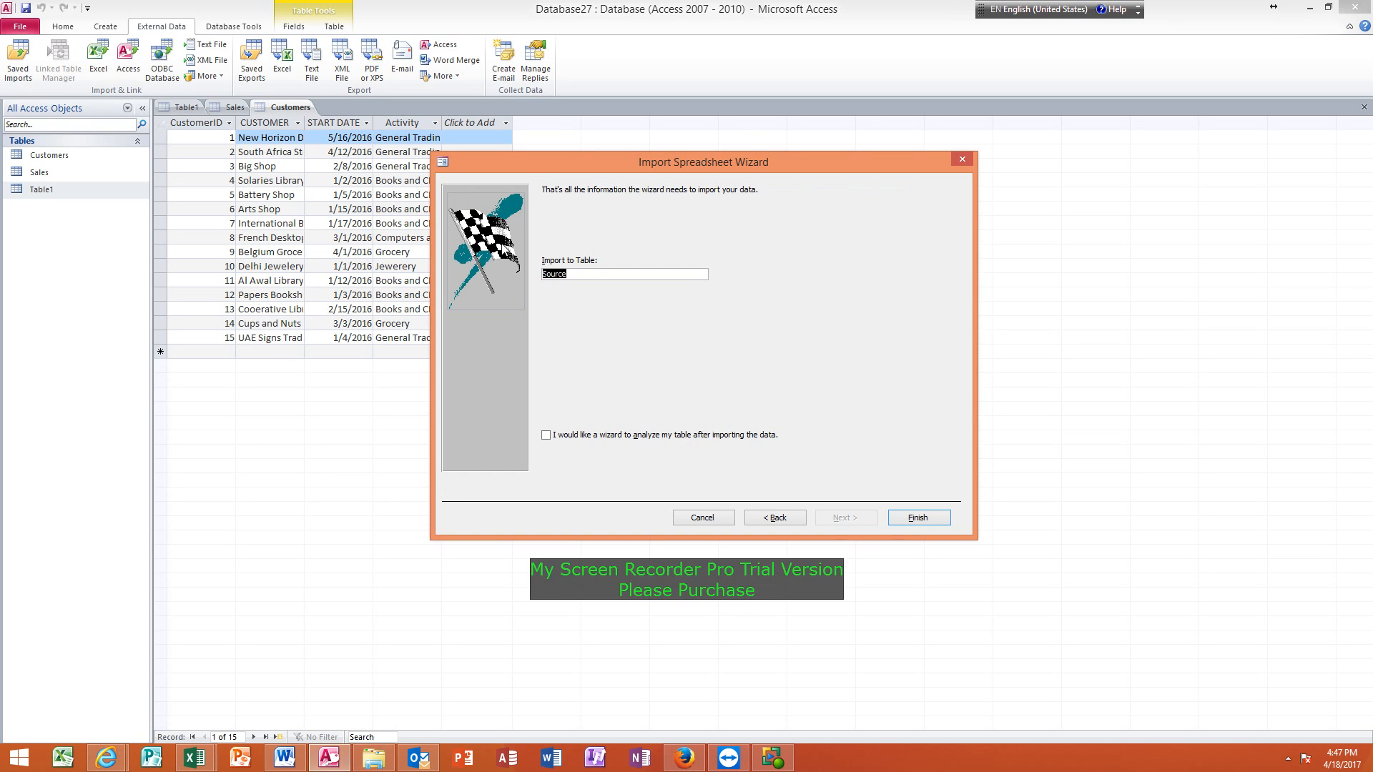
left_click(590, 274)
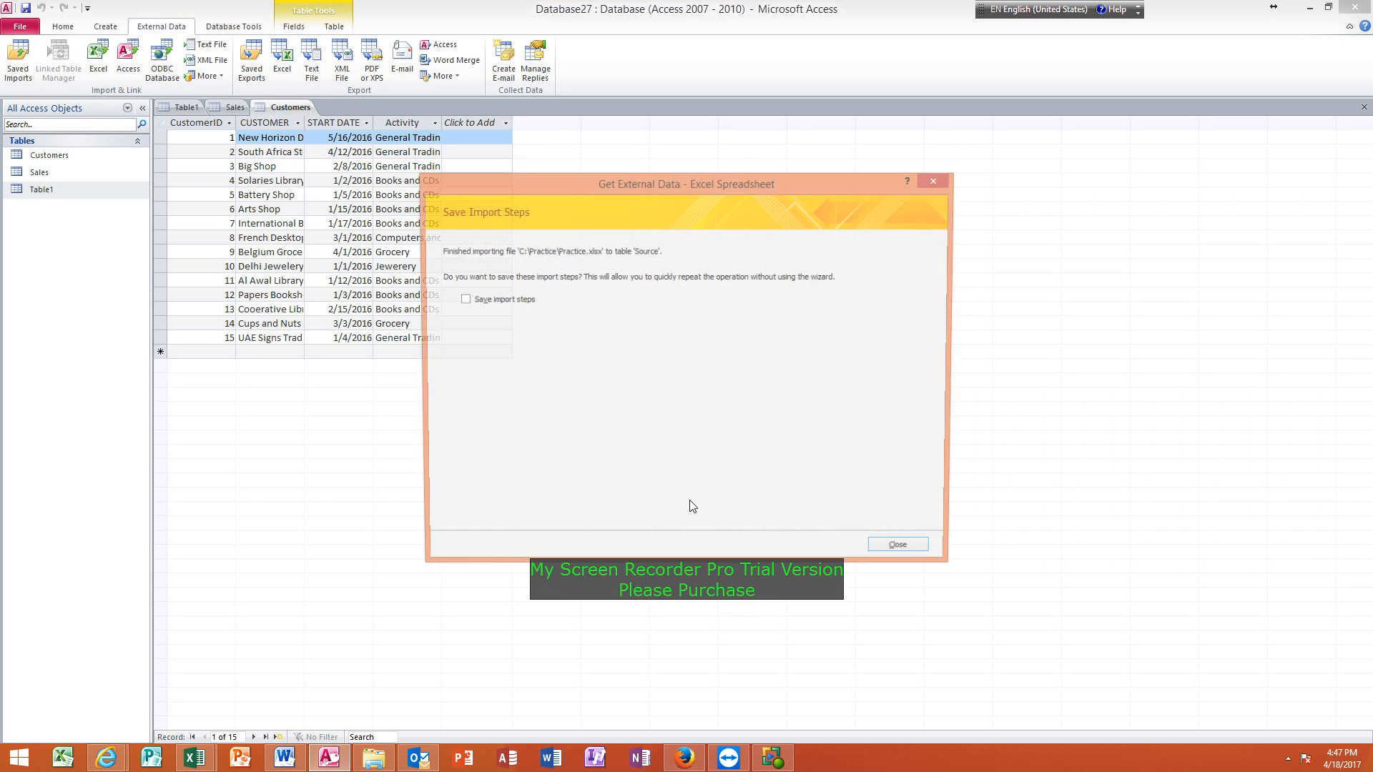
left_click(904, 552)
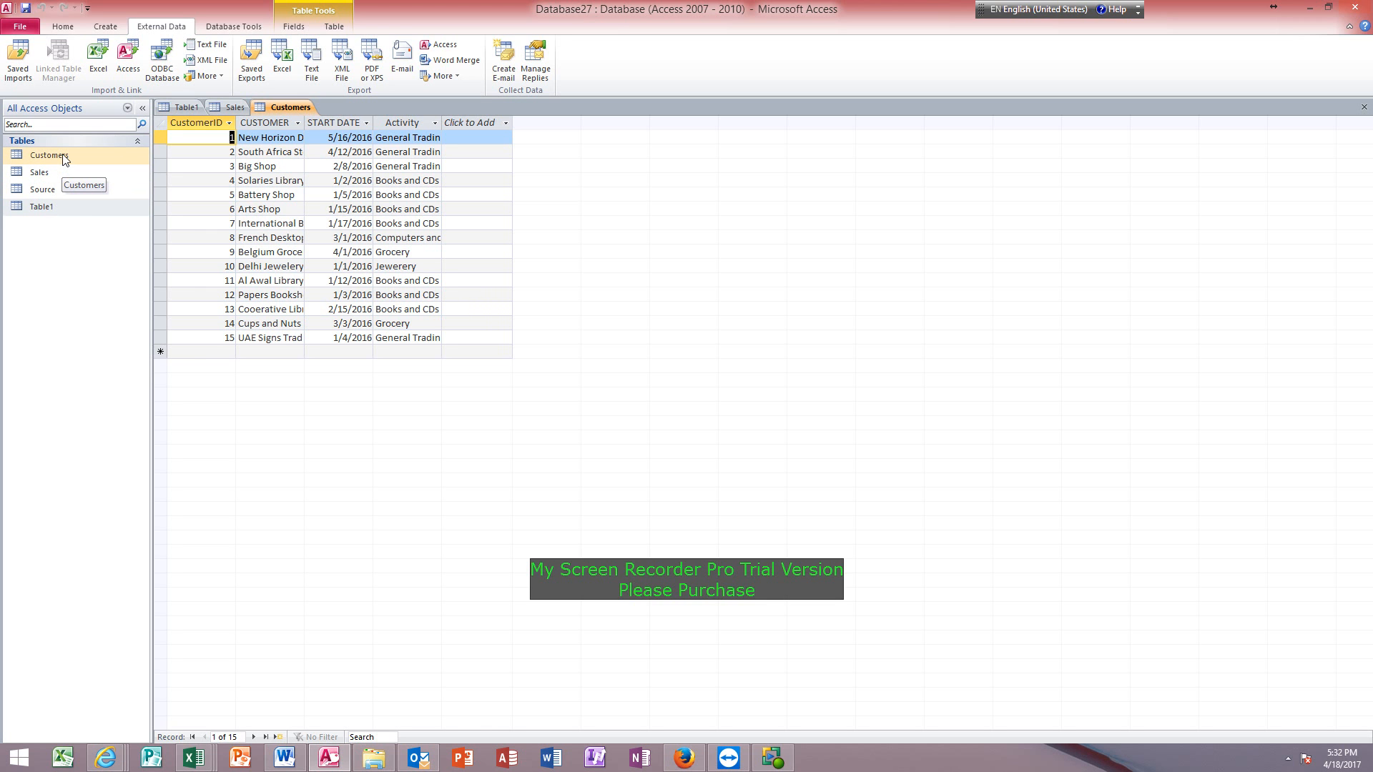
Open the Sales table and the imported Source table to view their records.
double_click(58, 174)
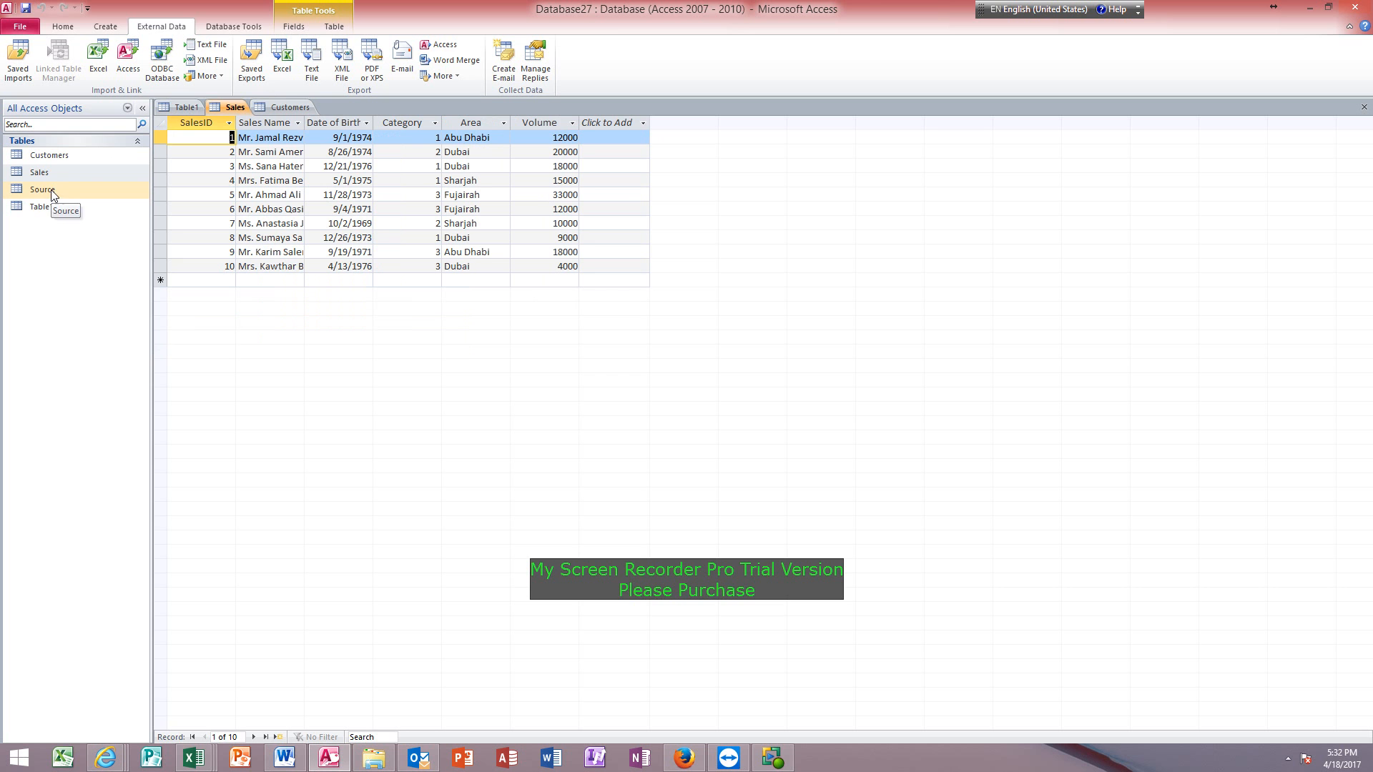
double_click(50, 191)
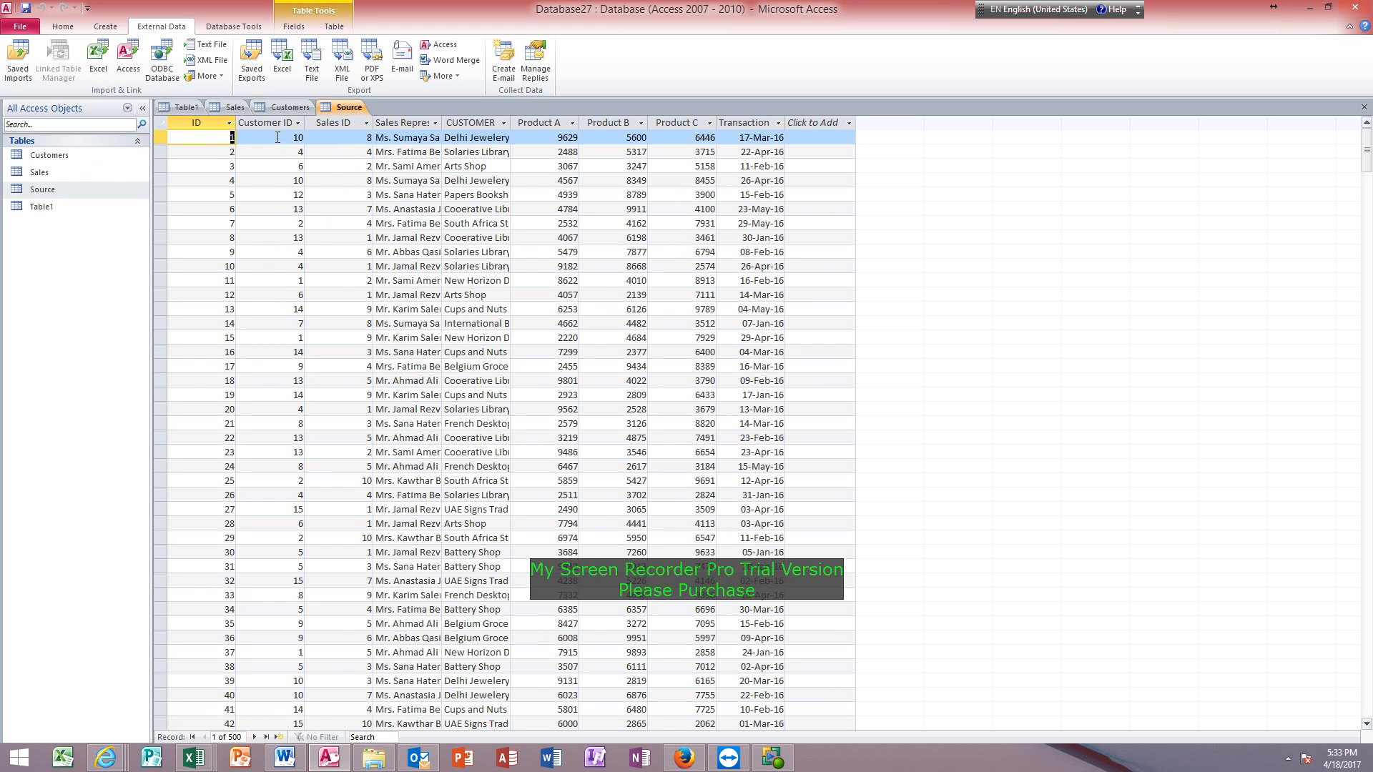
Fit the width of the Source table's Sales Representative column to its contents.
key("Tab")
key("Tab")
key("Tab")
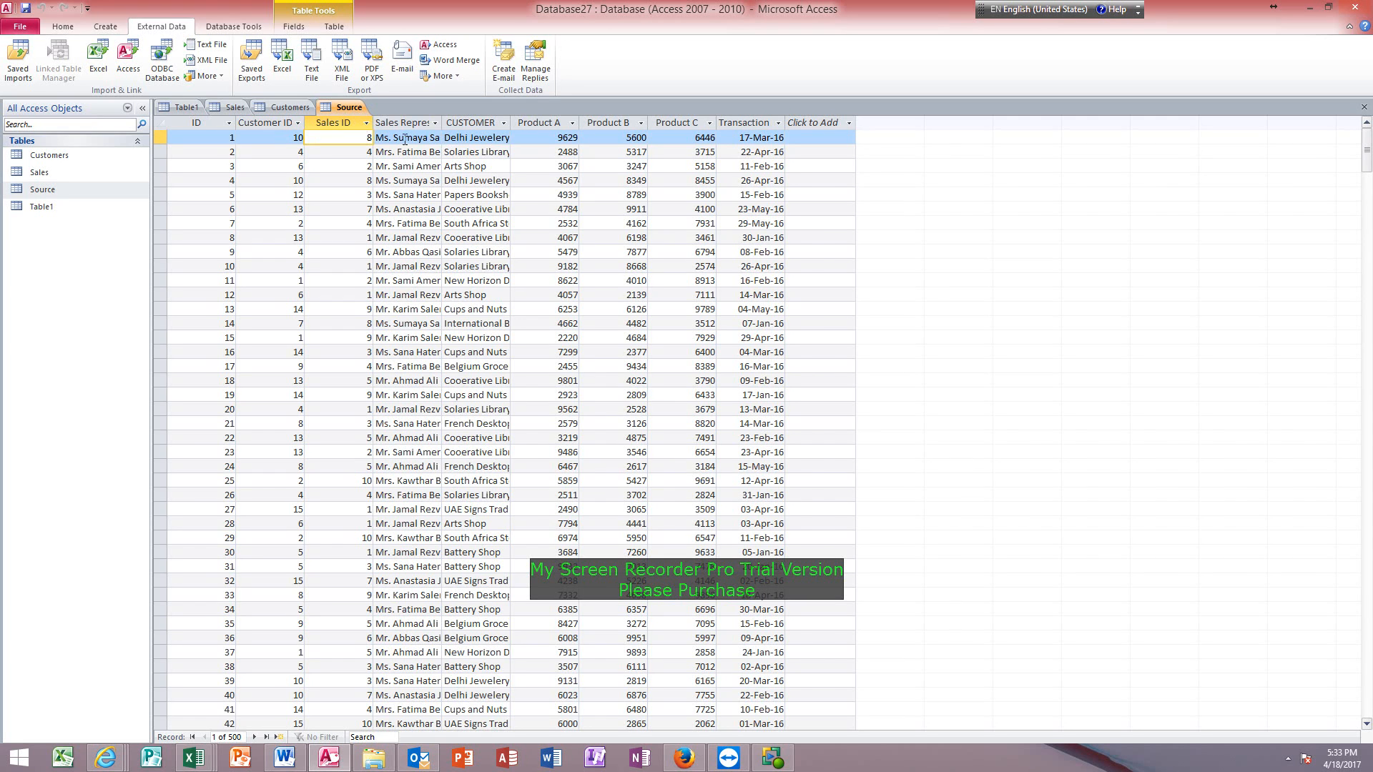
double_click(442, 128)
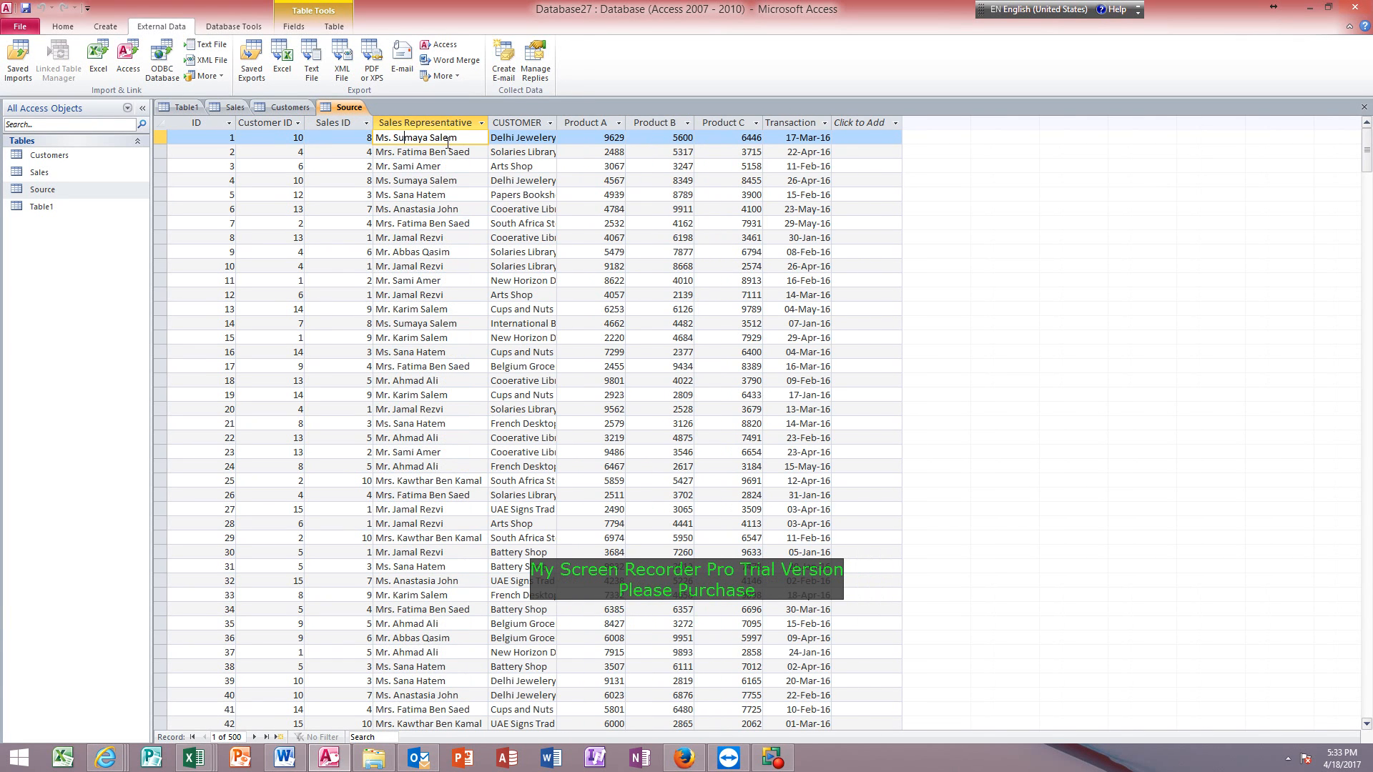
Fit the widths of the Source table's CUSTOMER and Transaction Date columns to their contents.
double_click(557, 123)
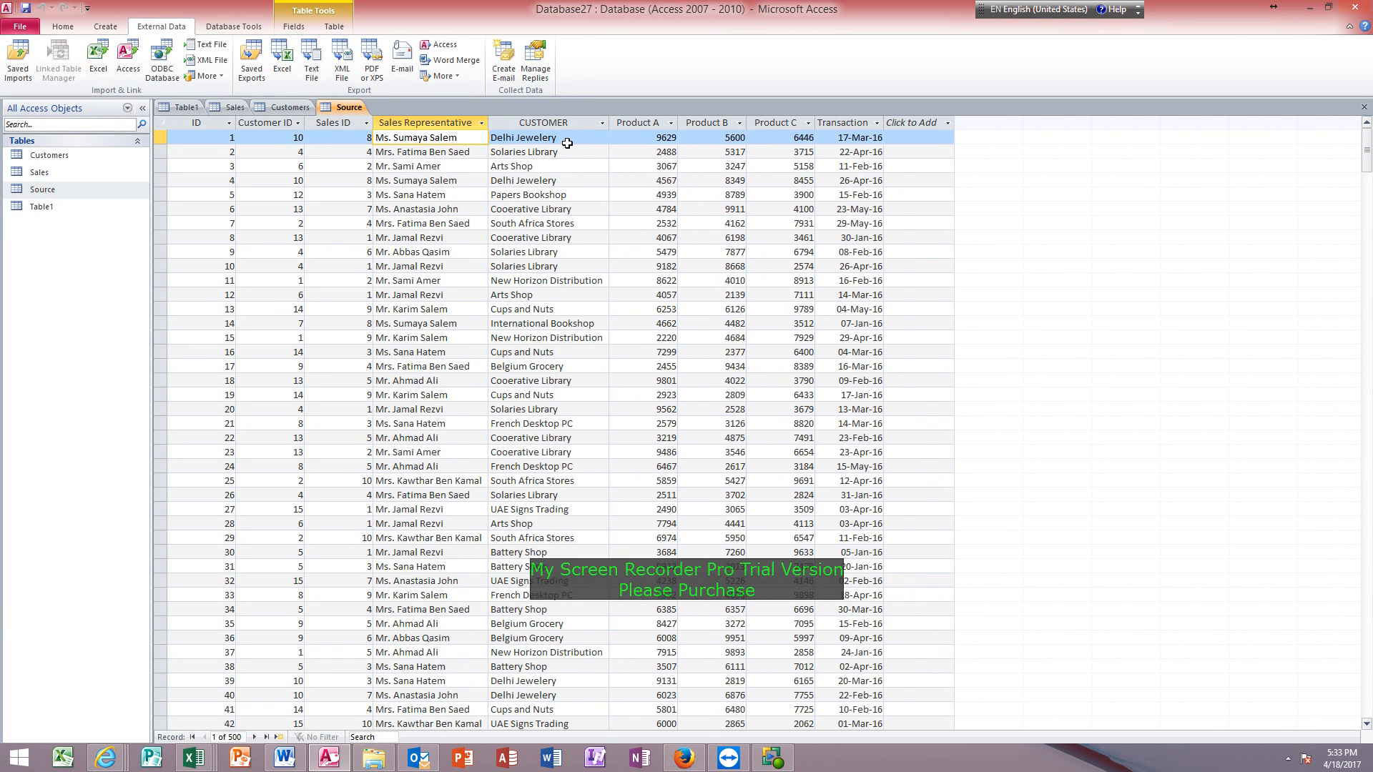
key("Tab")
key("Tab")
key("Tab")
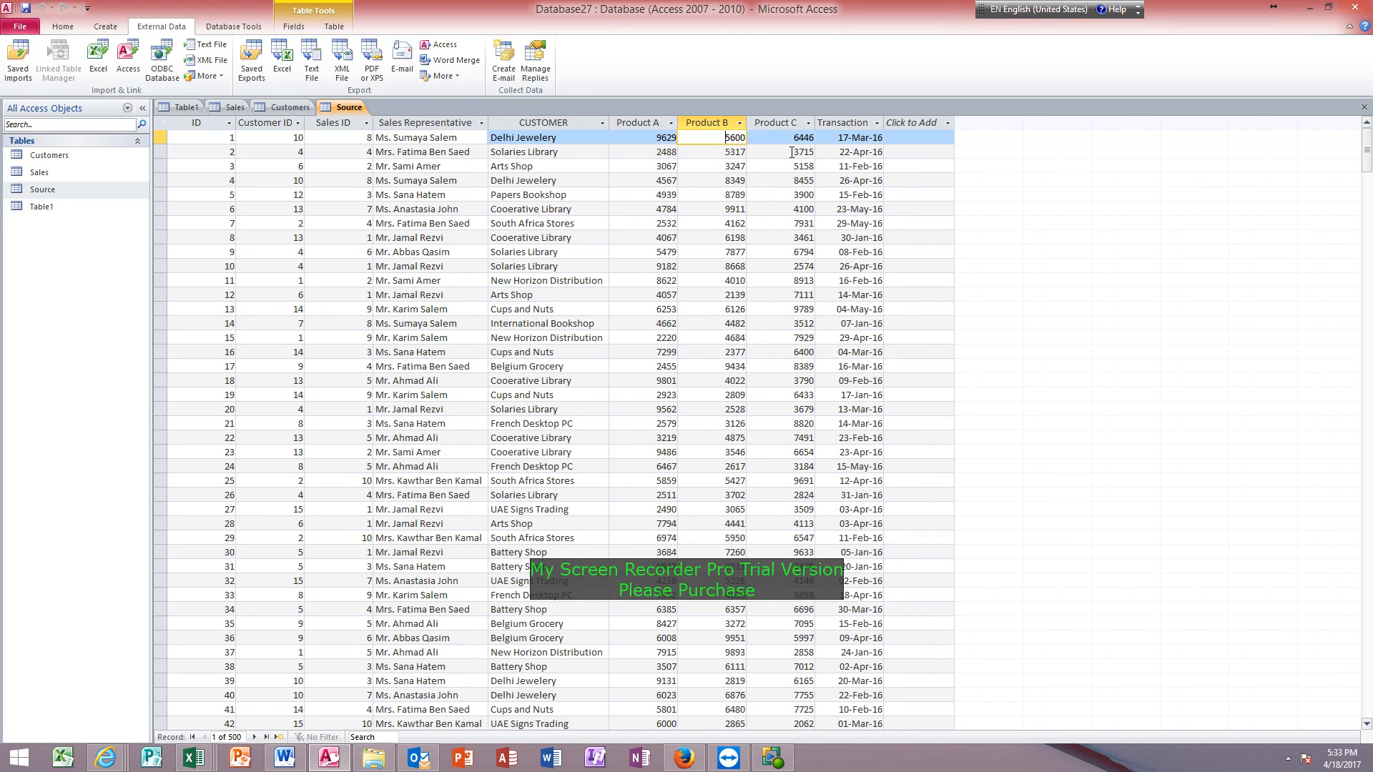
left_click(783, 142)
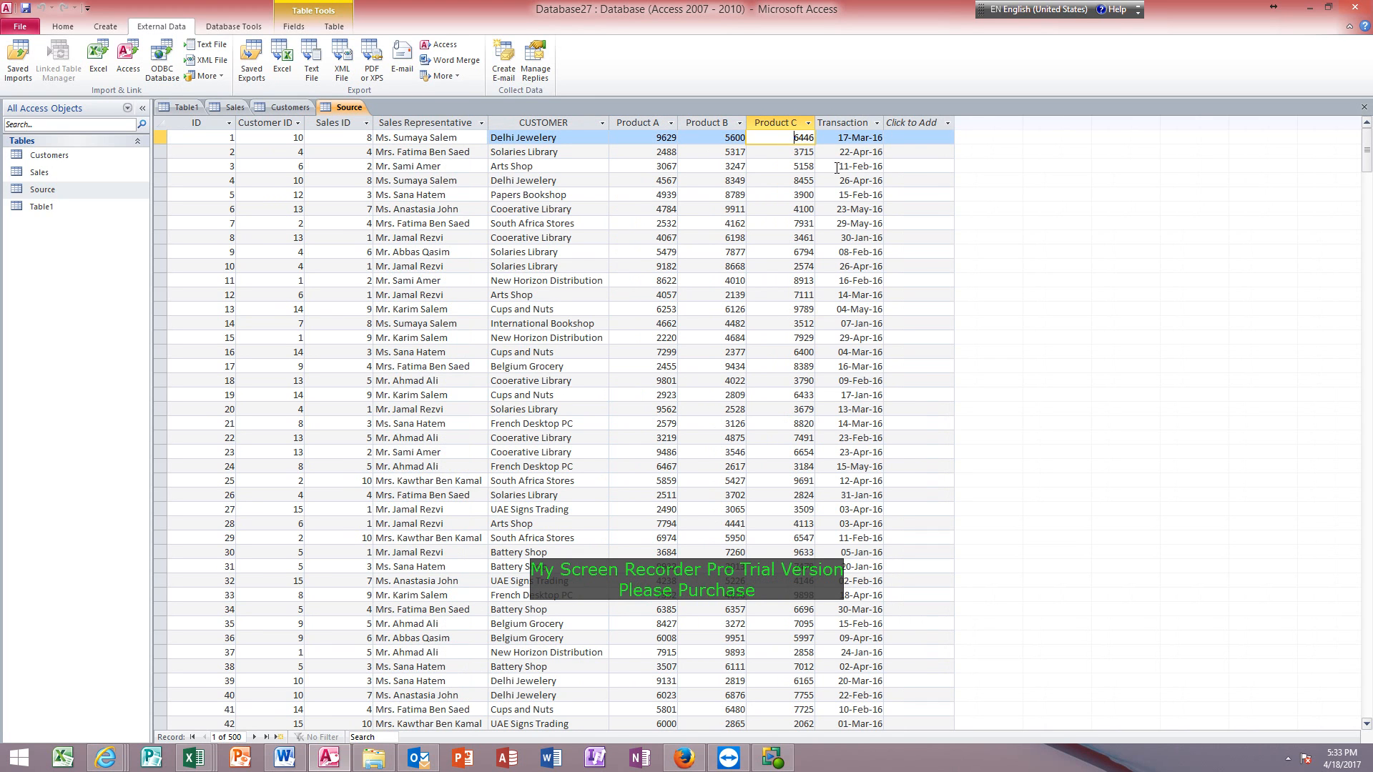
left_click(831, 140)
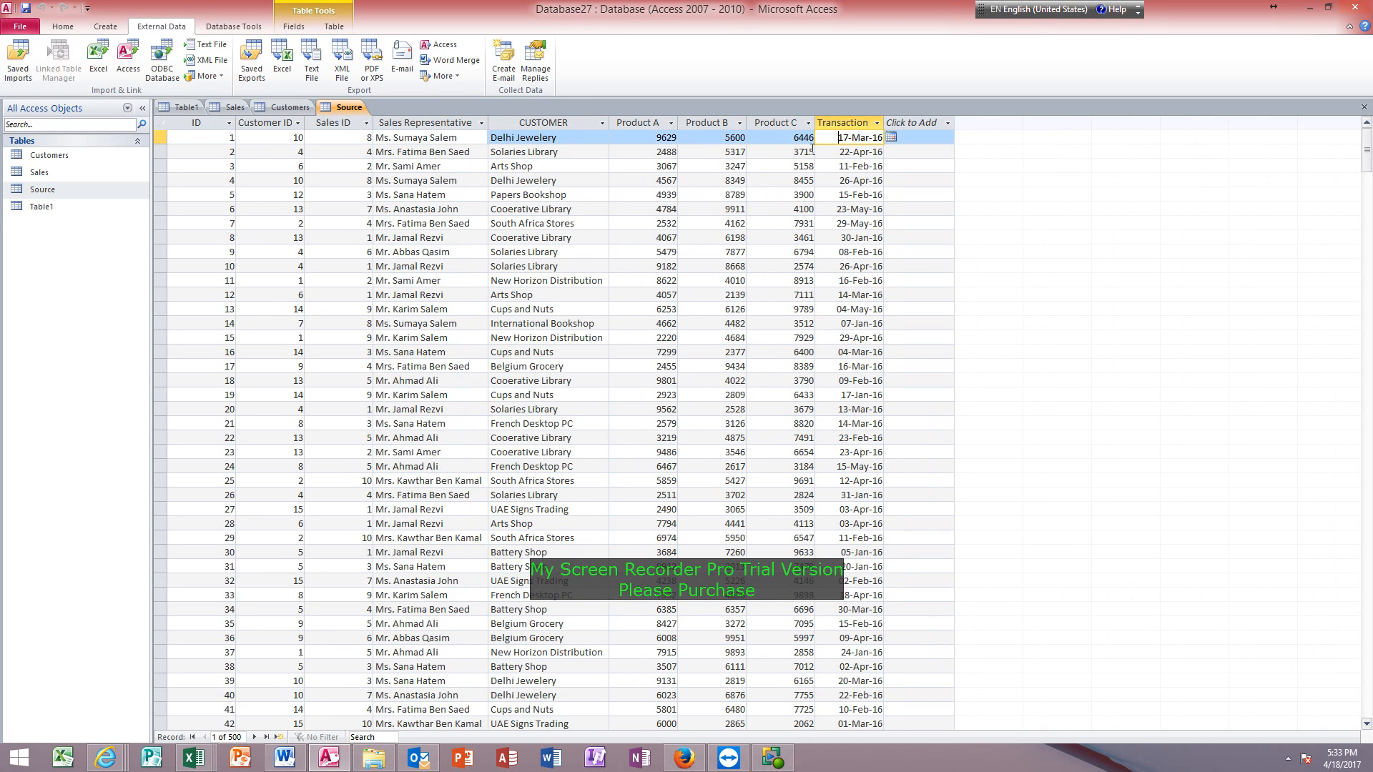
double_click(885, 118)
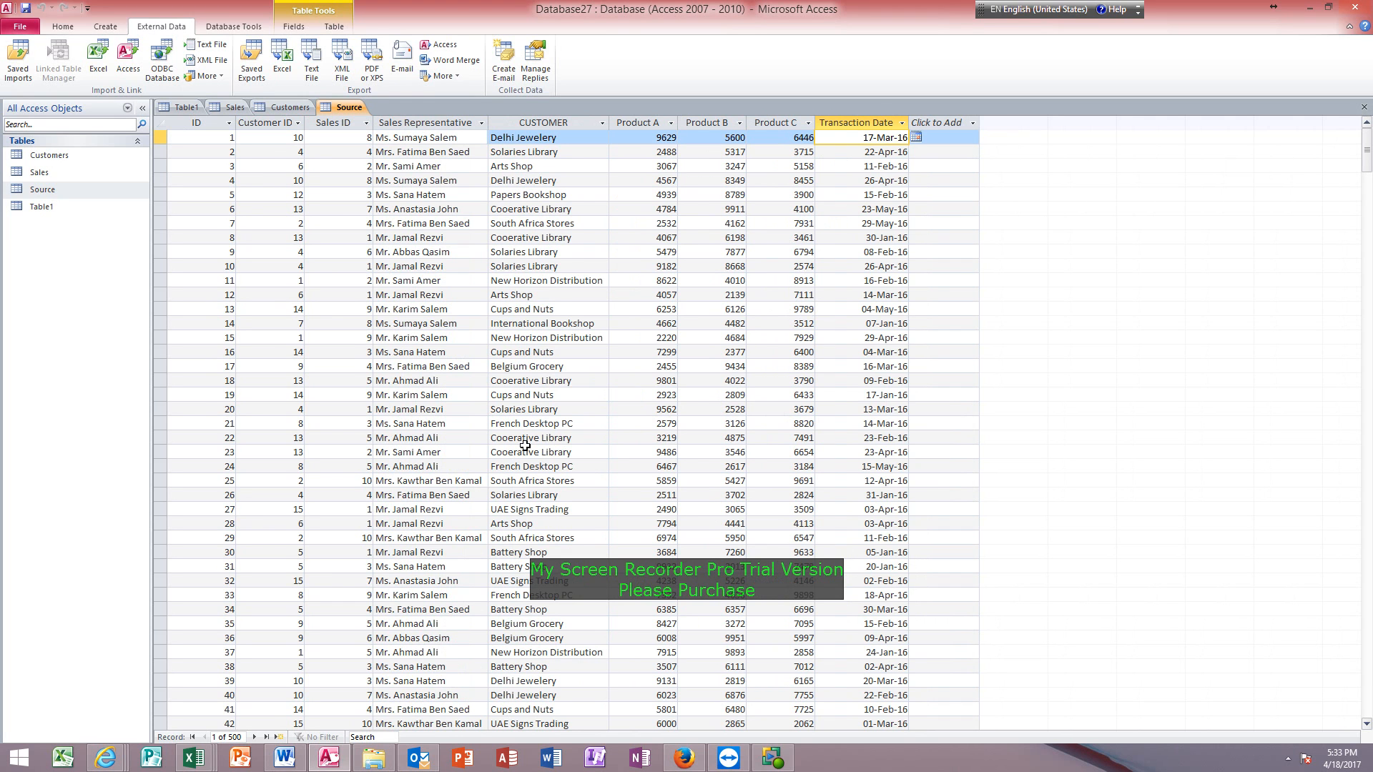
Fit the width of the Sales table's Sales Name column to its contents.
left_click(231, 108)
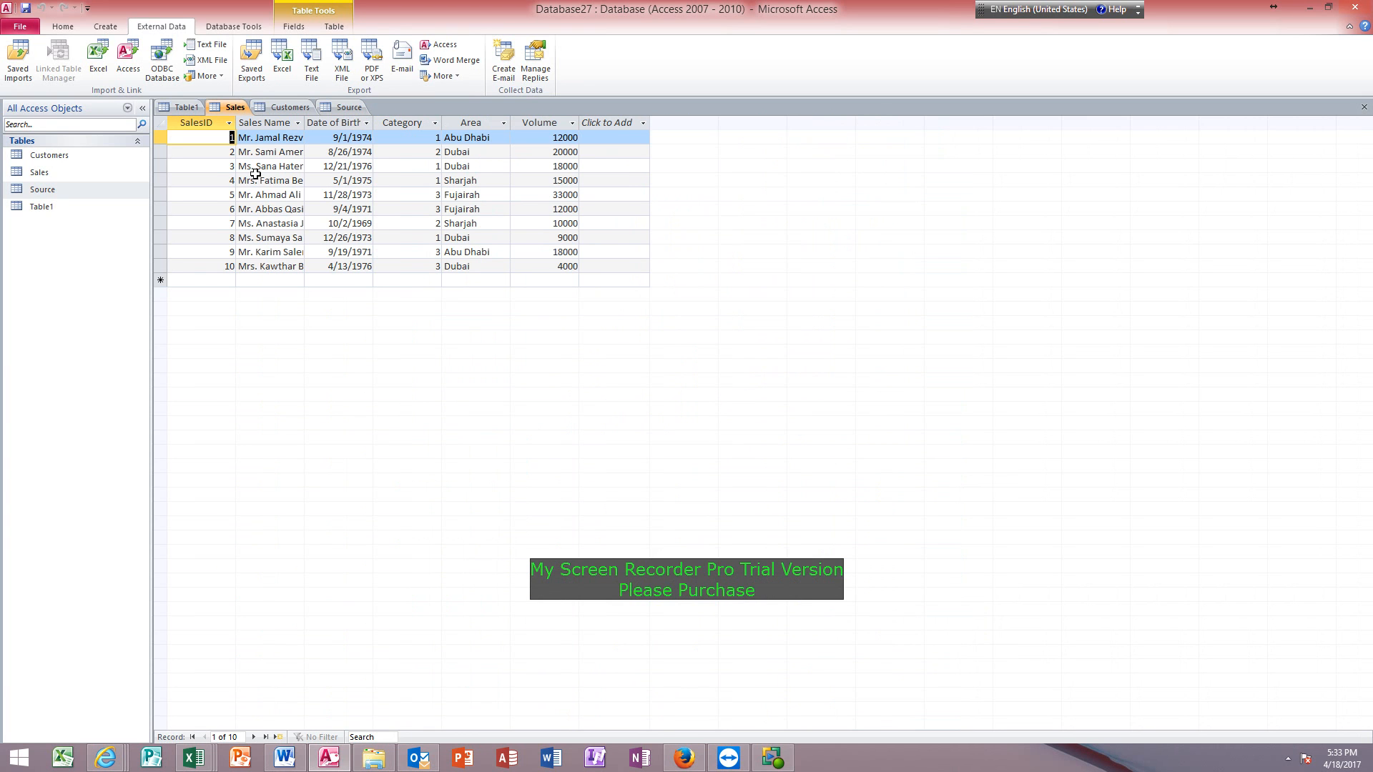
left_click(298, 123)
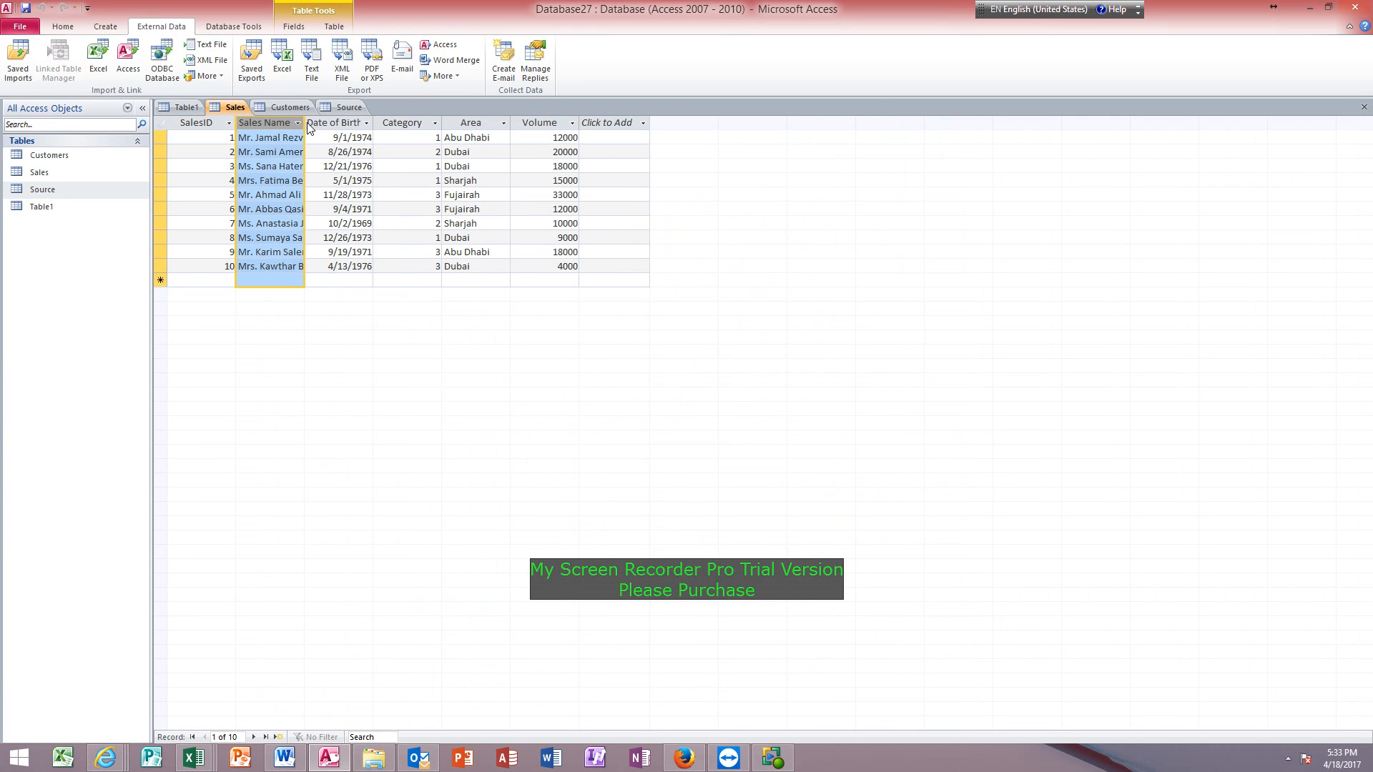
left_click(308, 123)
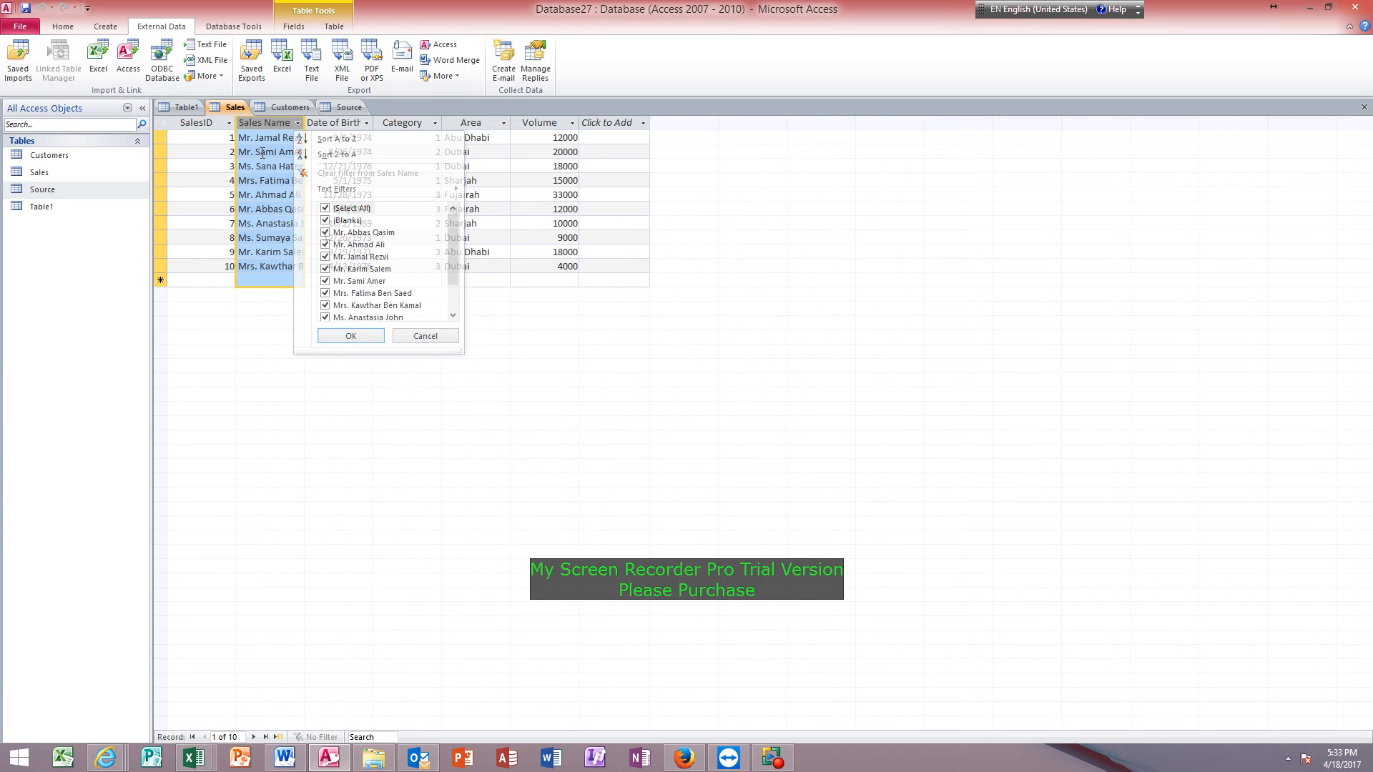
double_click(308, 123)
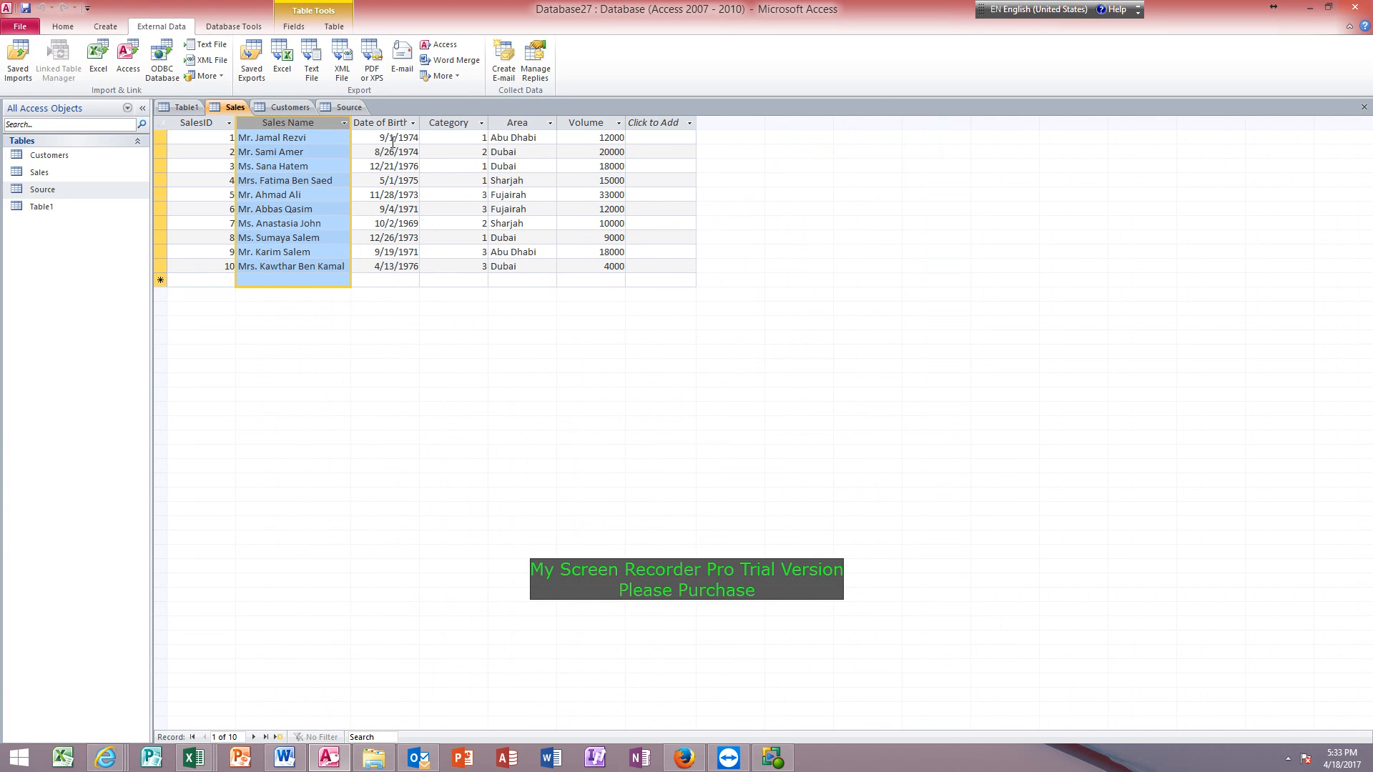
Compare the Category, Area and Volume columns of the Sales table with the columns of the Source table.
left_click(451, 138)
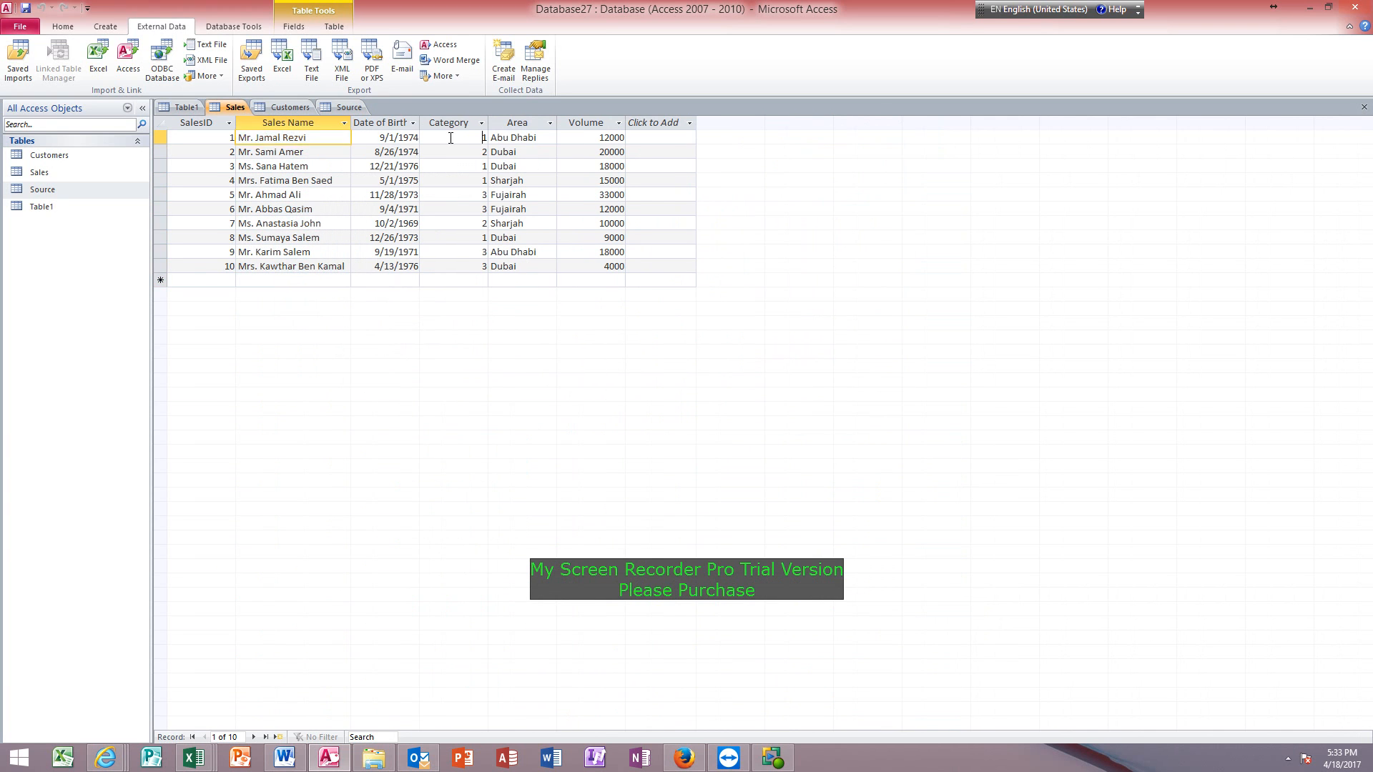
left_click(528, 138)
left_click(583, 138)
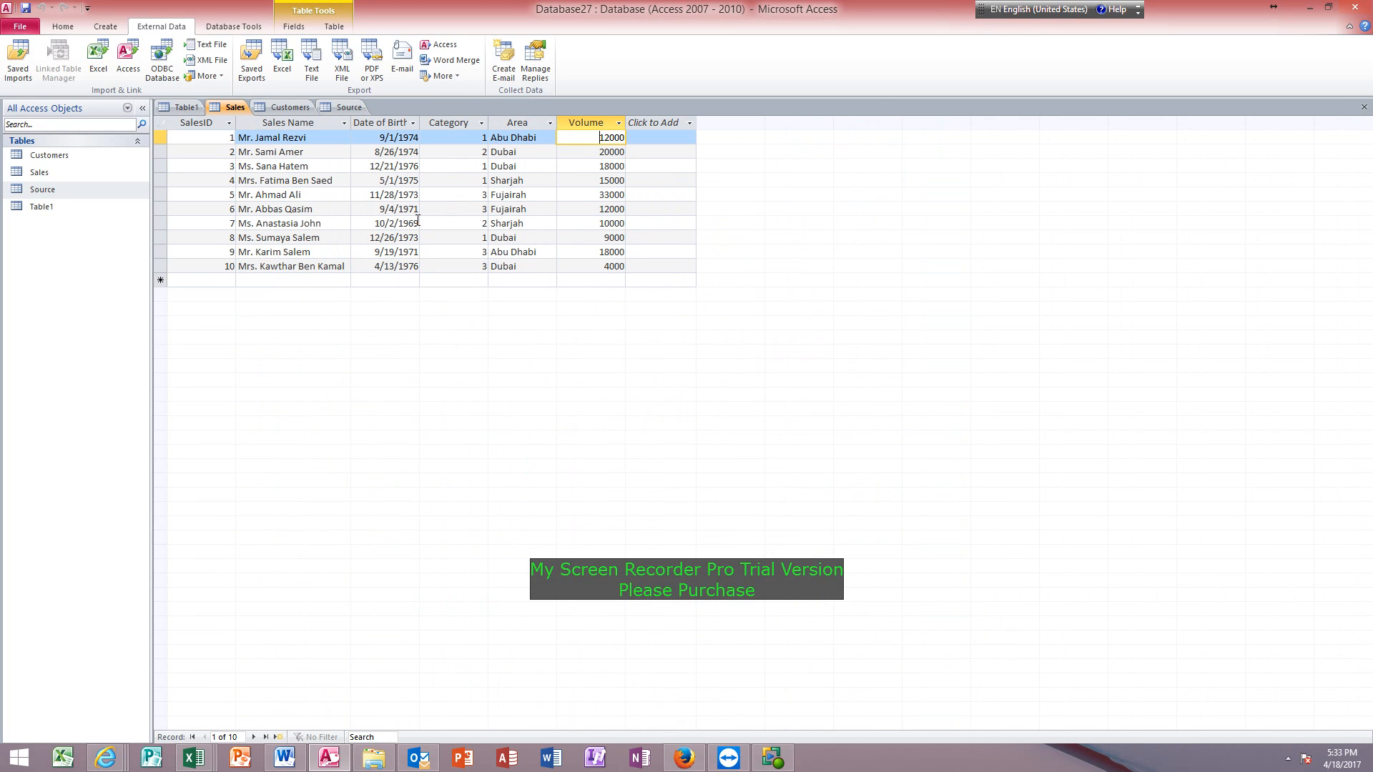
left_click(345, 107)
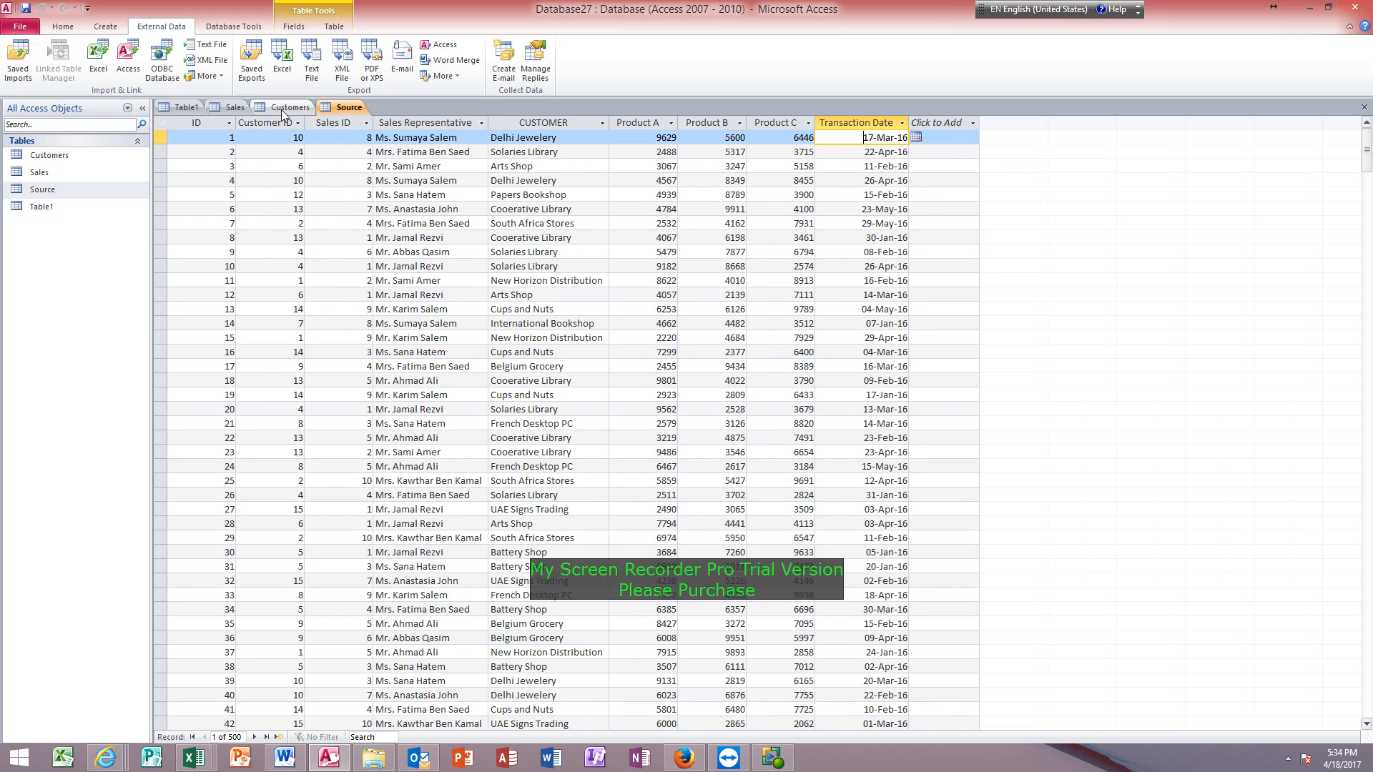
left_click(231, 107)
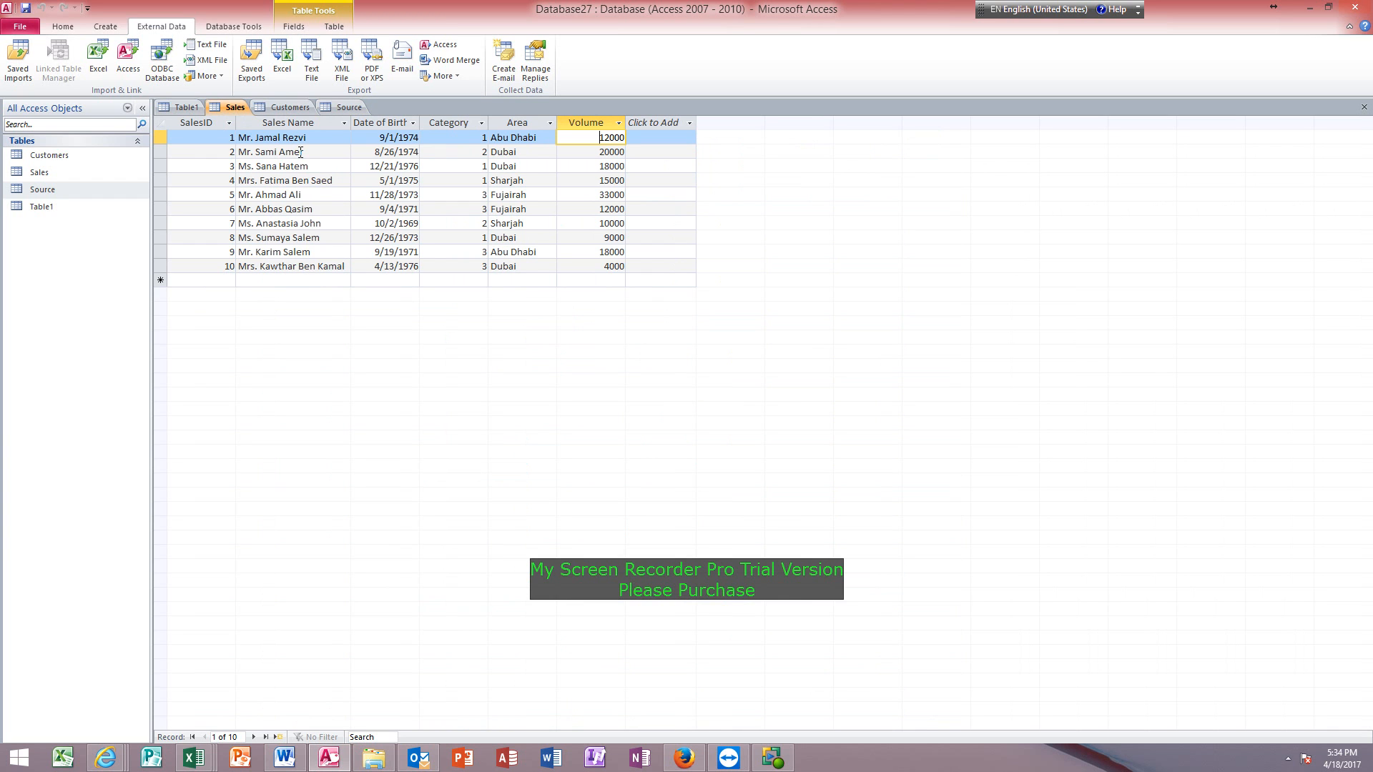
left_click(348, 109)
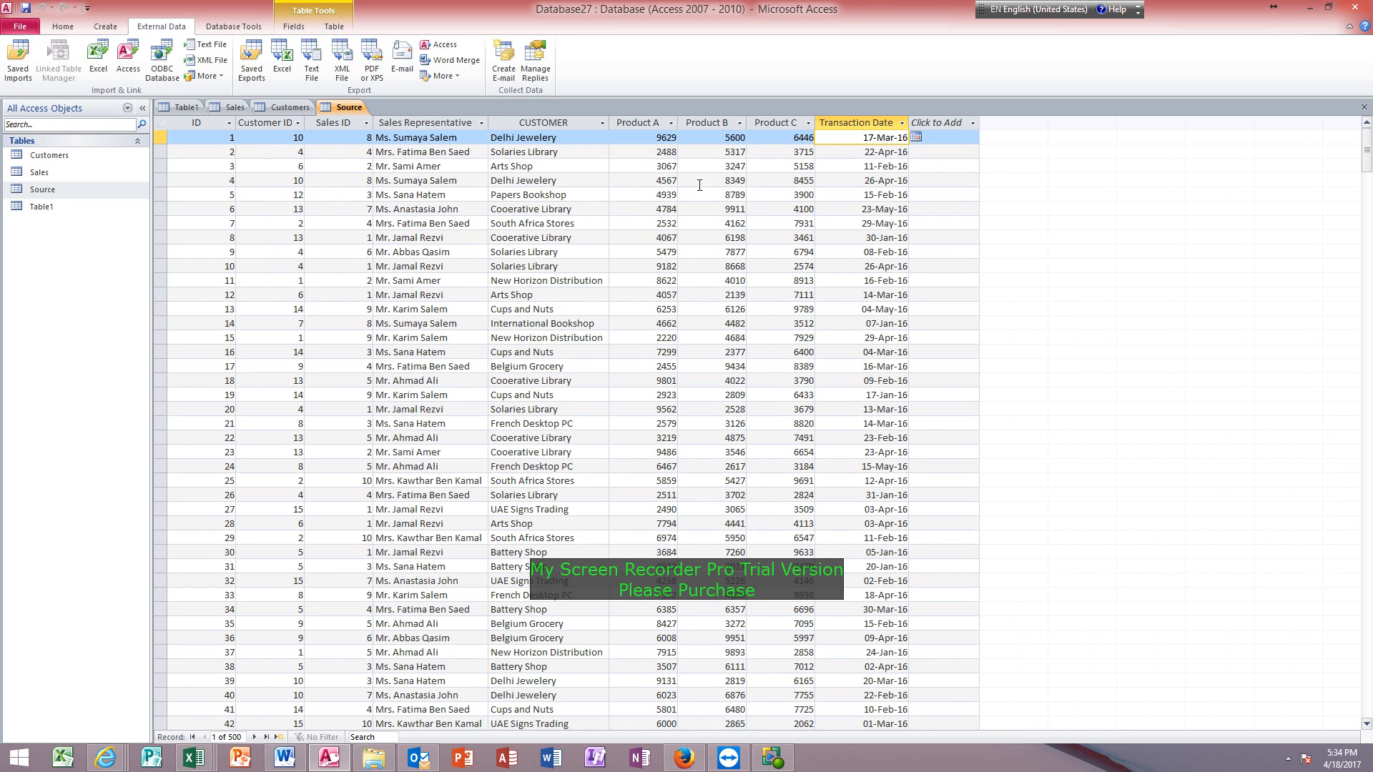
left_click(233, 107)
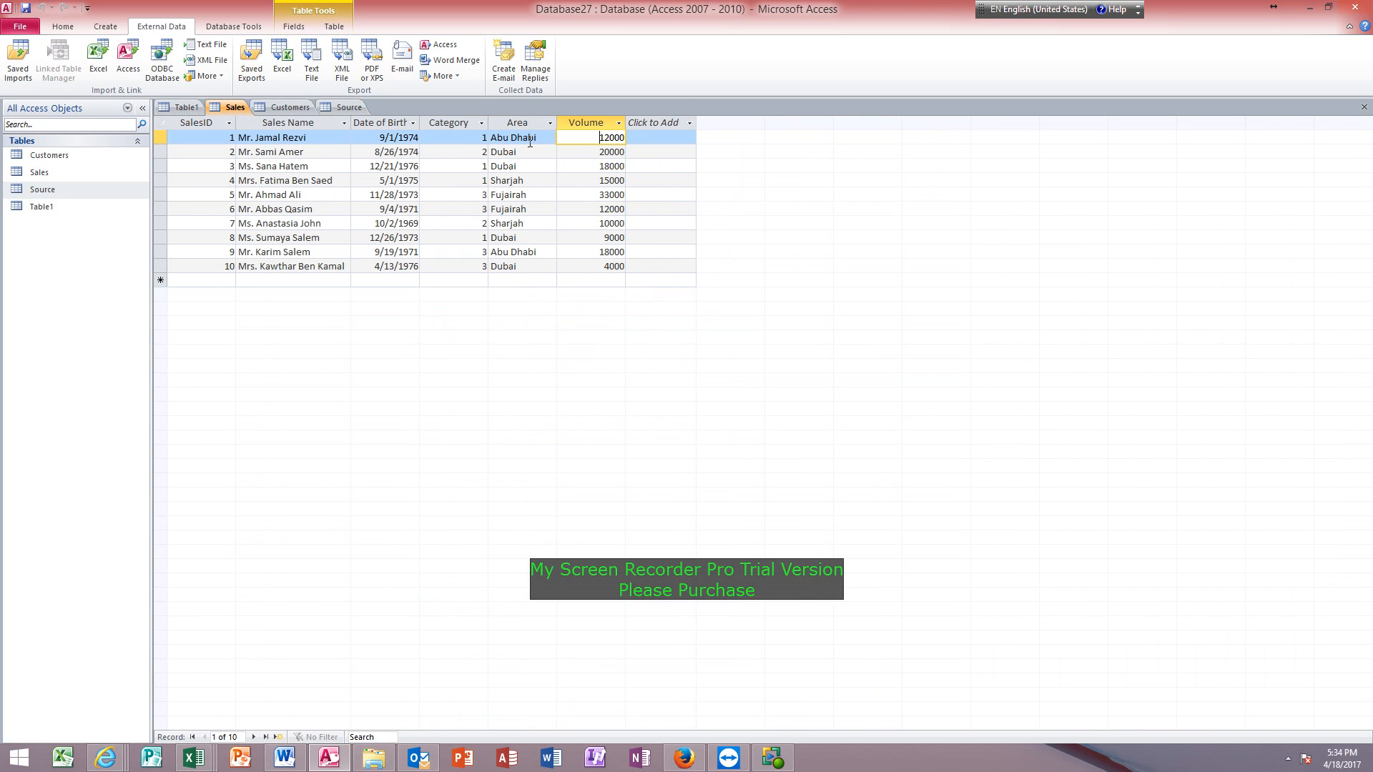
Examine the Category, Area and SalesID fields in Sales and the Customer ID and CUSTOMER fields in Source.
left_click(470, 139)
left_click(508, 138)
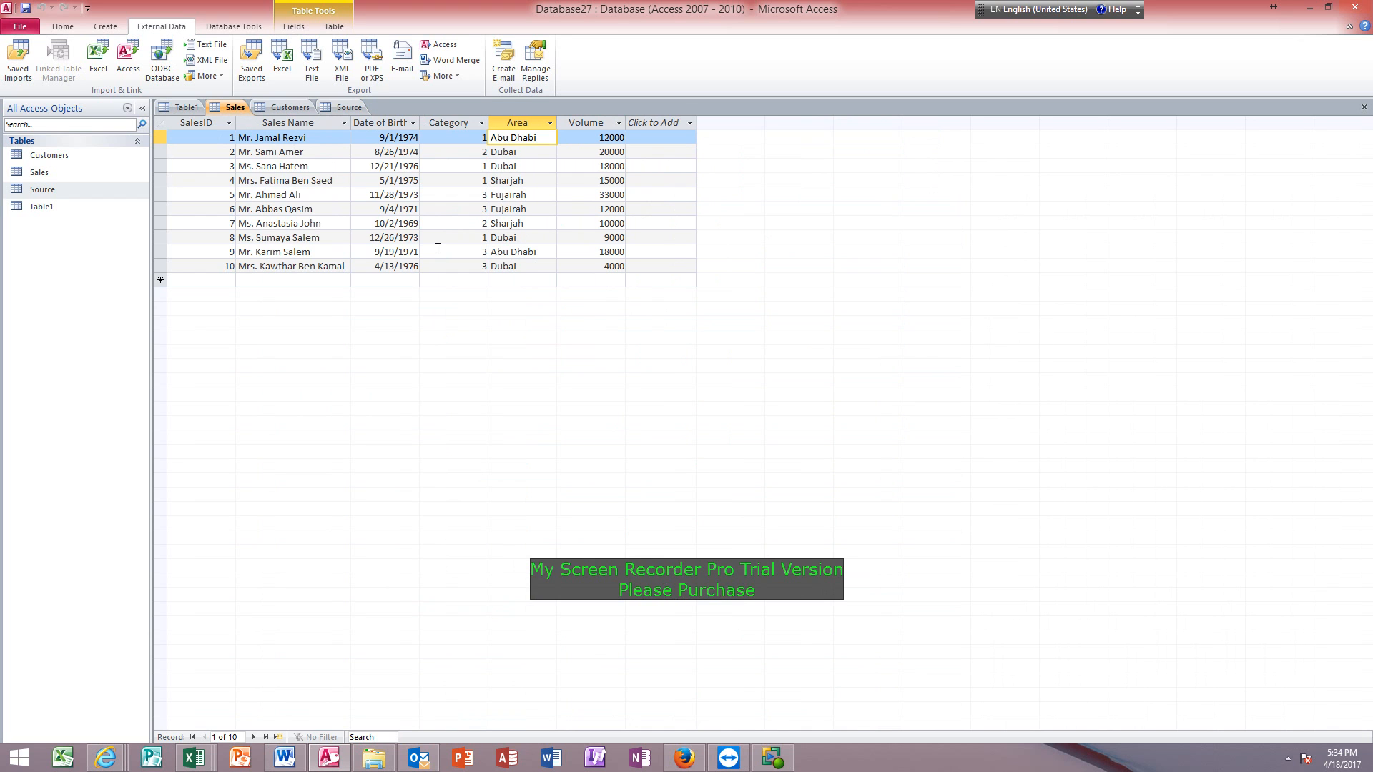
left_click(196, 138)
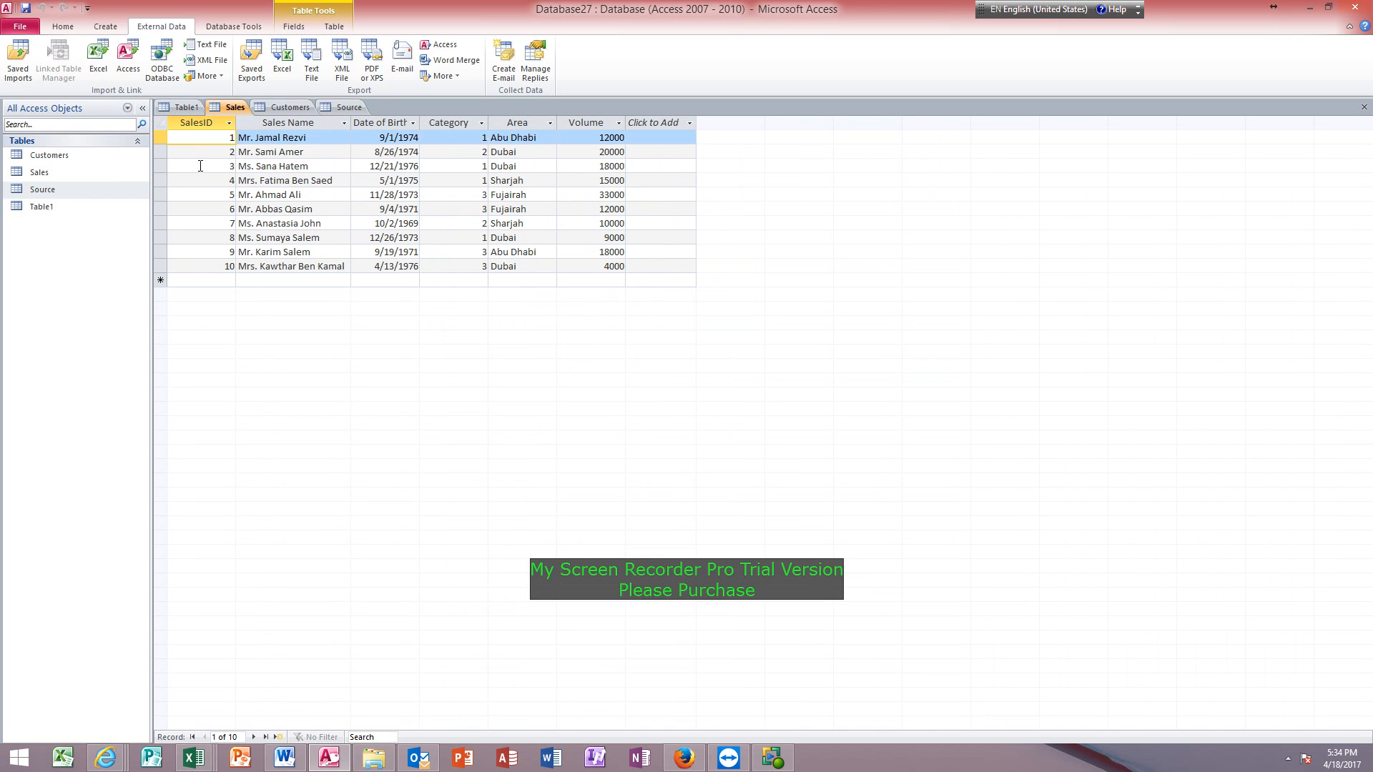
left_click(349, 108)
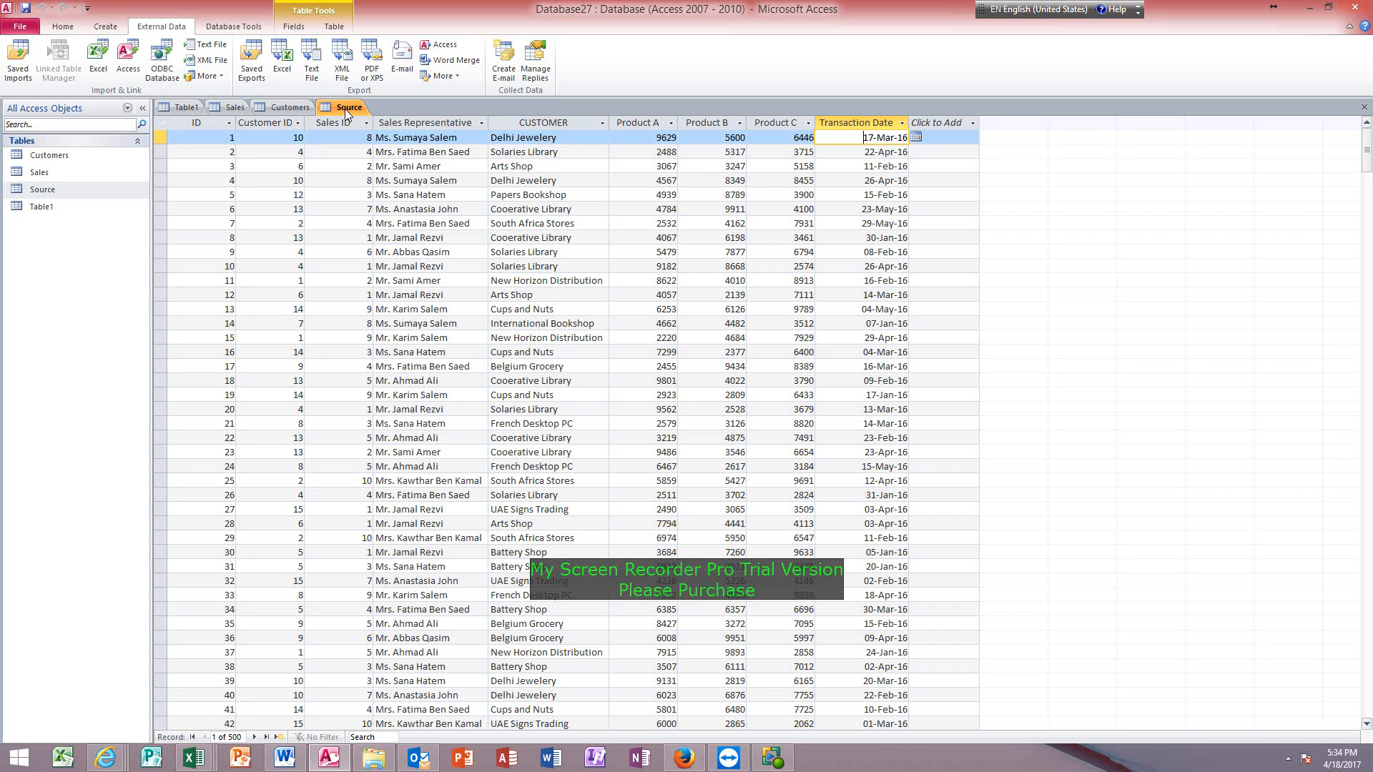
left_click(263, 137)
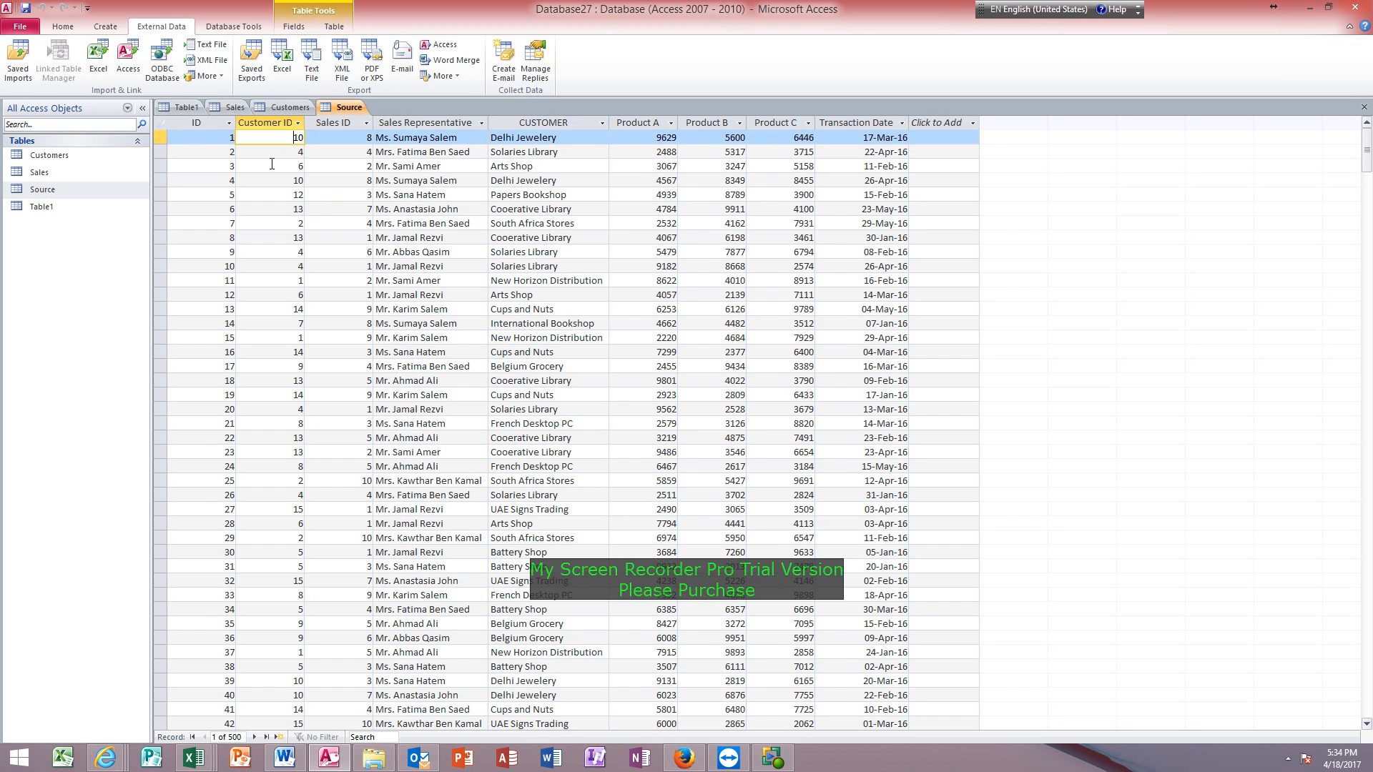
left_click(542, 137)
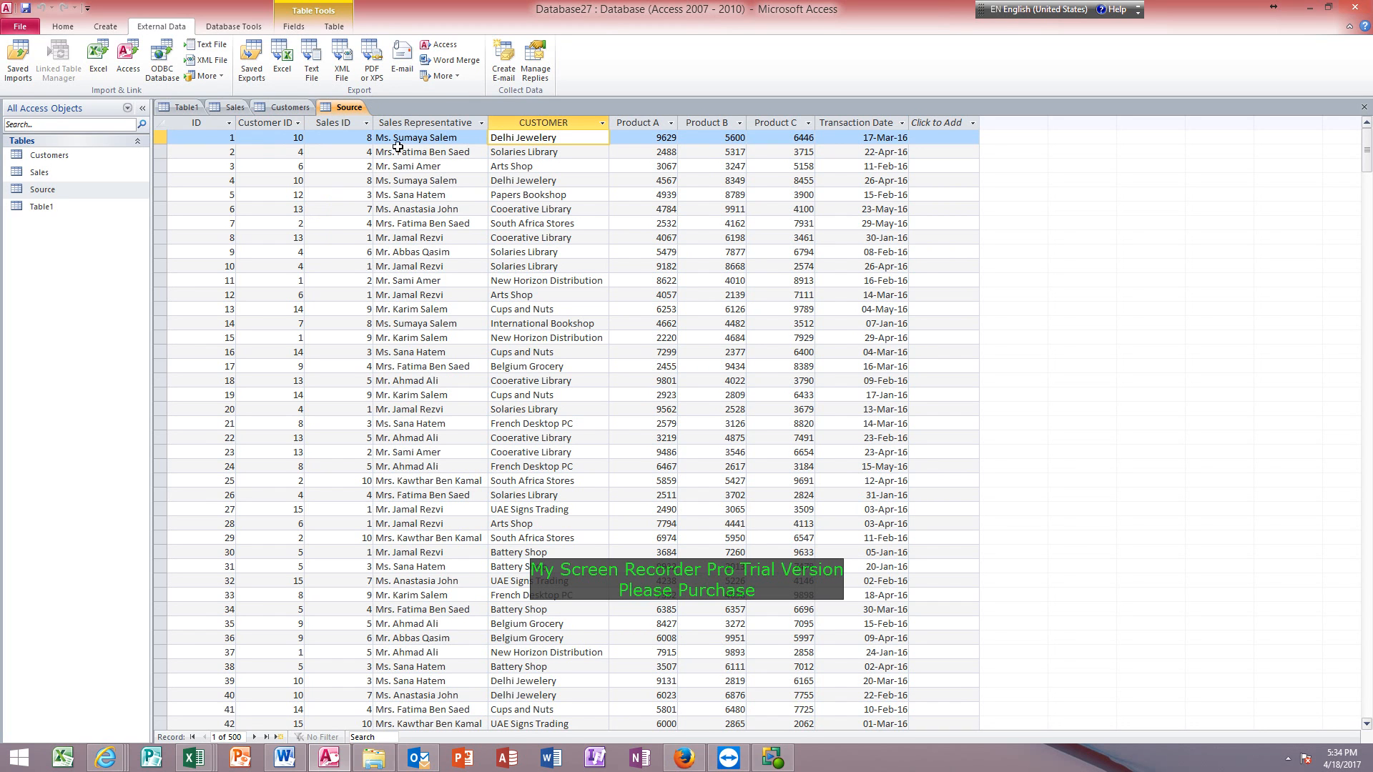
Fit the width of the Customers table's Activity column to its contents.
left_click(285, 108)
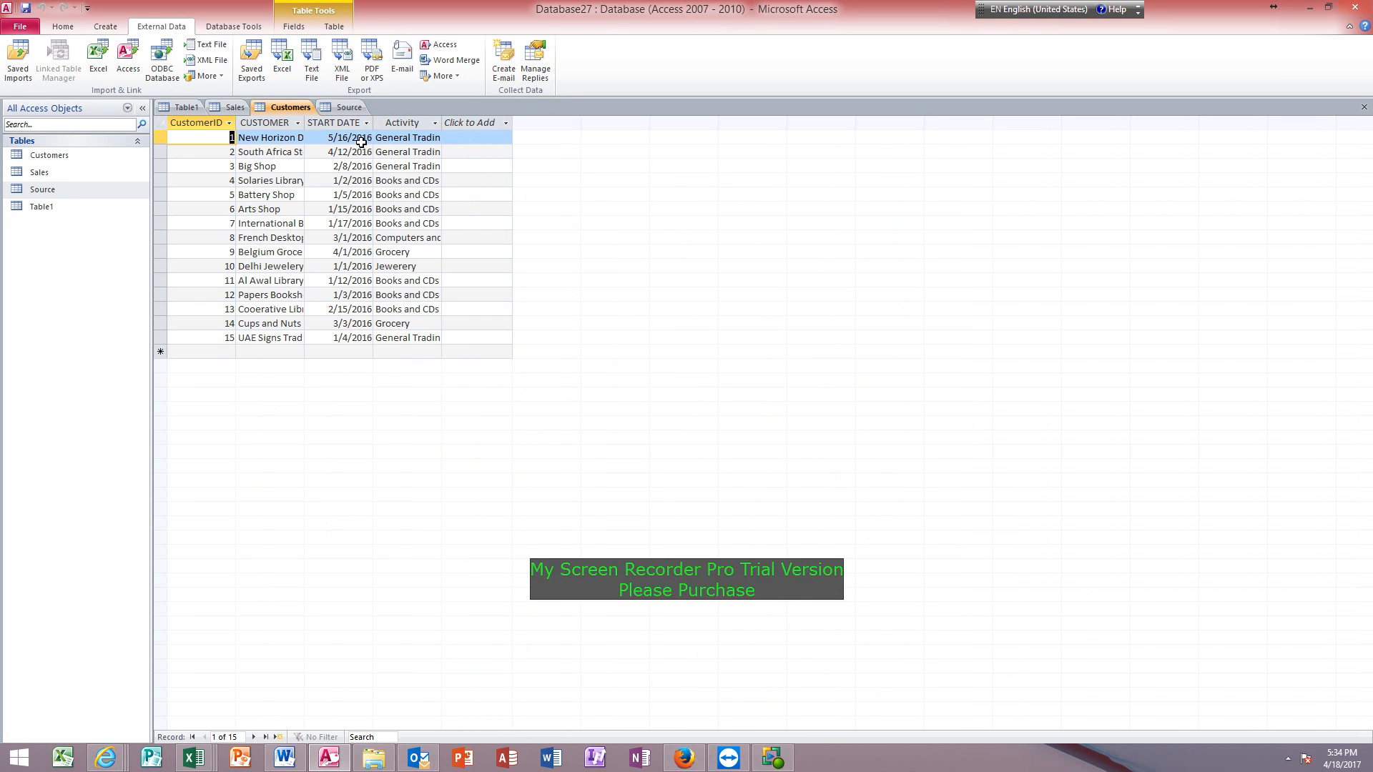
double_click(442, 123)
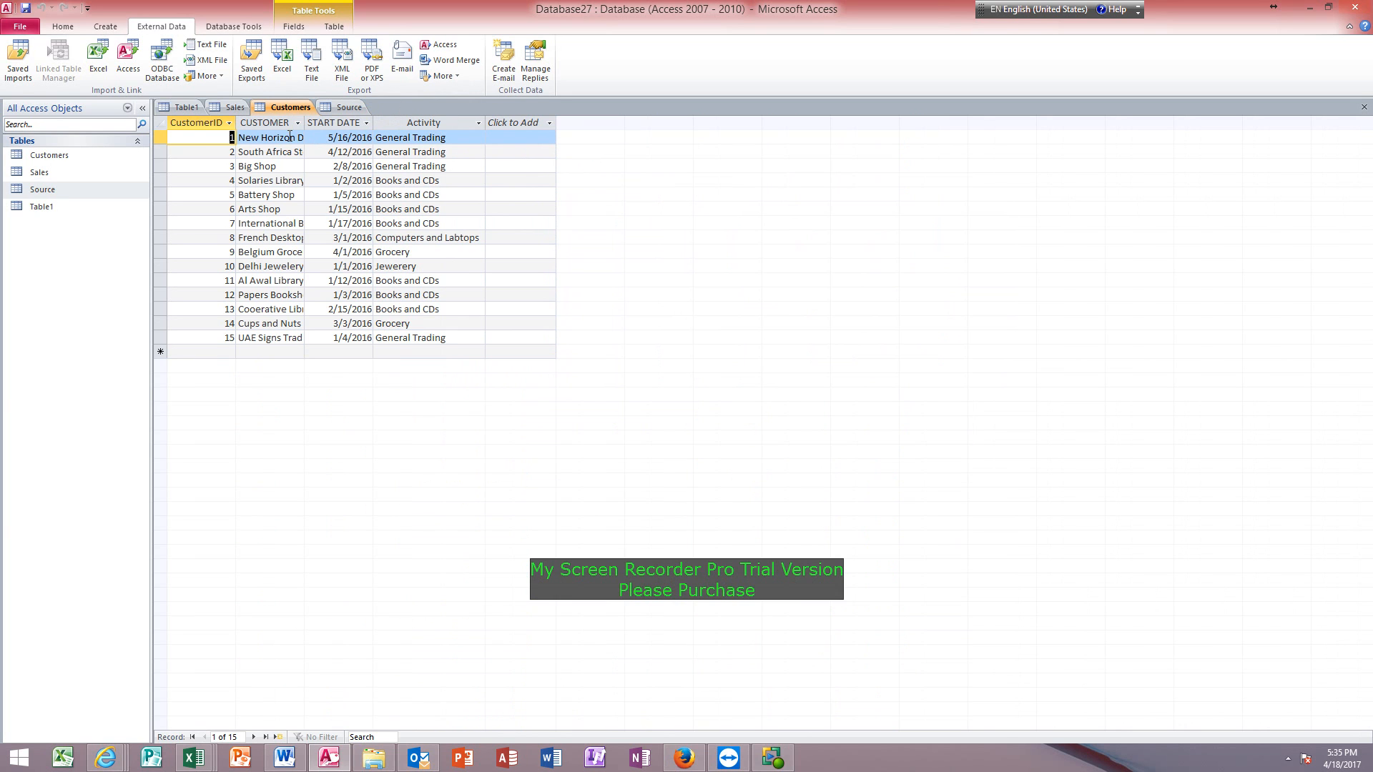
Review the Source table, the Area values in Sales and the Activity values in Customers.
left_click(348, 107)
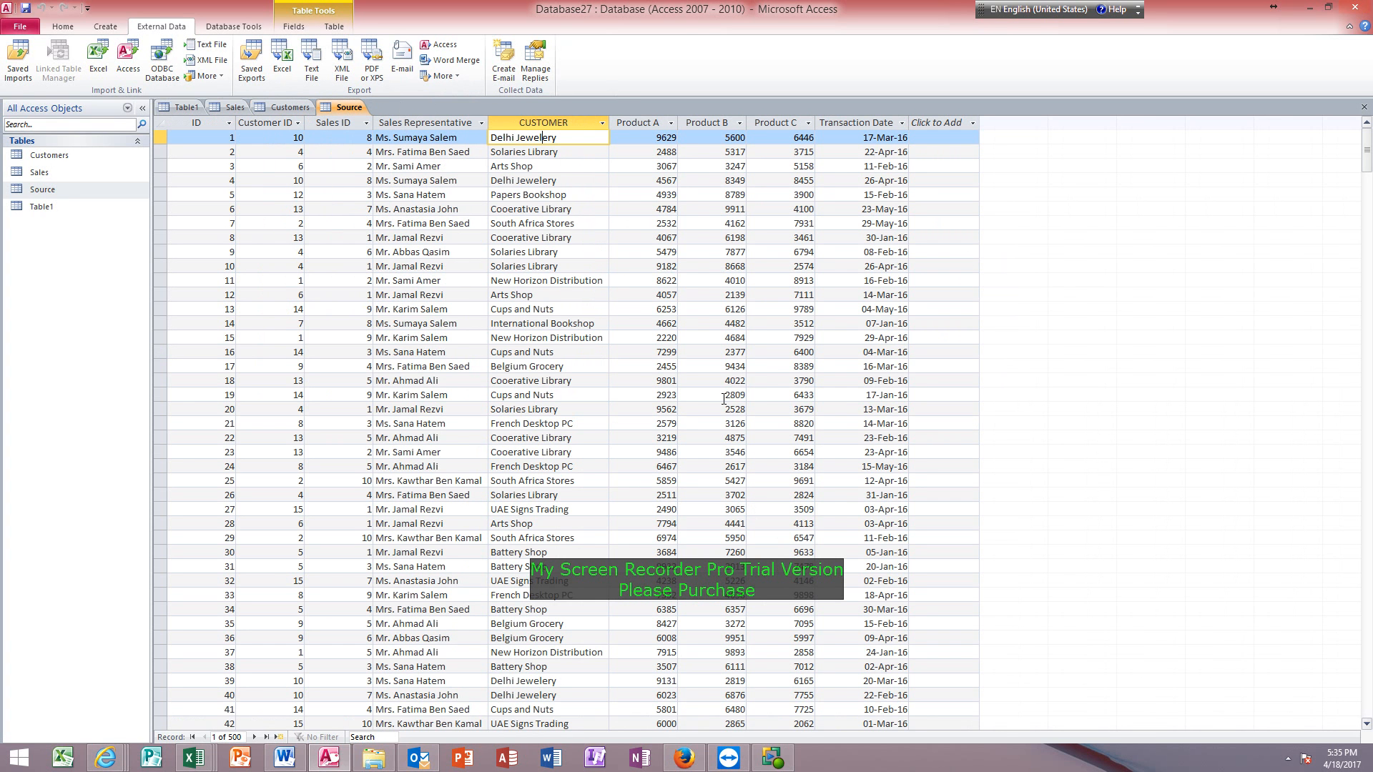
left_click(231, 107)
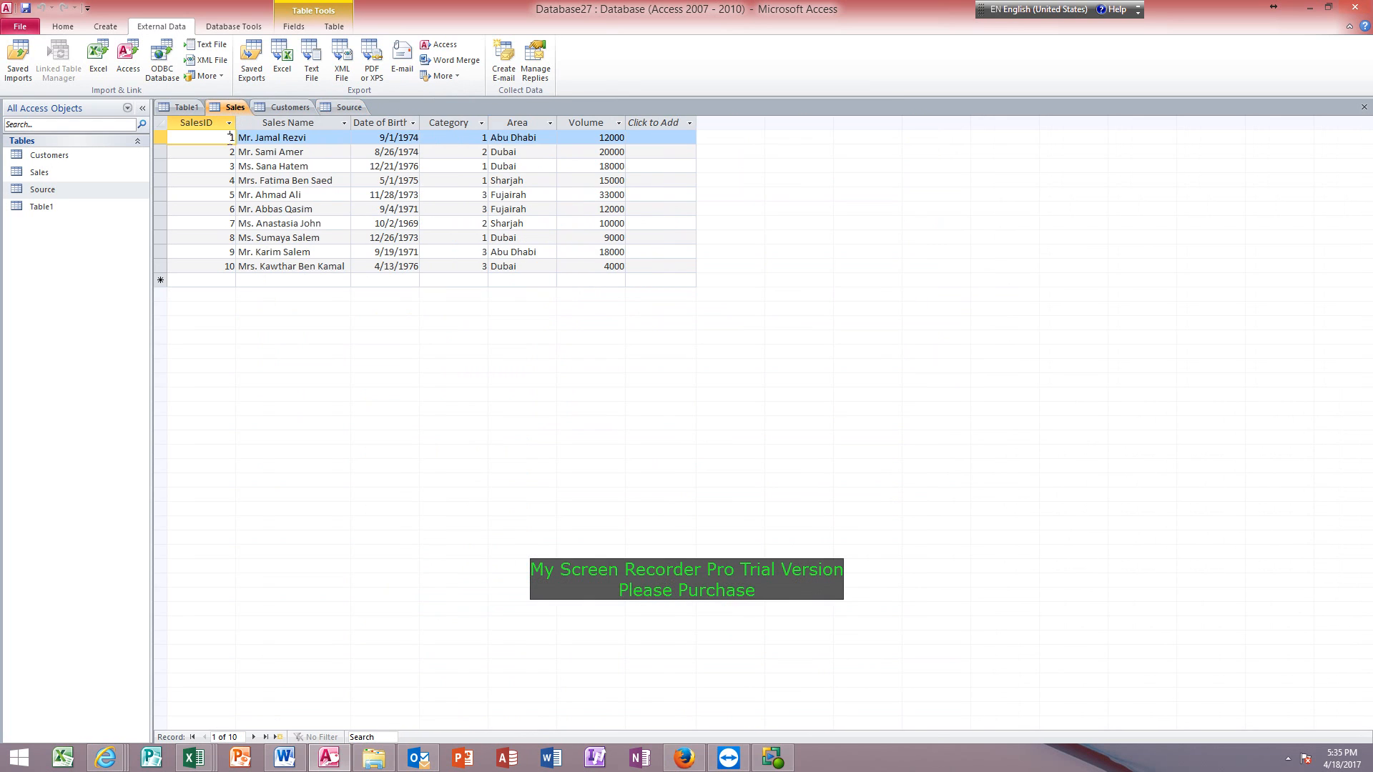
left_click(515, 138)
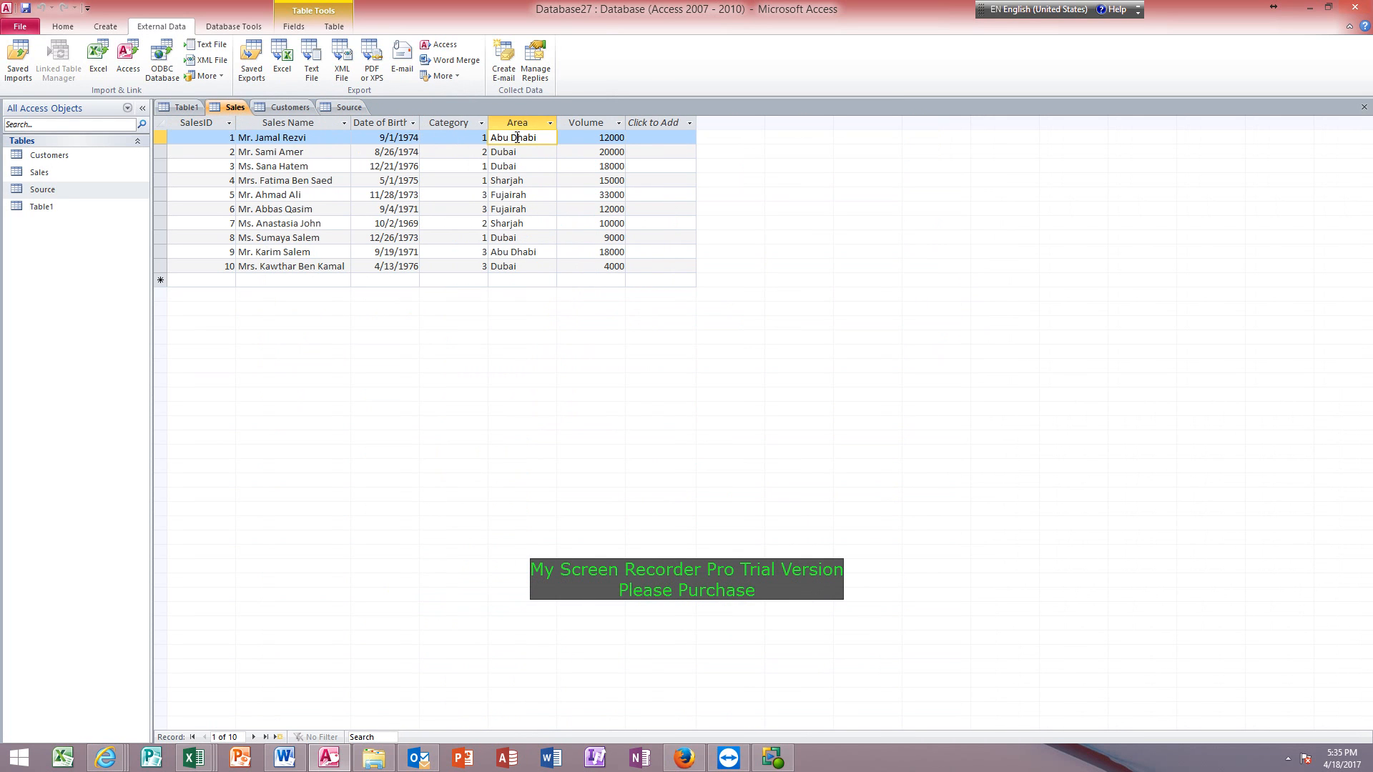
left_click(515, 180)
left_click(517, 223)
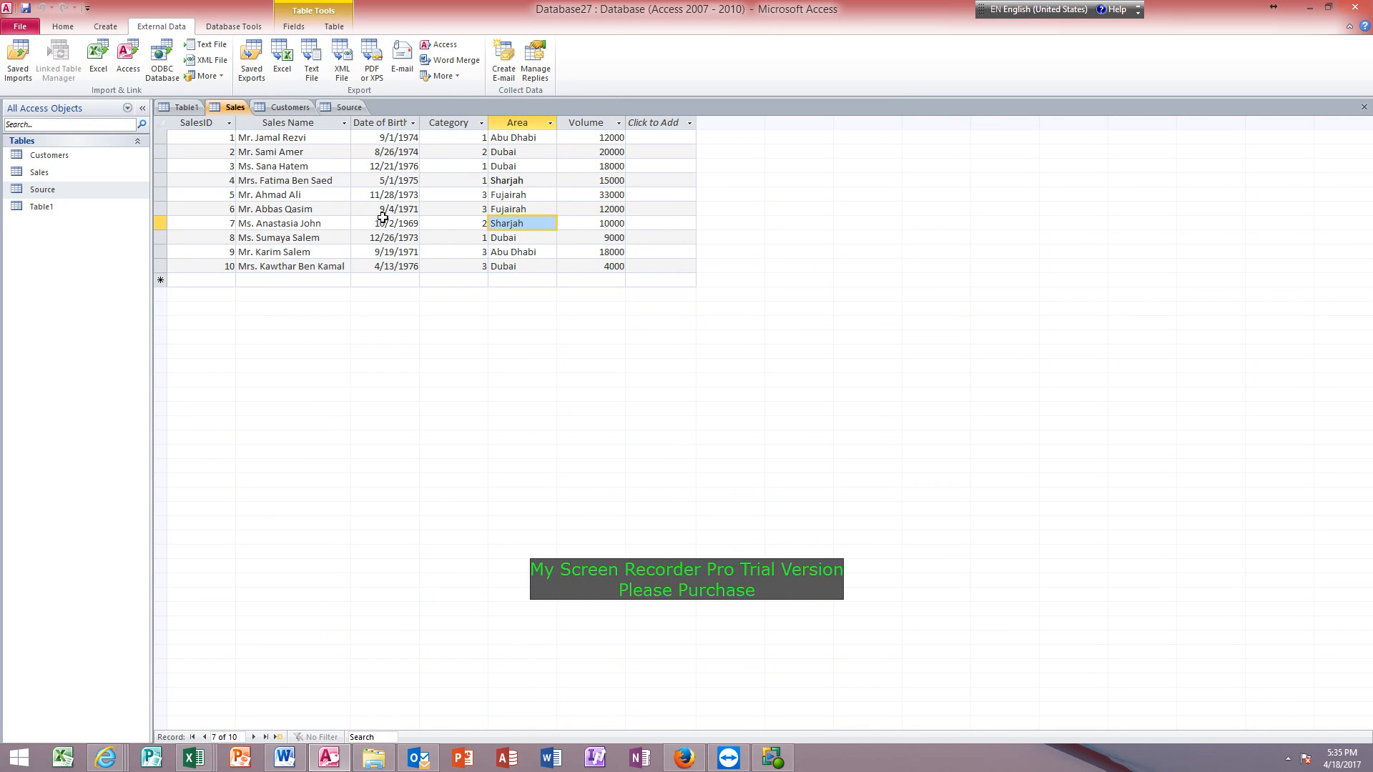
left_click(289, 107)
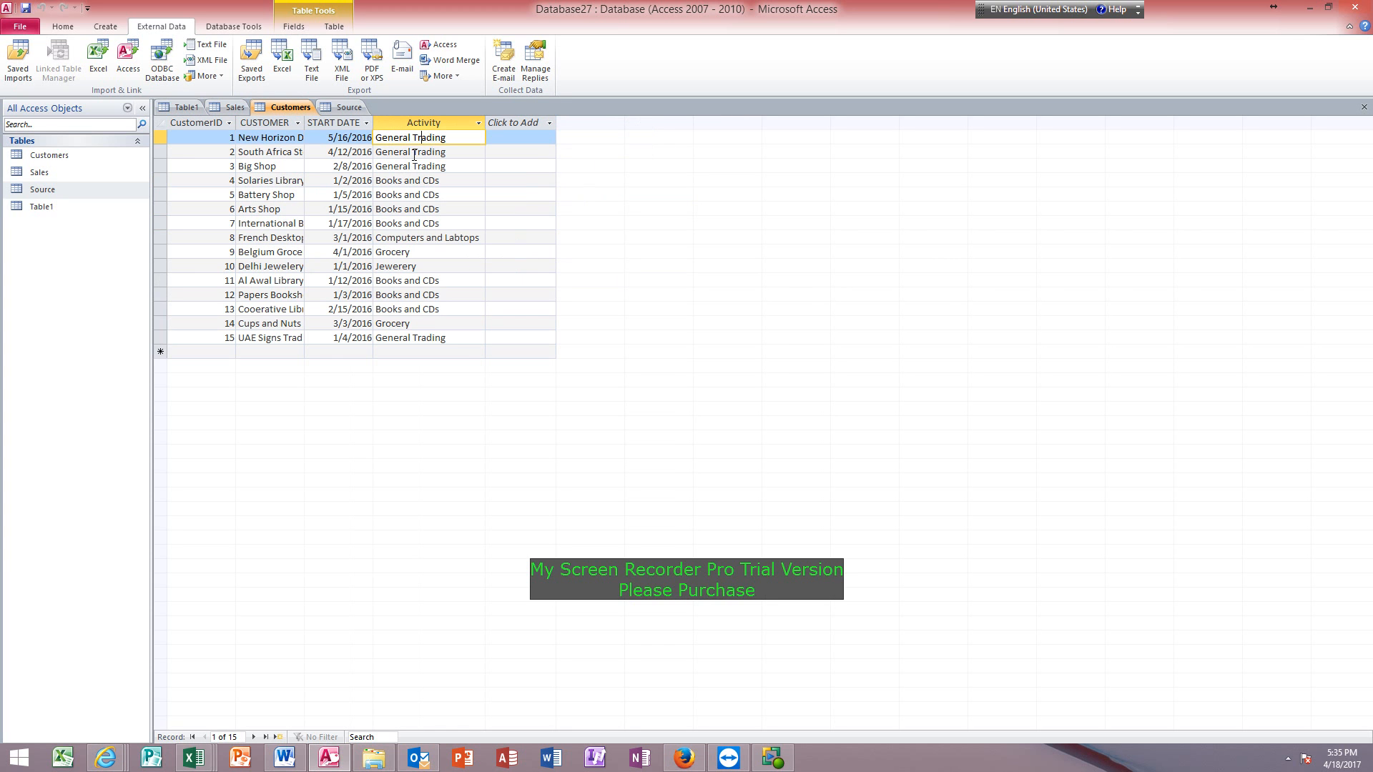
left_click(413, 151)
left_click(415, 169)
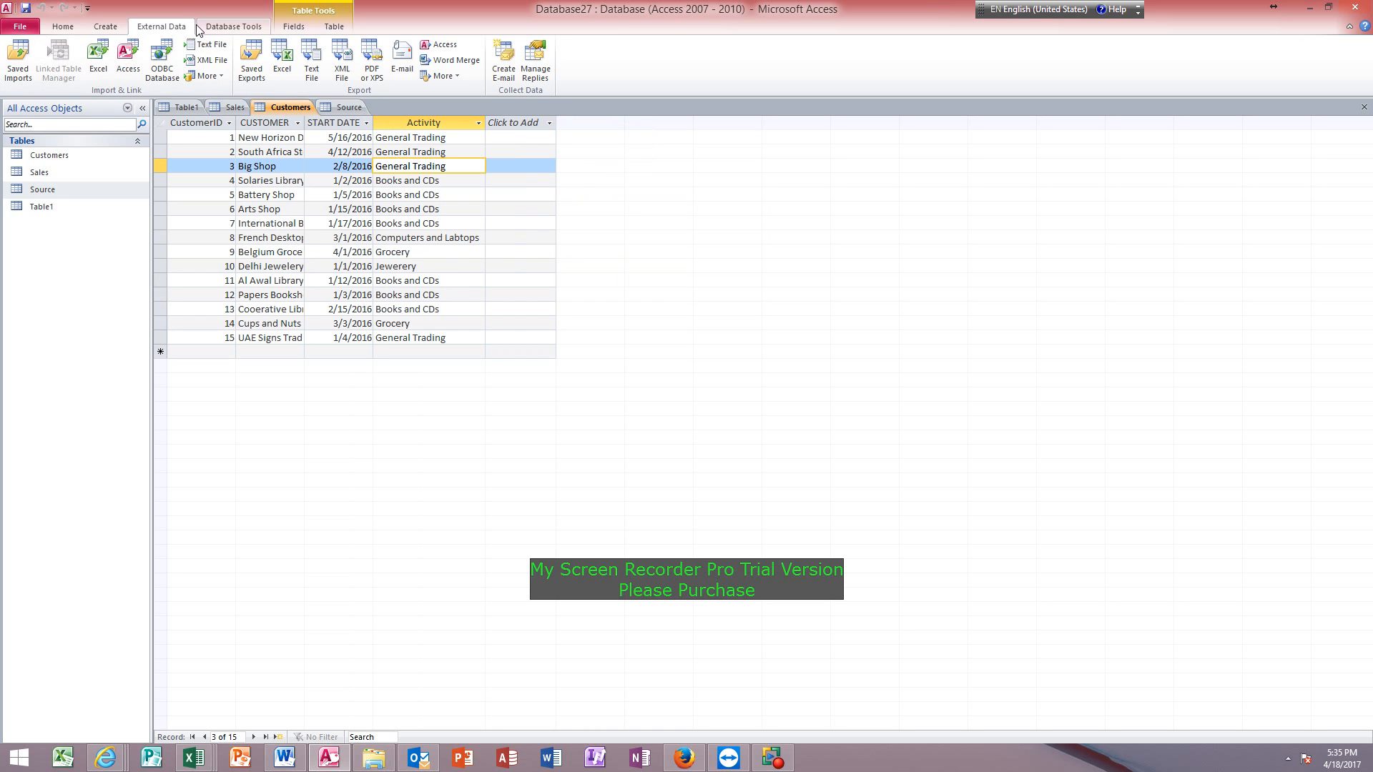
Create a new query in Design view and add the Source, Sales and Customers tables to it.
left_click(115, 28)
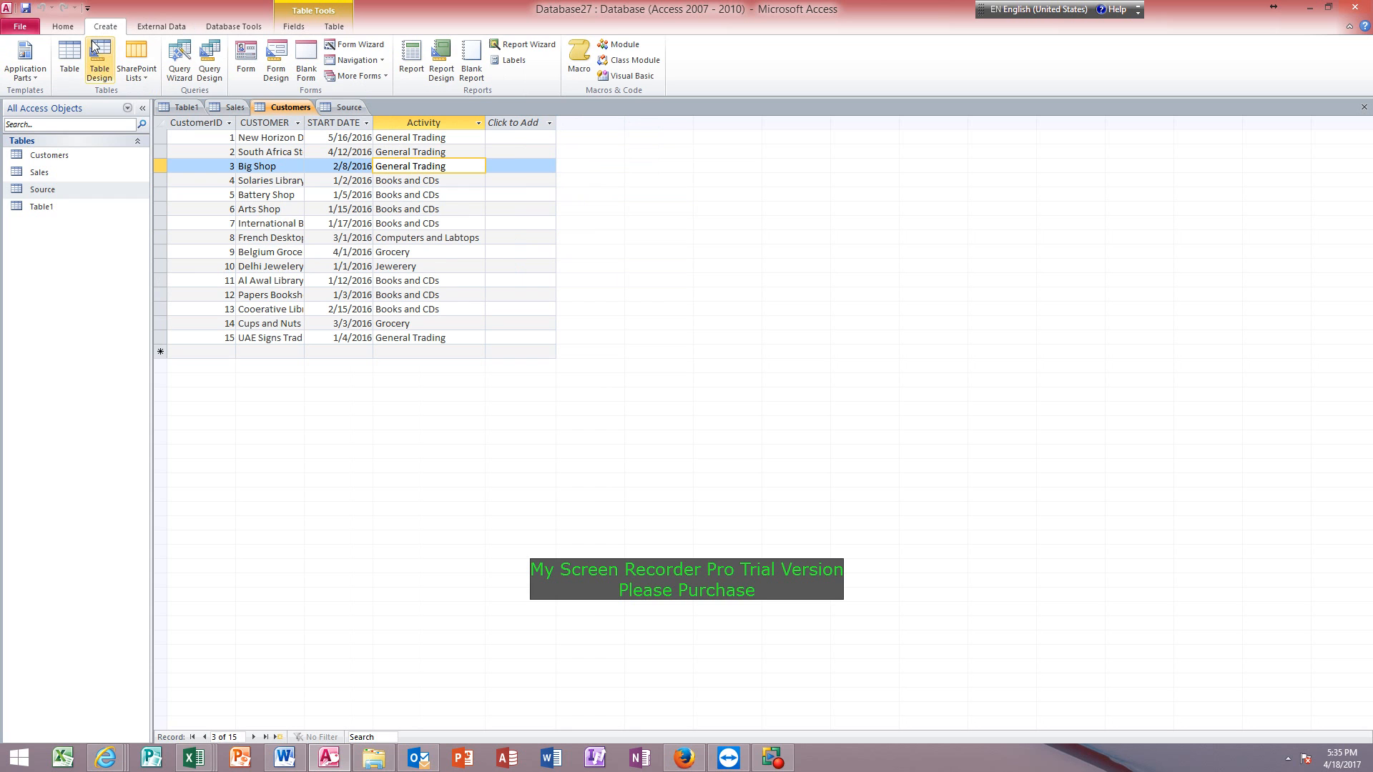
left_click(211, 66)
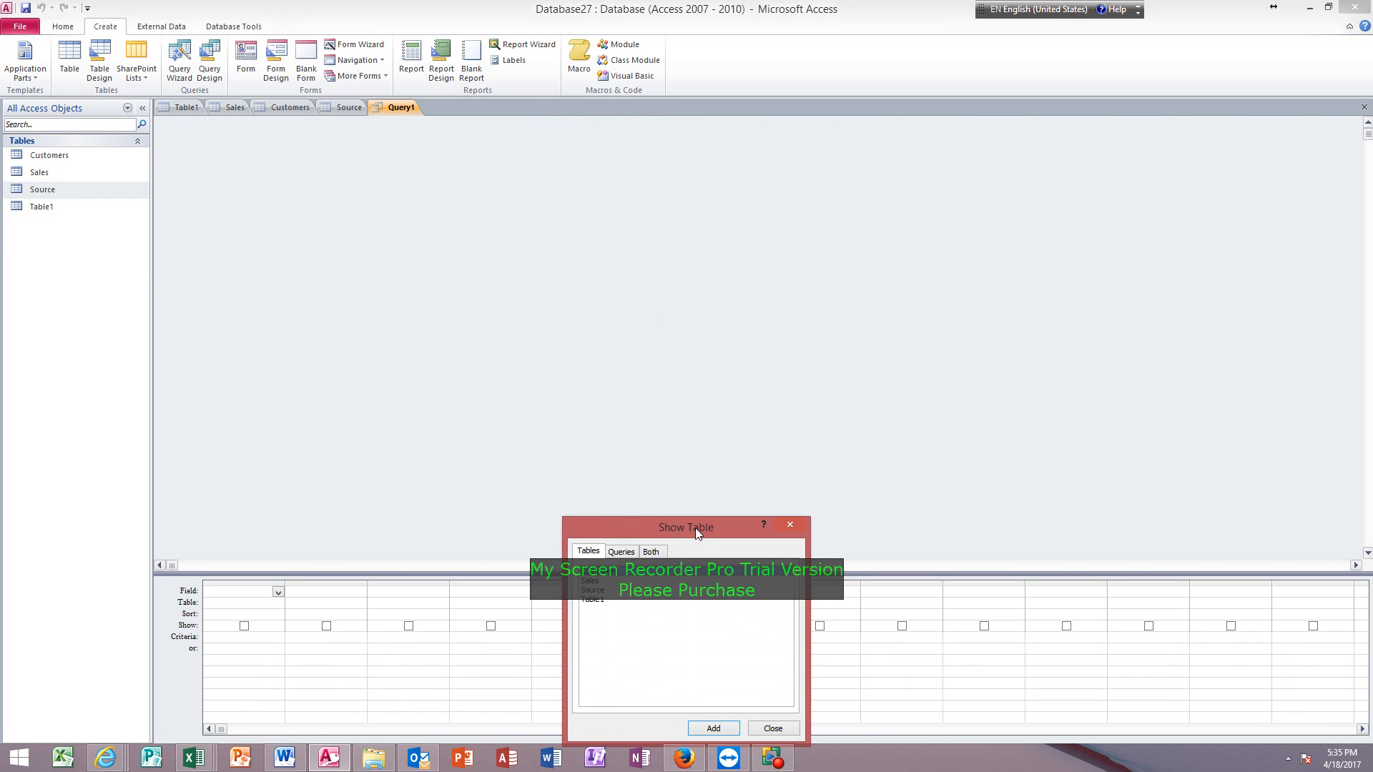
left_click_drag(697, 529, 965, 174)
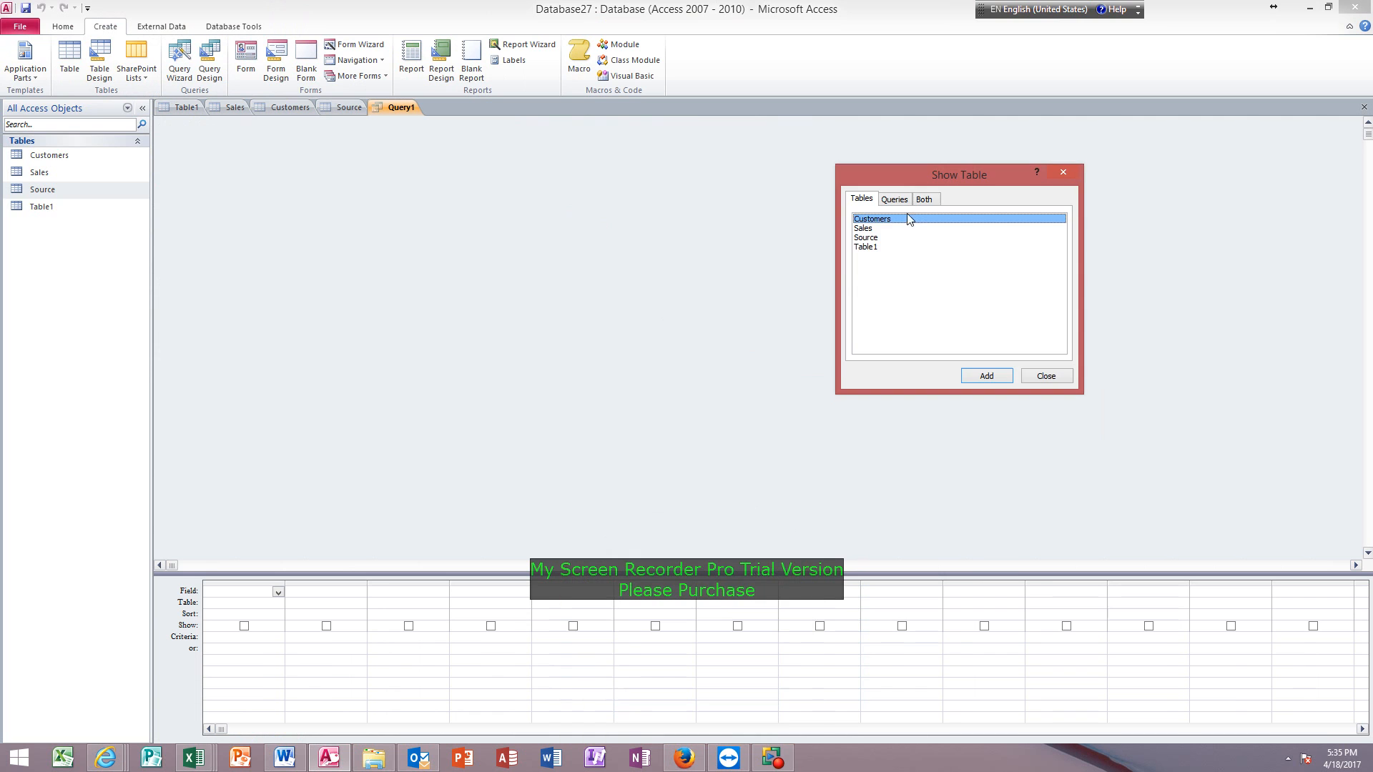
double_click(866, 239)
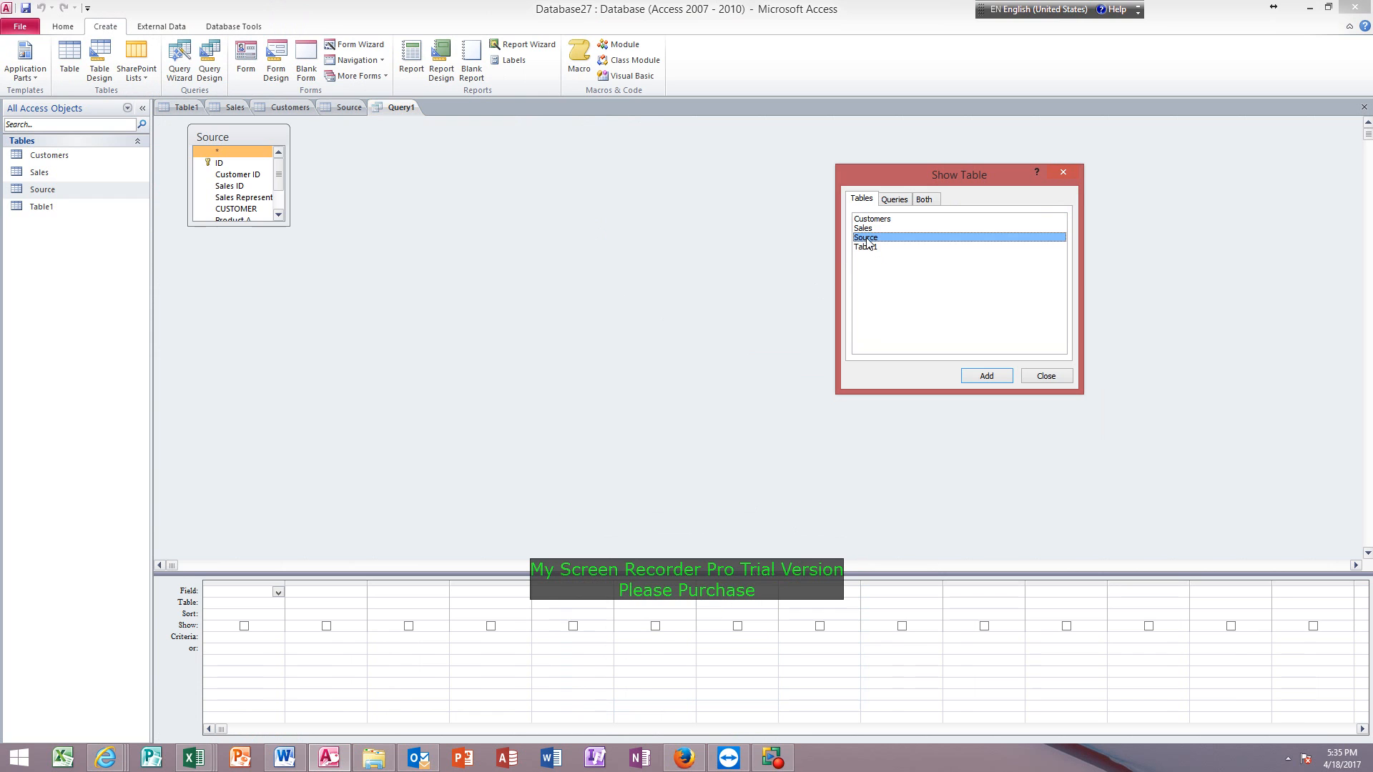
double_click(868, 229)
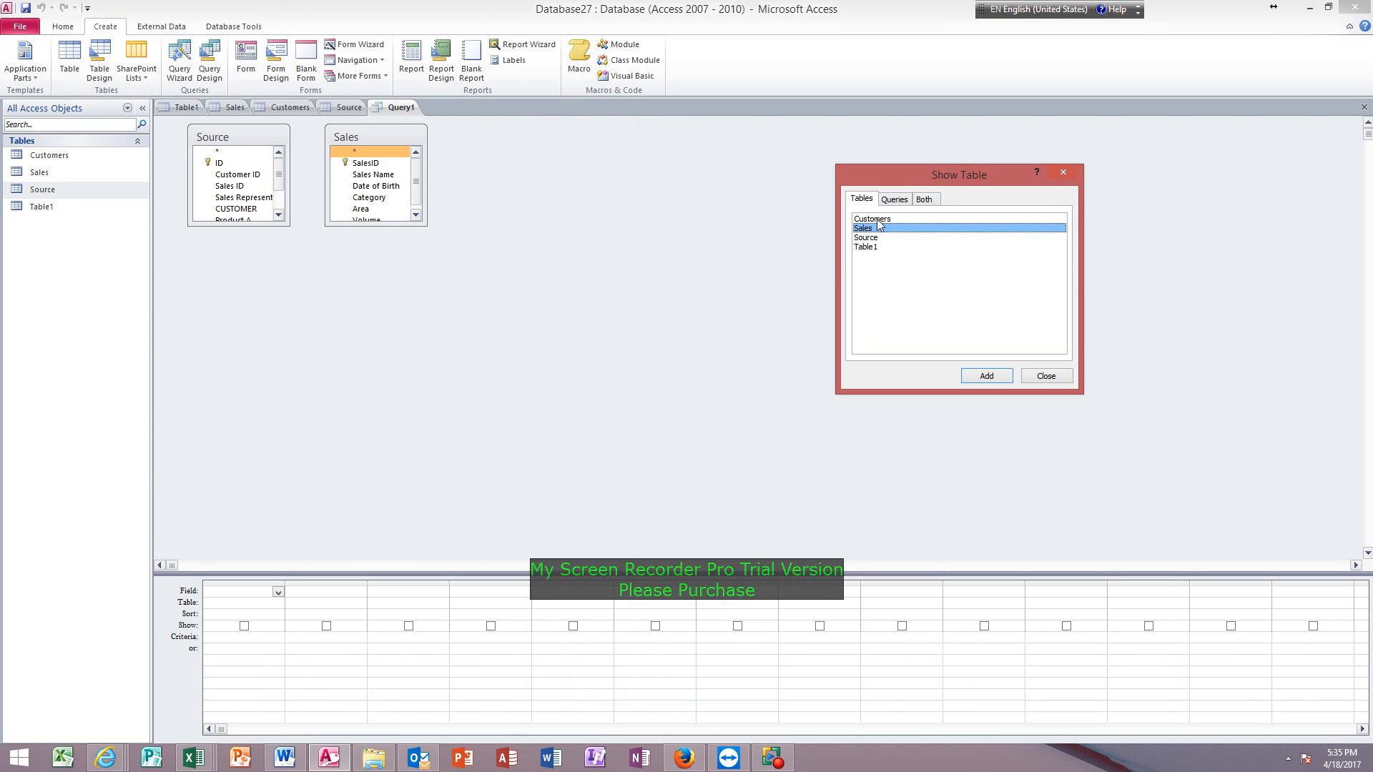
left_click(879, 220)
double_click(879, 220)
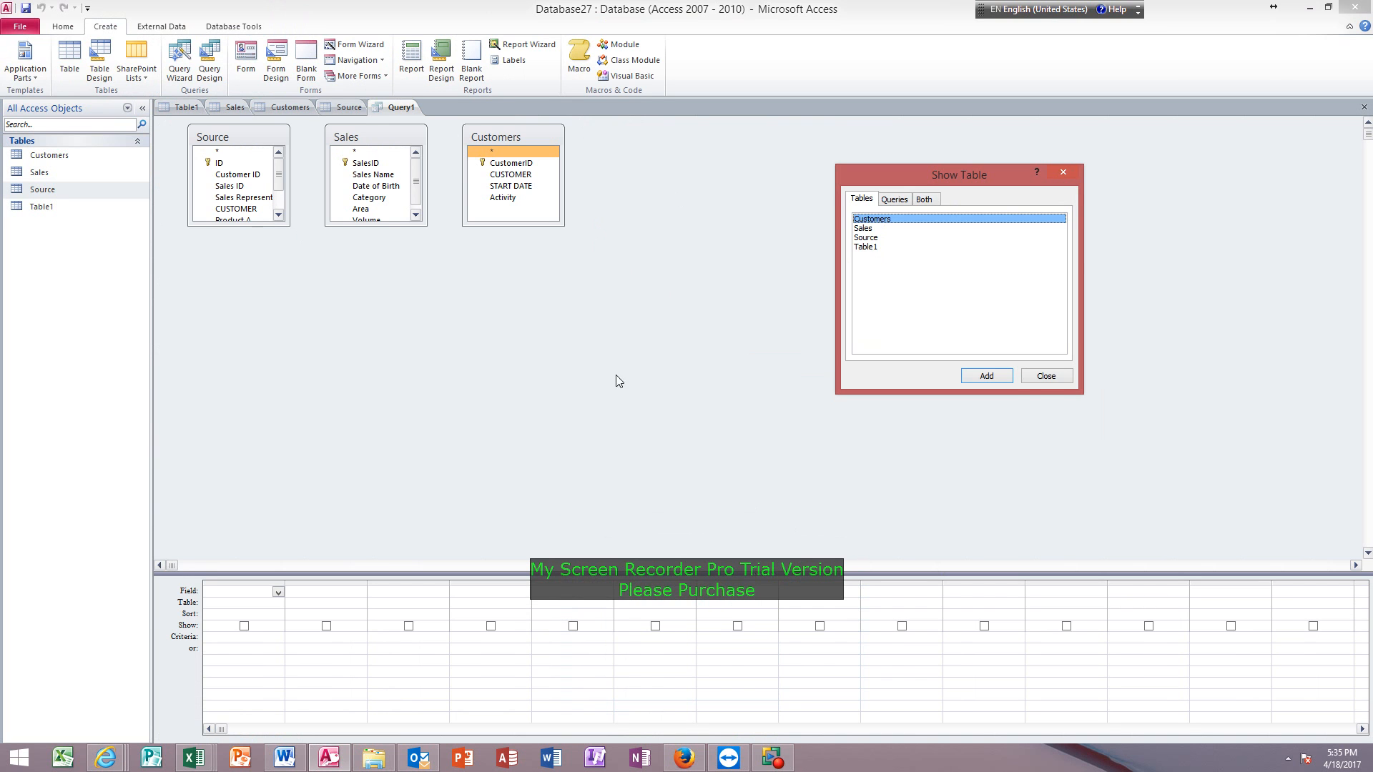
left_click(1046, 376)
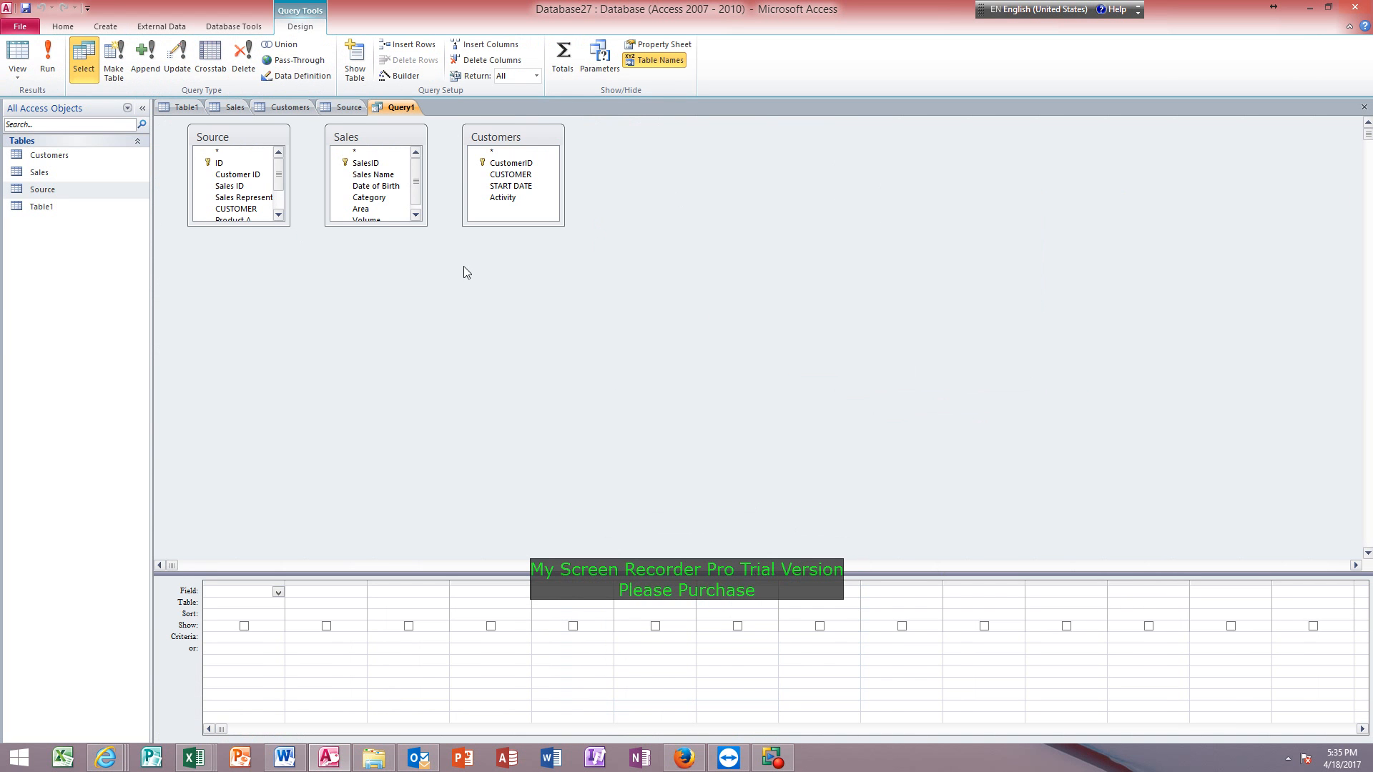
Enlarge the Sales and Source field lists to show all their fields, and point out Area in Sales and Activity in Customers.
left_click_drag(410, 226, 420, 313)
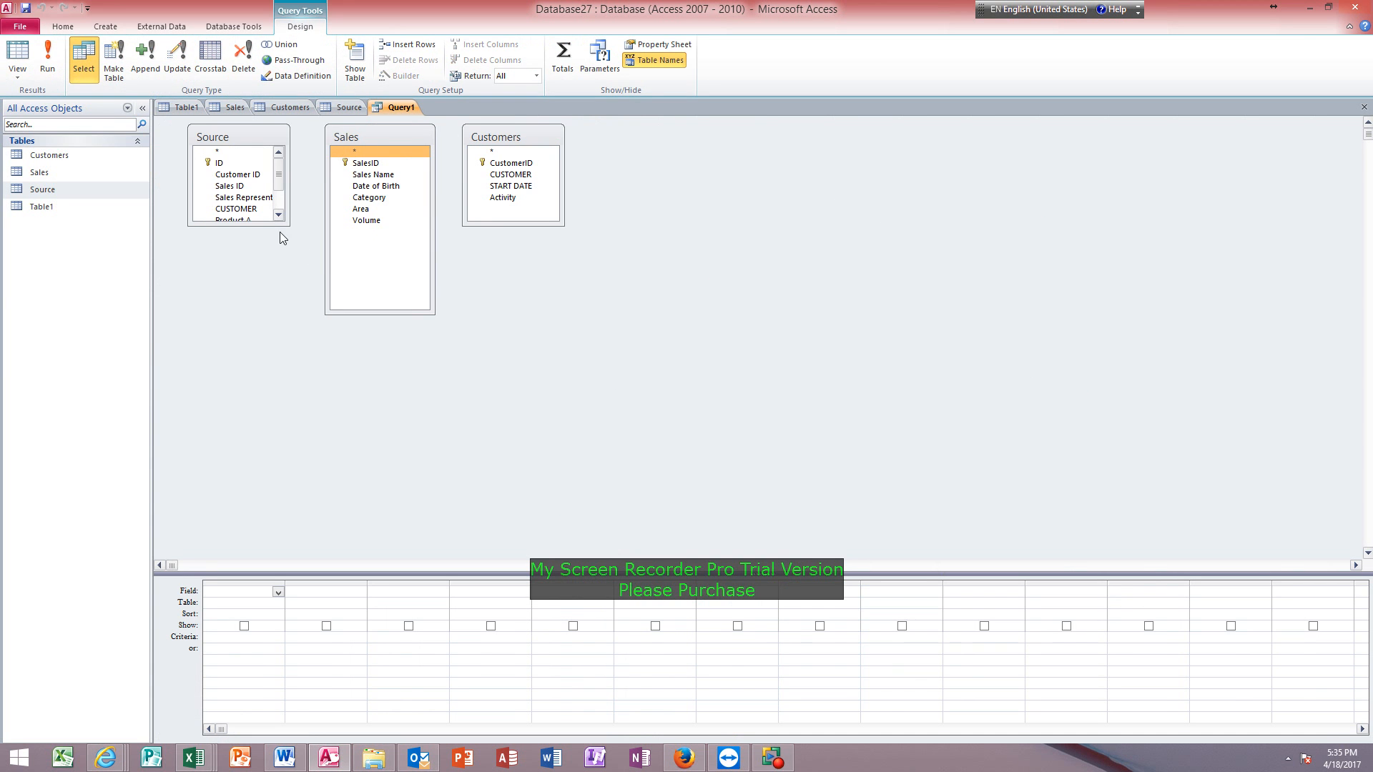
left_click_drag(289, 225, 294, 358)
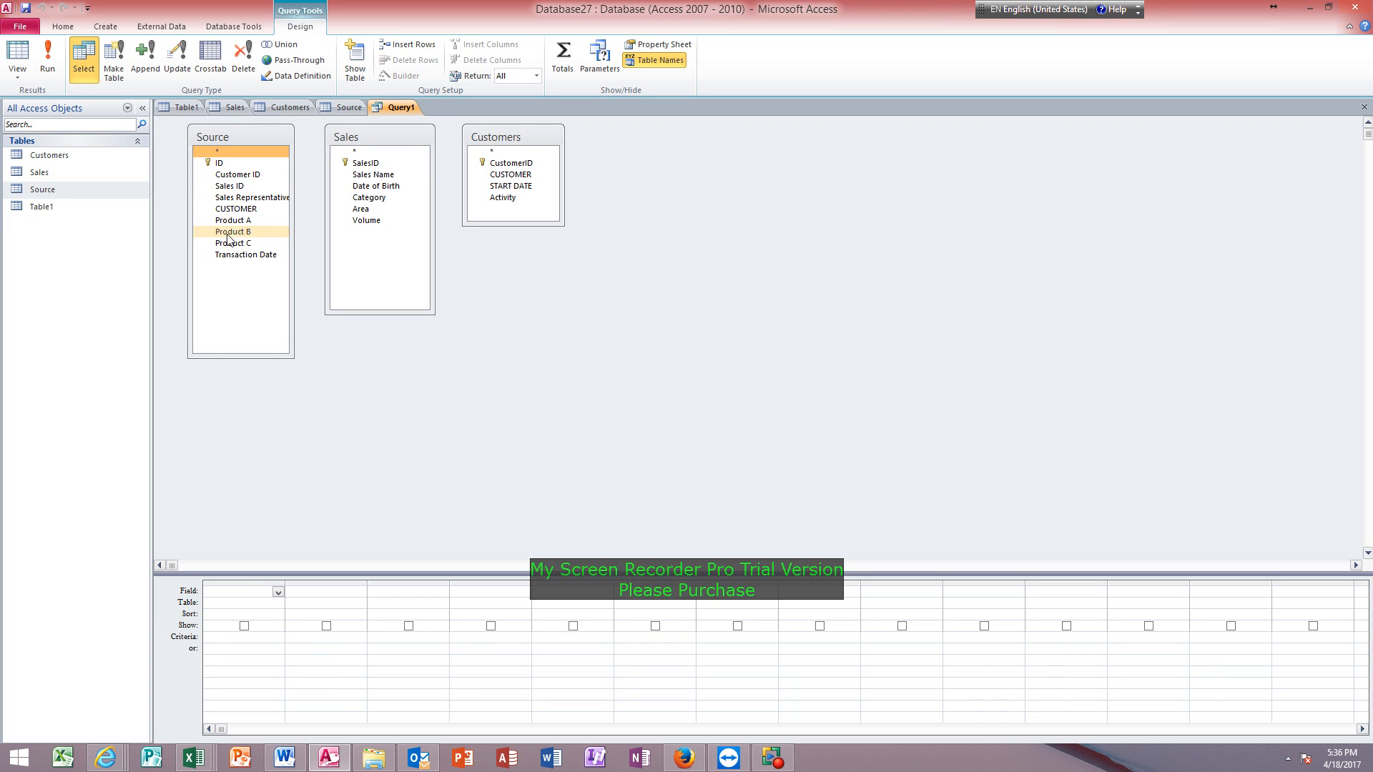
left_click(371, 210)
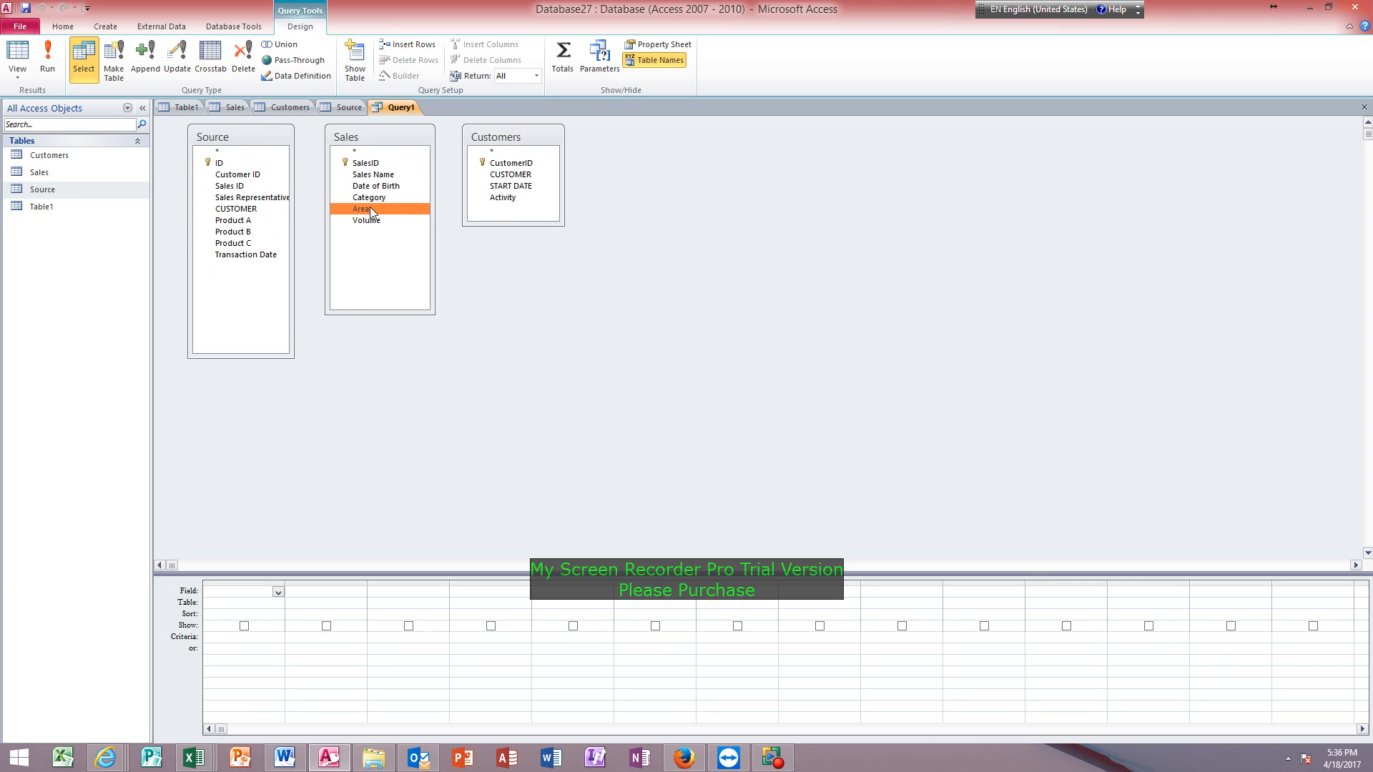
left_click(505, 198)
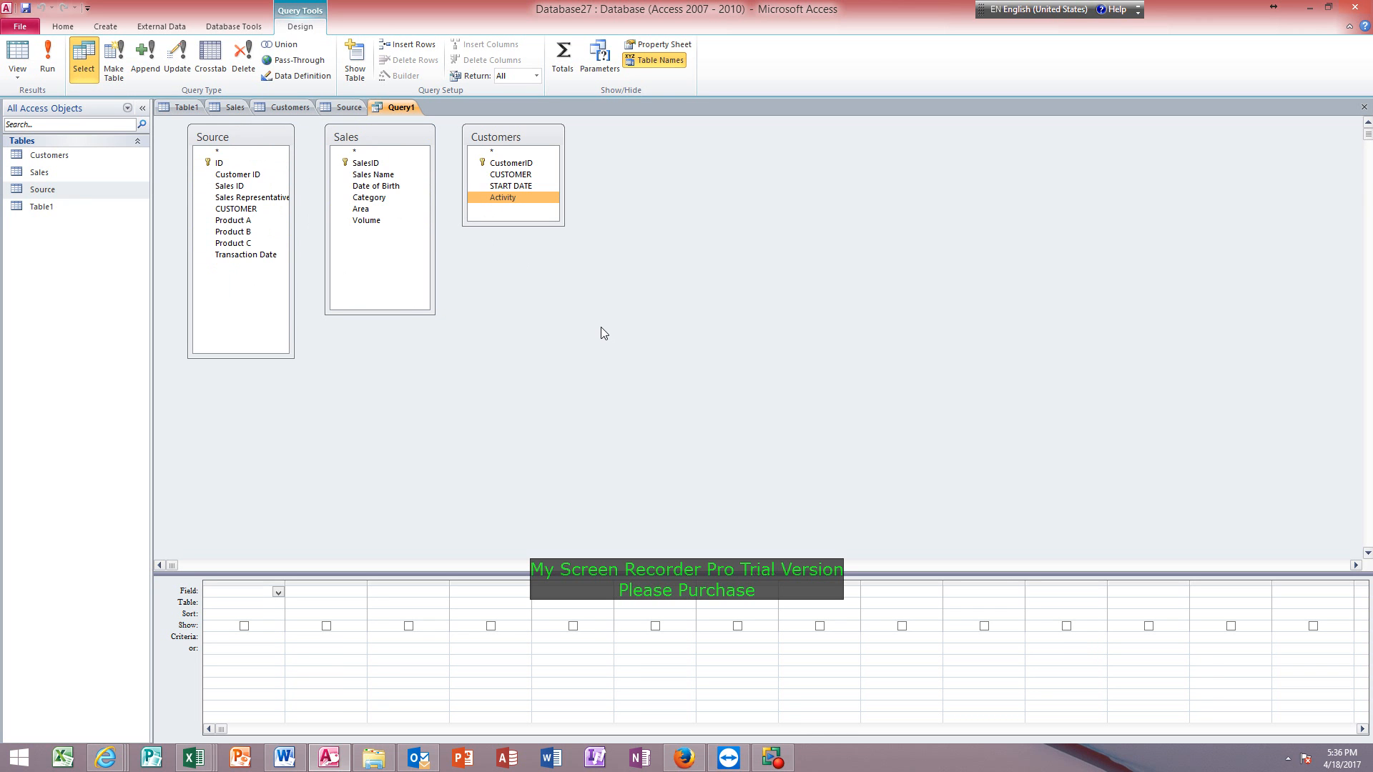
left_click(361, 209)
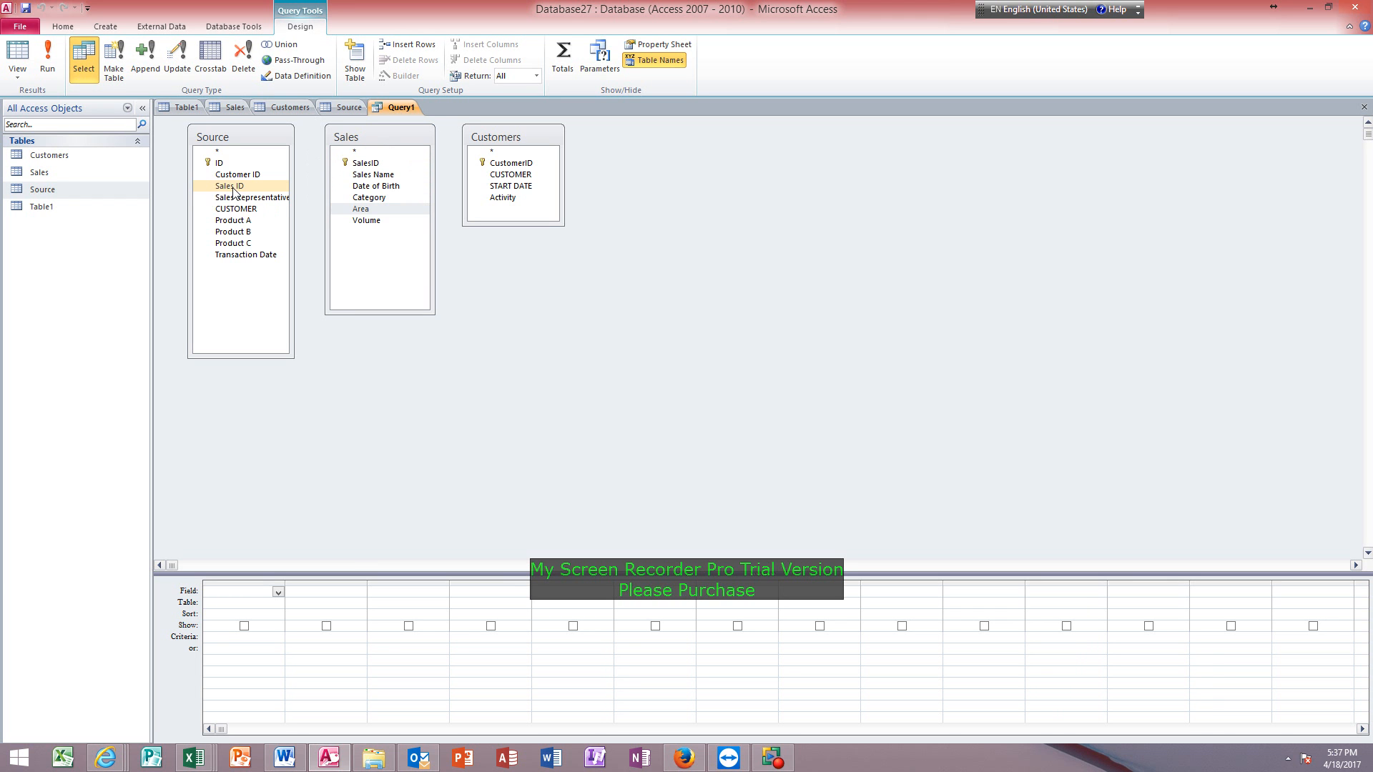
Join Sales ID in Source to SalesID in Sales, including only rows where the joined fields from both tables are equal.
left_click_drag(233, 188, 367, 168)
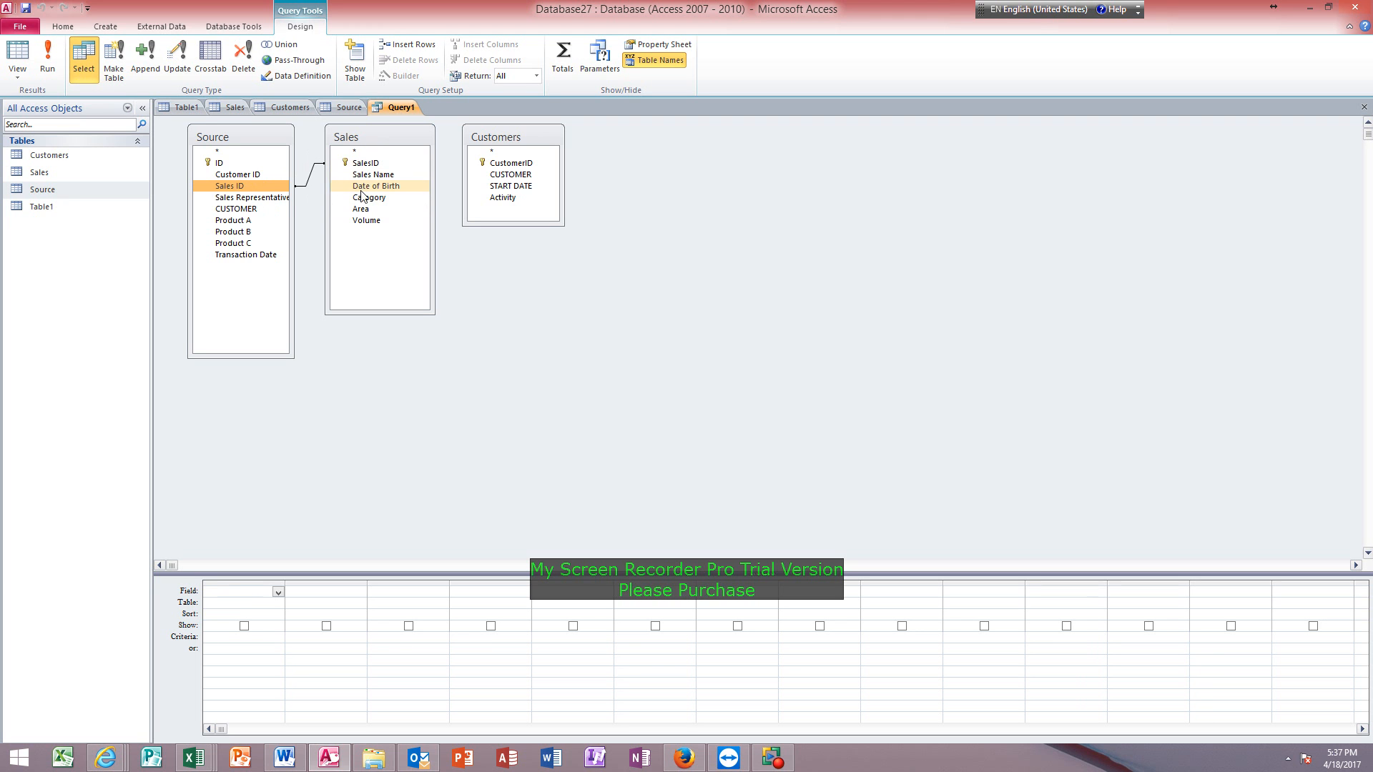
left_click(311, 187)
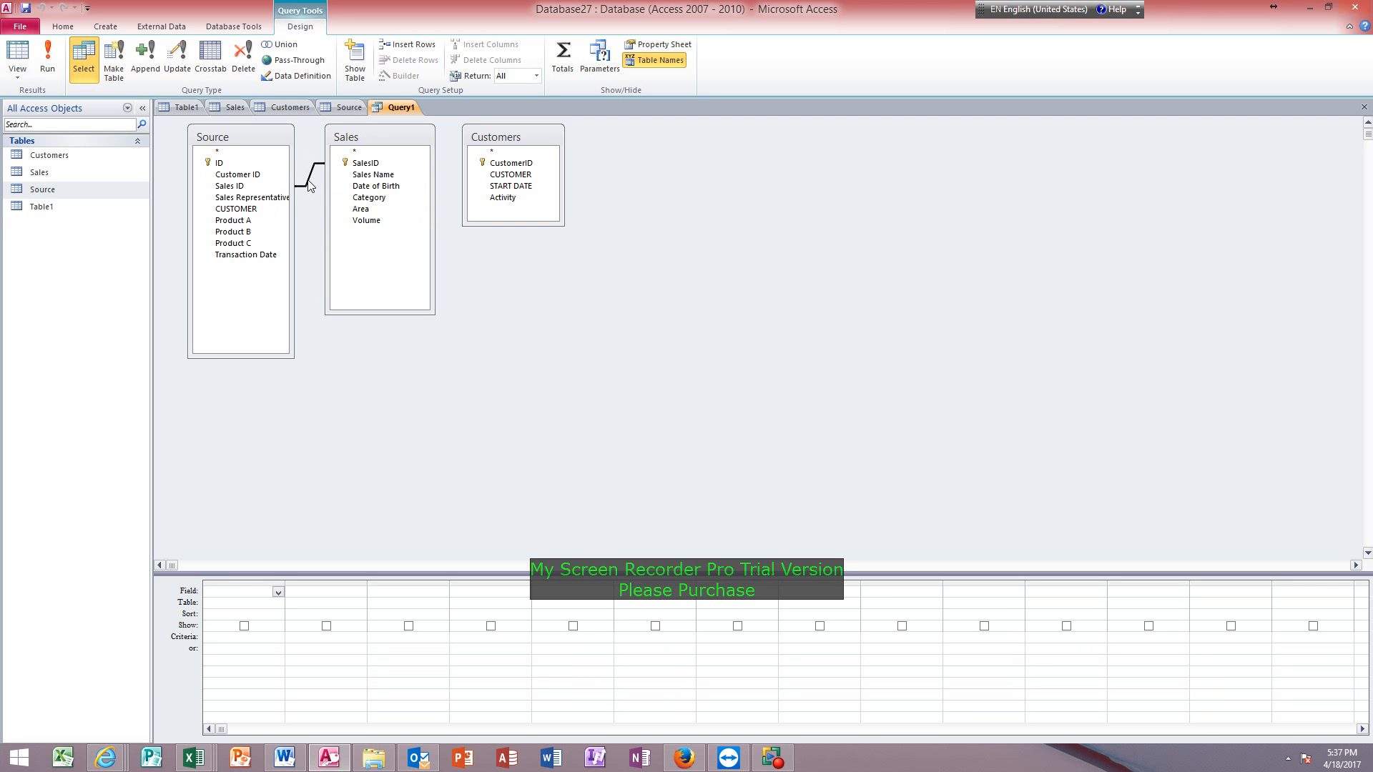
double_click(309, 183)
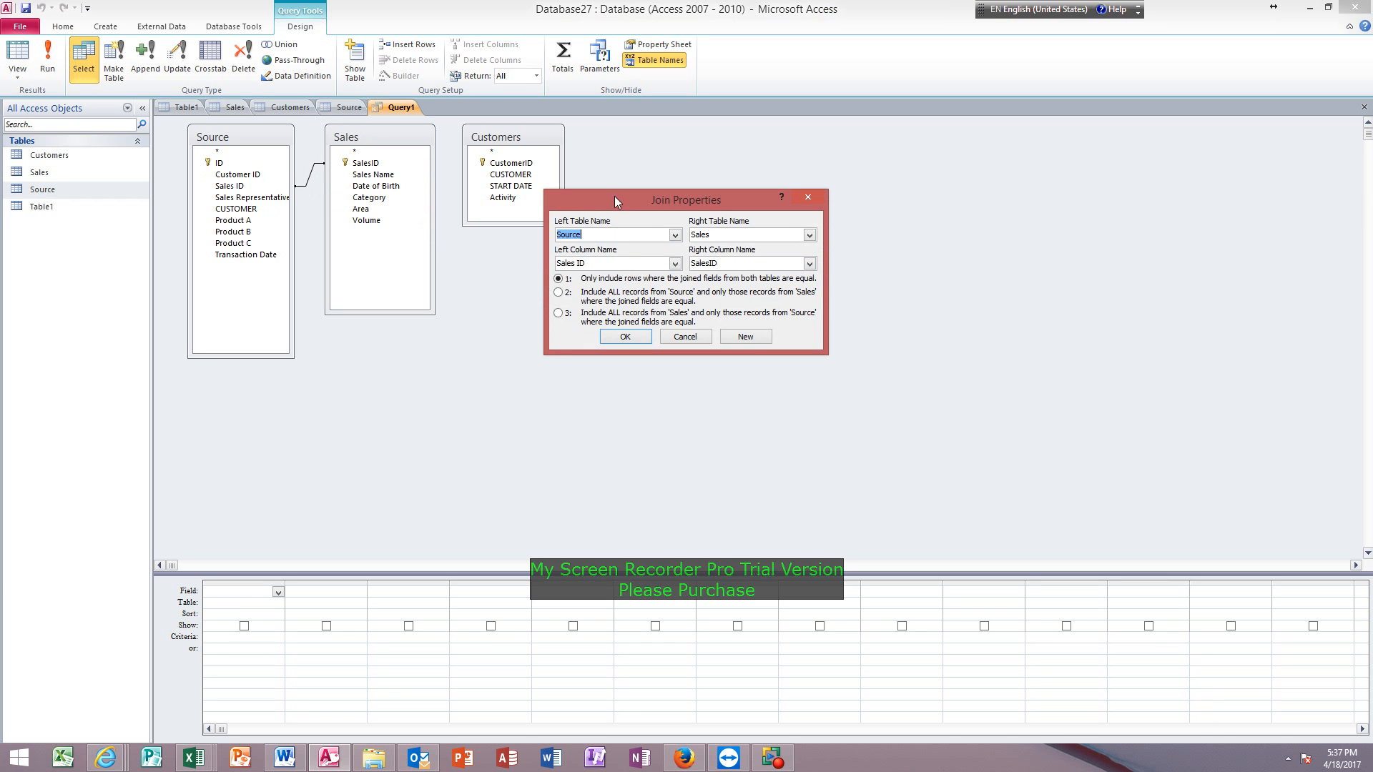
left_click(624, 336)
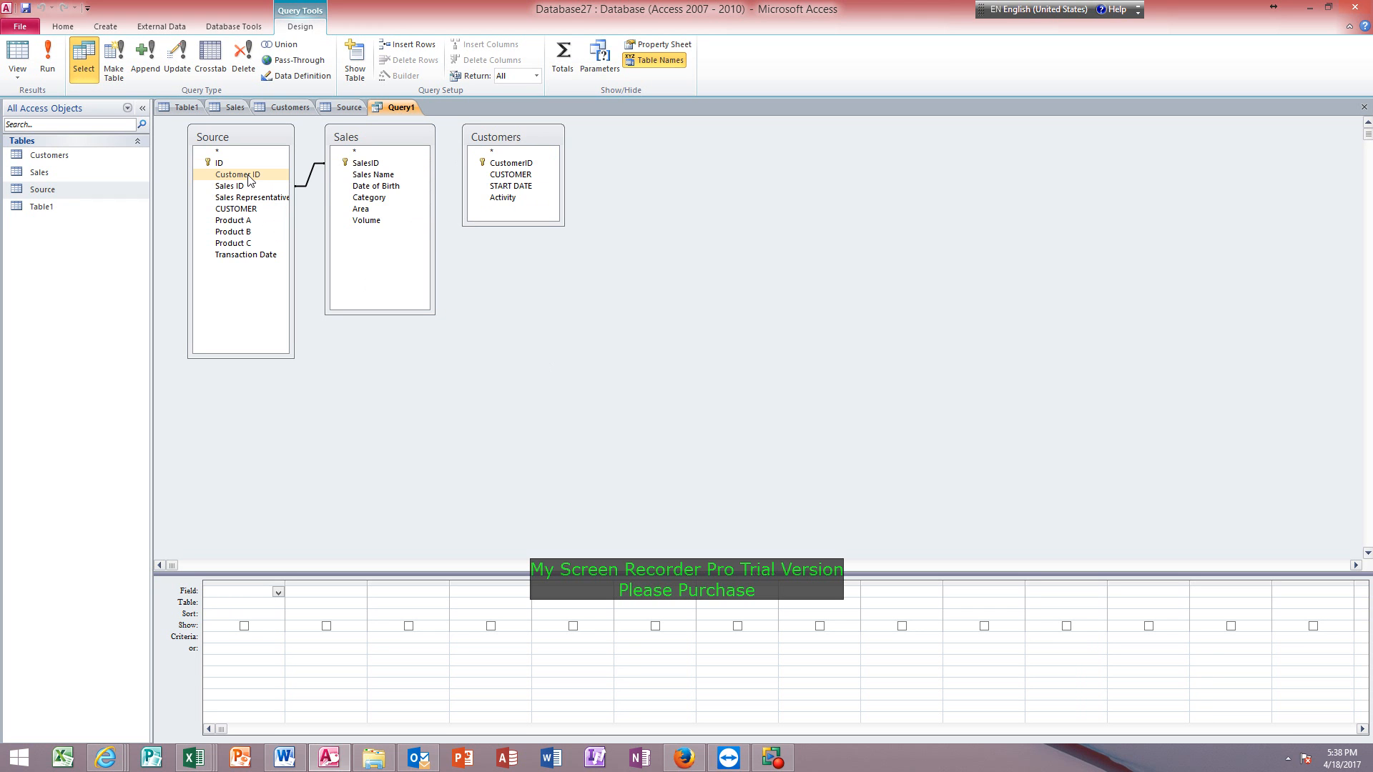
Join Customer ID in Source to CustomerID in Customers for equal rows only, and rearrange the field lists so the join lines are clear.
left_click_drag(248, 175, 690, 172)
left_click(554, 192)
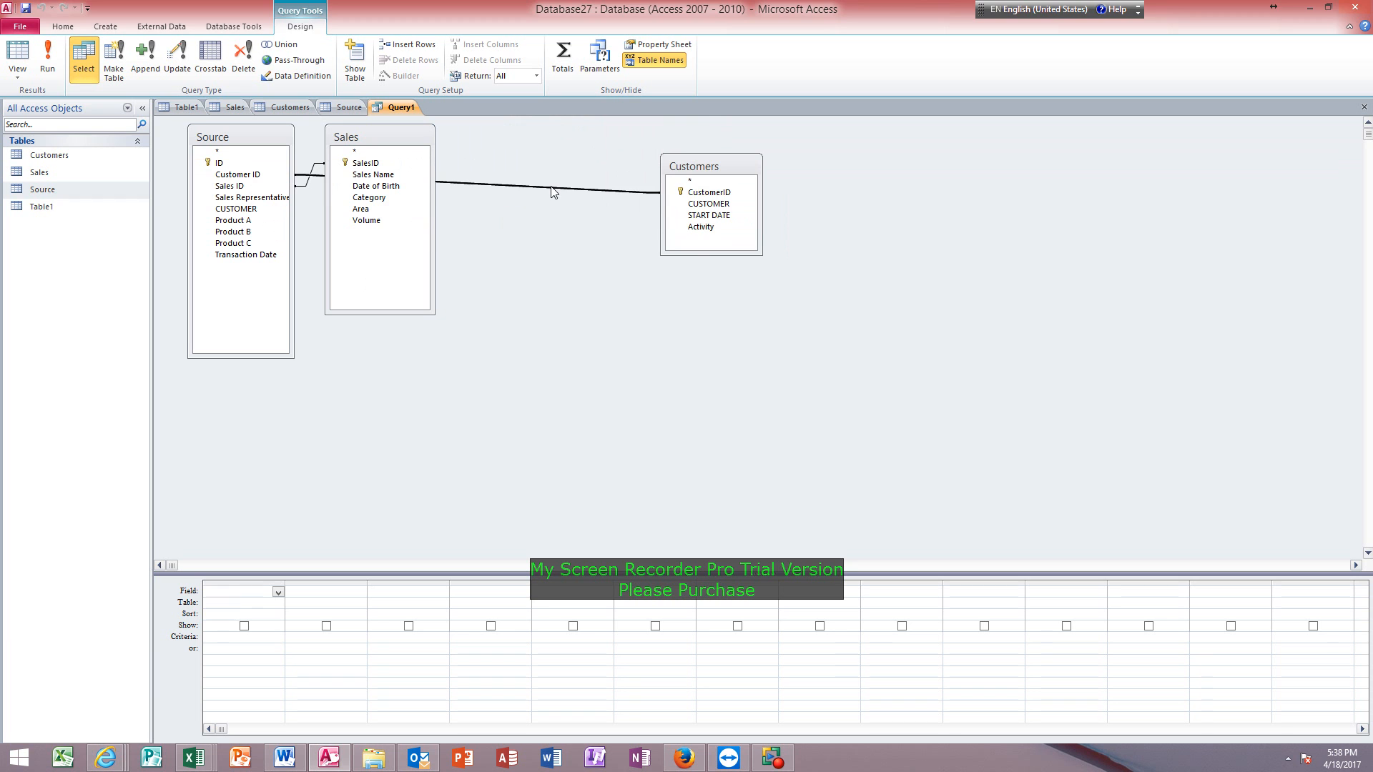
double_click(552, 191)
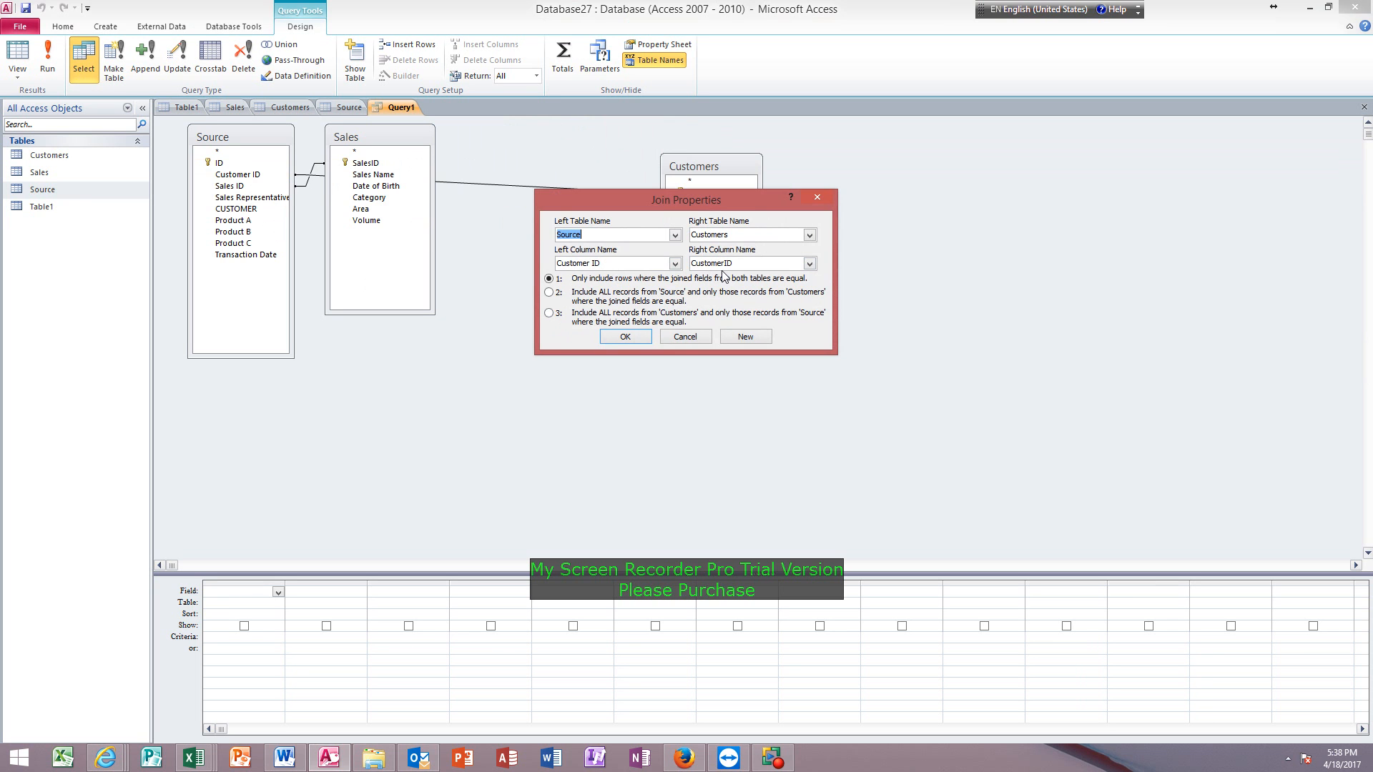
left_click(608, 339)
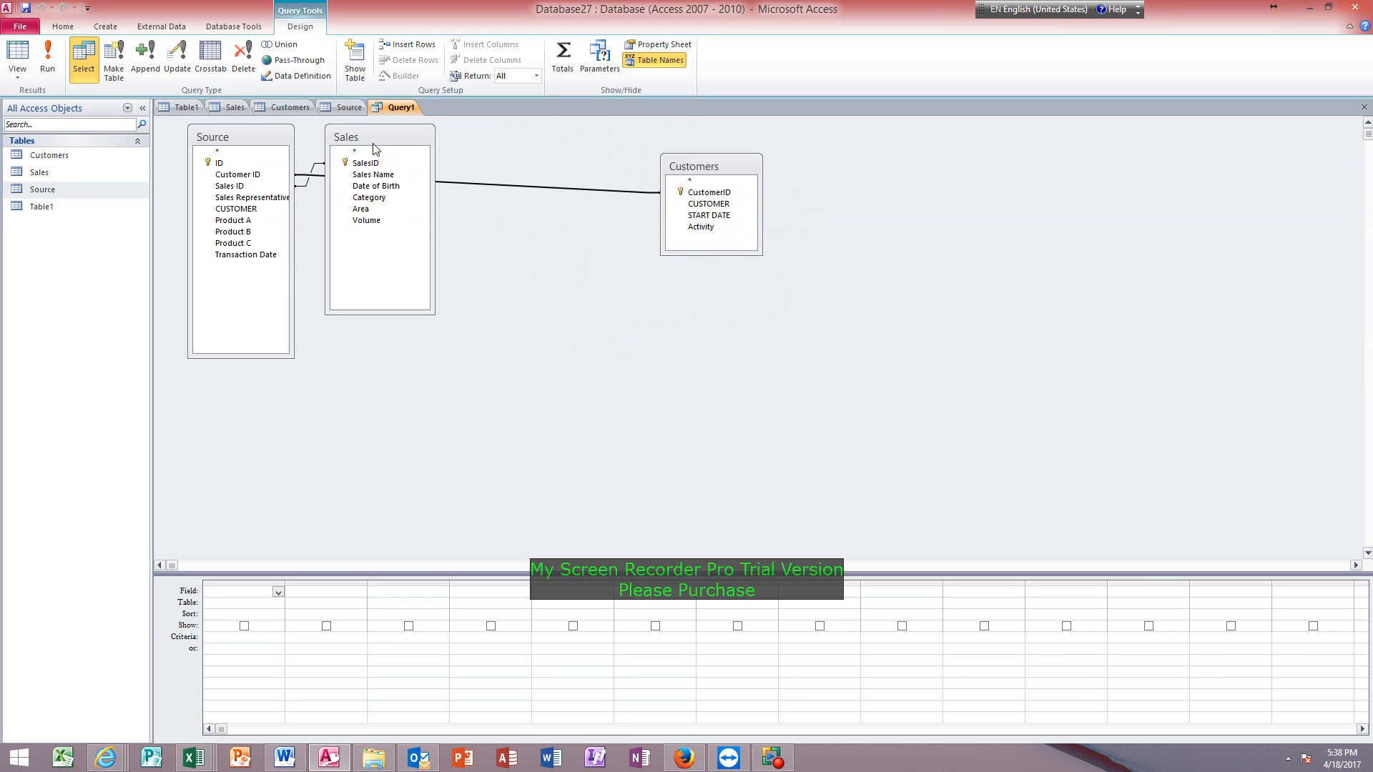
left_click_drag(380, 136, 496, 131)
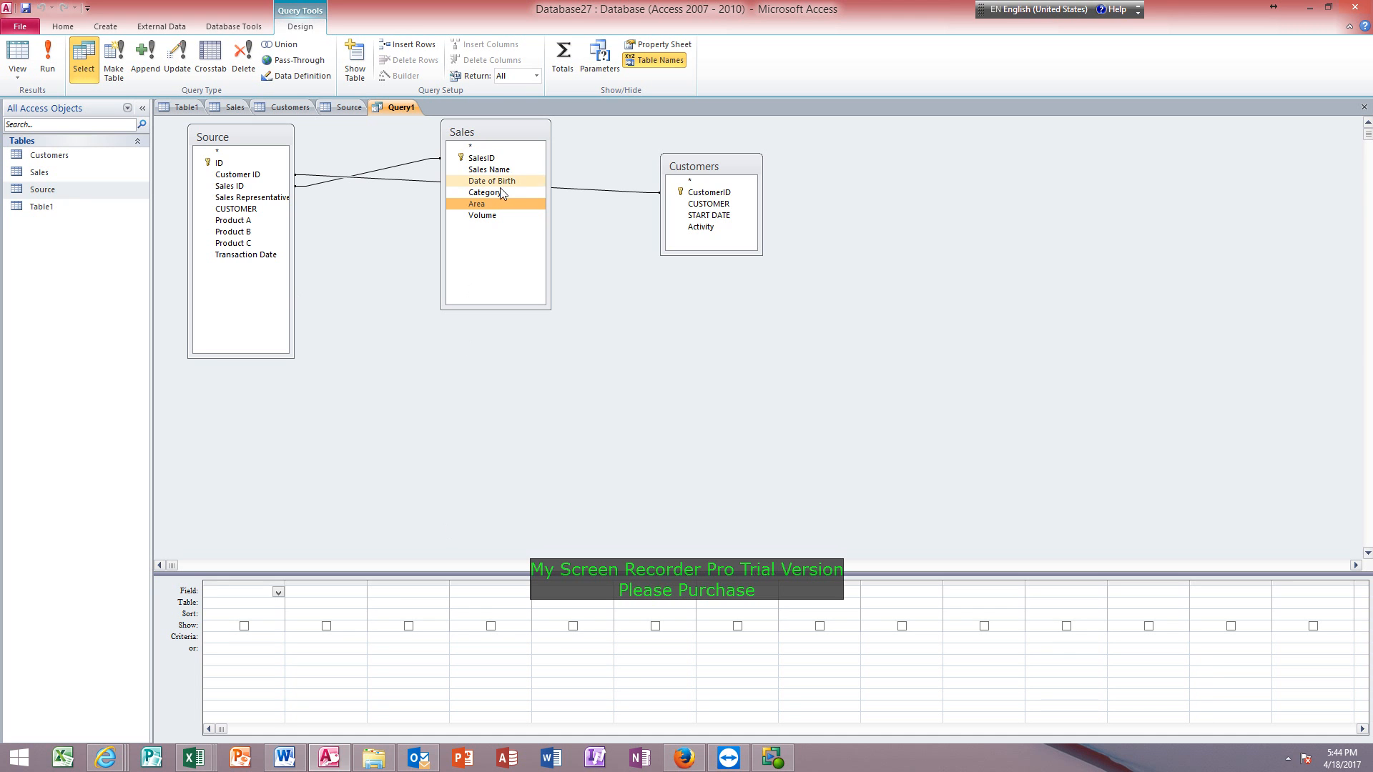
left_click_drag(499, 140, 492, 266)
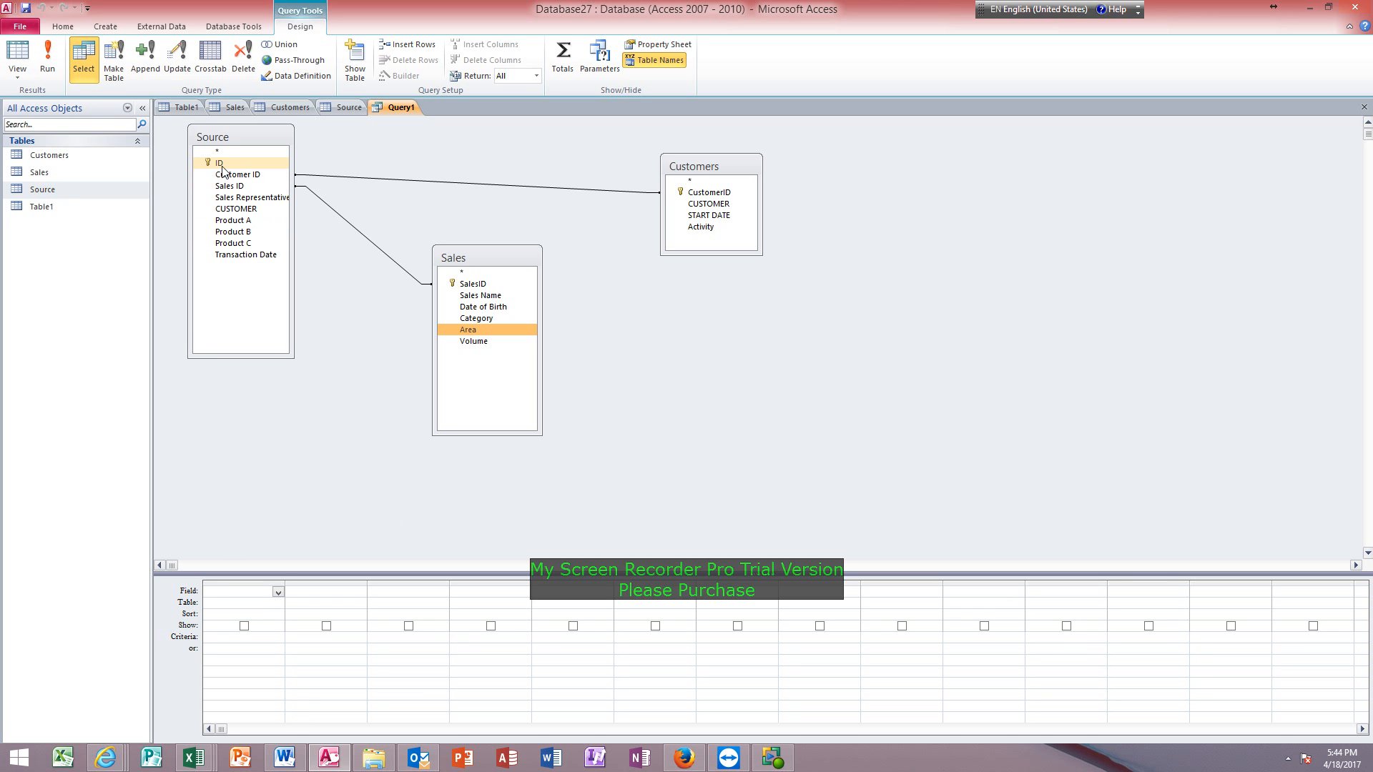
Add all Source fields to the query grid in order, from ID through Transaction Date.
double_click(255, 164)
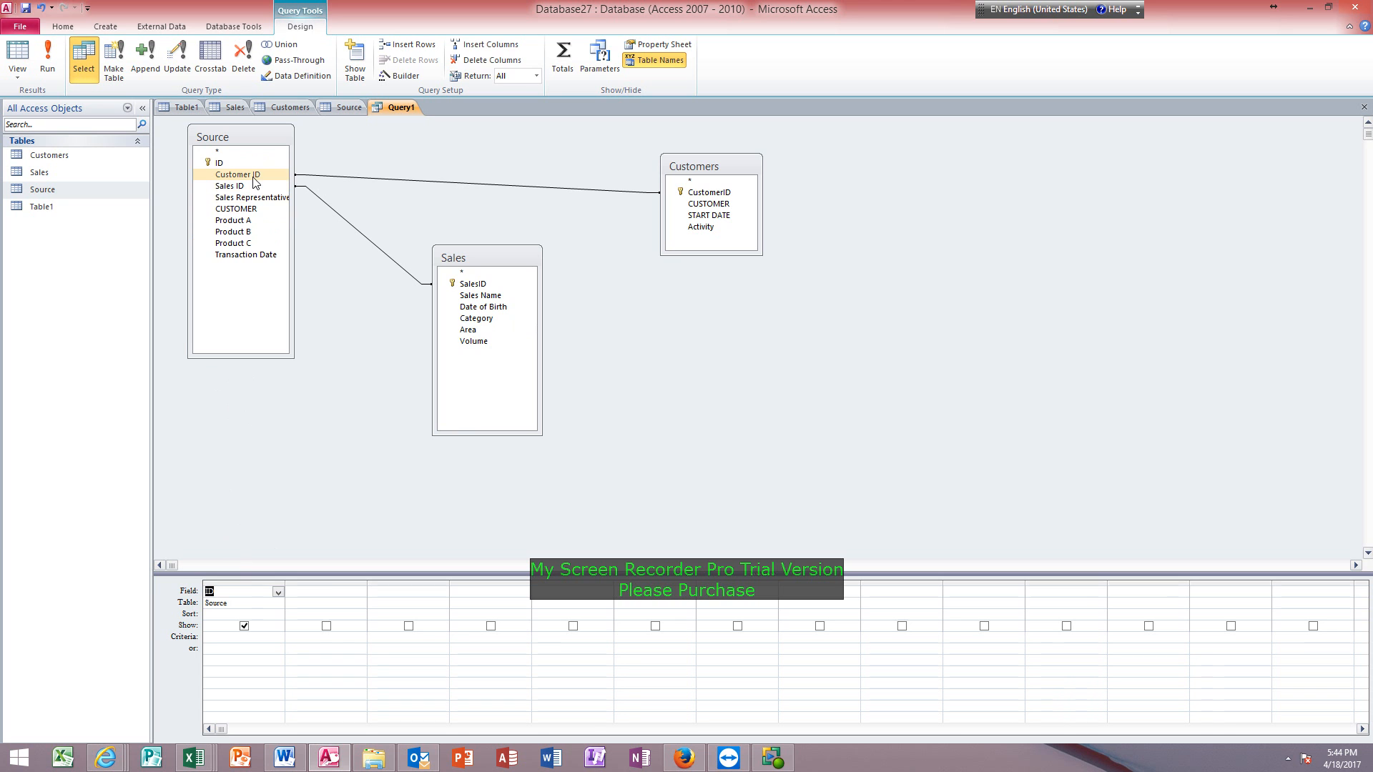
double_click(254, 176)
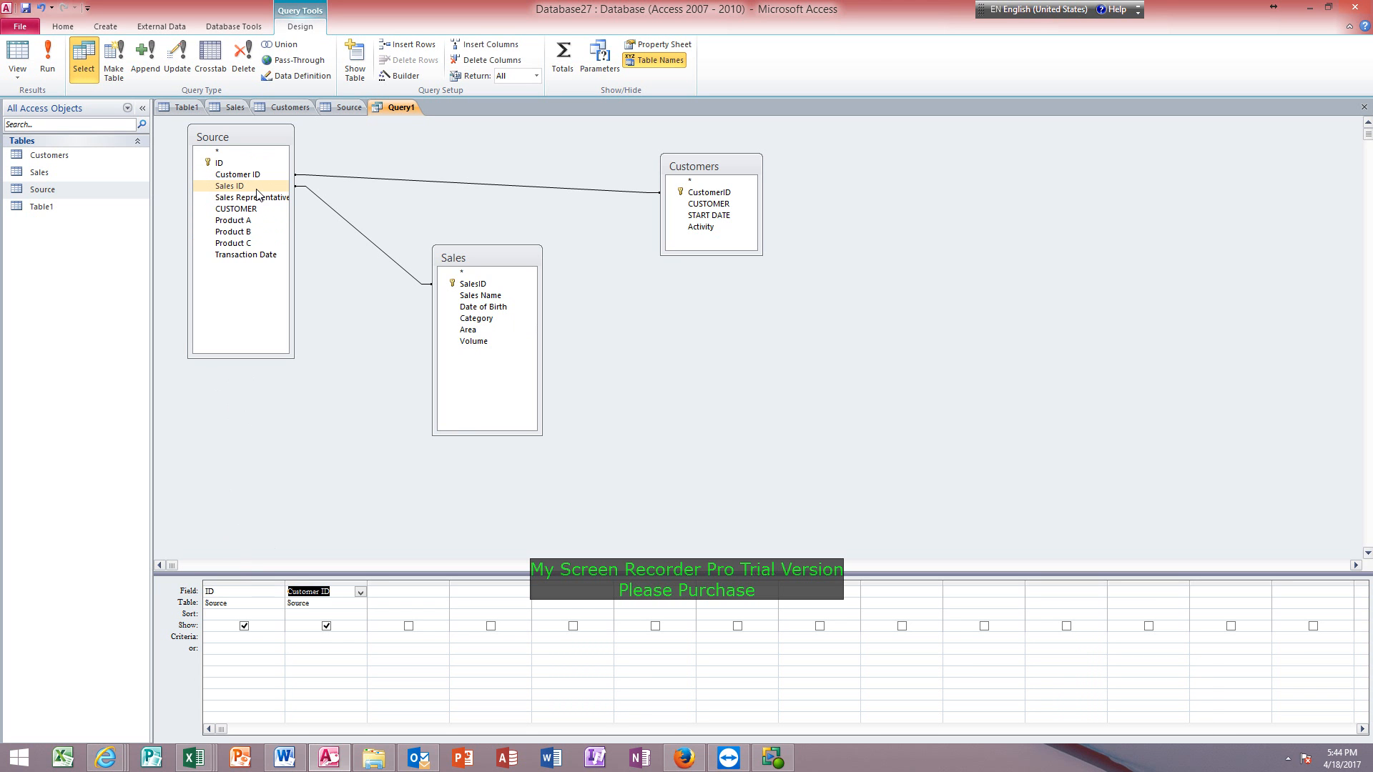
double_click(258, 187)
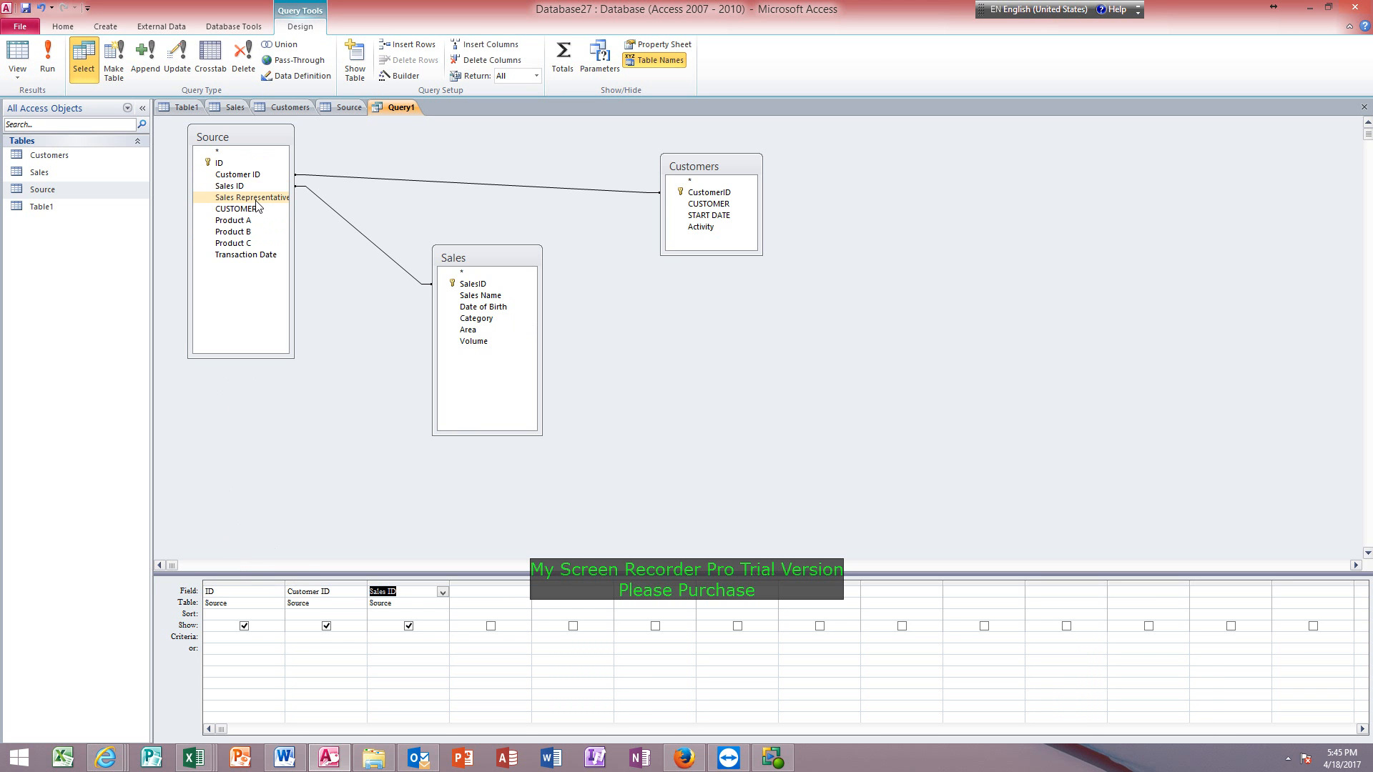
left_click(257, 200)
double_click(256, 199)
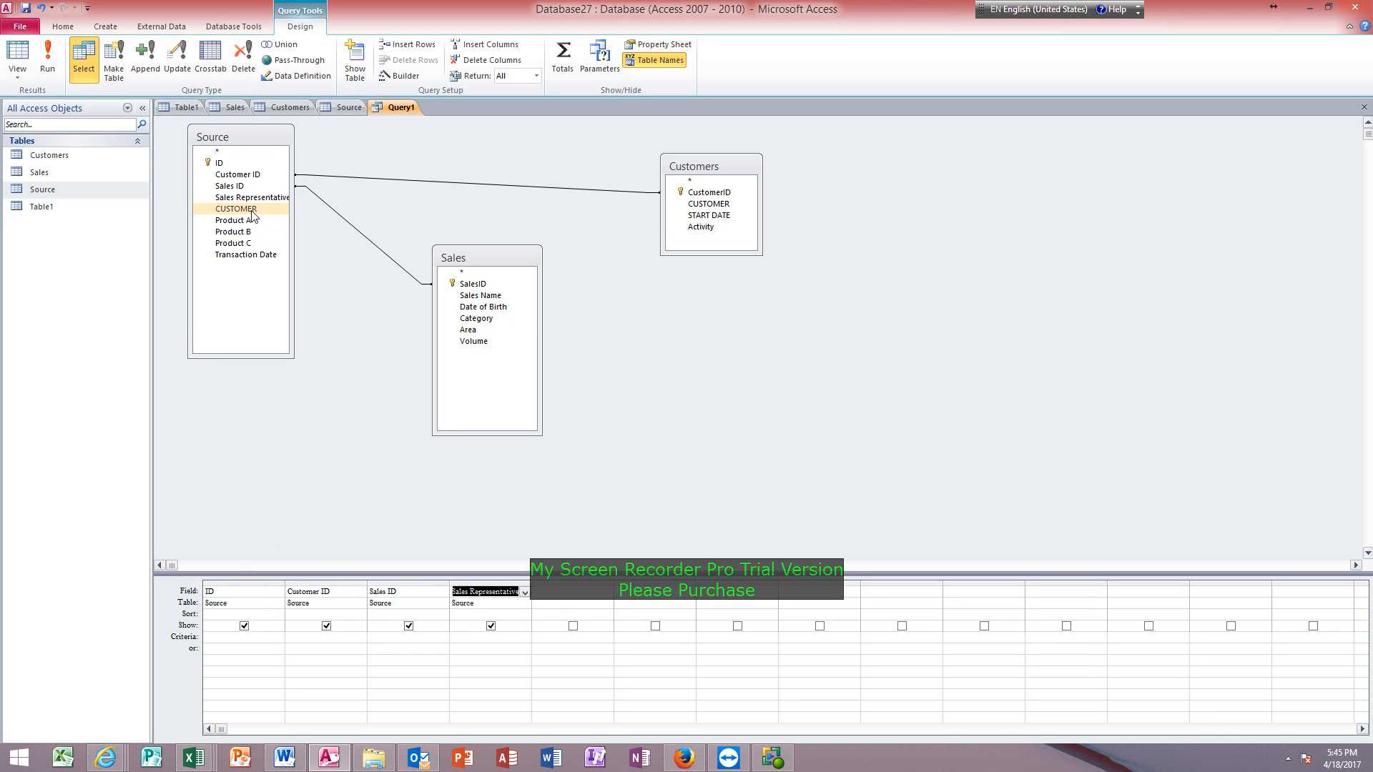
double_click(253, 209)
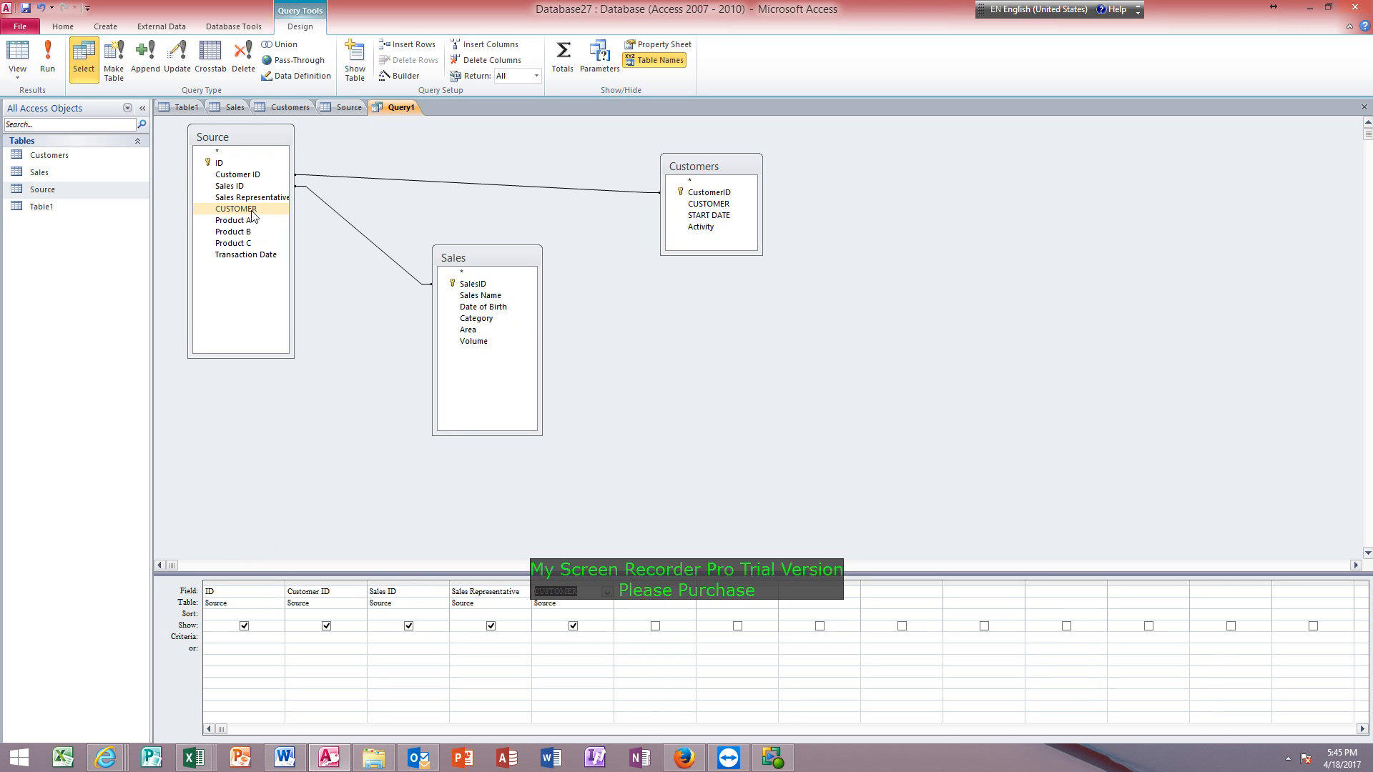
double_click(254, 222)
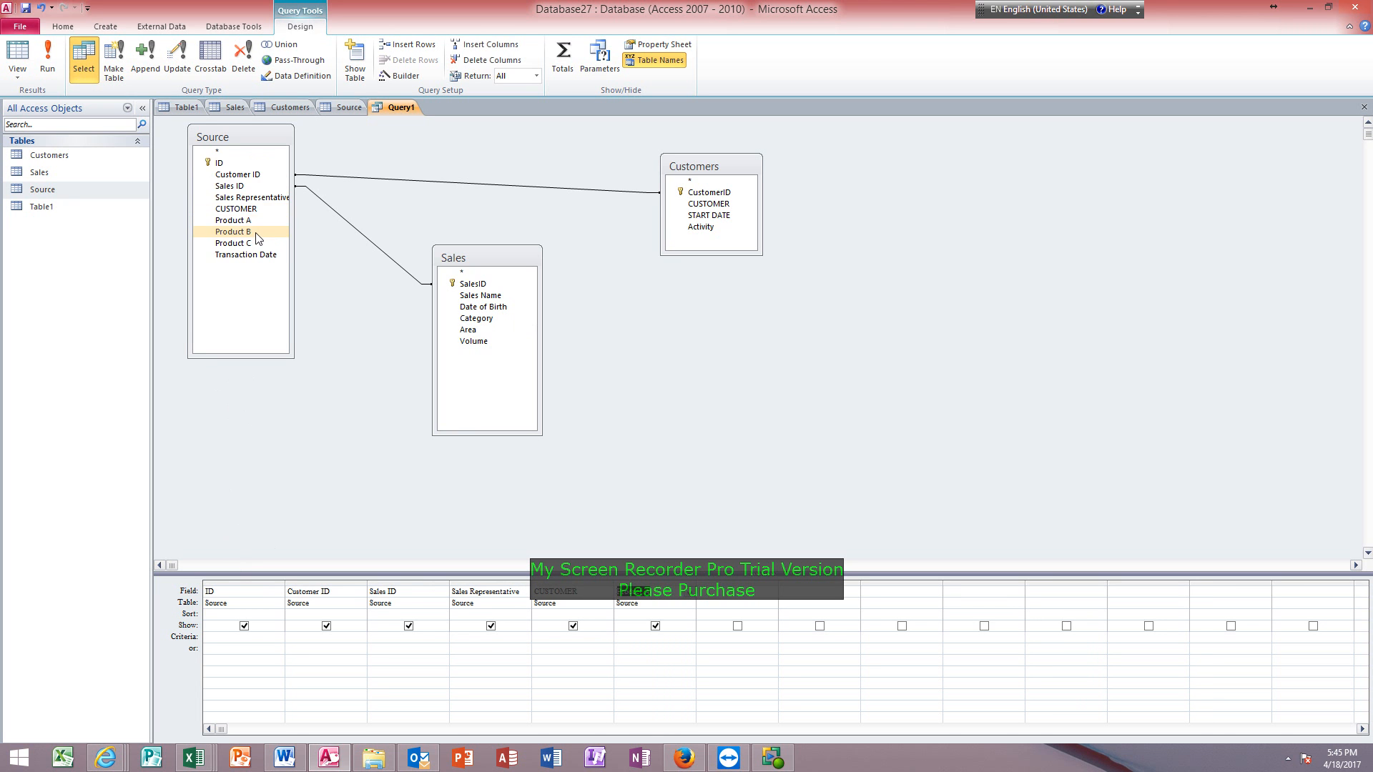
double_click(255, 233)
double_click(254, 242)
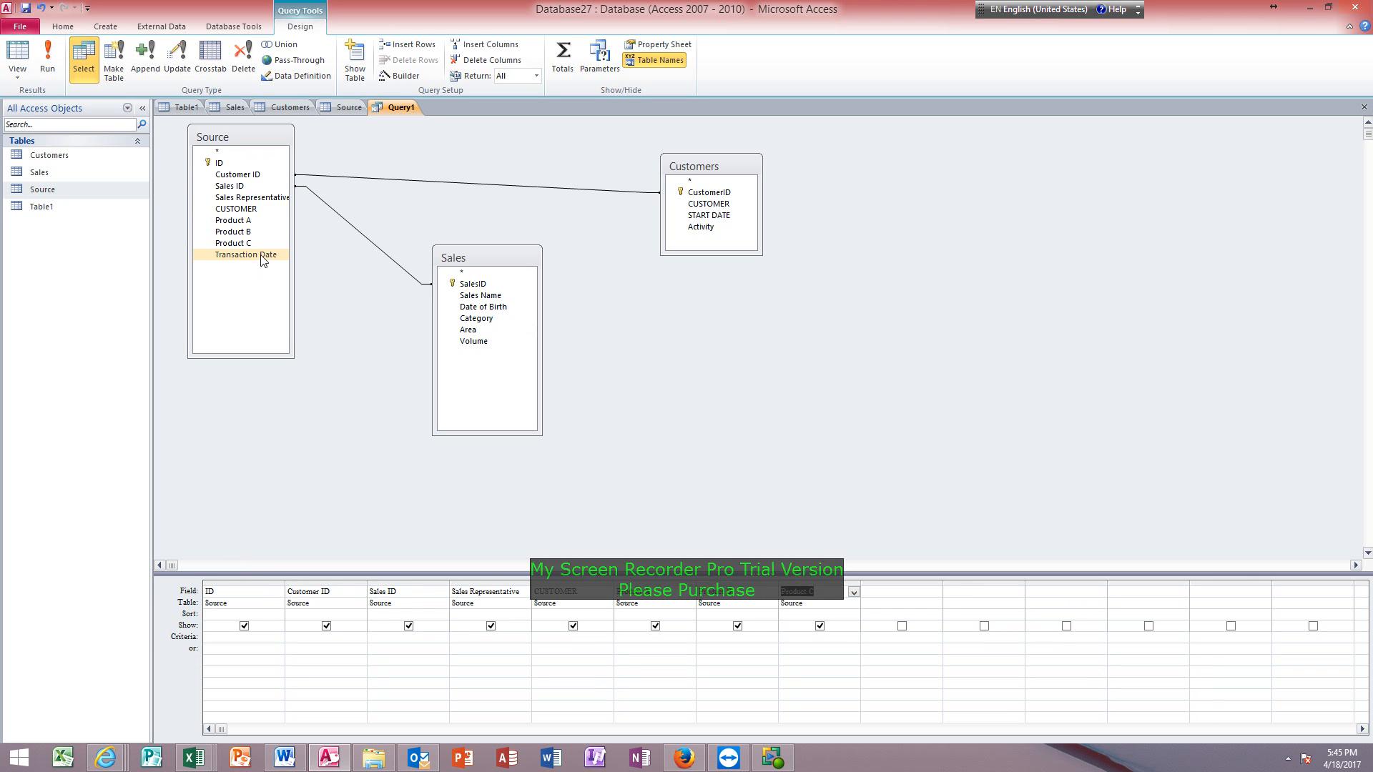
double_click(263, 256)
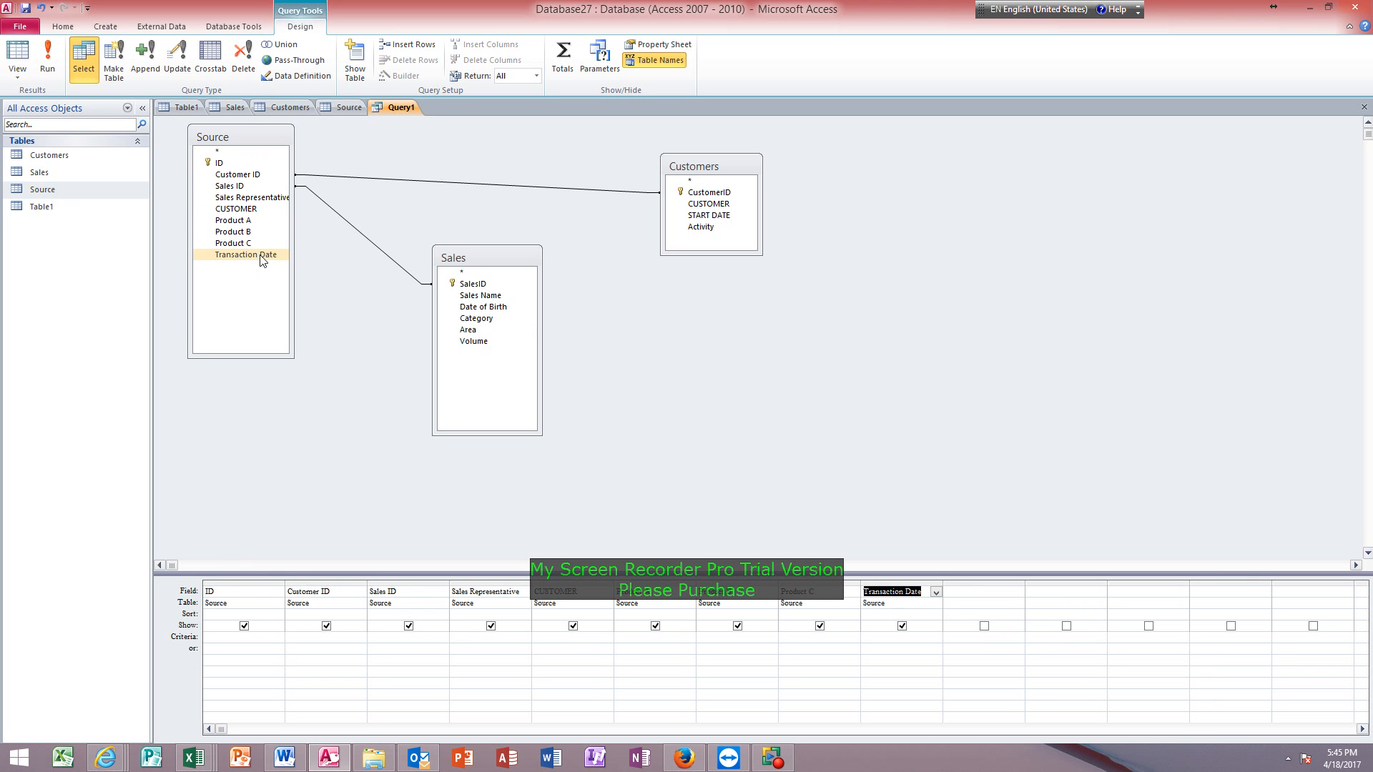
Add the Area field from Sales and the Activity field from Customers to the query grid.
left_click(471, 342)
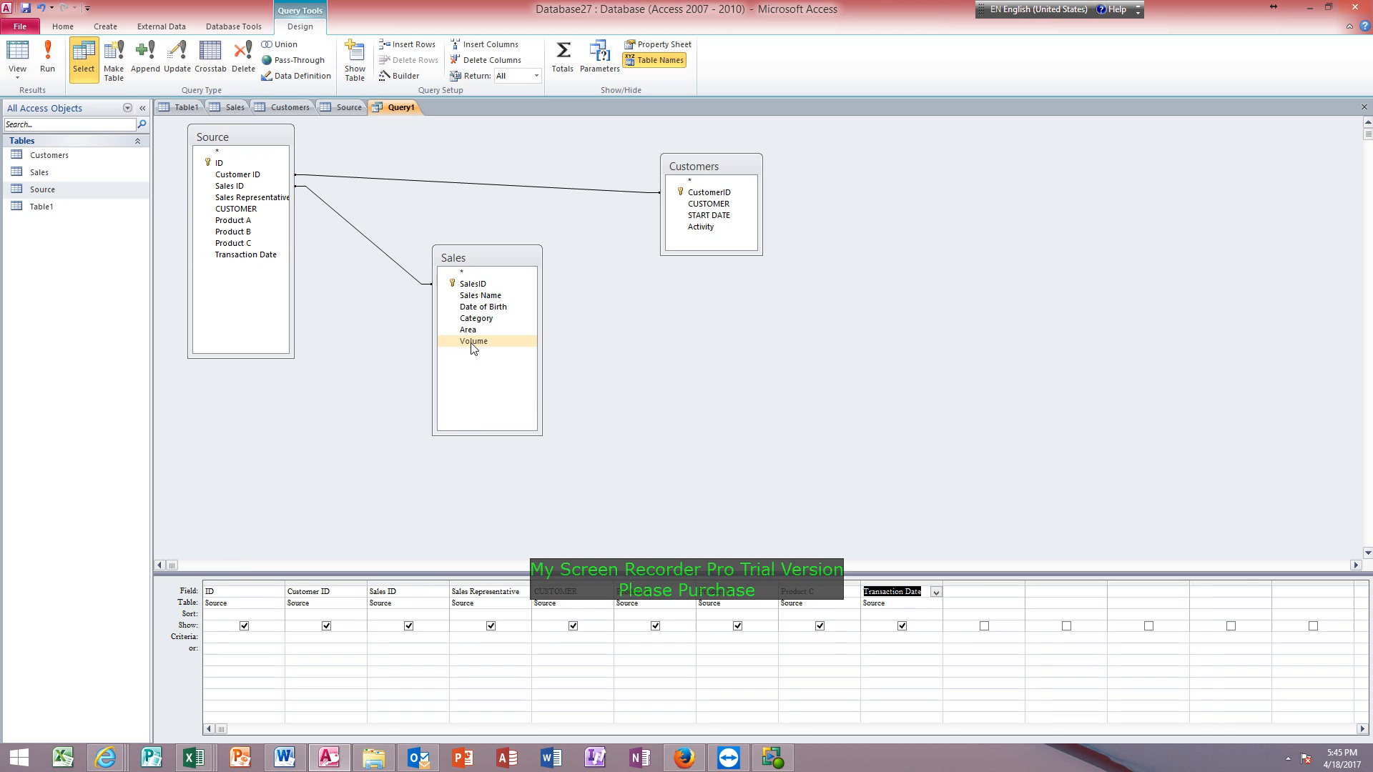
double_click(473, 331)
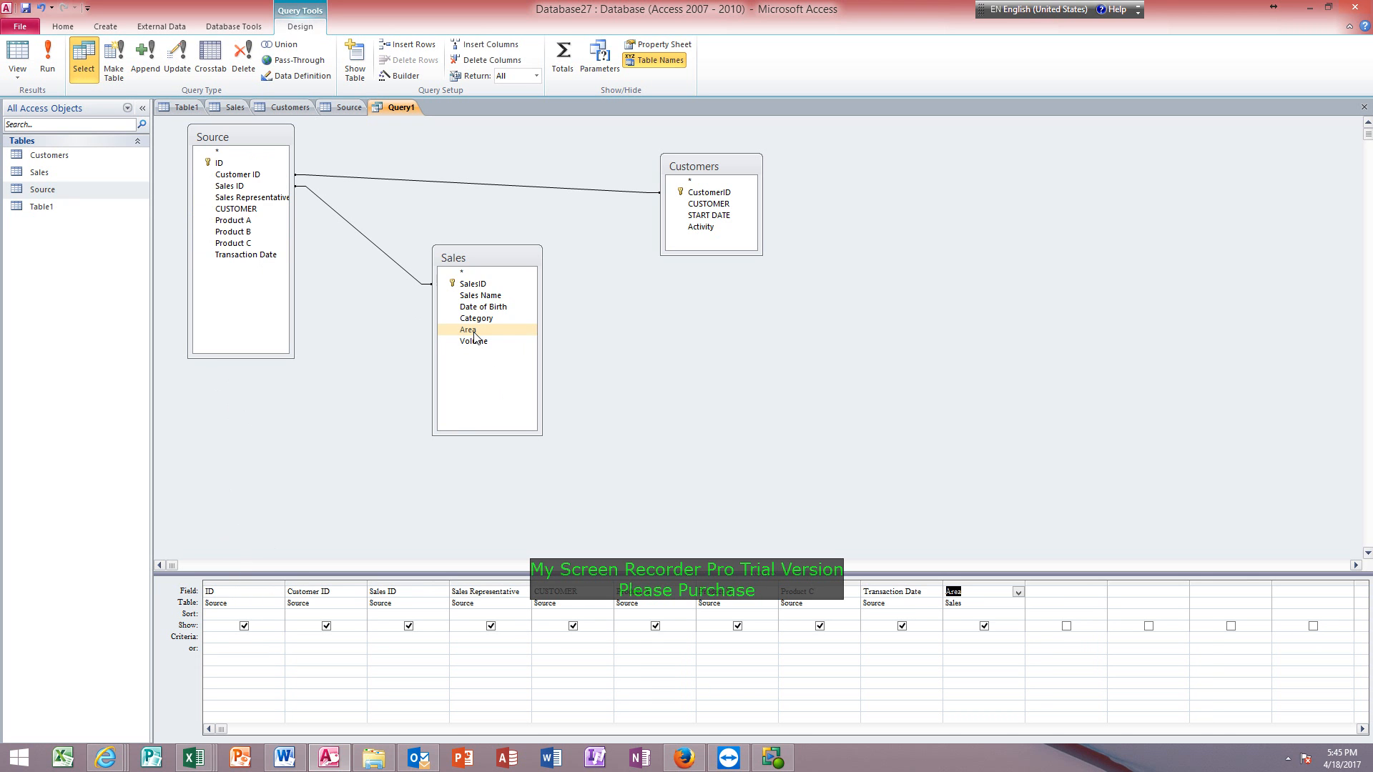
double_click(701, 228)
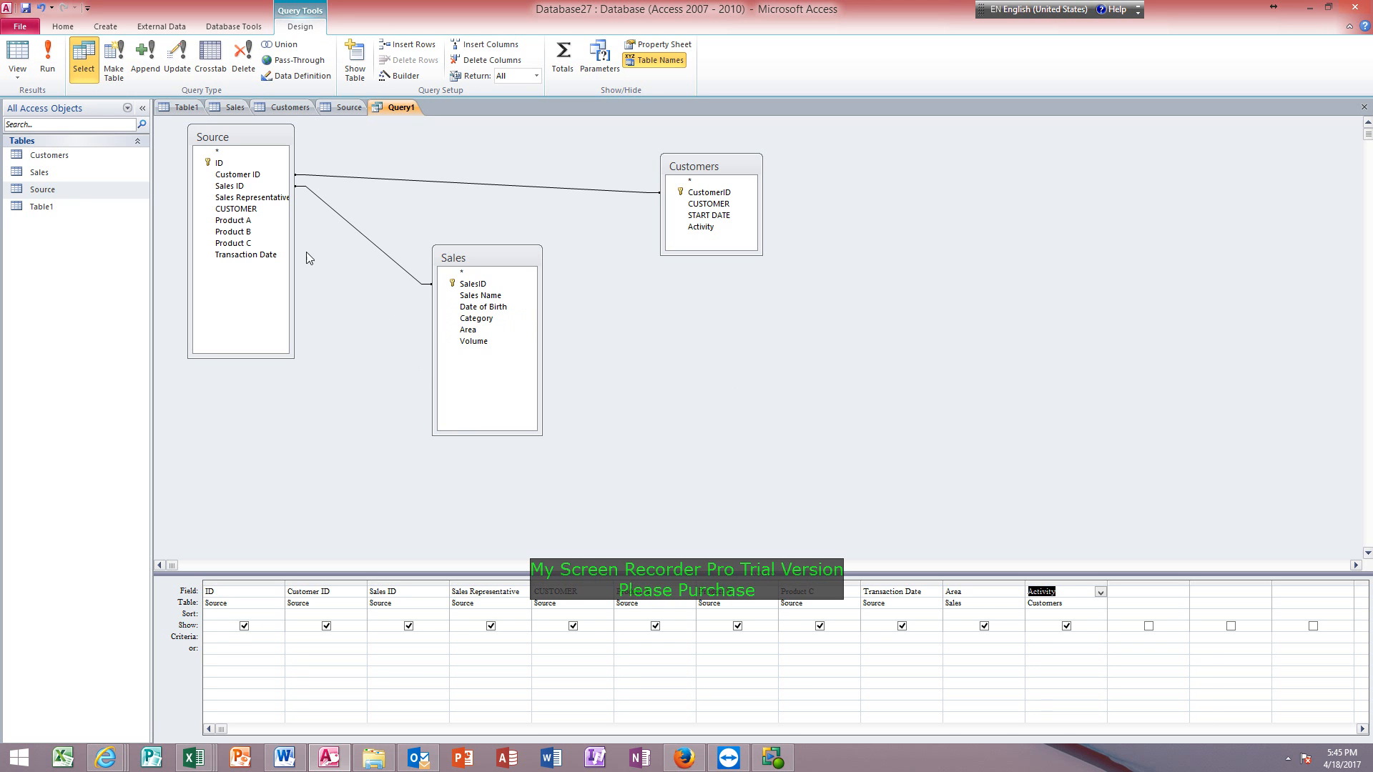
Show the query in Datasheet view and look through the combined records.
left_click(18, 52)
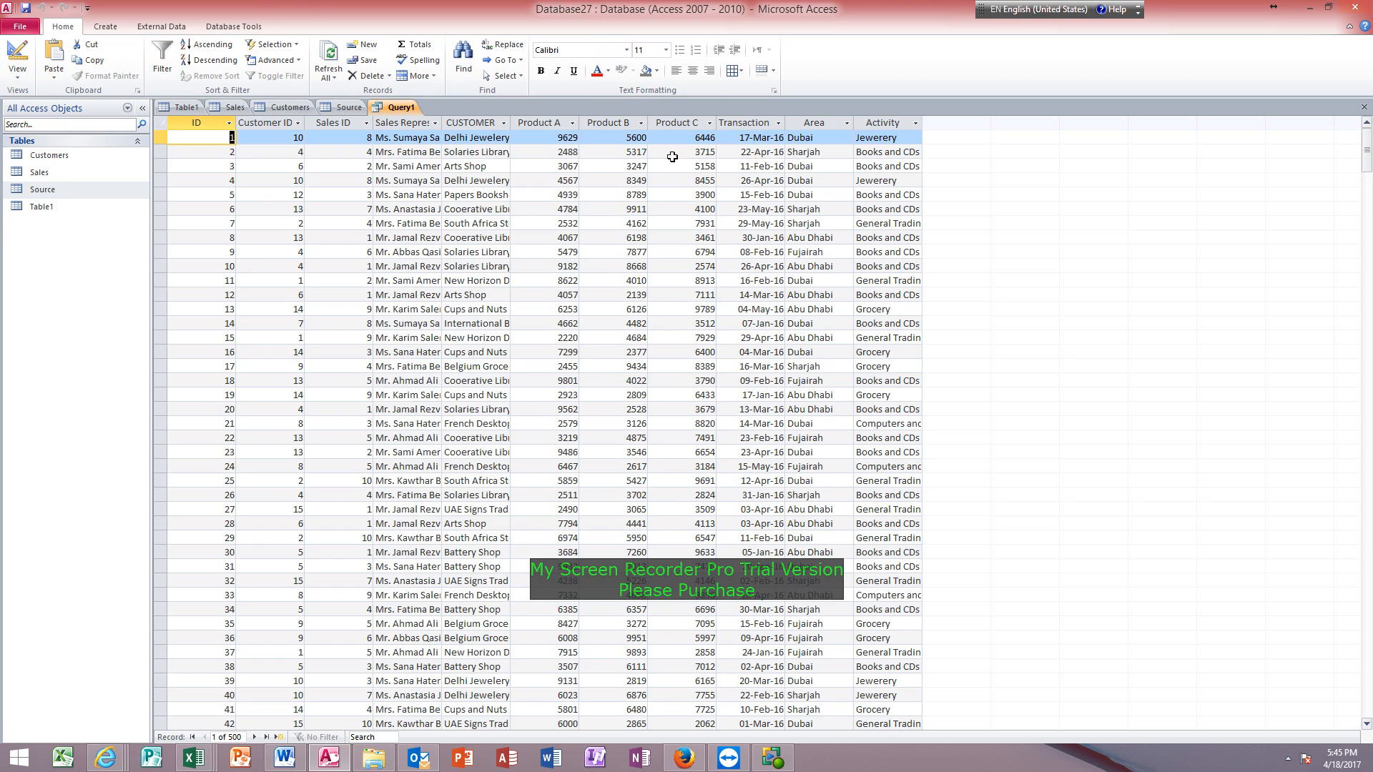
scroll(538, 517, "down", 15)
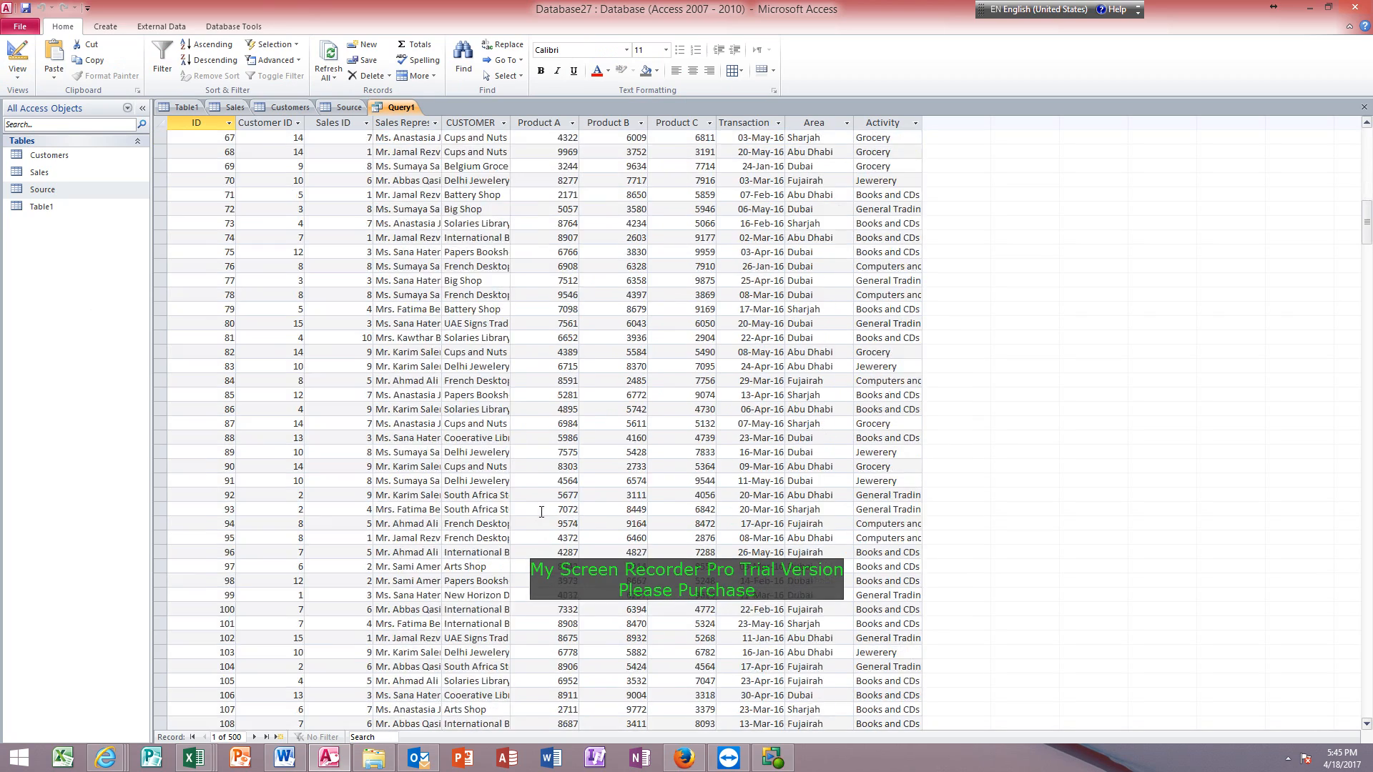
scroll(541, 509, "up", 15)
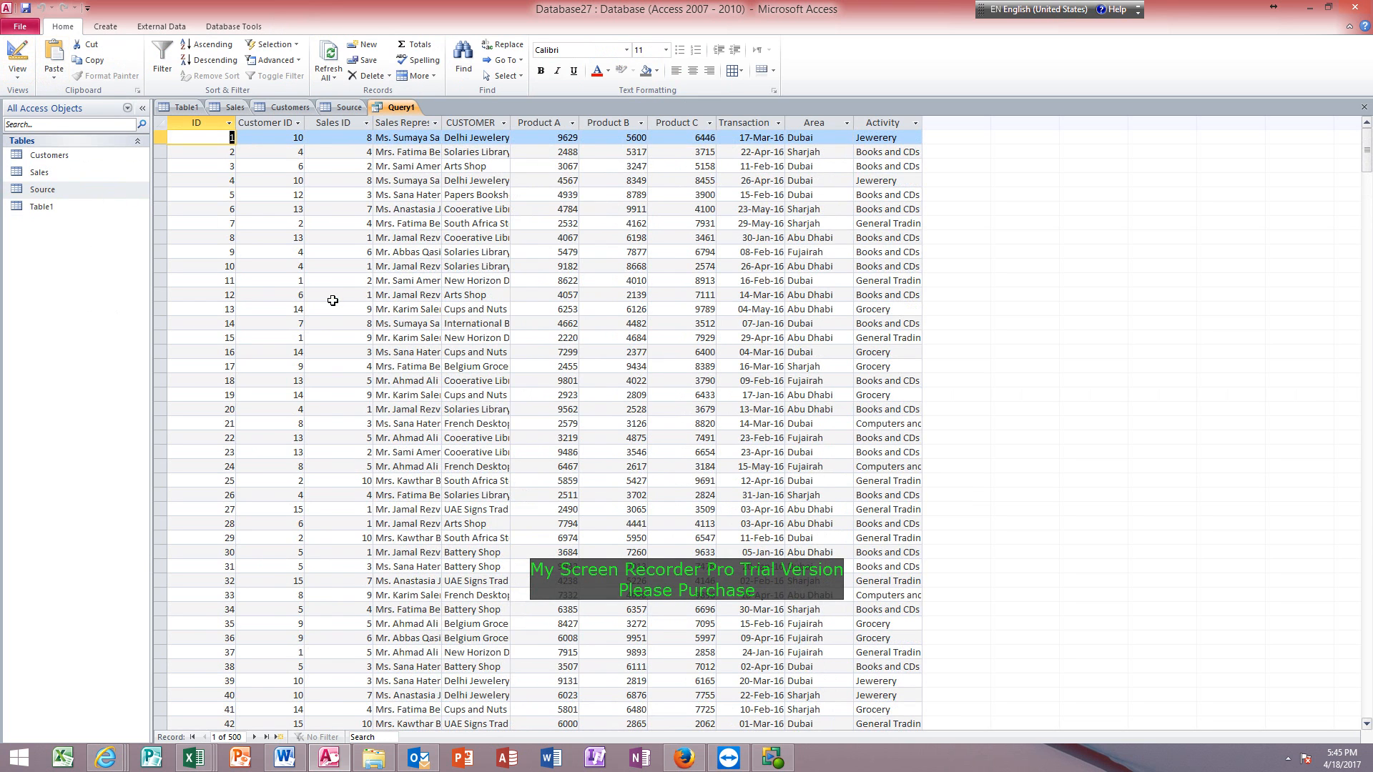
Save the query as All Data and widen its Sales Representative column to show the full entries.
key("ctrl+s")
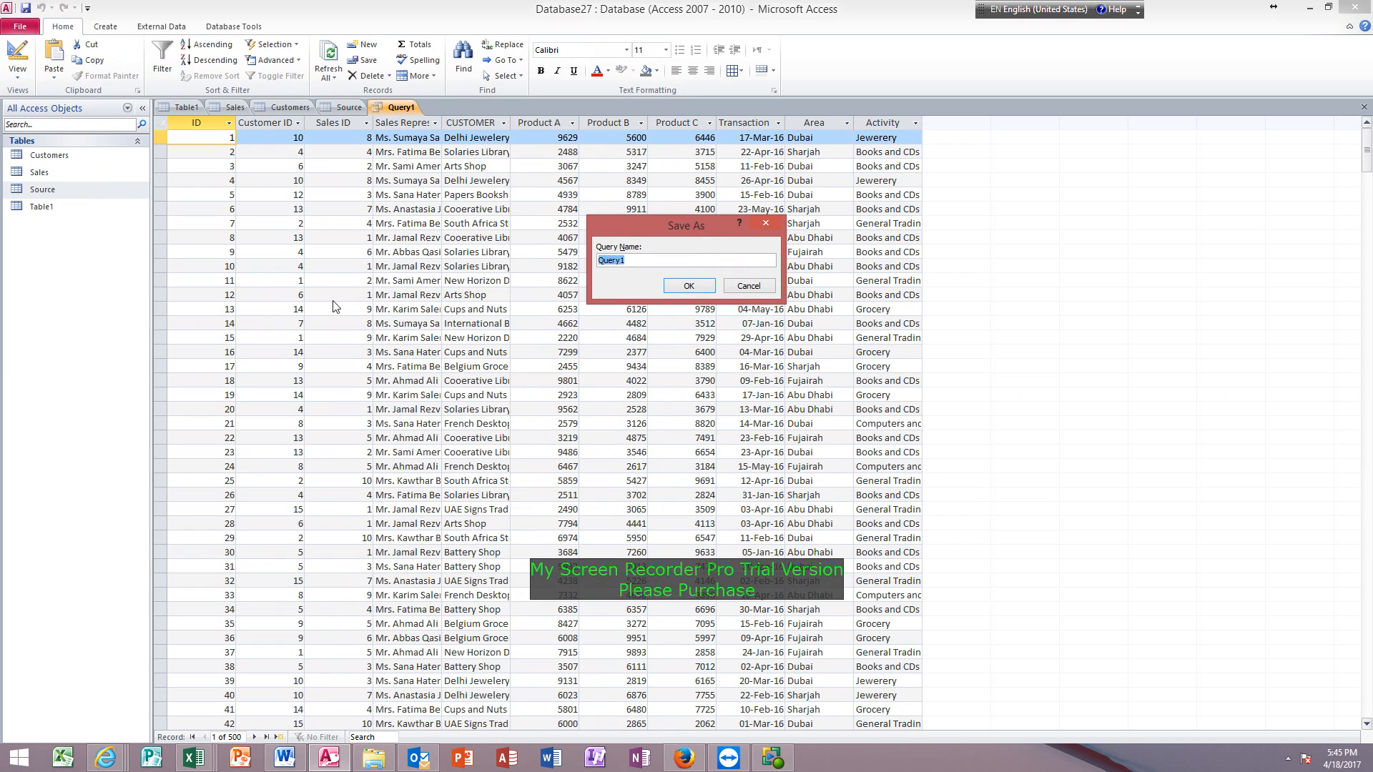
type("All Data")
key("Return")
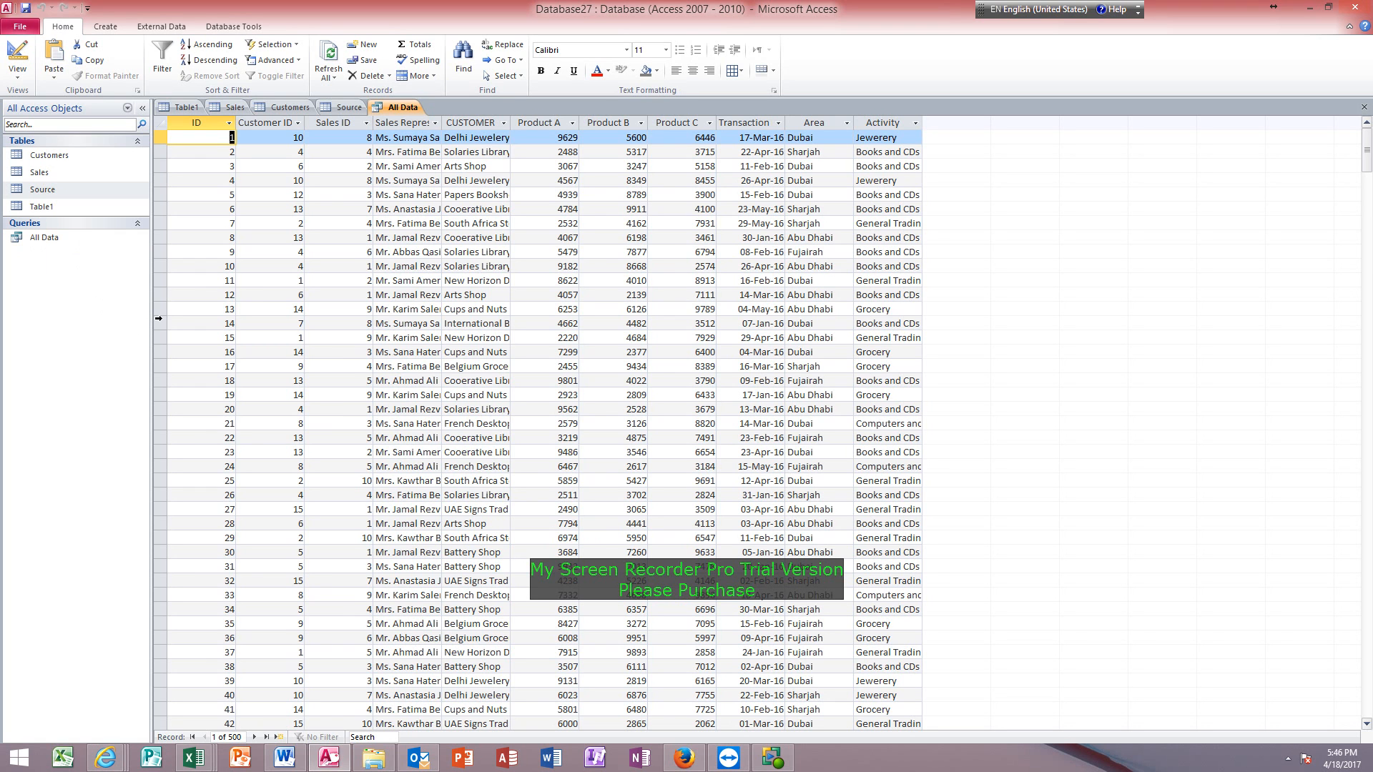
left_click_drag(441, 123, 495, 123)
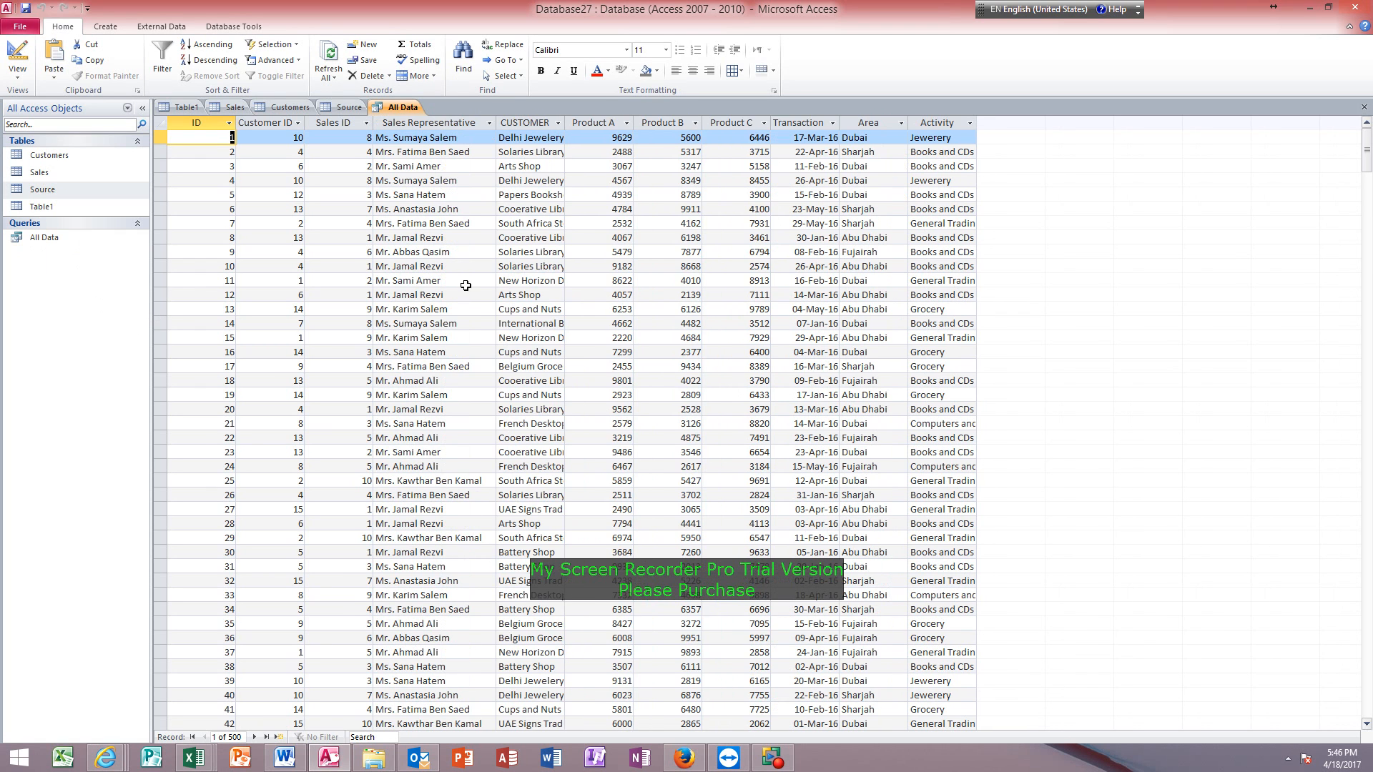
left_click(472, 136)
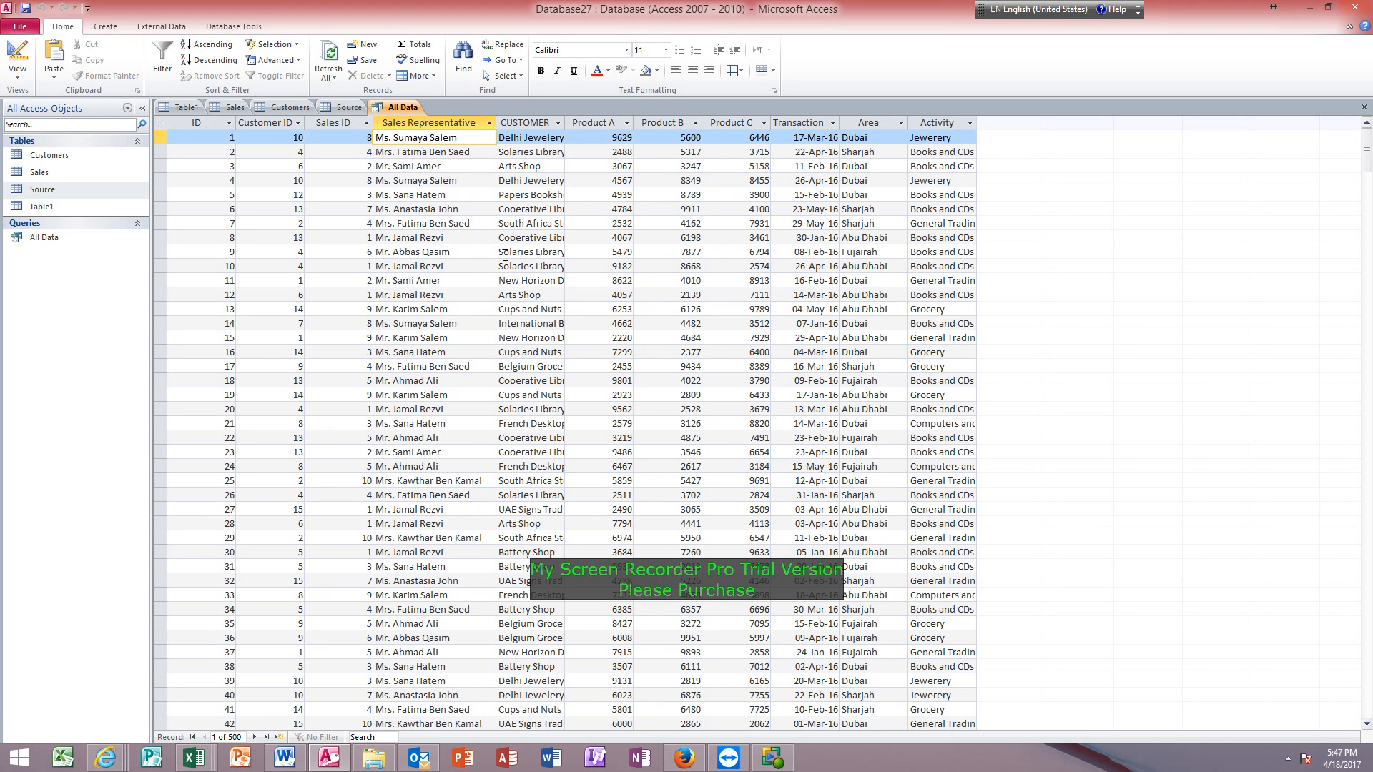
Switch the All Data query to Design view and try the unquoted criterion mr.* for the Sales Representative field.
left_click(17, 52)
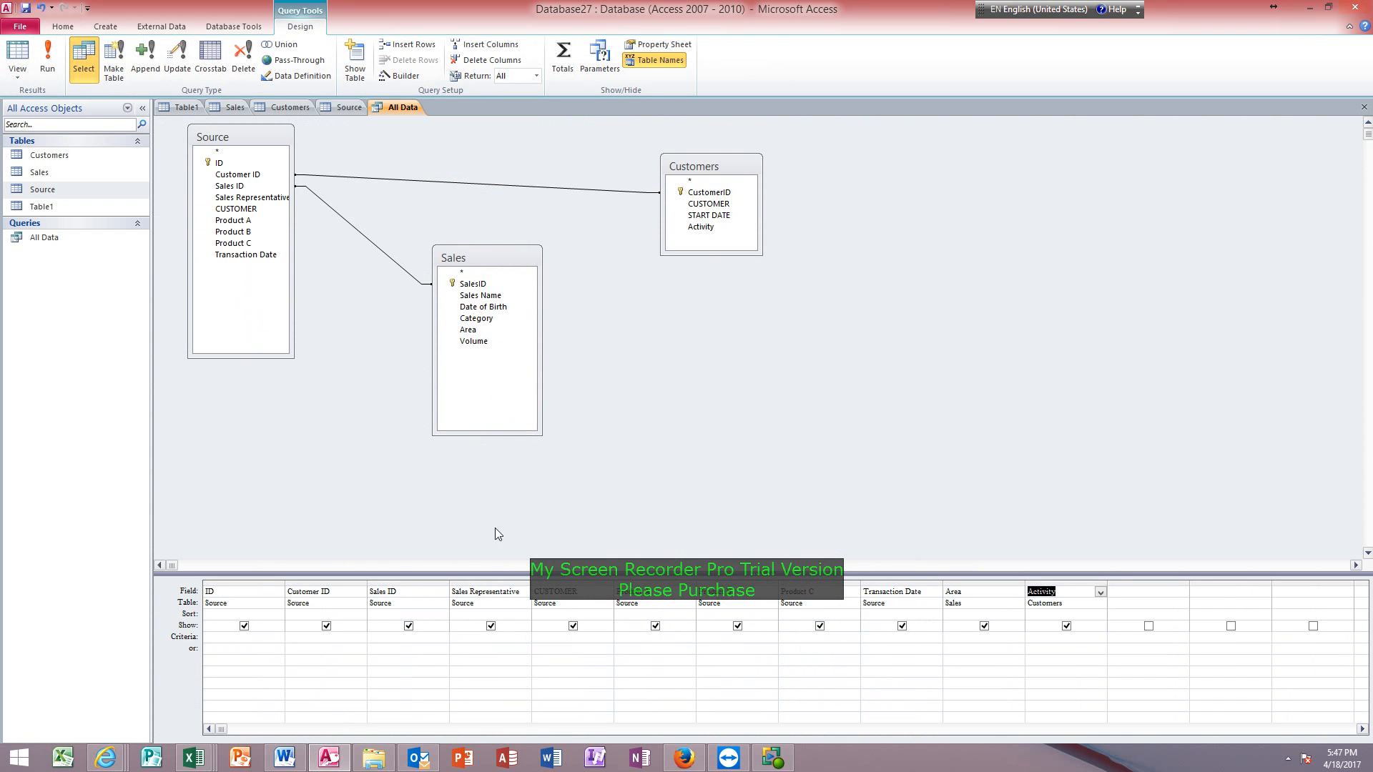
left_click(499, 637)
type("mr")
type(".*")
left_click(190, 614)
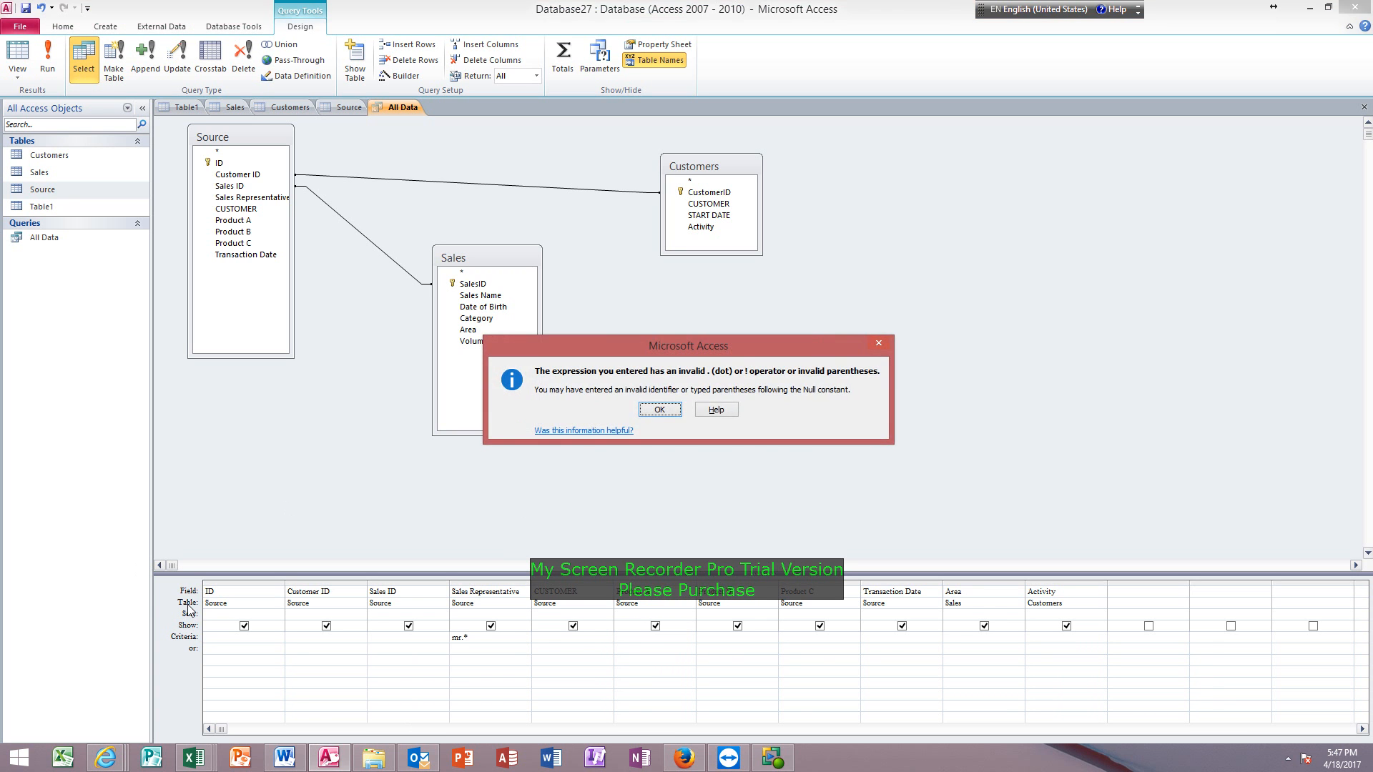
left_click(657, 413)
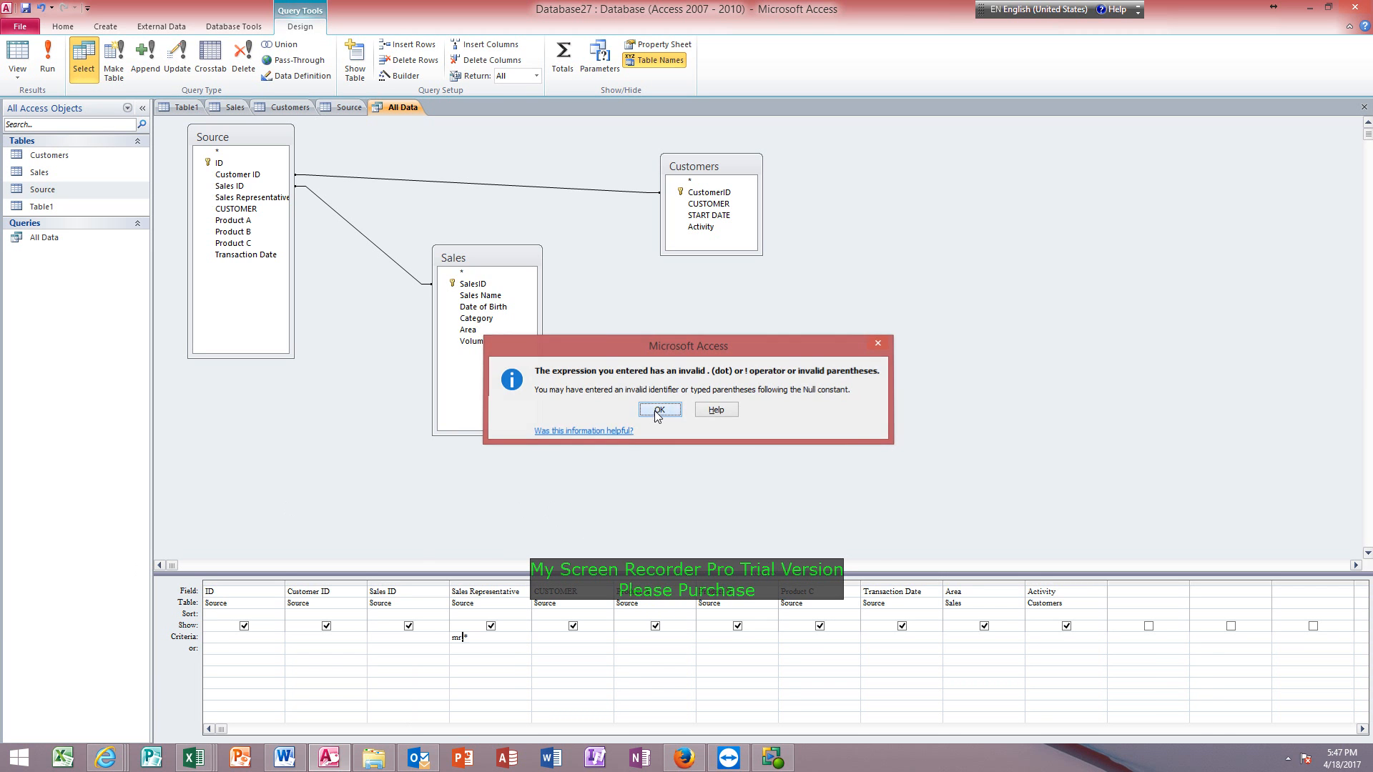
Replace the Sales Representative criterion with the quoted text "mr.*".
left_click_drag(480, 640, 413, 640)
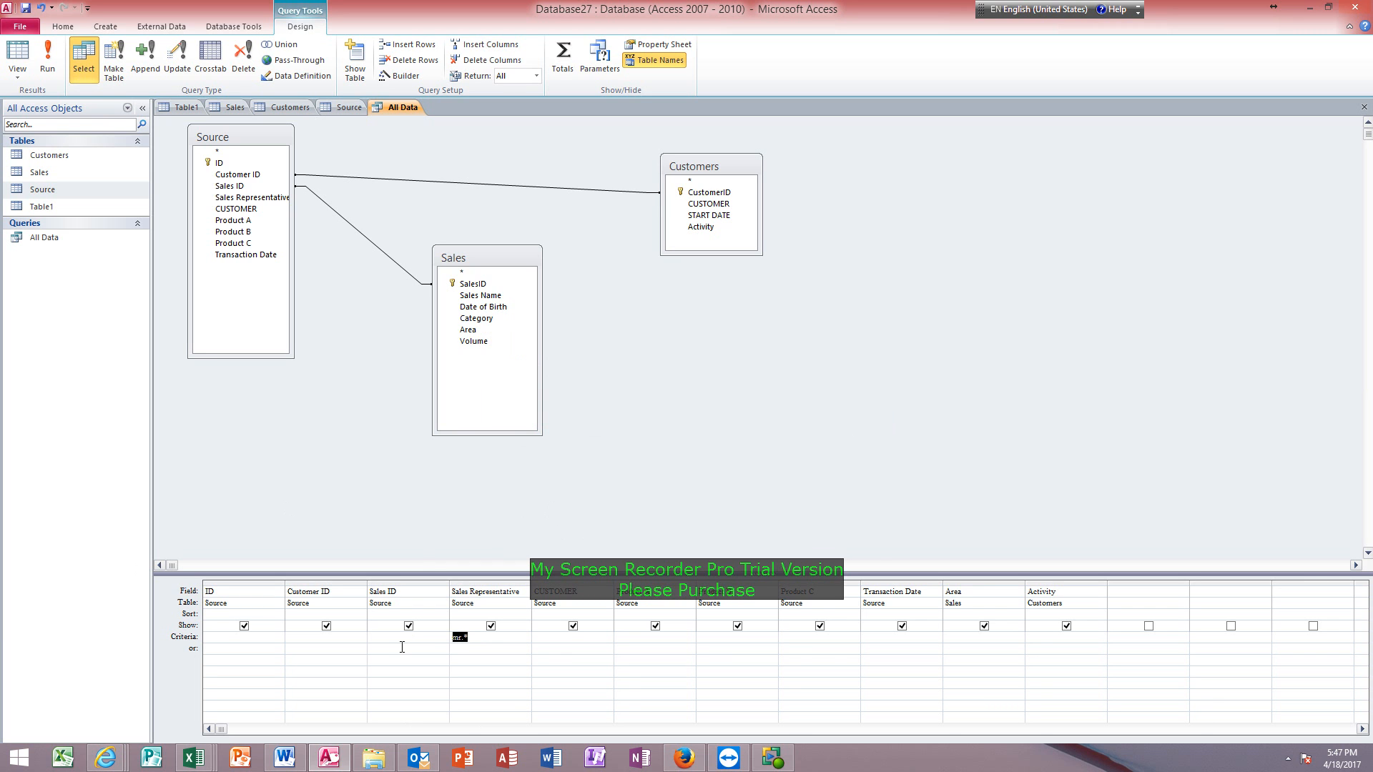
type("\"mr.*\"")
key("Return")
Show the query in Datasheet view and look through the records filtered by the Mr. title.
left_click(17, 54)
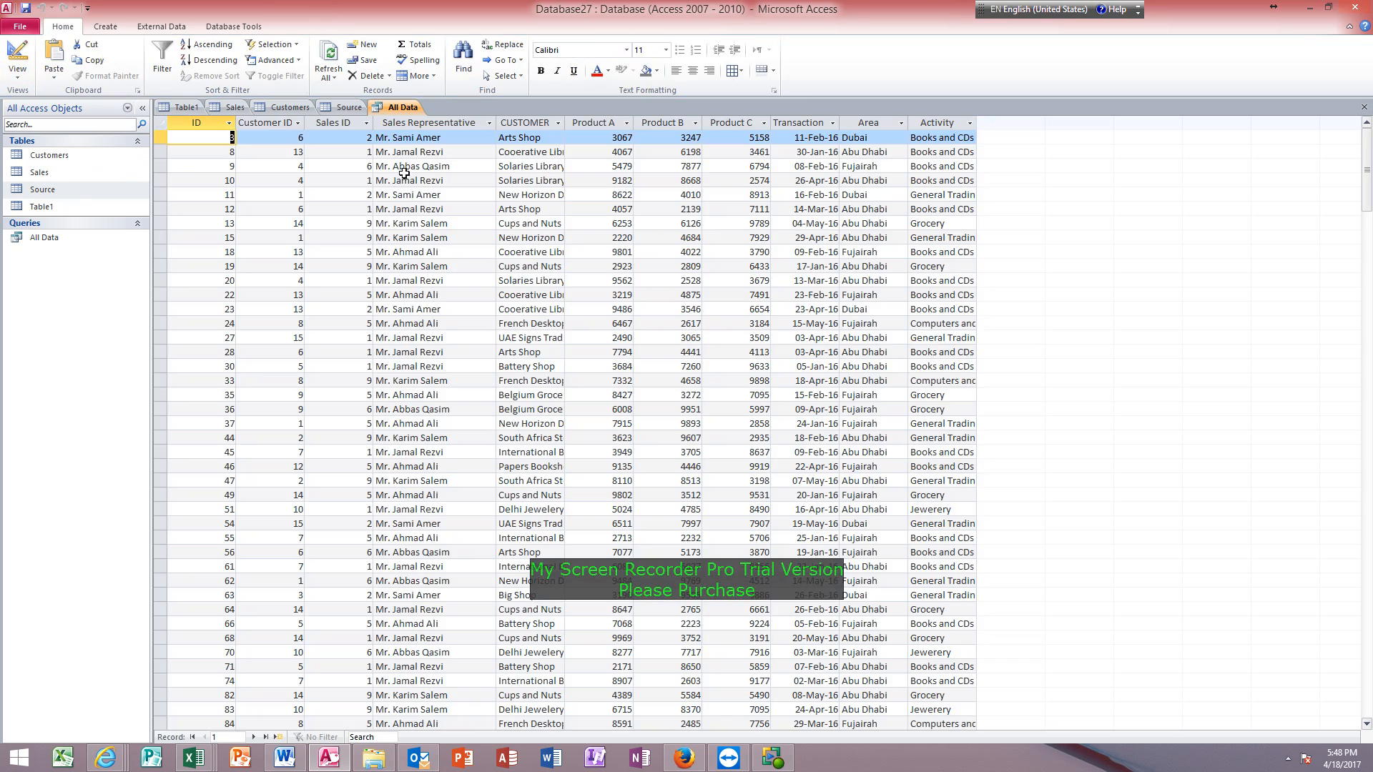
scroll(452, 351, "down", 20)
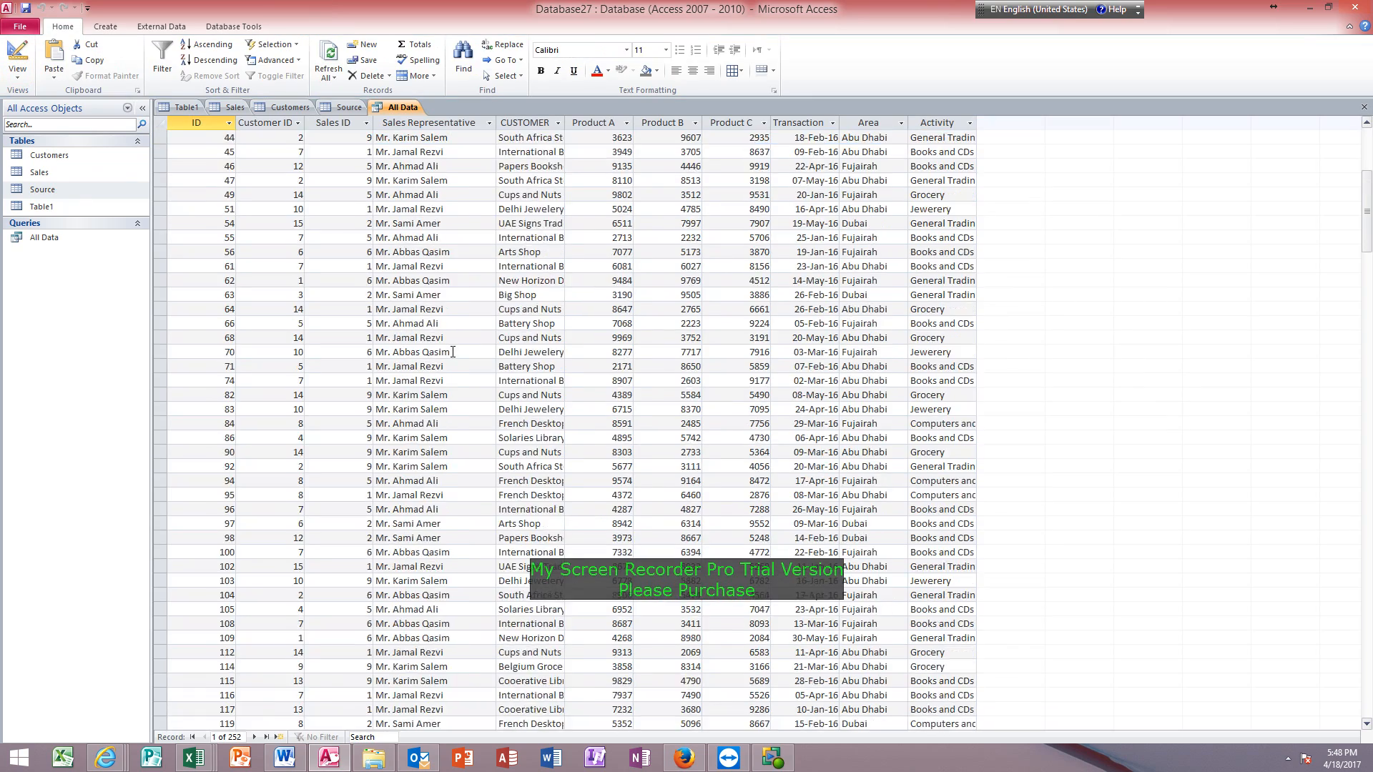
scroll(453, 352, "down", 20)
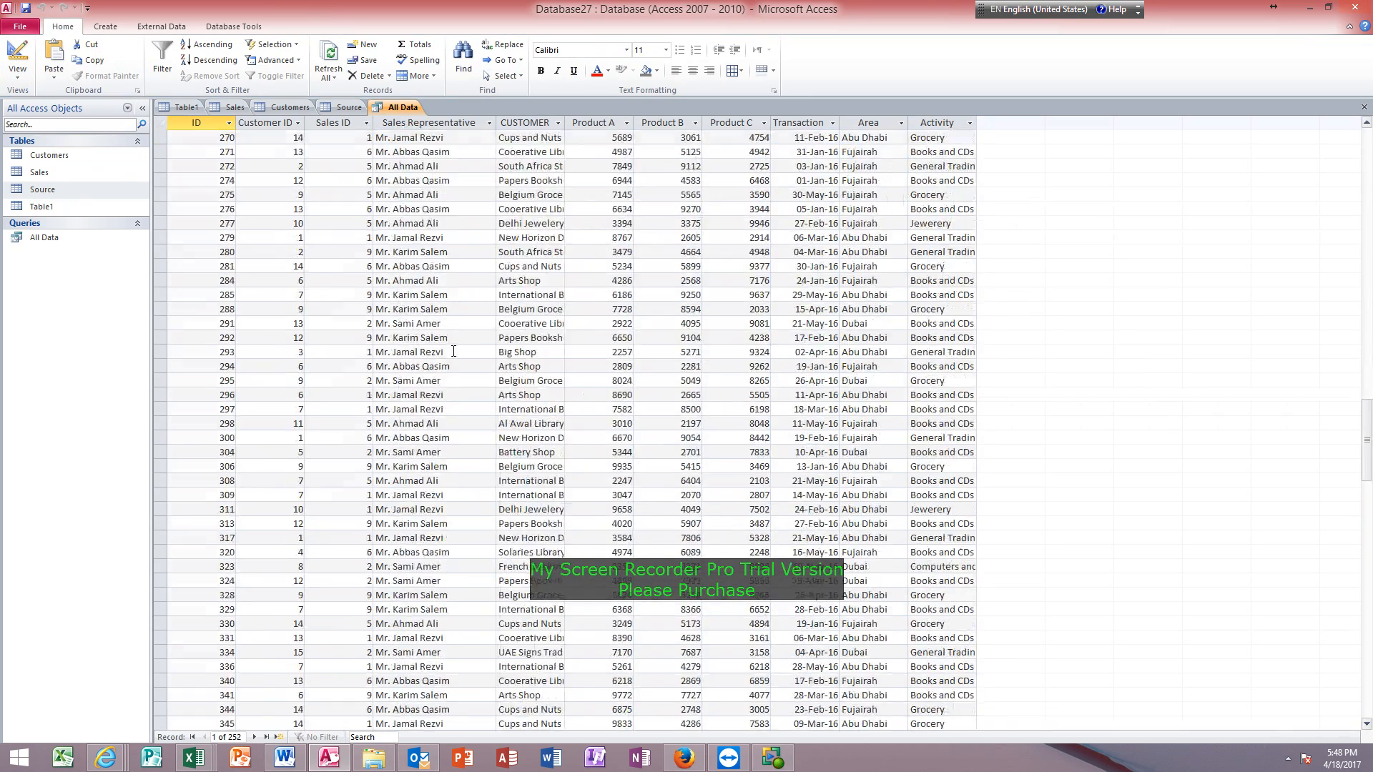
scroll(456, 349, "up", 14)
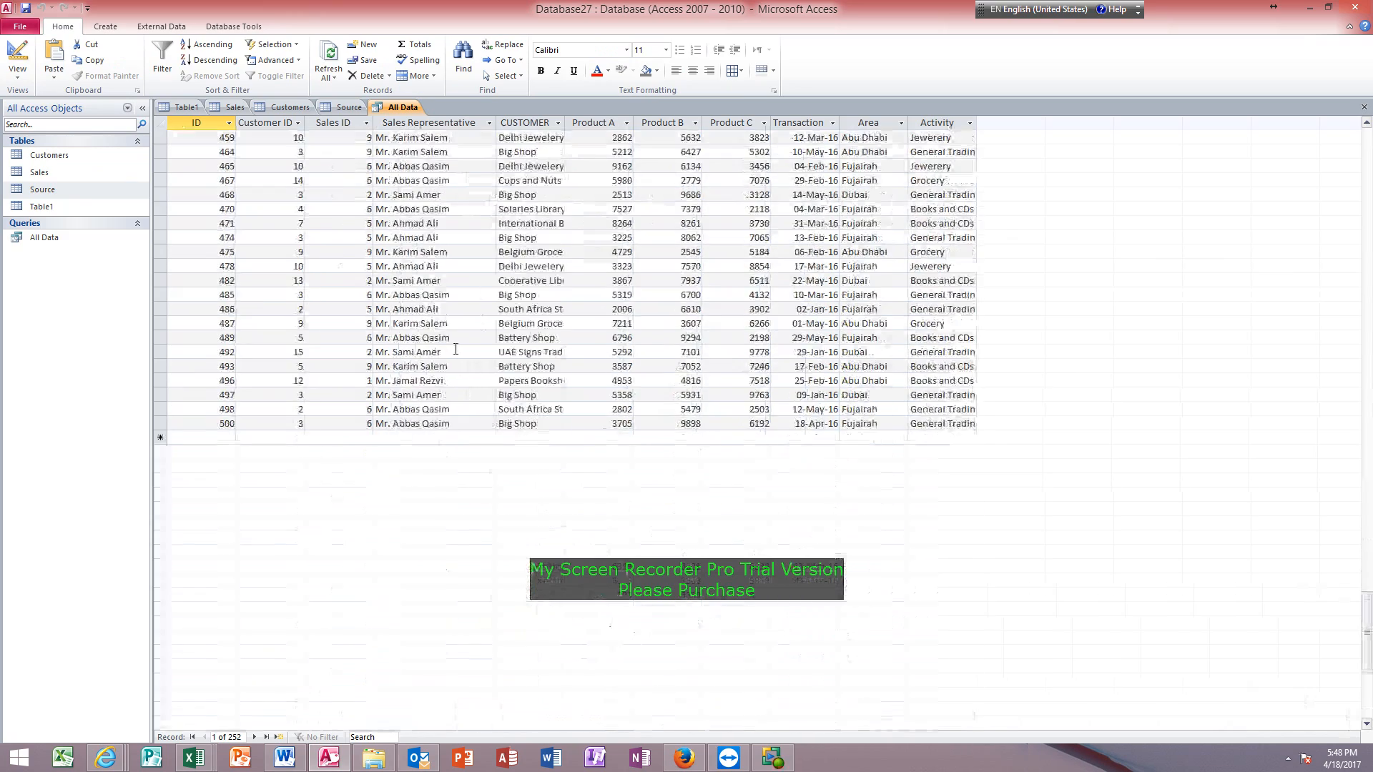
scroll(455, 349, "up", 20)
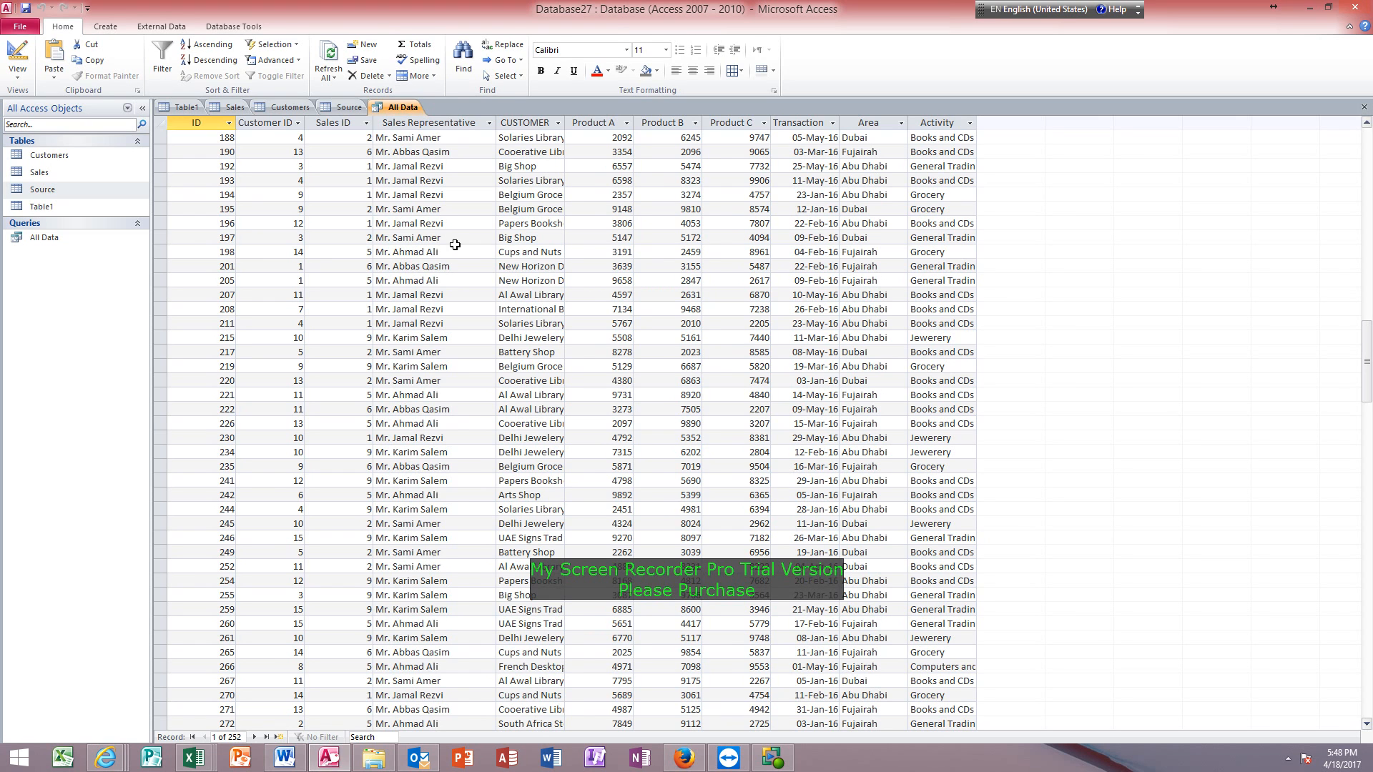
Save the filtered query as a separate query named Mr.
key("F12")
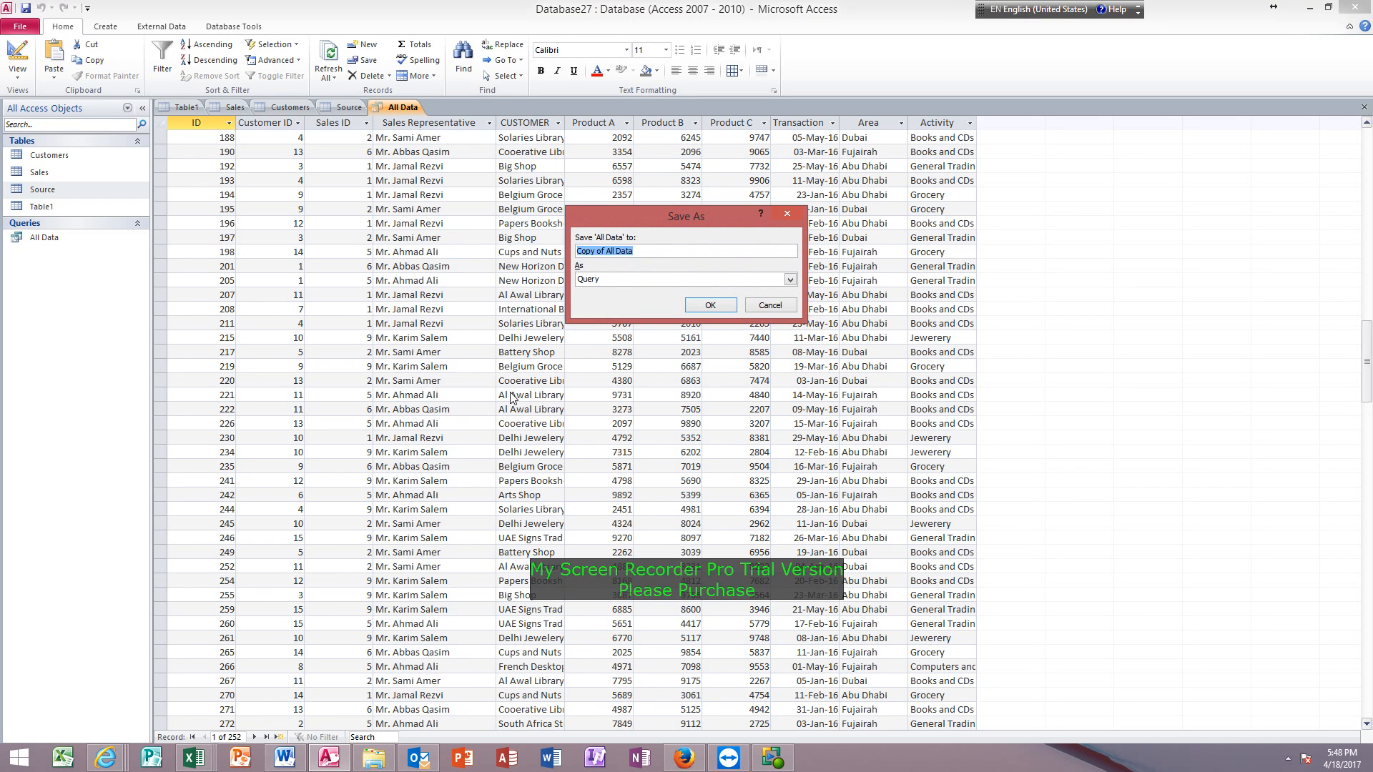
type("Mr")
left_click(722, 305)
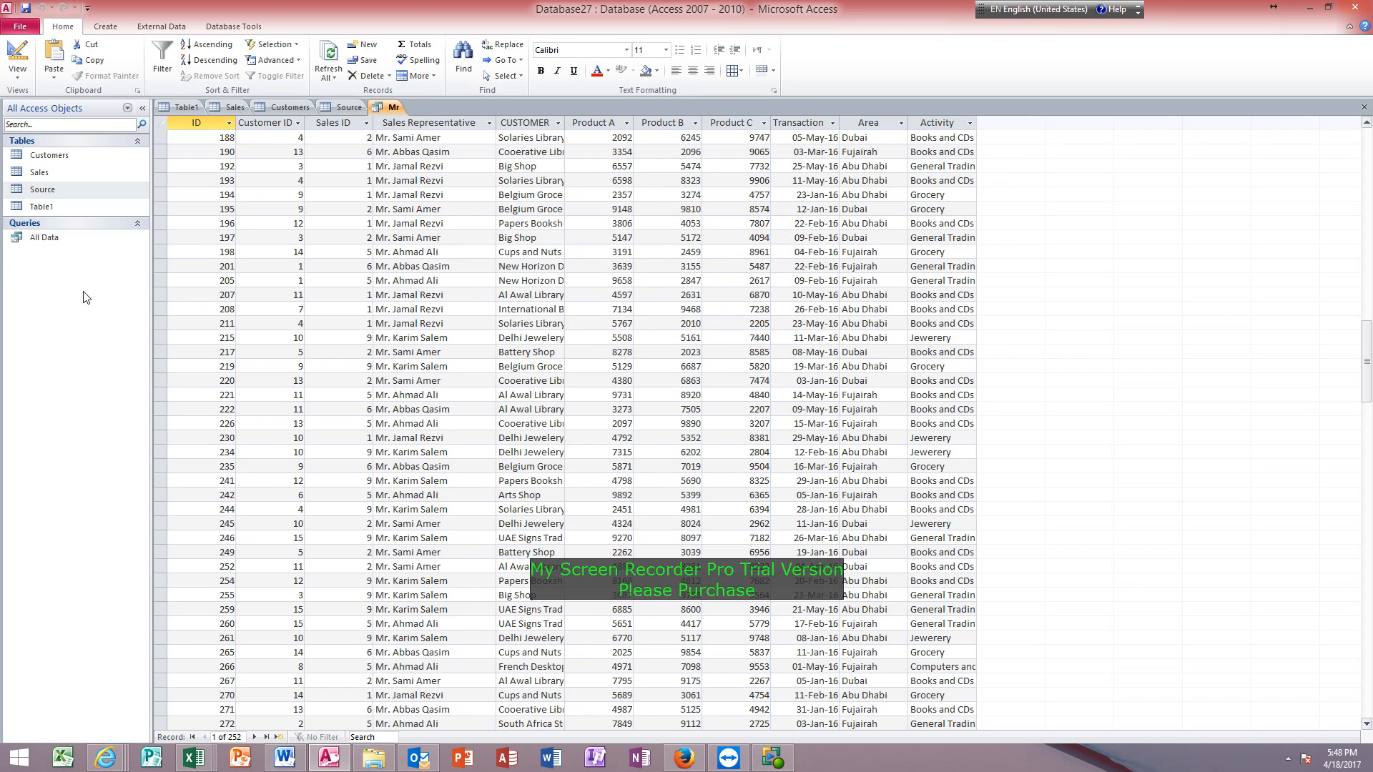
Open the saved All Data query and check its last record and its first record.
double_click(58, 238)
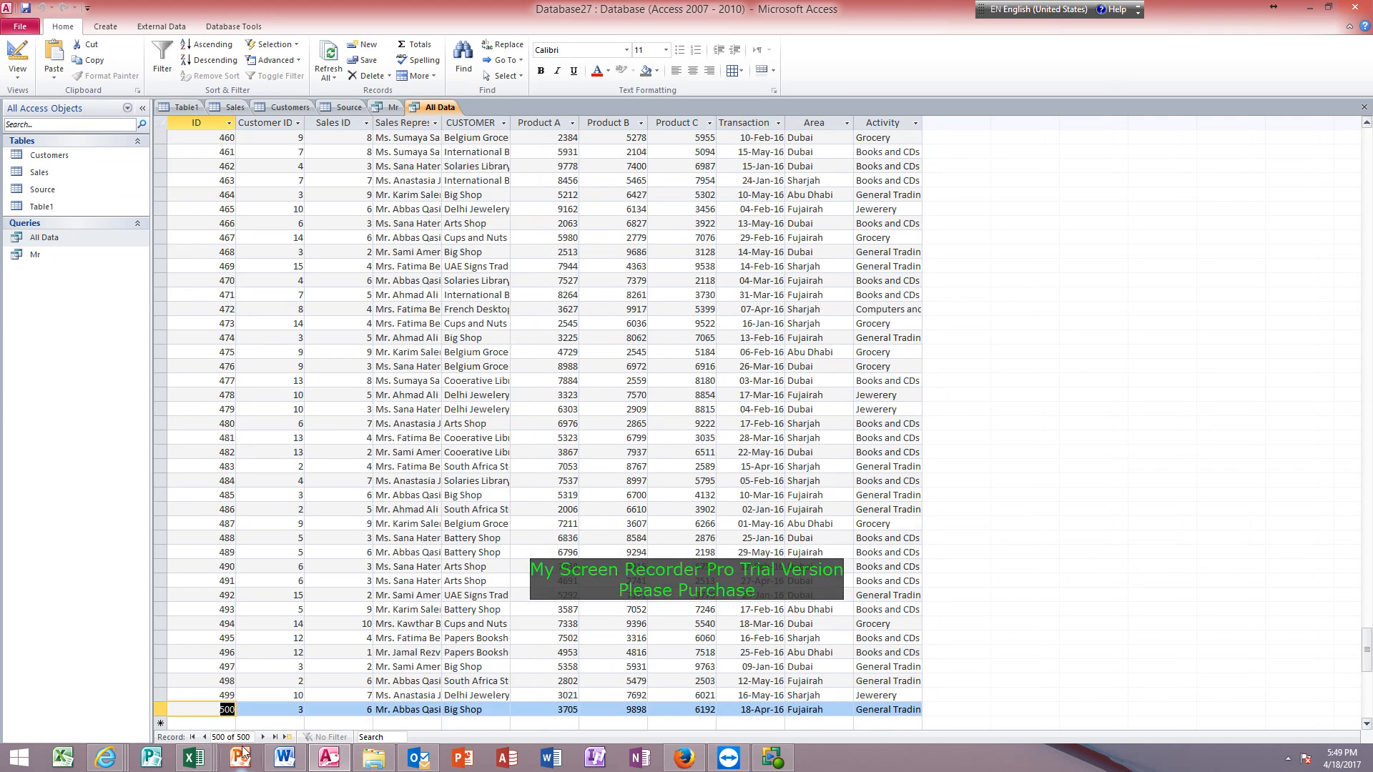
left_click(266, 737)
left_click(193, 737)
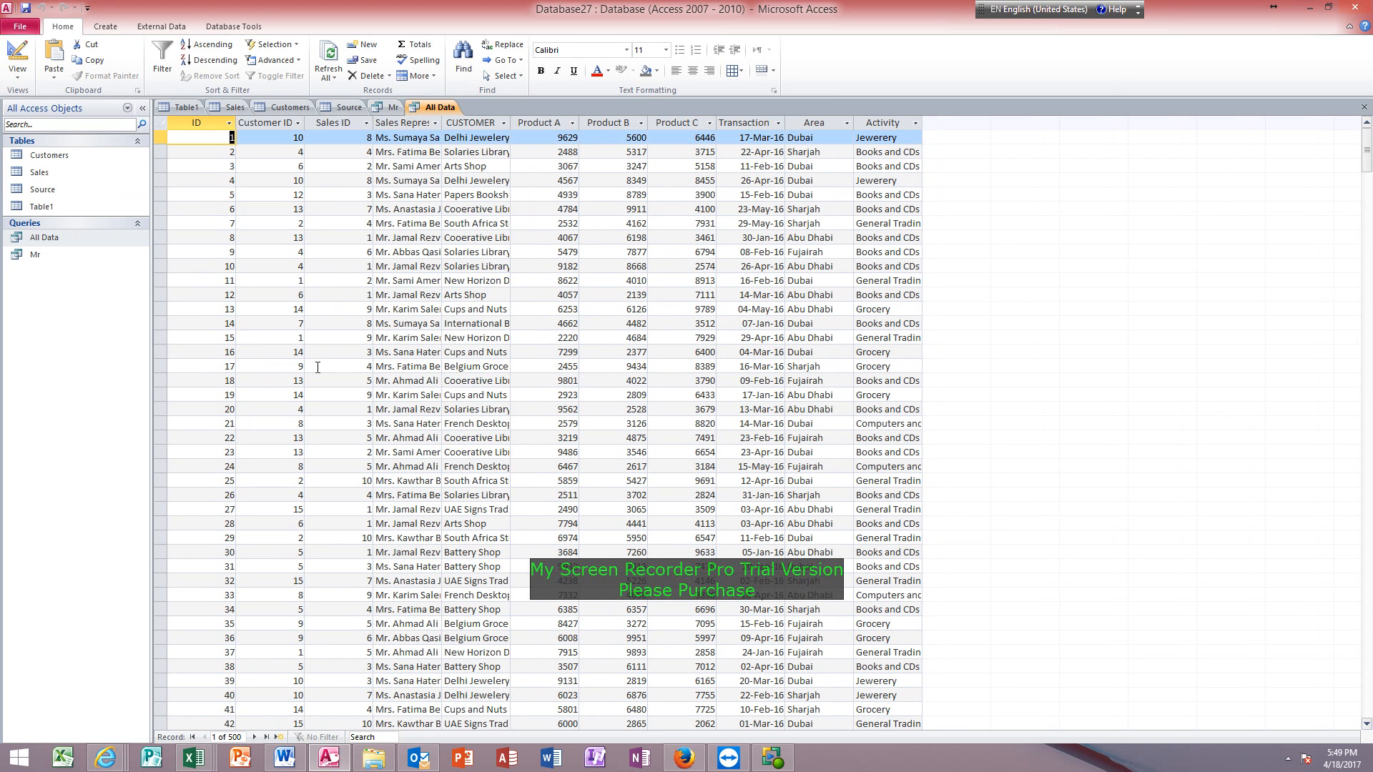
Widen the Sales Representative column of the All Data query to show the full entries.
left_click(346, 252)
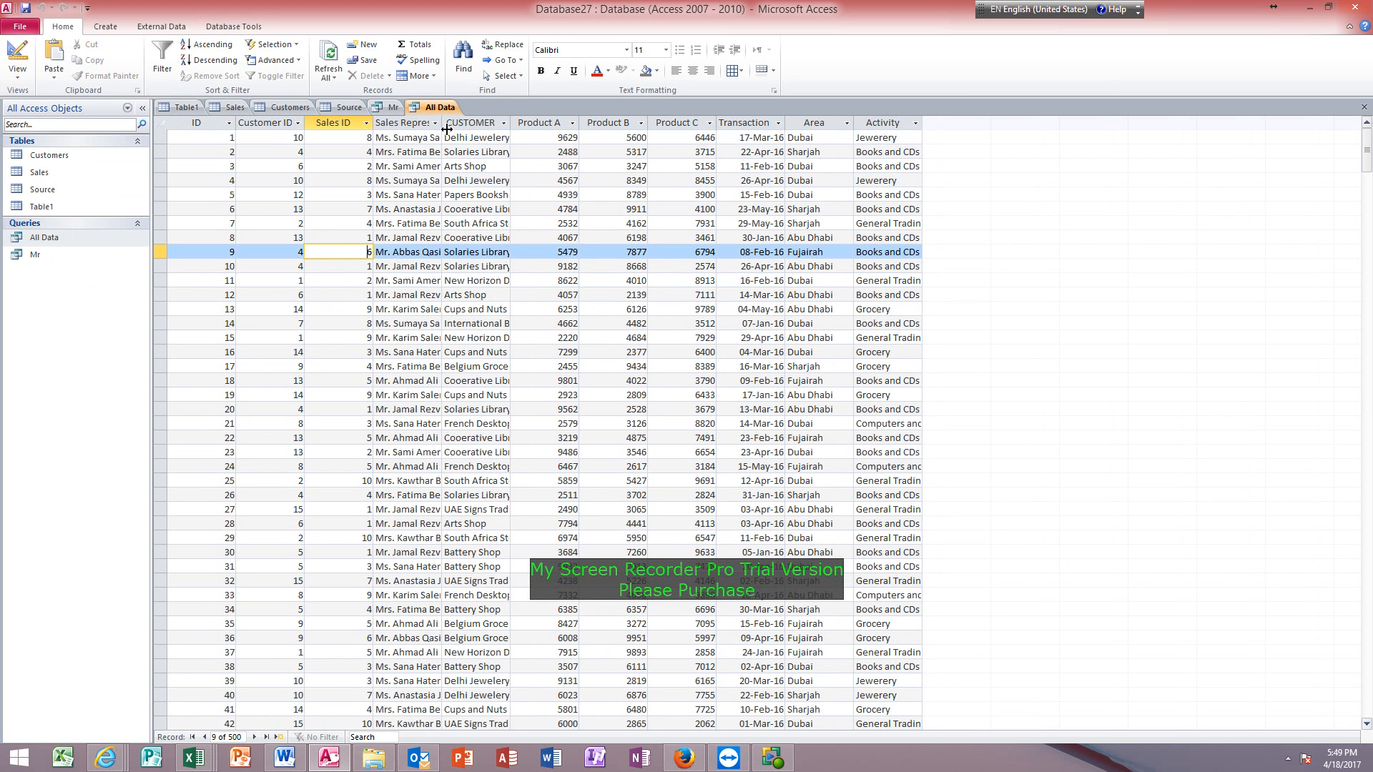
left_click_drag(443, 124, 504, 215)
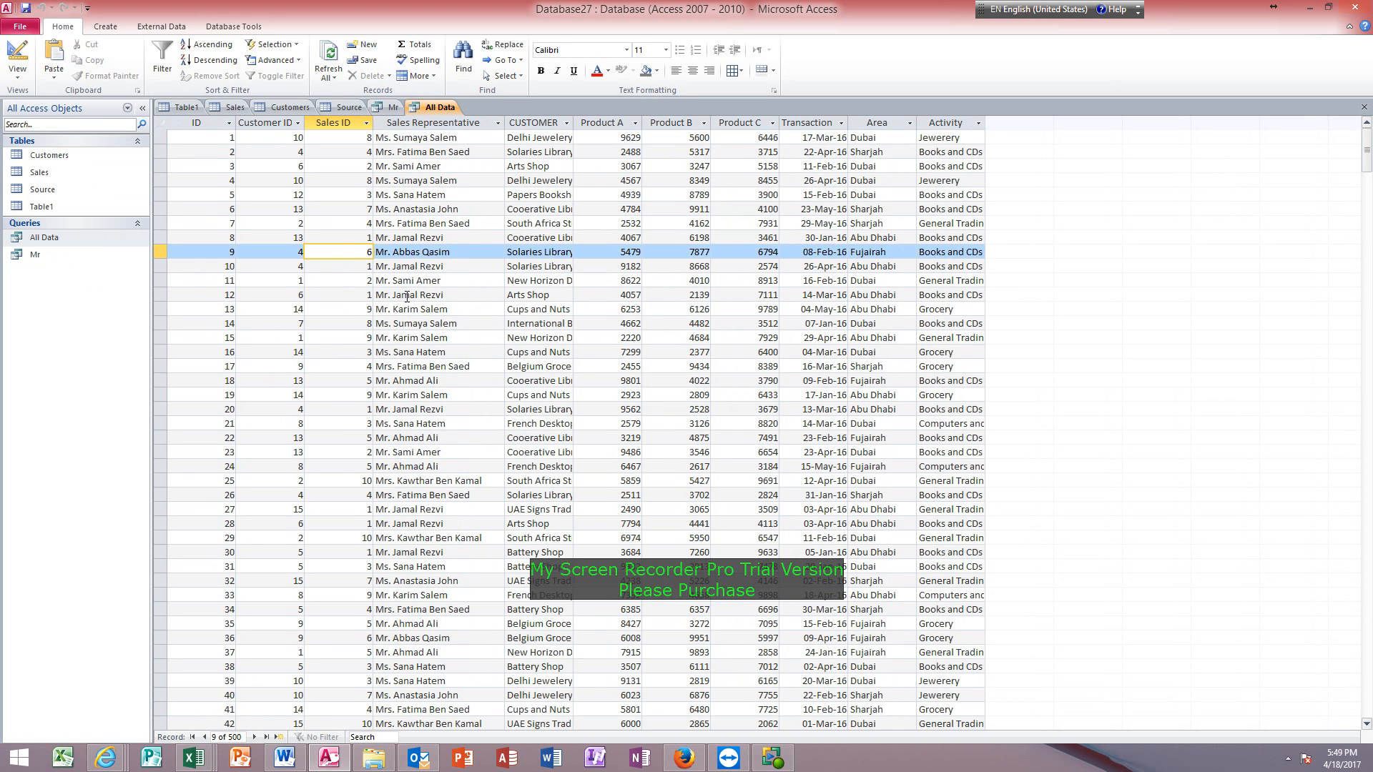
double_click(407, 295)
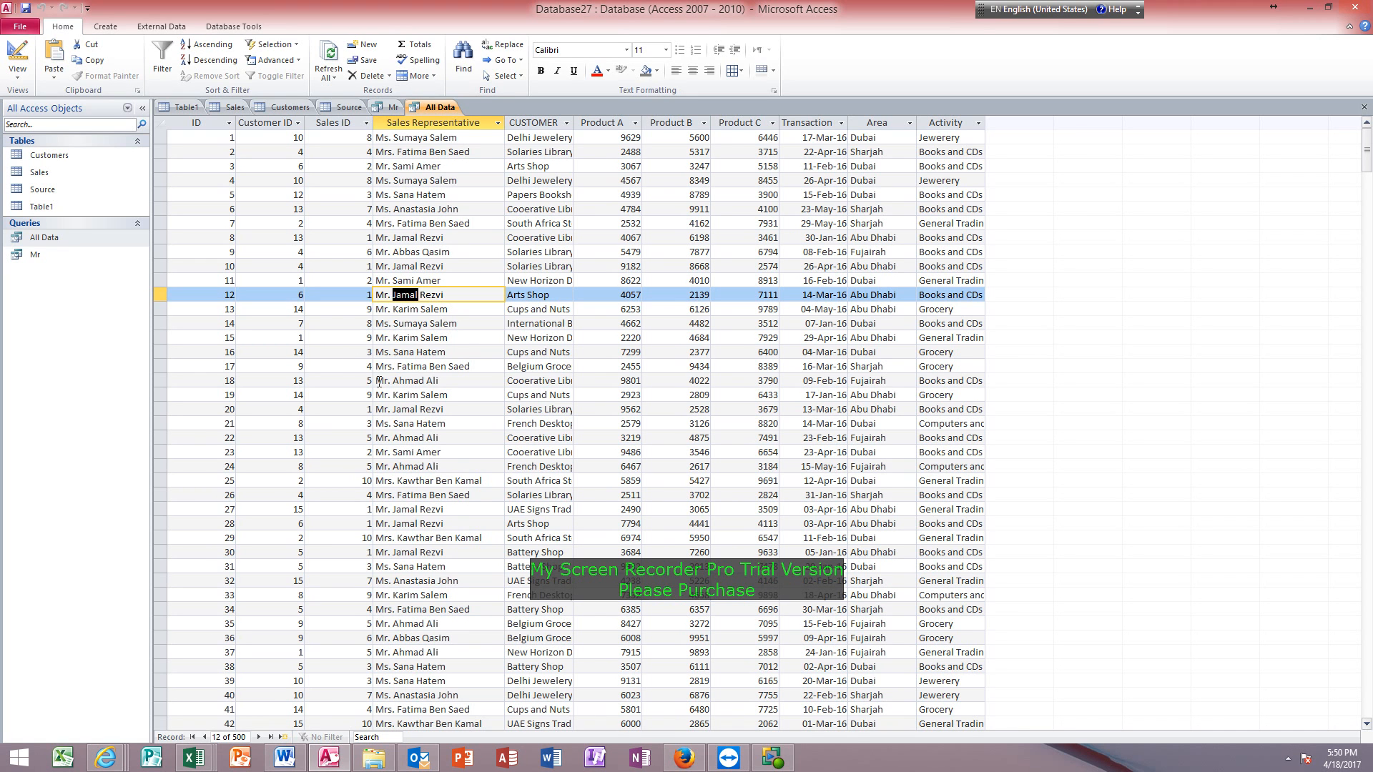
Filter All Data by a Sales Representative criterion with one representative's first name between asterisk wildcards, and look through the results in Datasheet view.
left_click(16, 55)
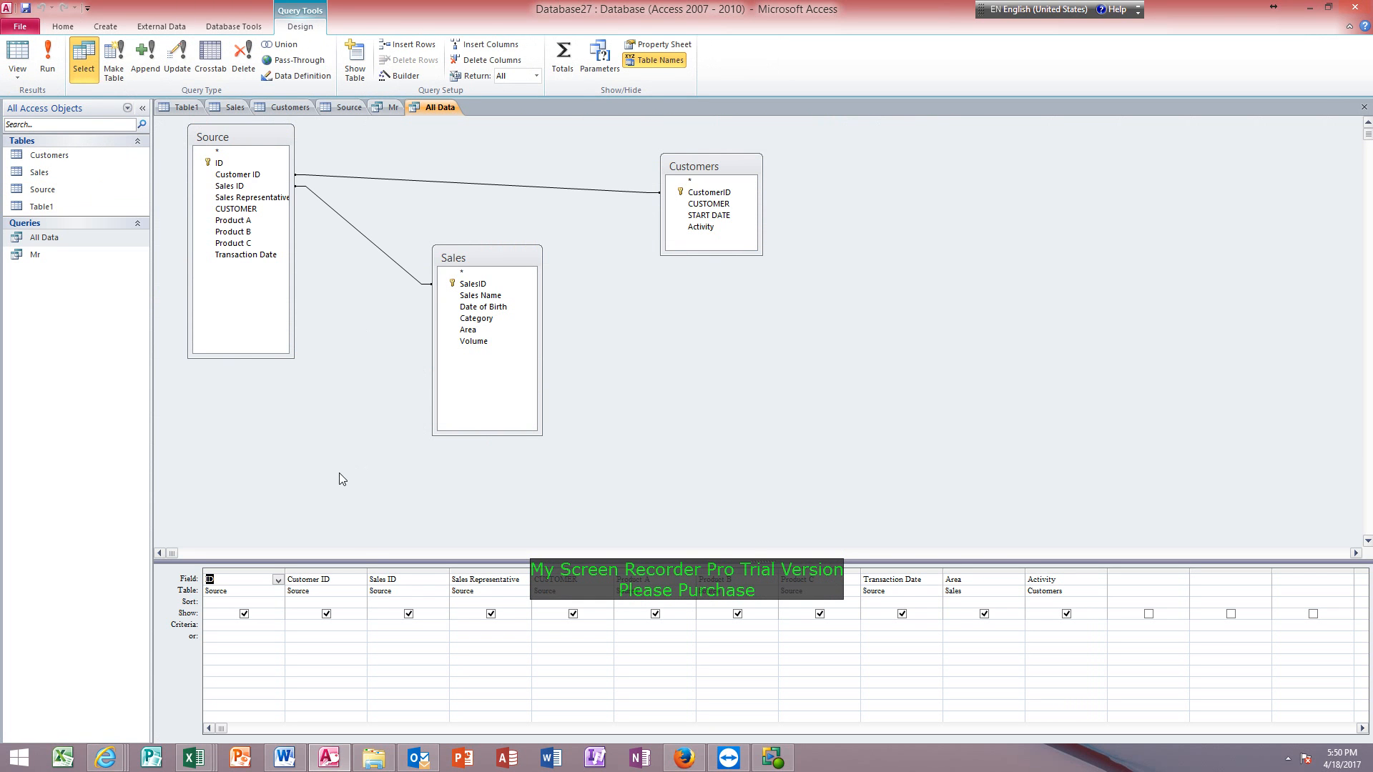
left_click(468, 625)
type("*jamal*")
key("Tab")
left_click(18, 56)
scroll(336, 437, "down", 5)
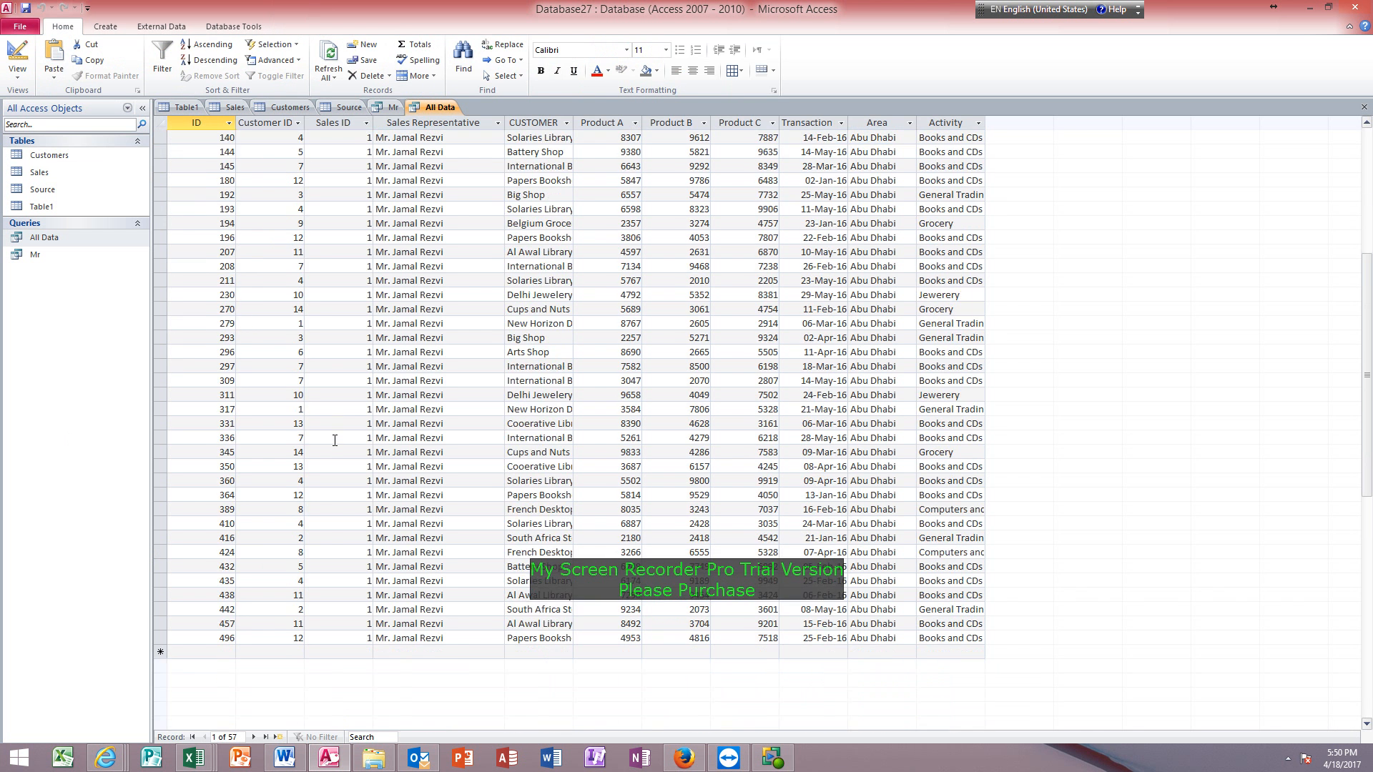
scroll(335, 436, "up", 5)
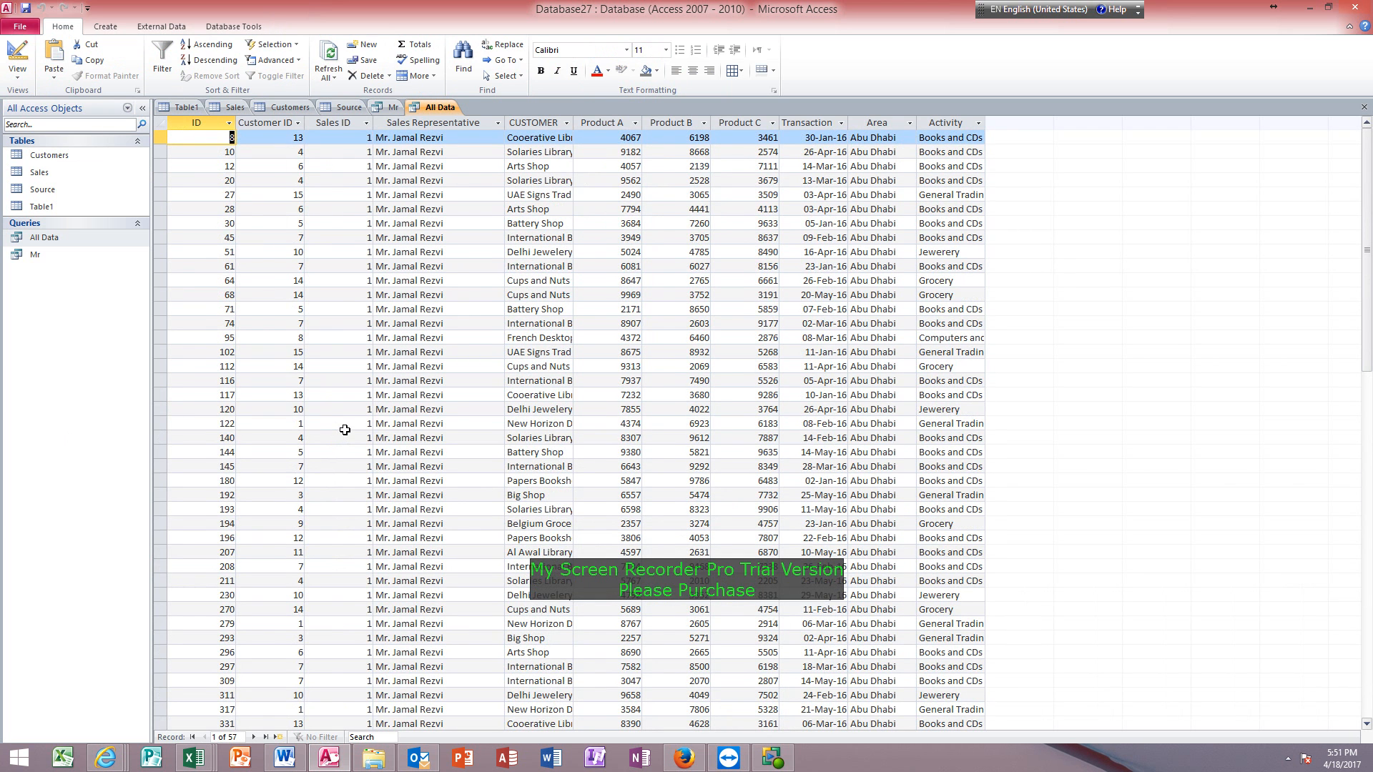
Save the filtered query as a separate query named with the representative's first name.
key("F12")
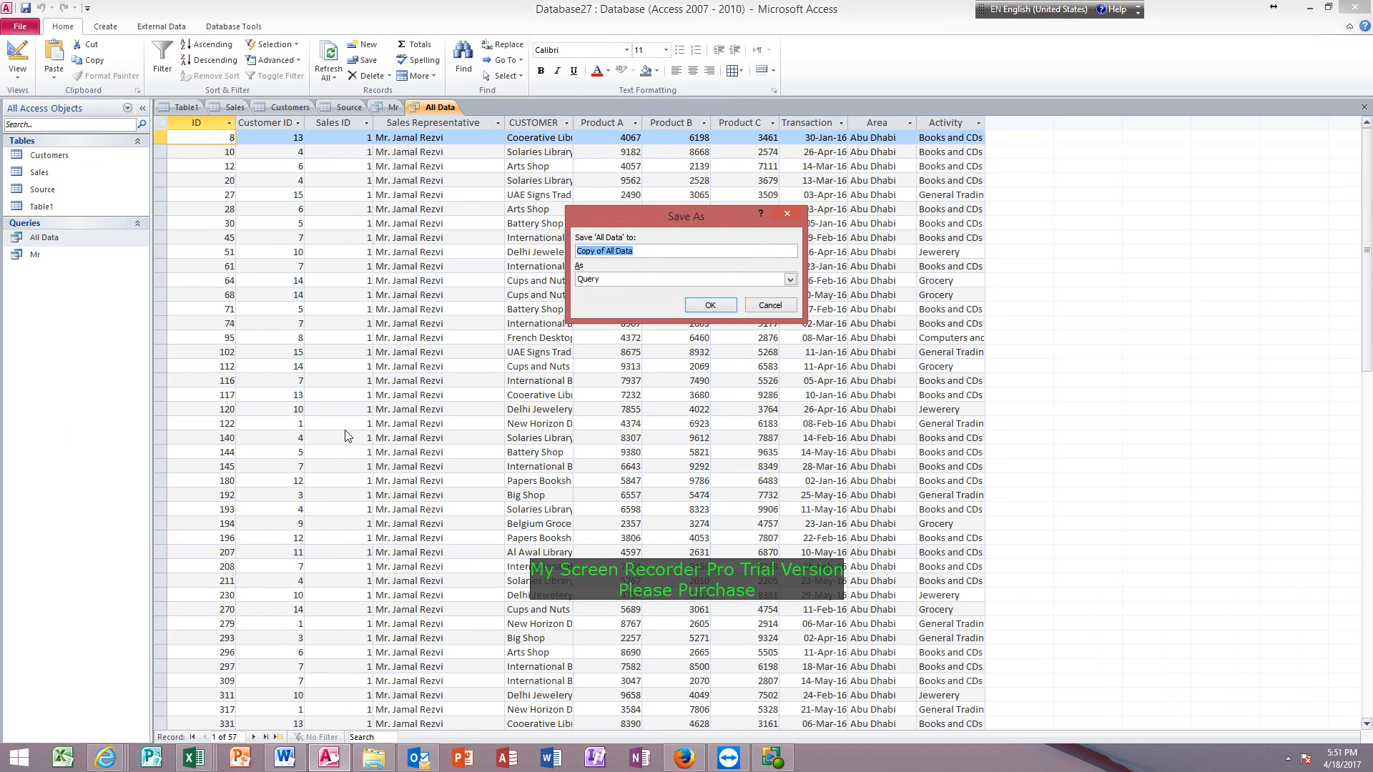
type("Jamal")
key("Return")
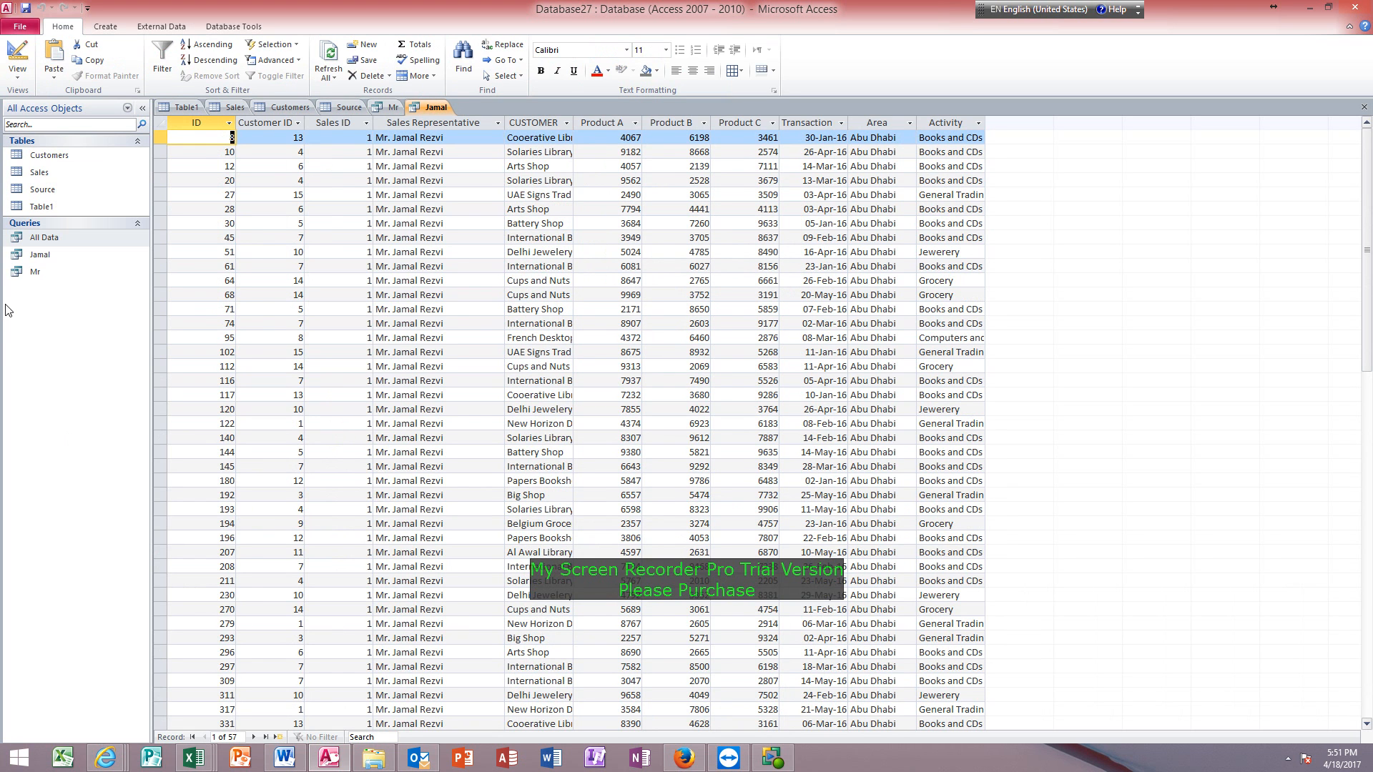
Reopen the All Data query, set the Product A criterion to >4000, and look through the results in Datasheet view.
double_click(50, 238)
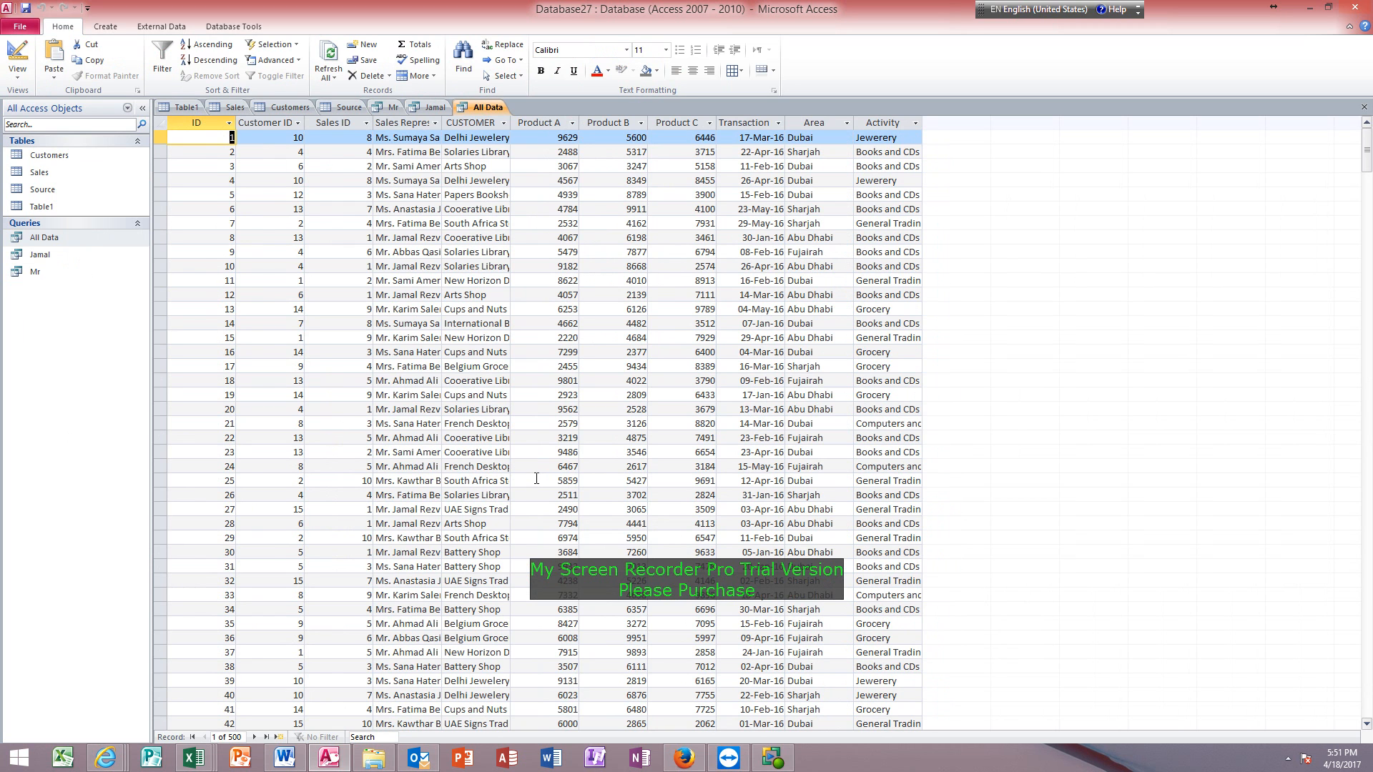
left_click(543, 395)
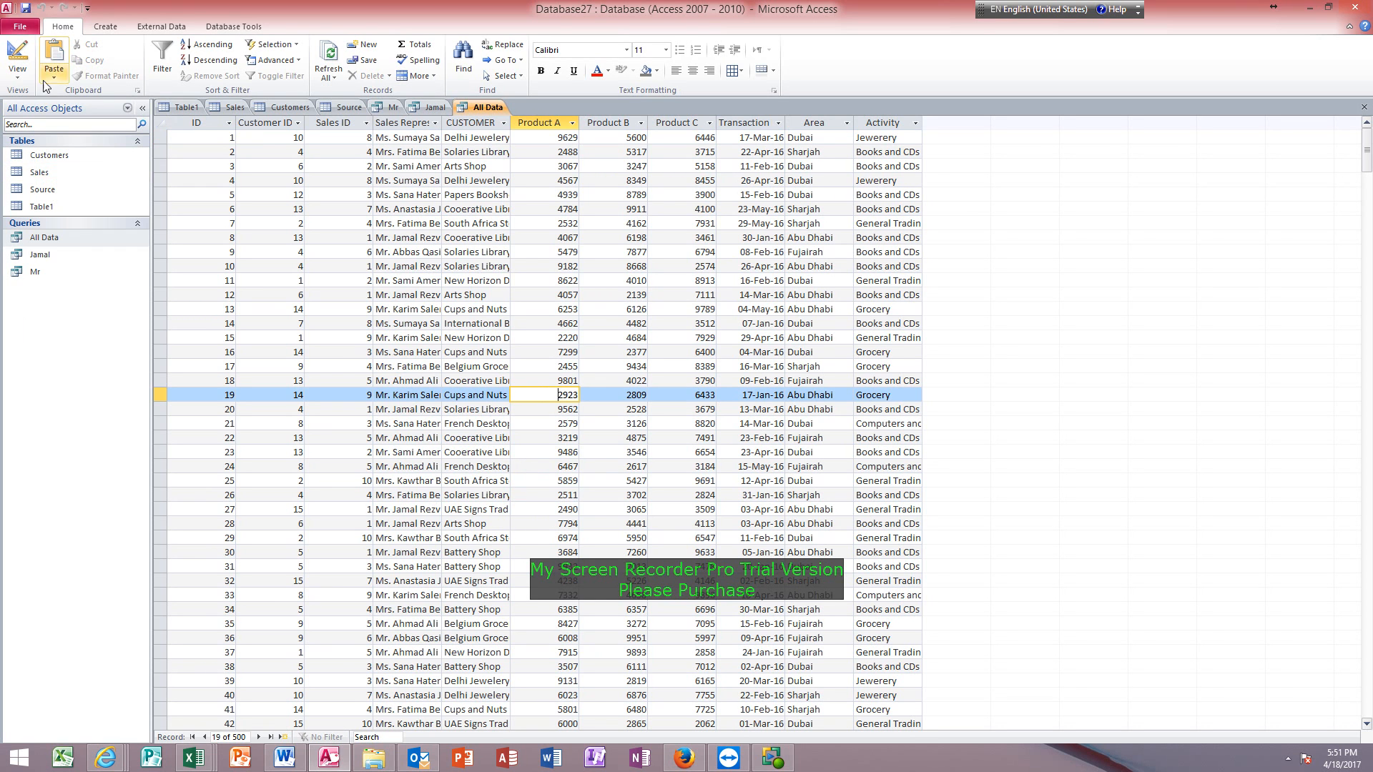
left_click(18, 54)
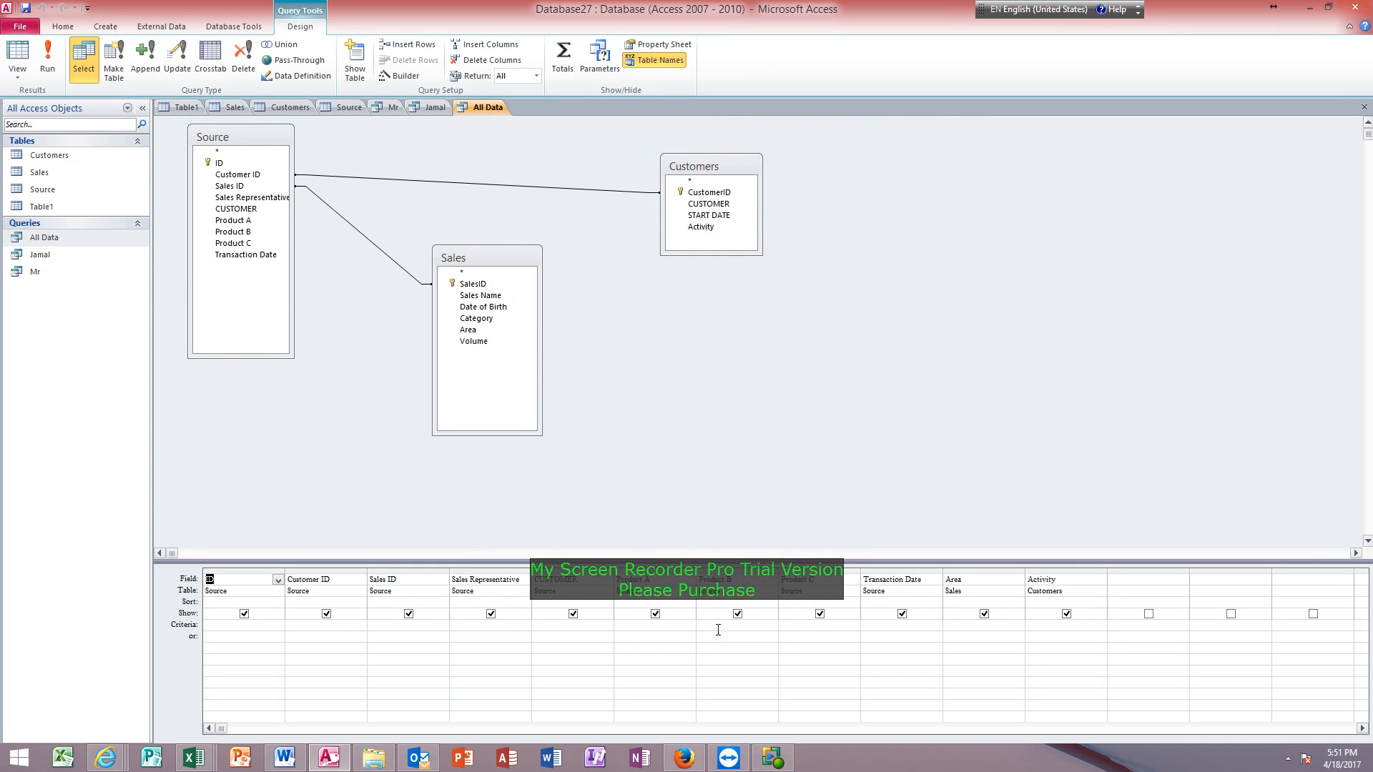
left_click(679, 629)
type(">4000")
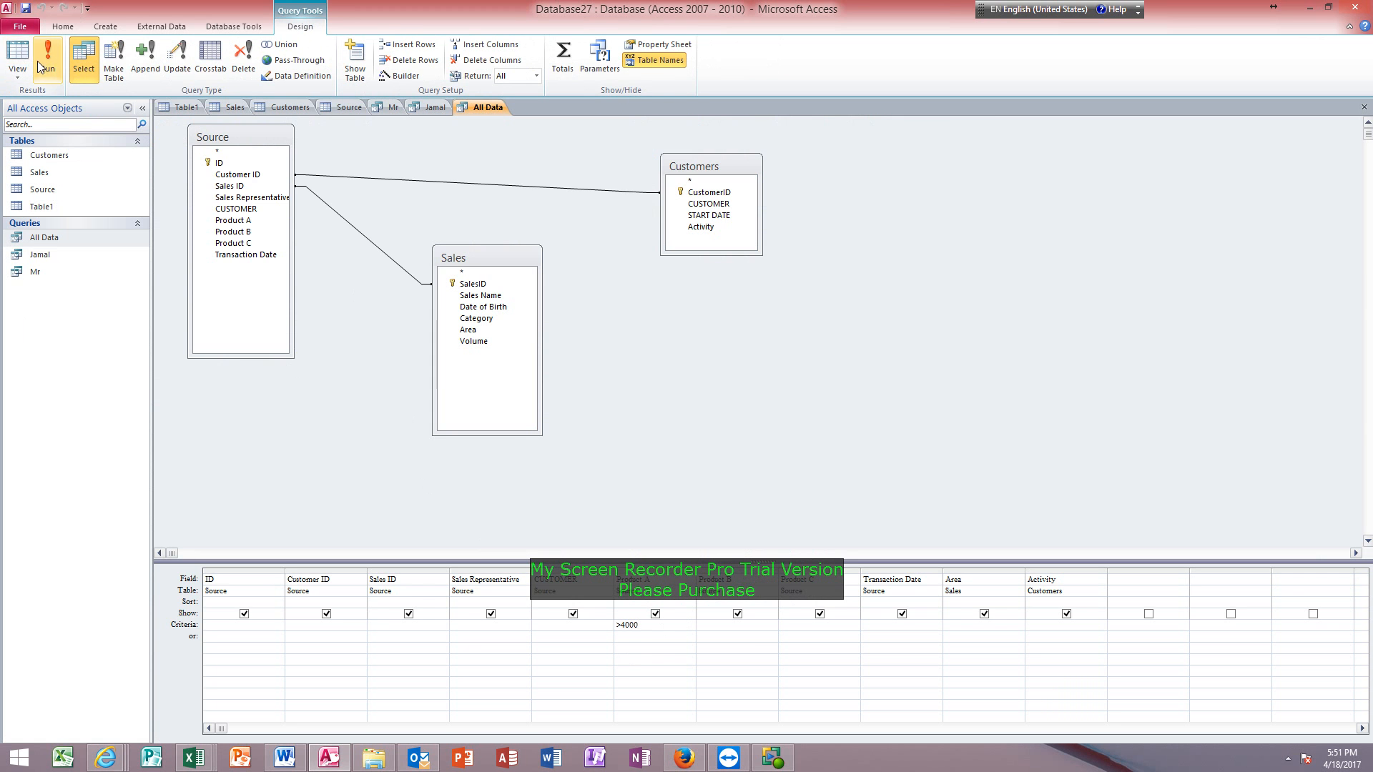
left_click(18, 51)
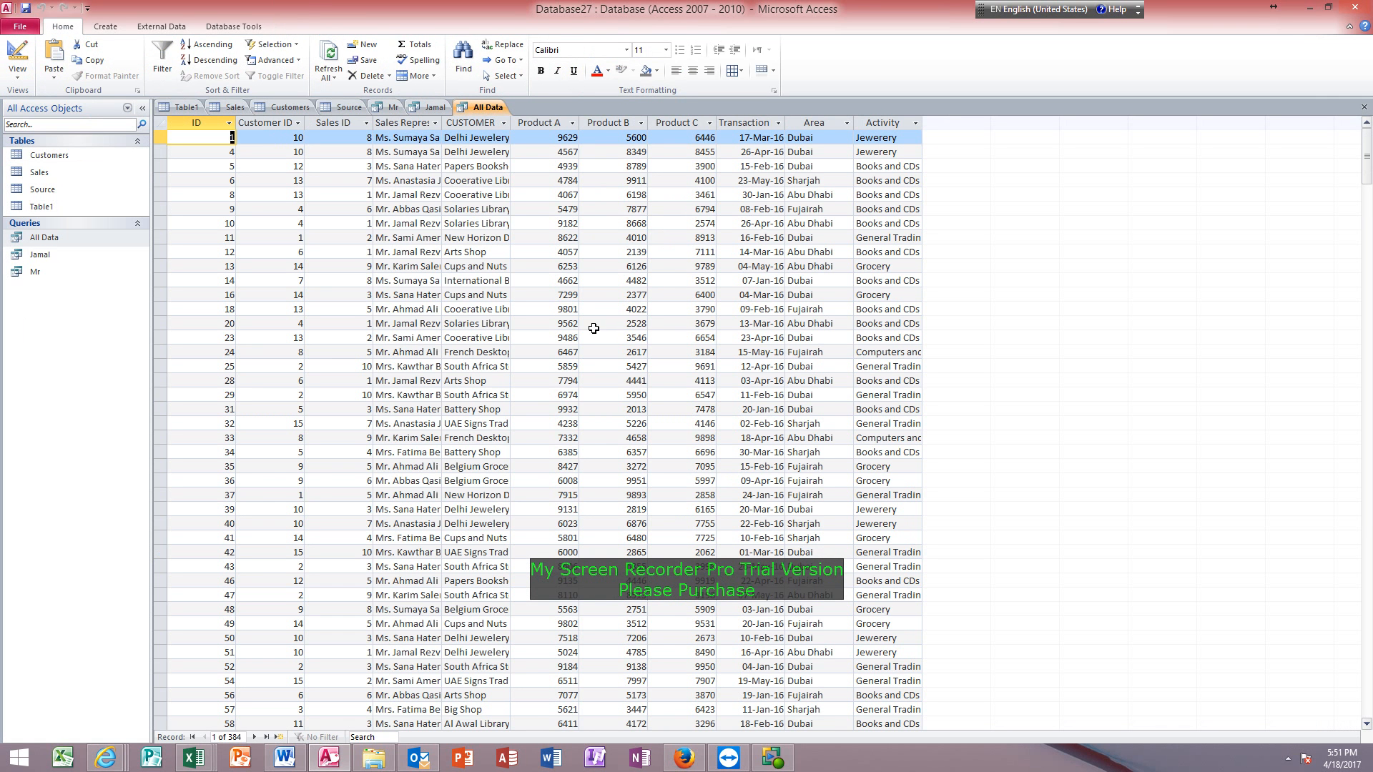
scroll(545, 220, "down", 20)
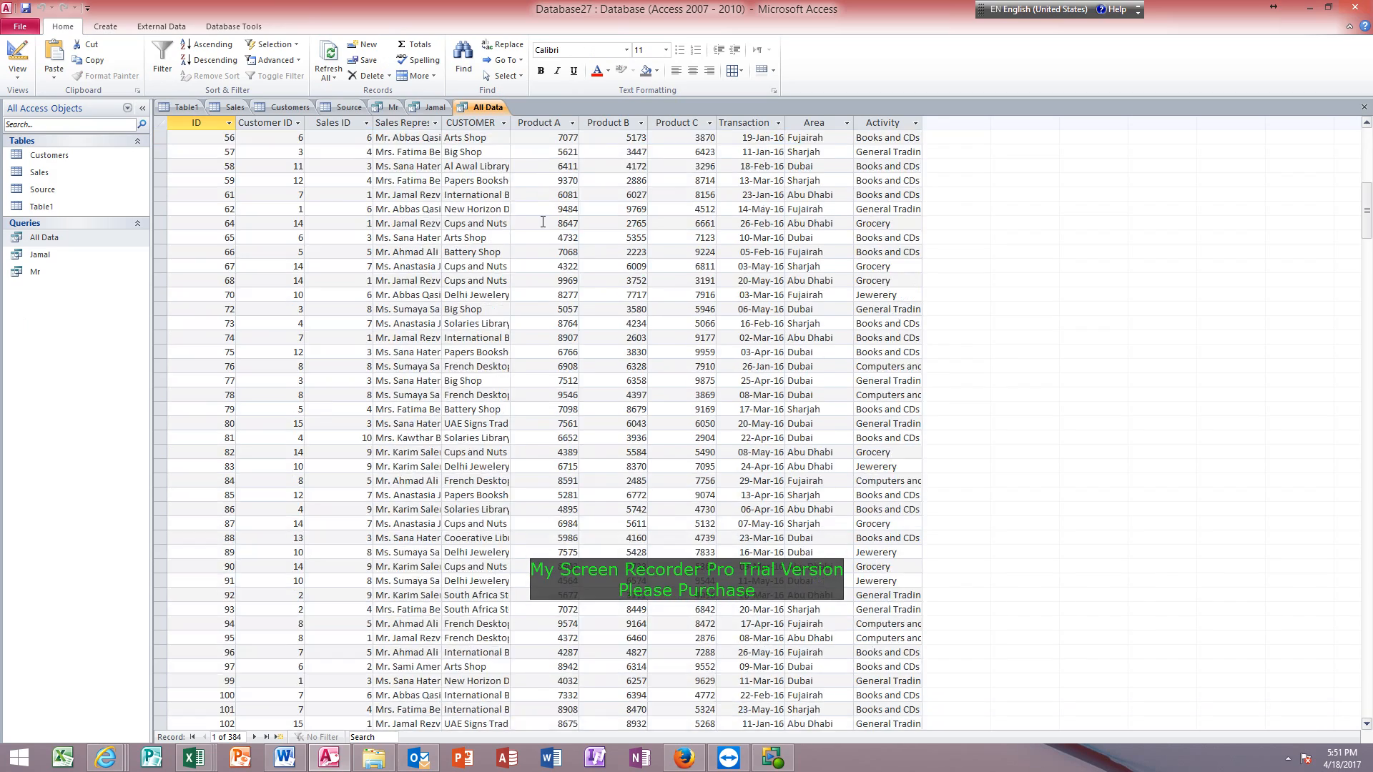
scroll(545, 220, "down", 20)
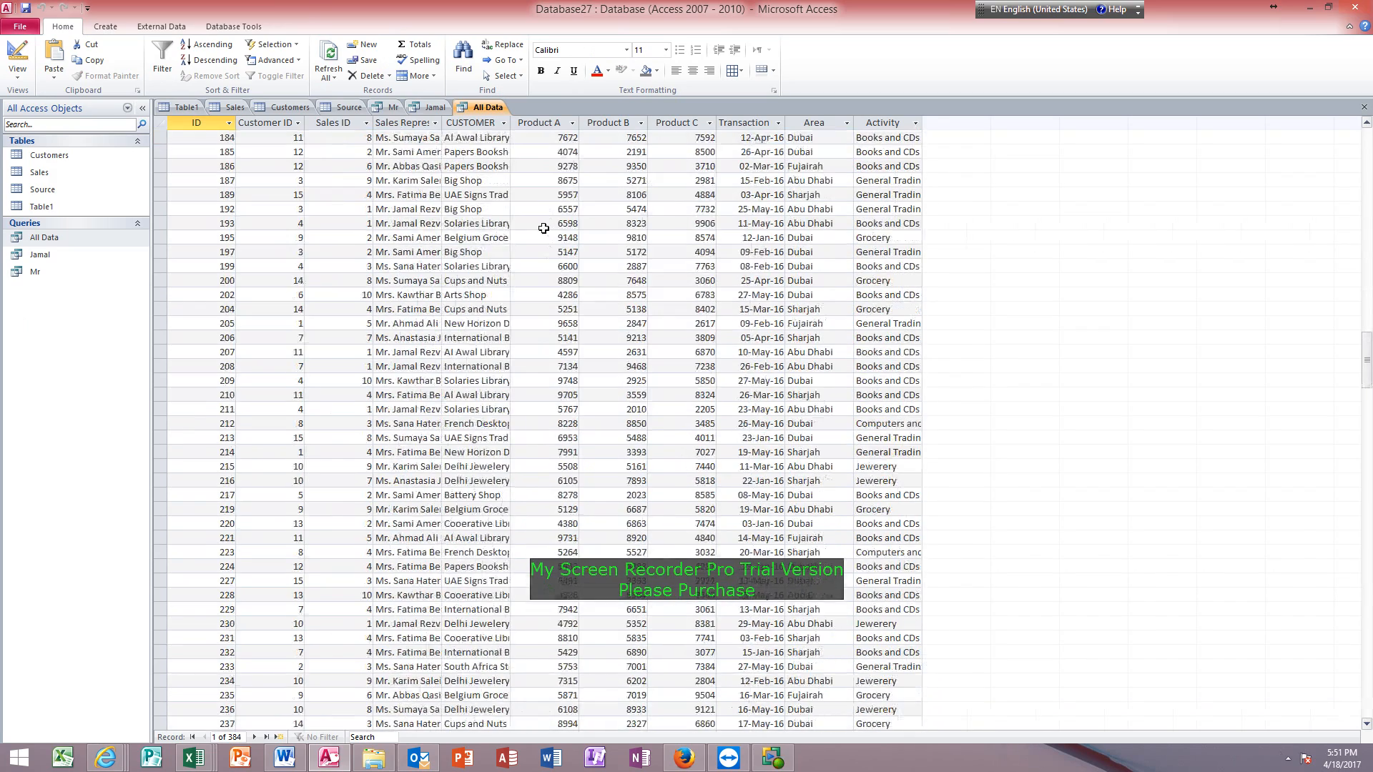
Save the query filtered on Product A as a separate query named > 4000.
key("F12")
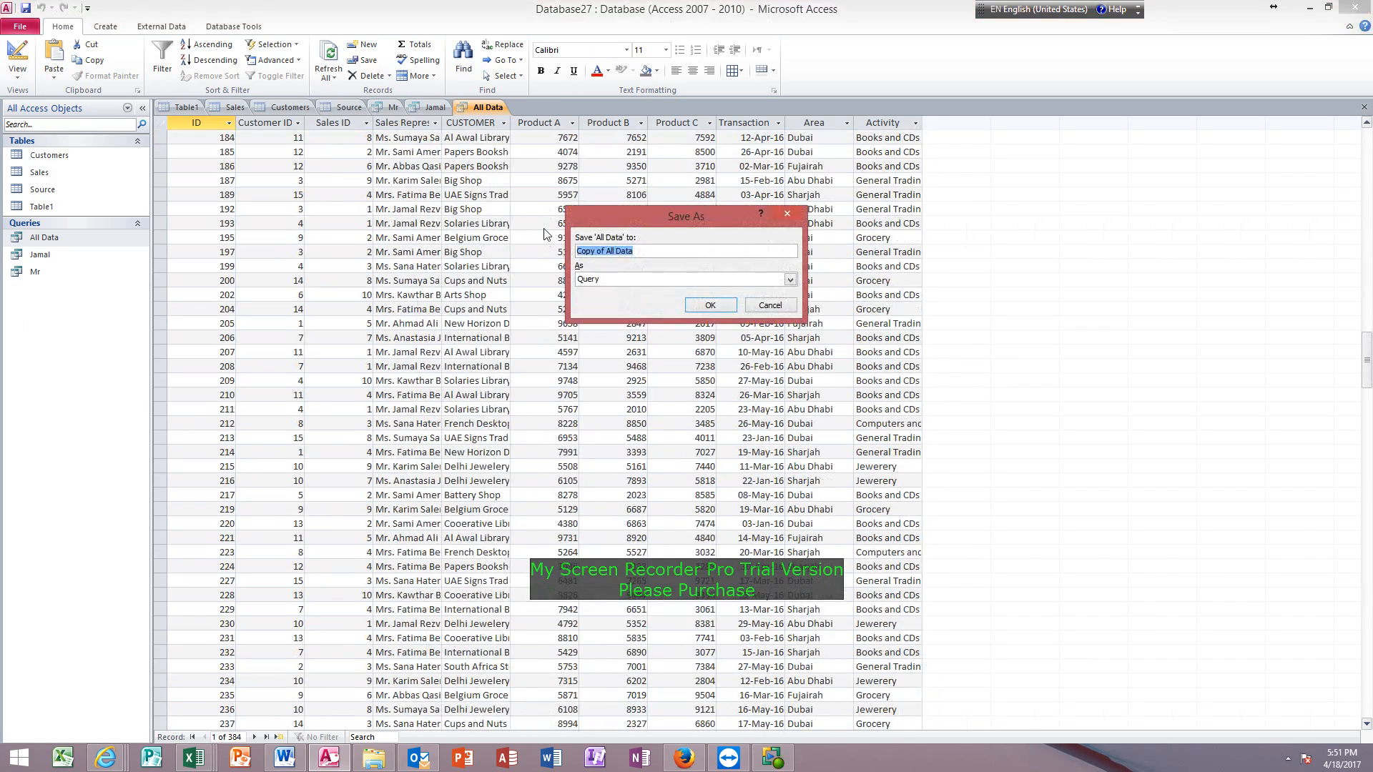
key("BackSpace")
type("> 4000")
key("Return")
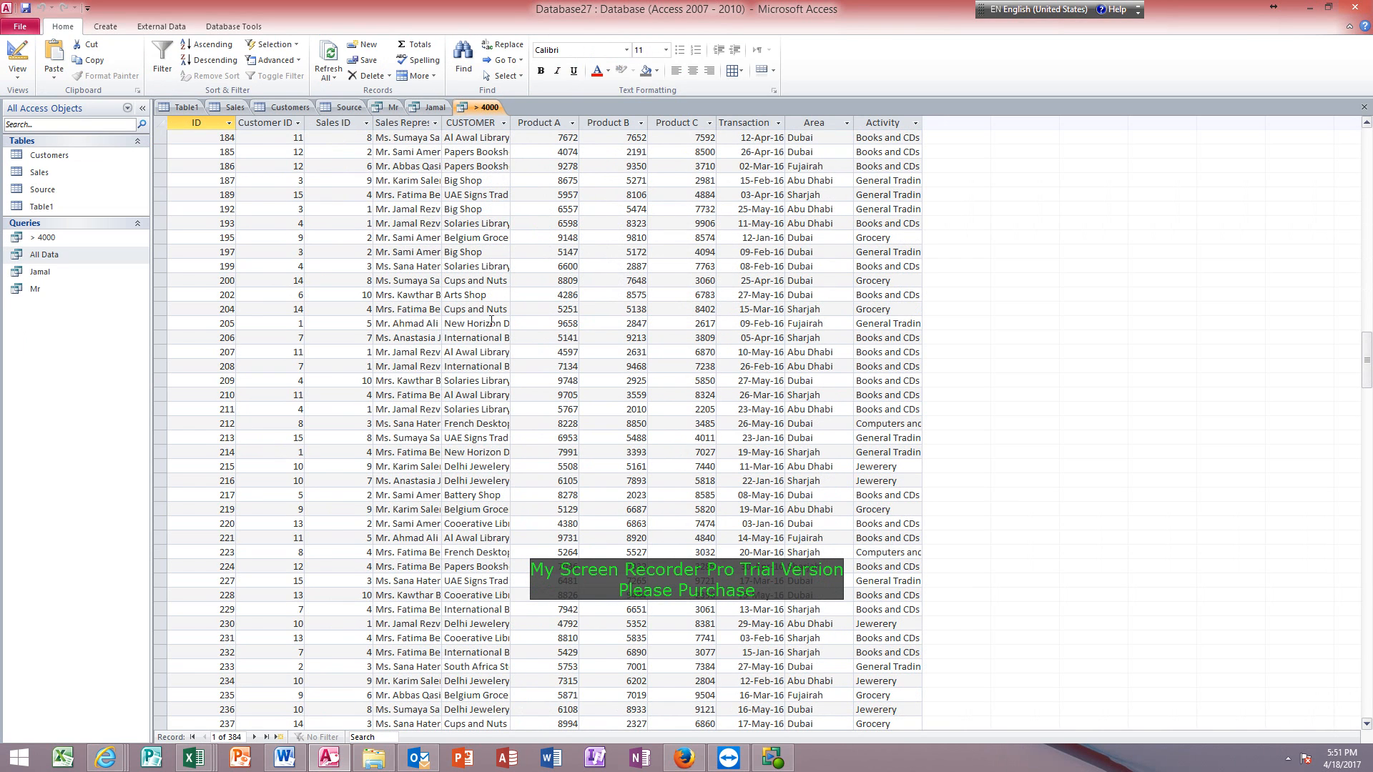
Reopen the All Data query in Design view, widen the Product B grid column and set its criterion to between 3000 and 5000.
double_click(66, 253)
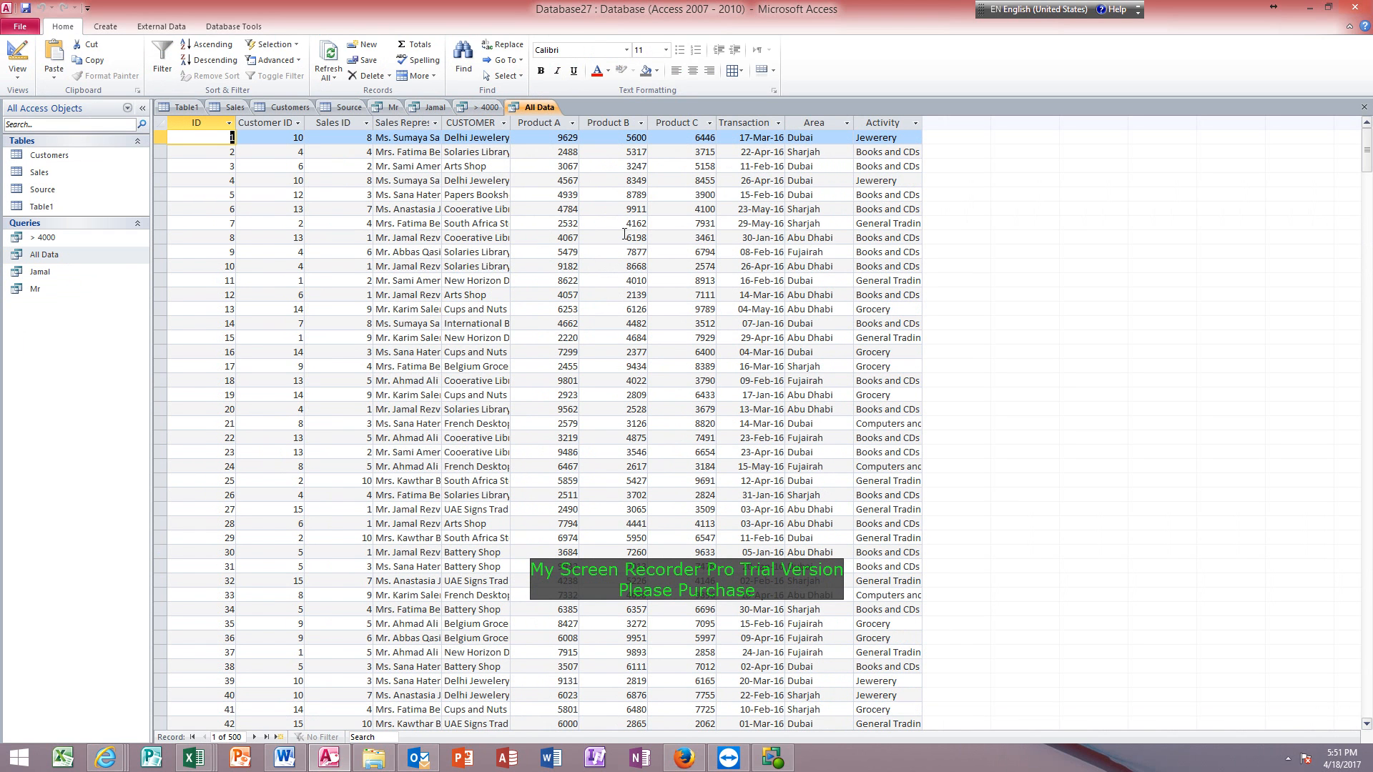
left_click(620, 224)
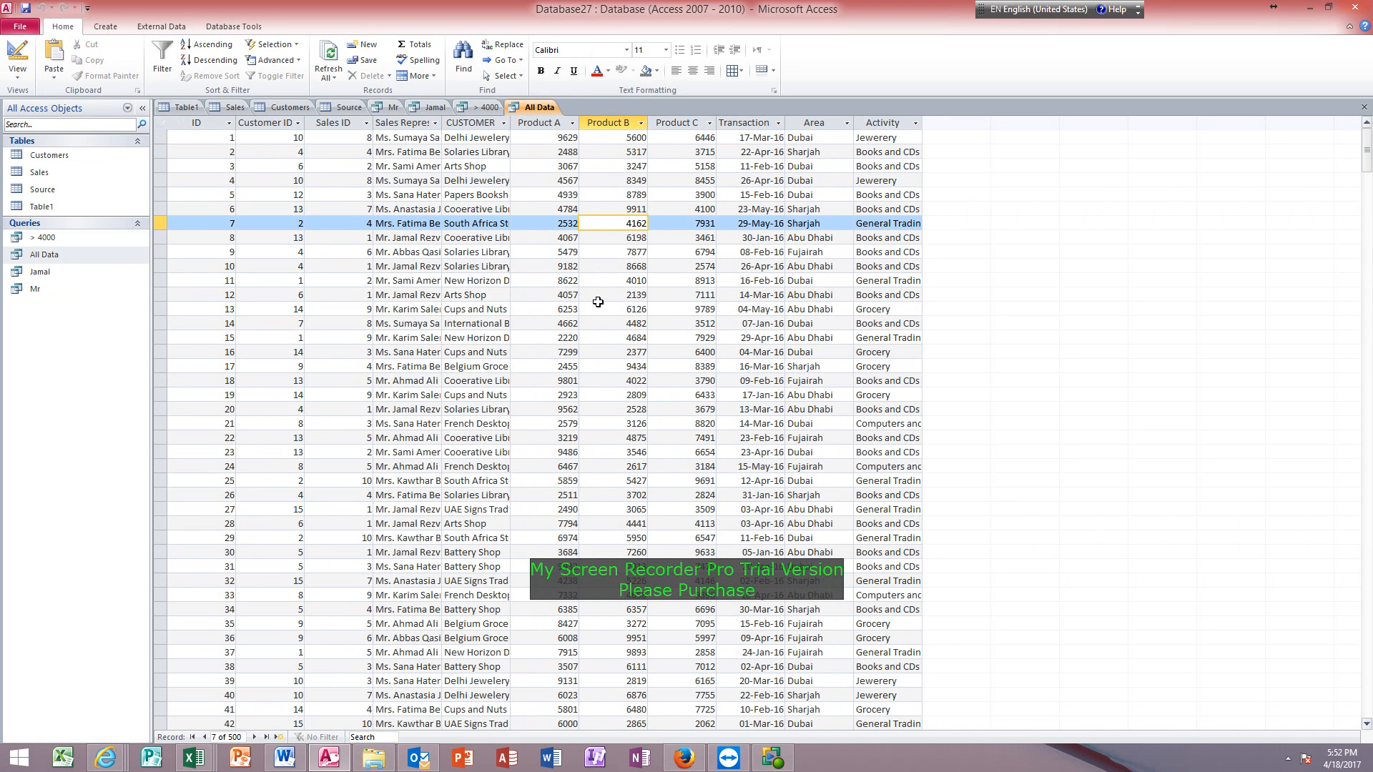
left_click(11, 55)
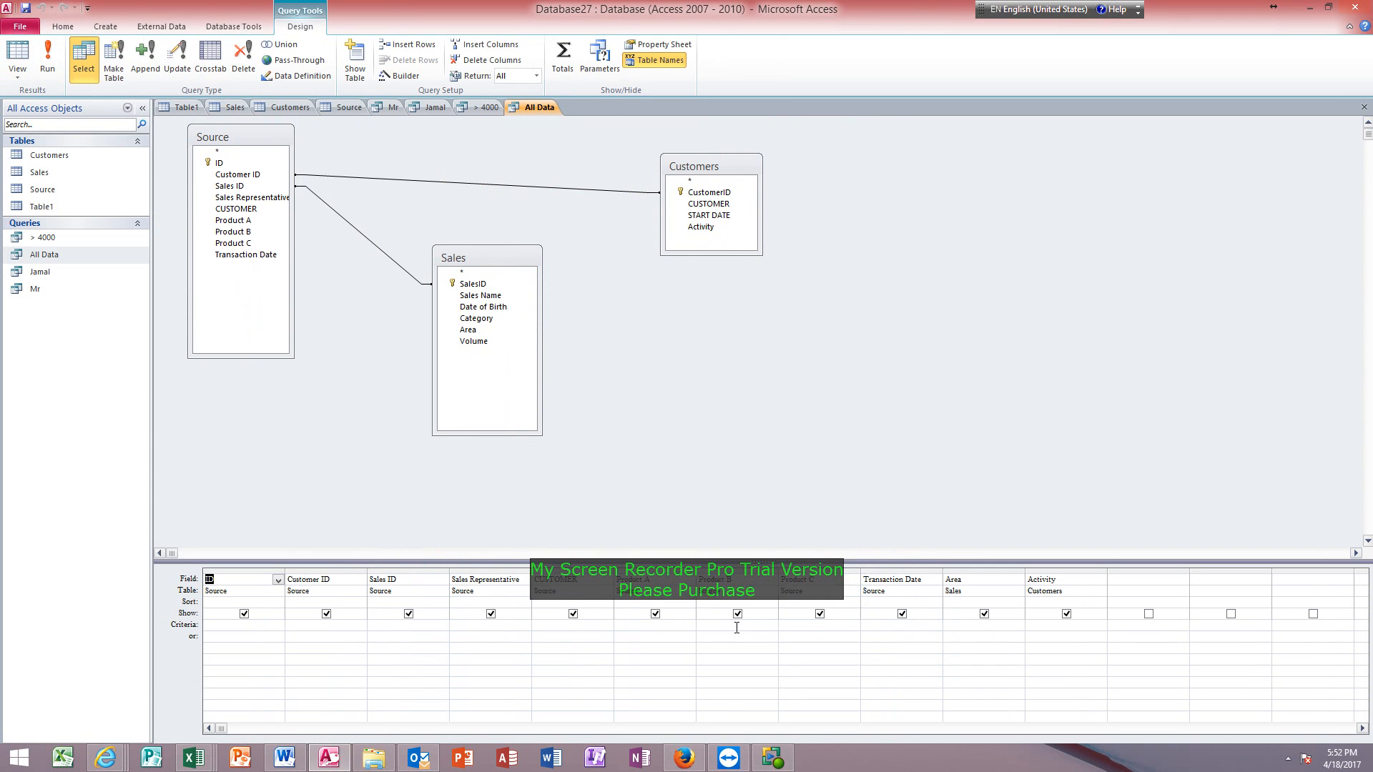
left_click(711, 629)
left_click_drag(778, 570, 912, 570)
type("be")
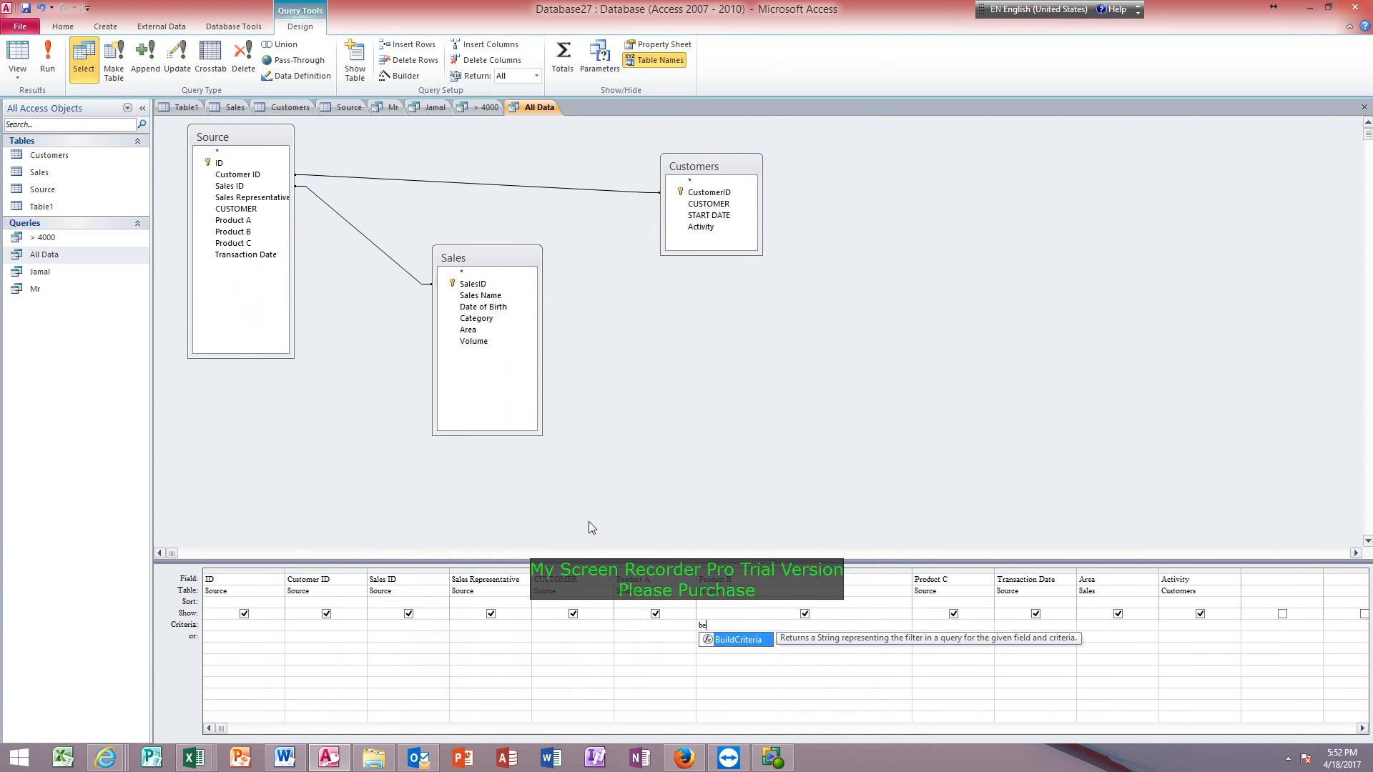
type("tween 3")
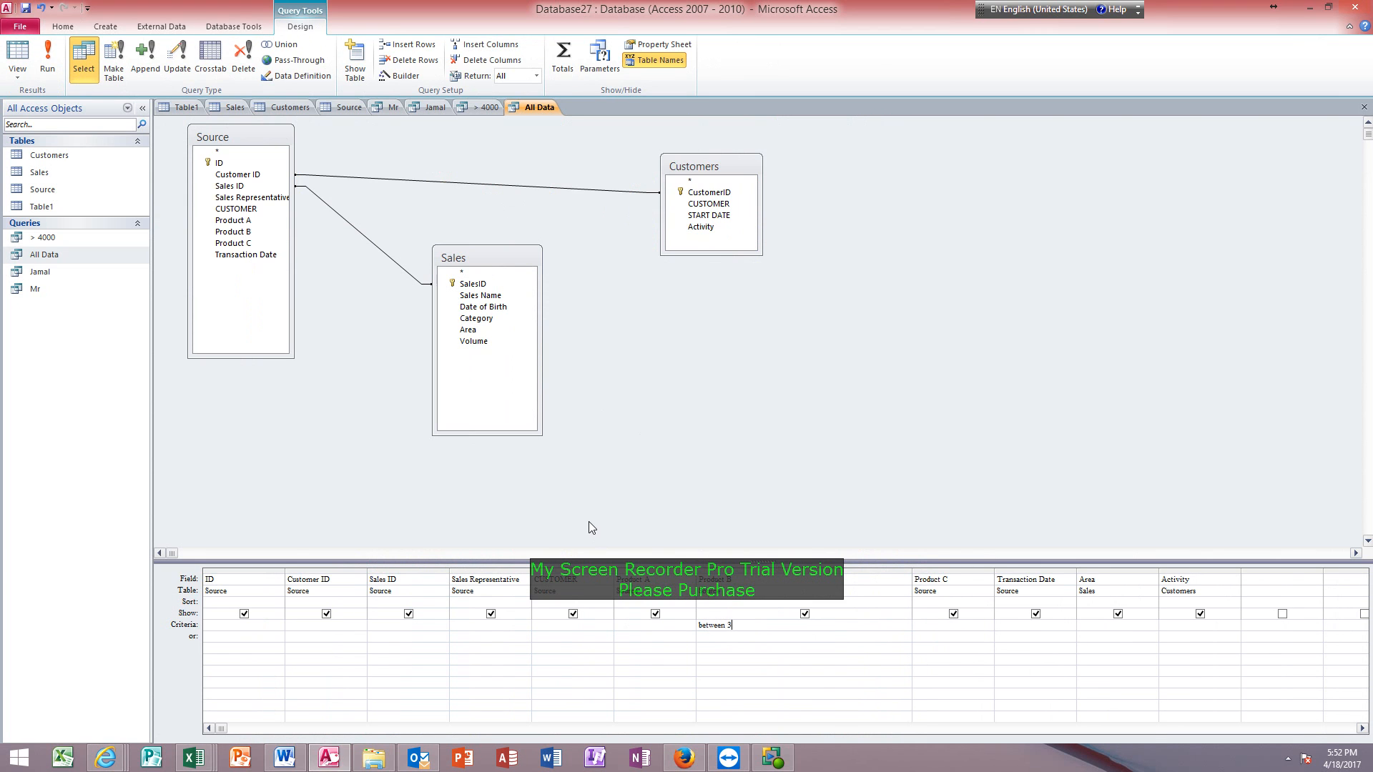
type("000 and 5000")
key("Tab")
Show the query in Datasheet view and look through the records filtered by the Product B range.
left_click(17, 51)
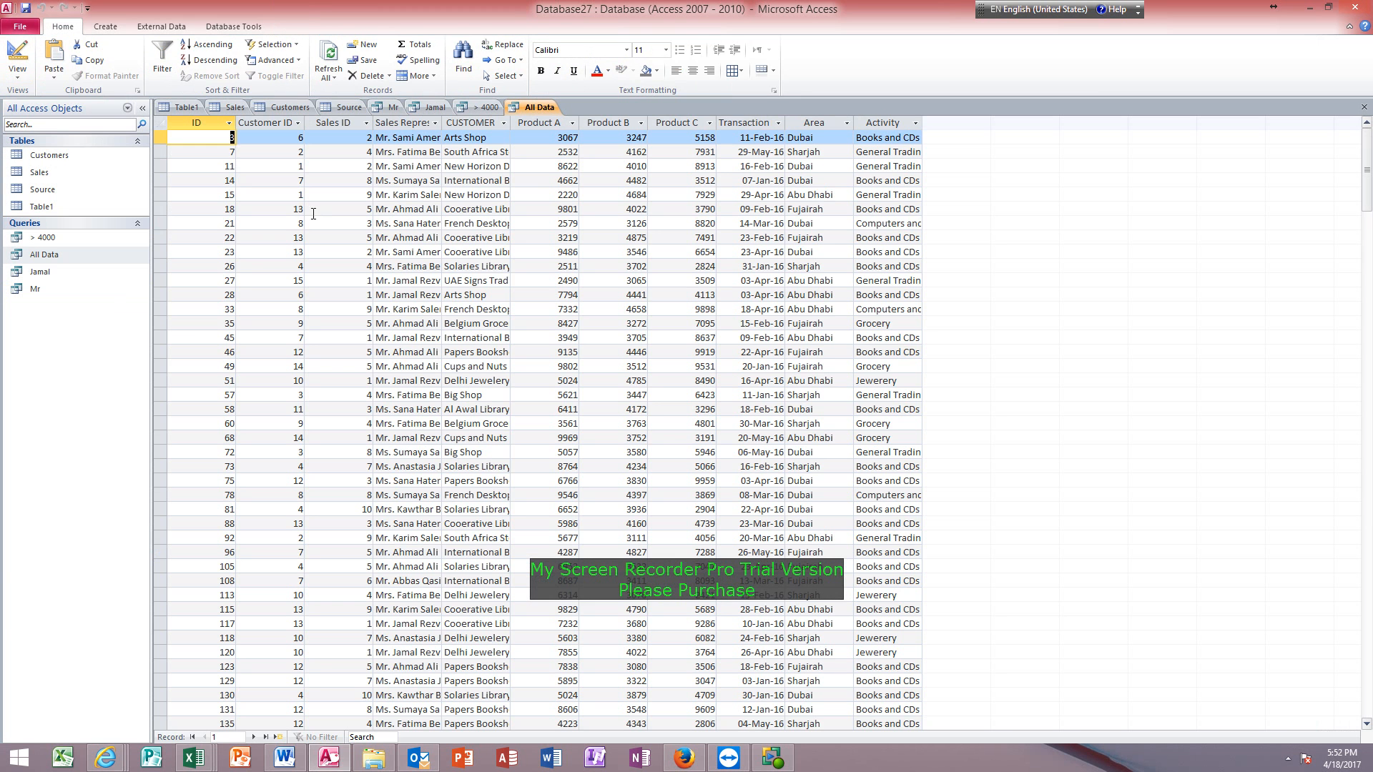
scroll(701, 150, "down", 20)
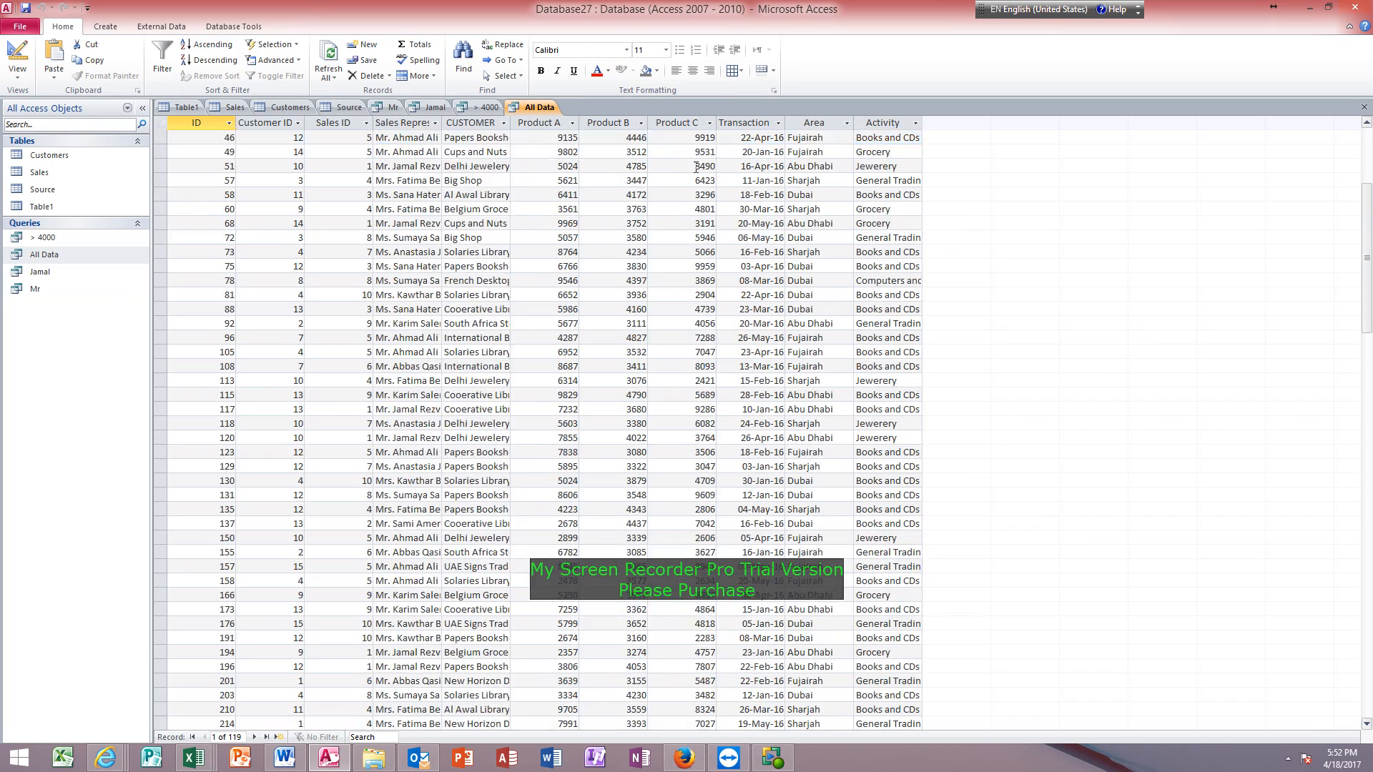
scroll(624, 142, "down", 7)
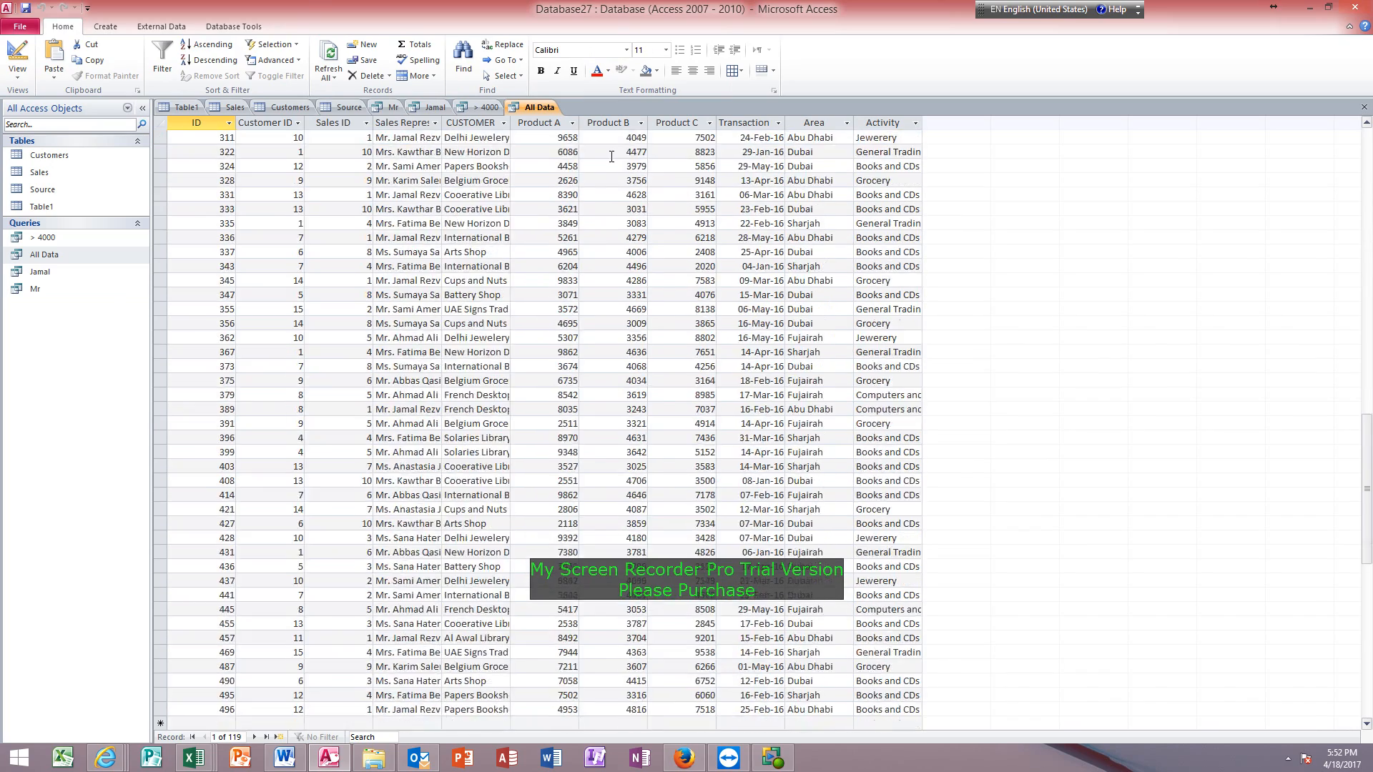
scroll(615, 164, "up", 20)
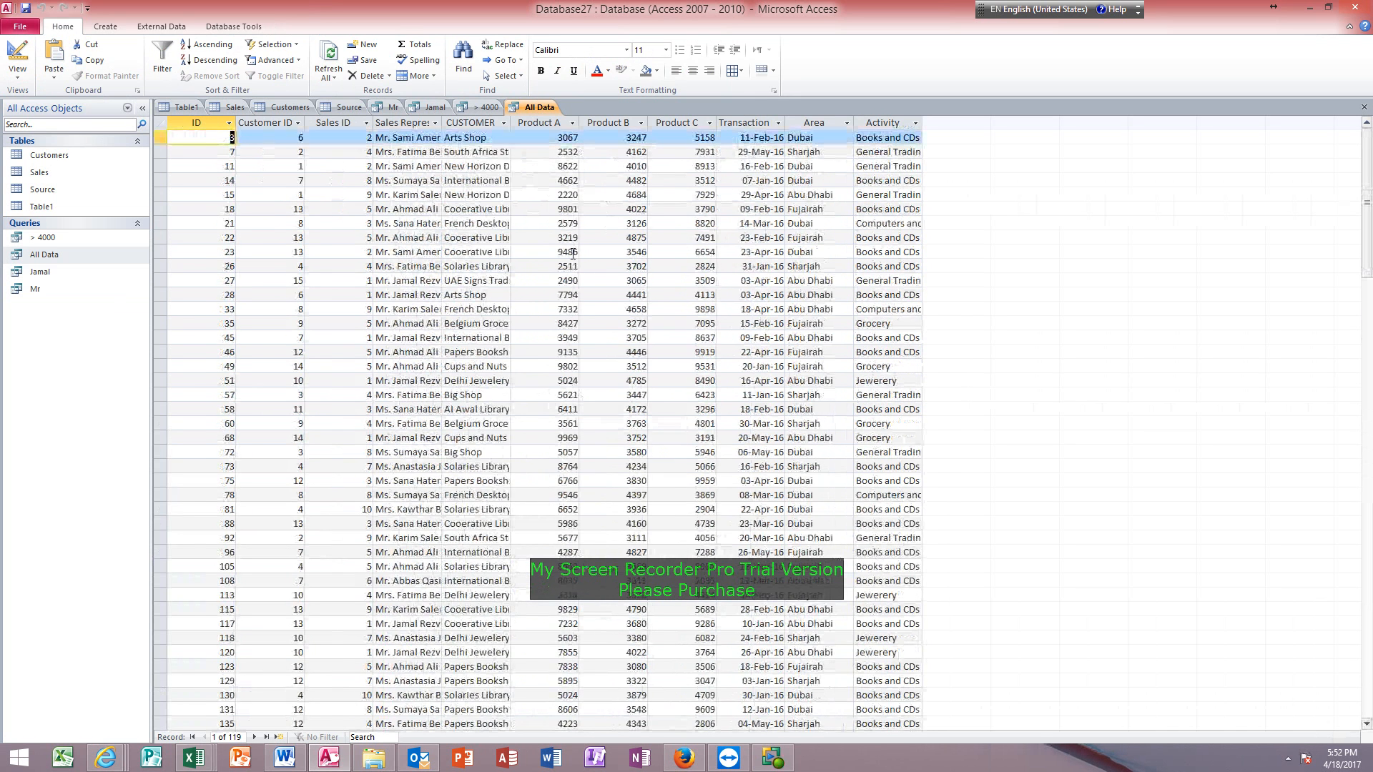
Save the query filtered on Product B as a separate query named Between 3000.
key("F12")
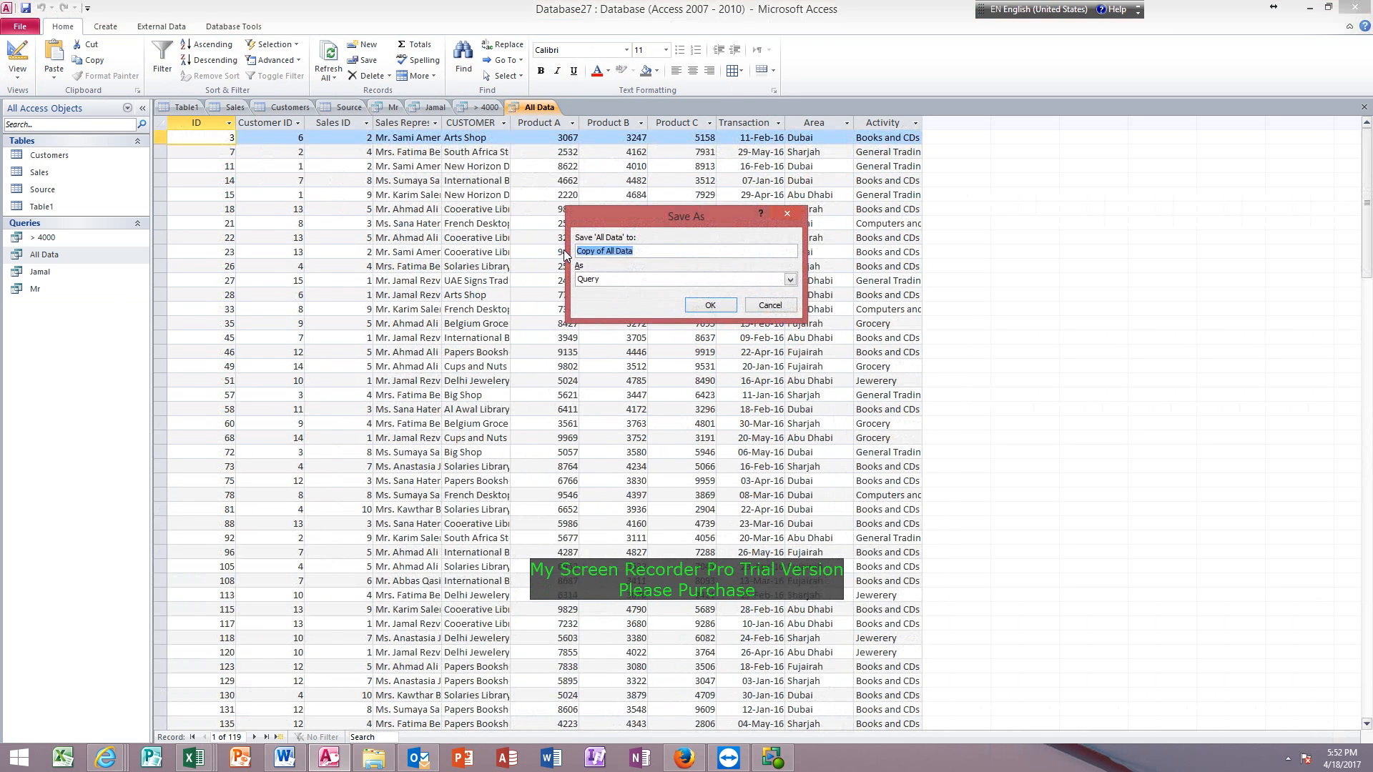
type("Between 3000")
key("Return")
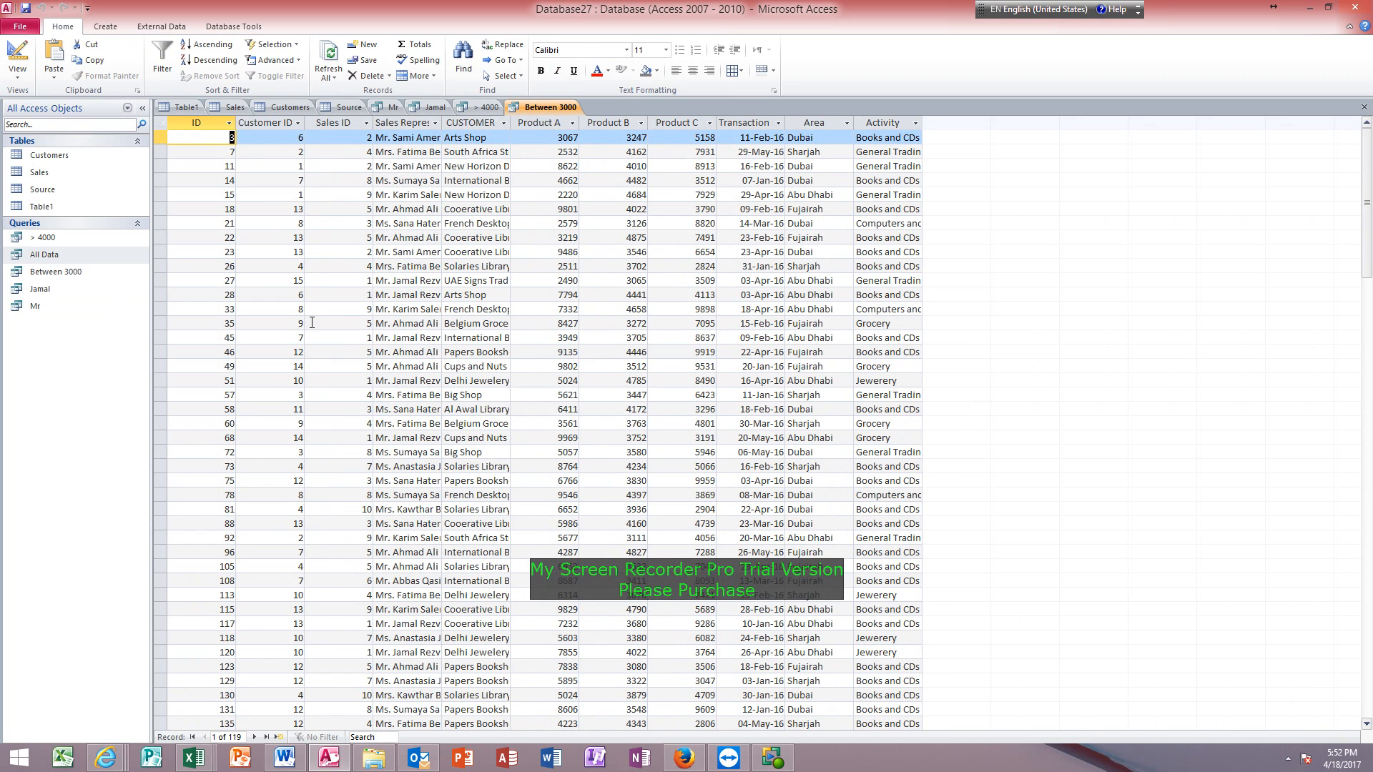
Reopen the All Data query and widen its Transaction Date column to show the full heading.
double_click(61, 256)
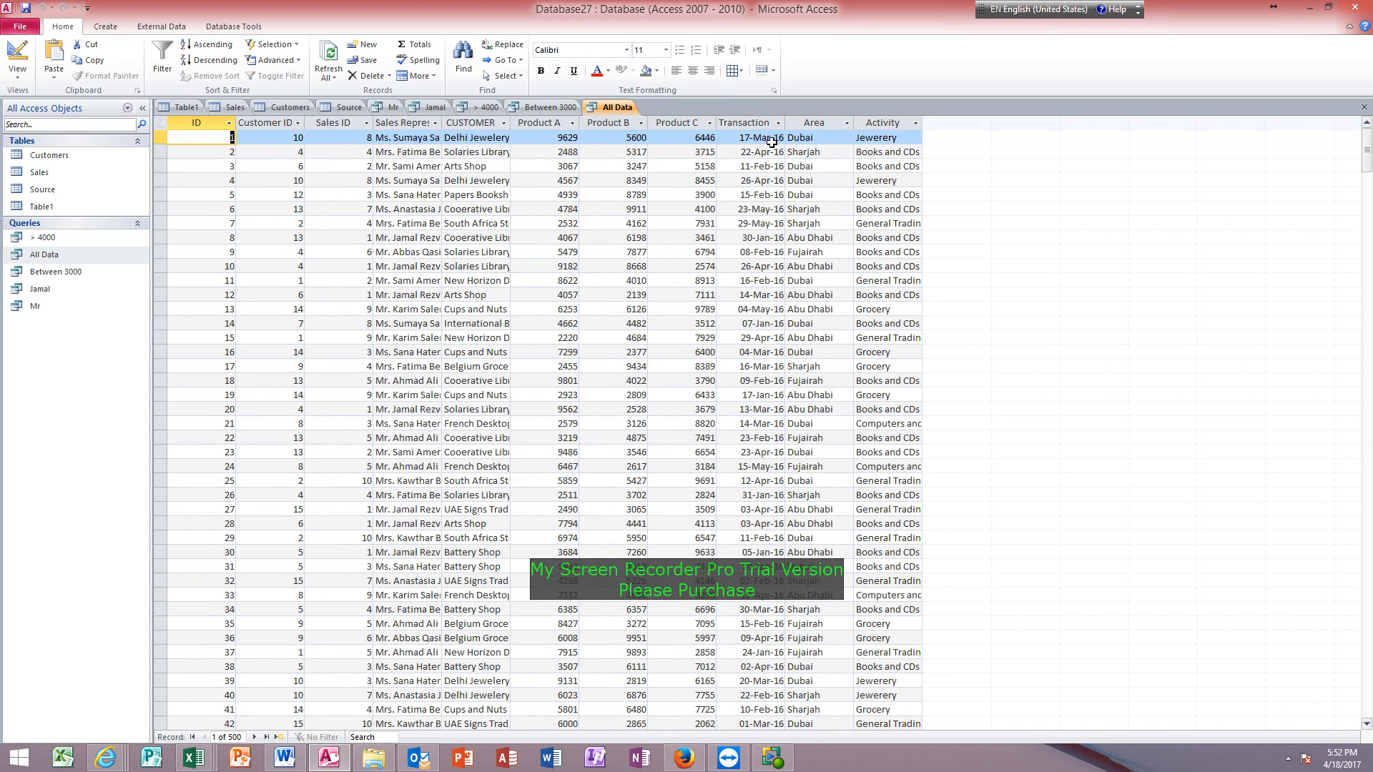
left_click_drag(784, 123, 829, 123)
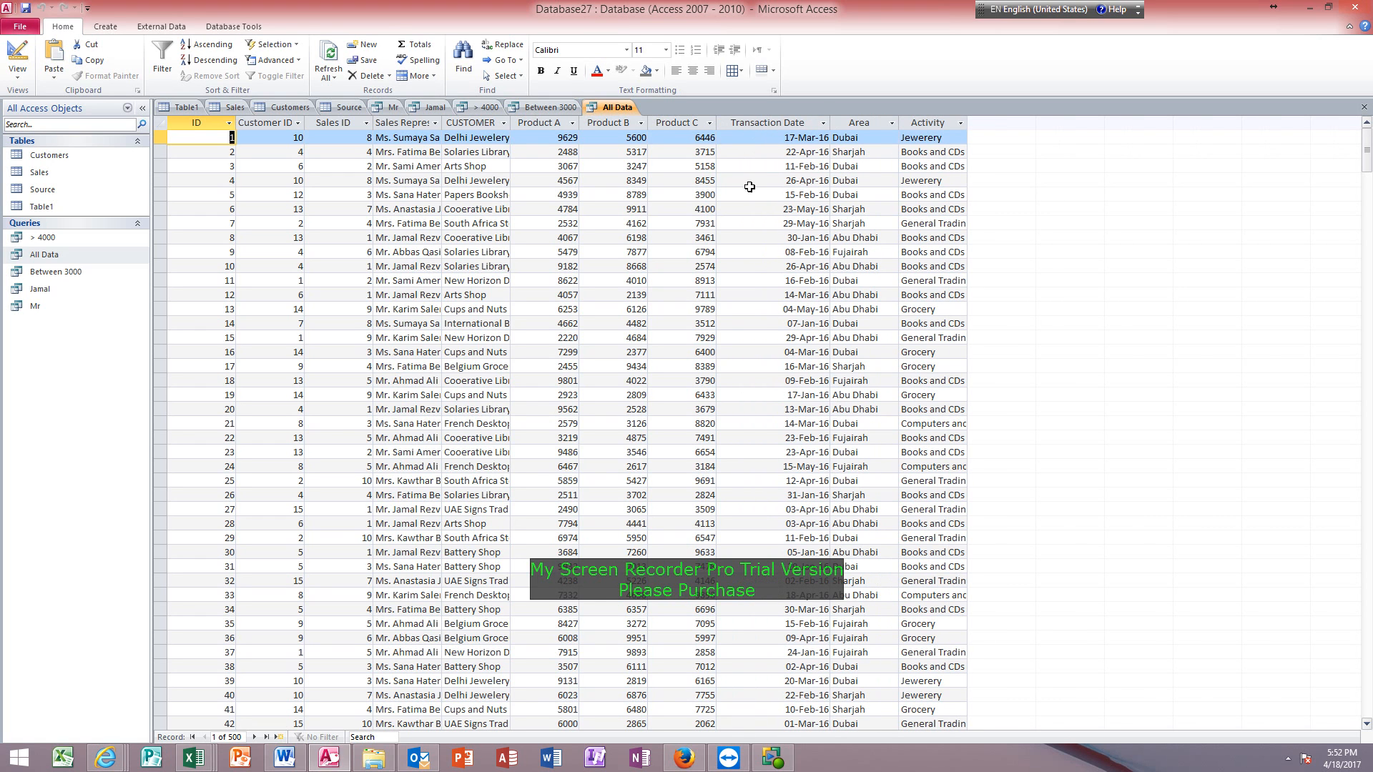
left_click(777, 151)
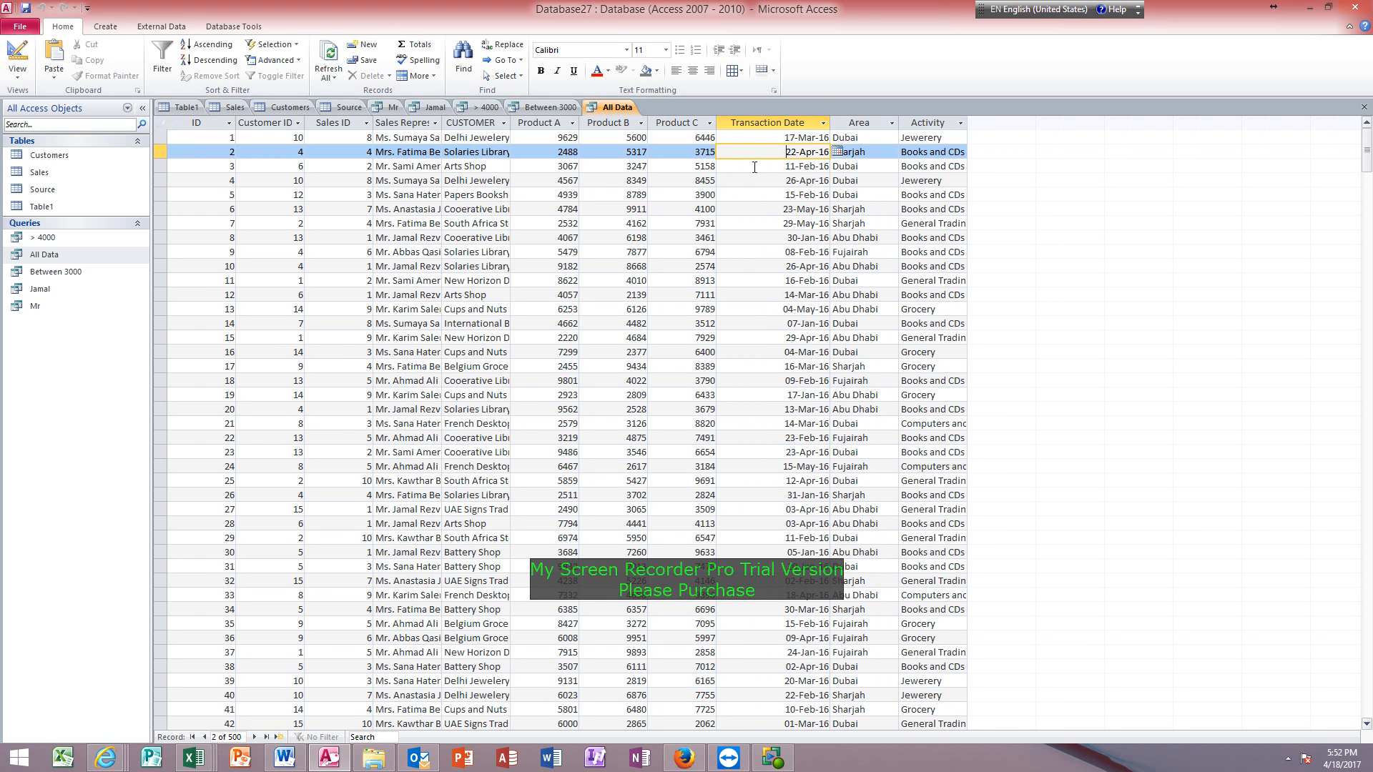
left_click(752, 210)
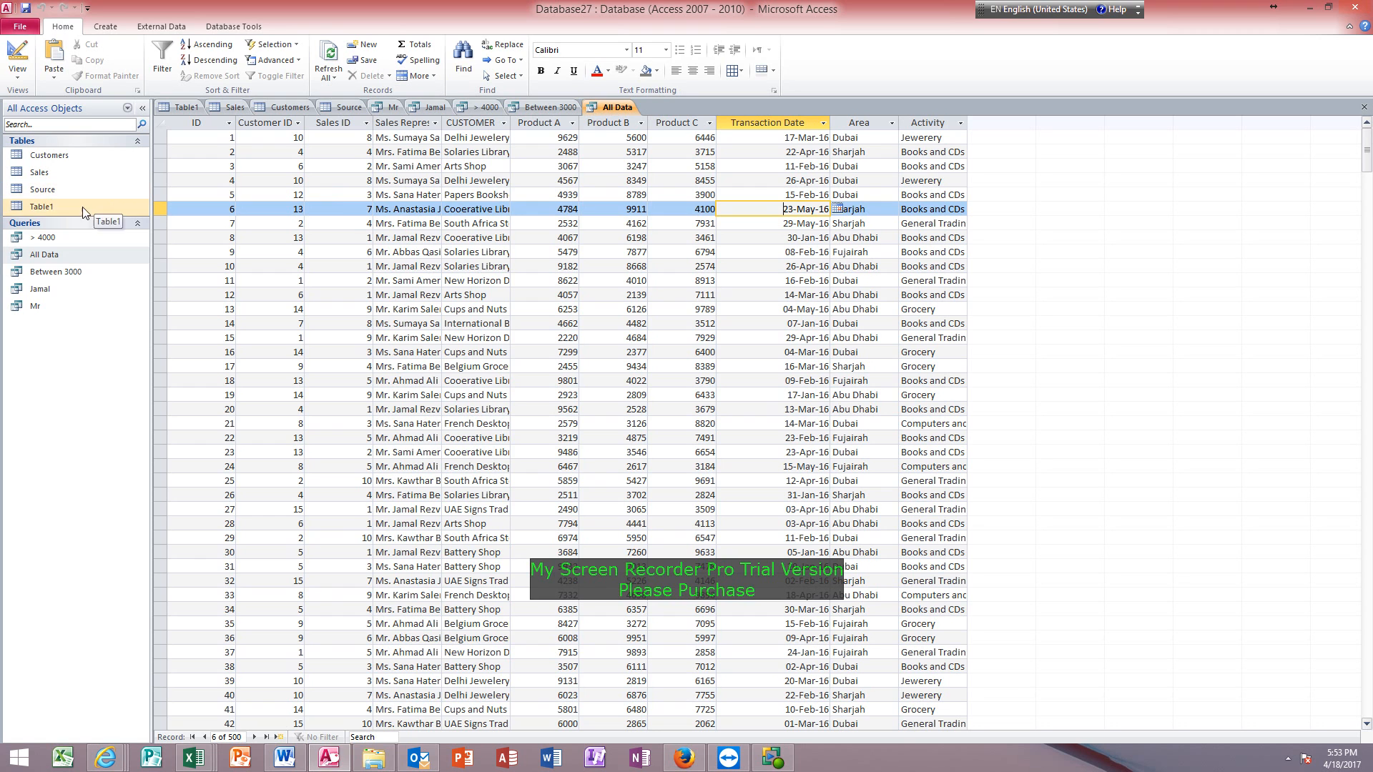
In Design view, widen the Transaction Date grid column and set its criterion to between 2/1/2016 and 2/15/2016.
left_click(17, 55)
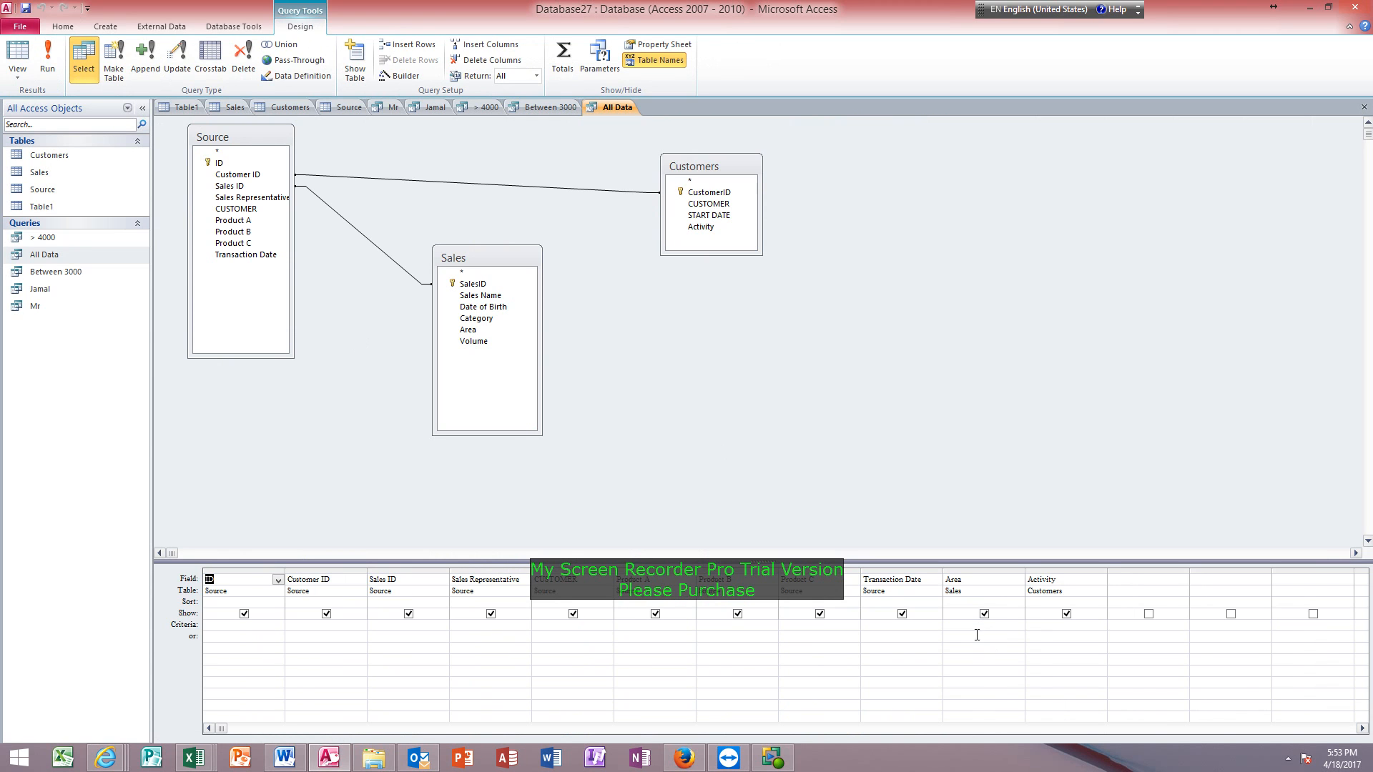
left_click(912, 626)
left_click_drag(943, 566, 1156, 565)
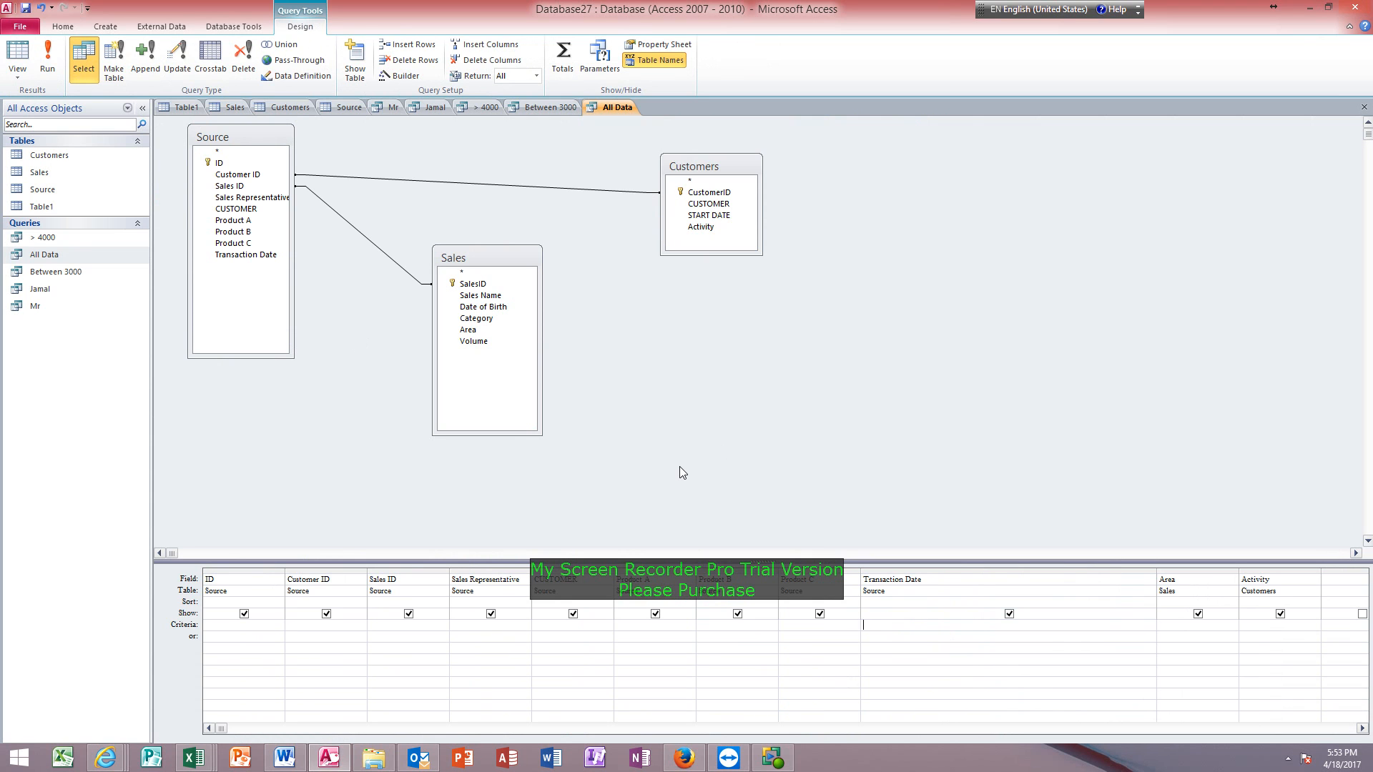
type("etween 2/1/2016 and")
type("15/2016")
key("Tab")
Show the query in Datasheet view and look through the records filtered by the Transaction Date range.
left_click(17, 56)
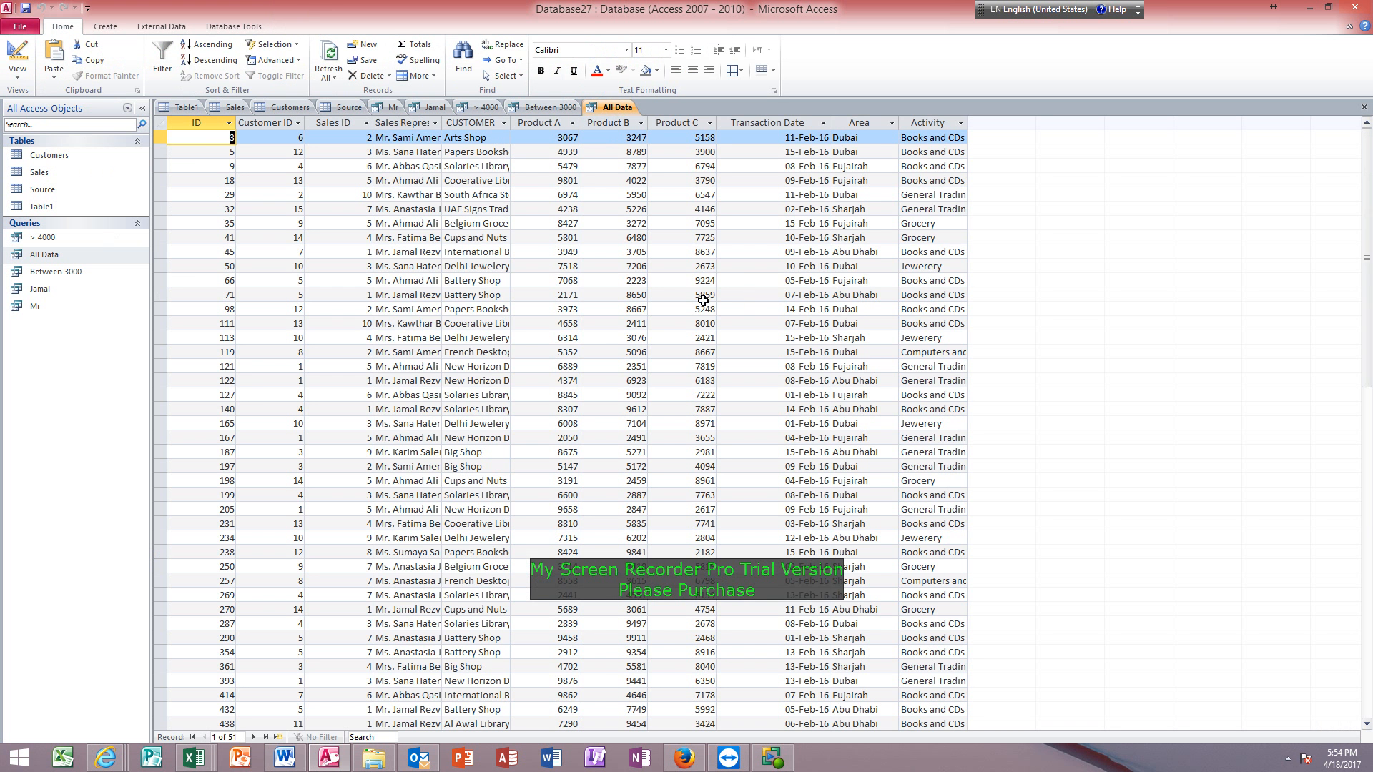
scroll(713, 331, "down", 7)
scroll(713, 331, "up", 7)
scroll(768, 246, "down", 1)
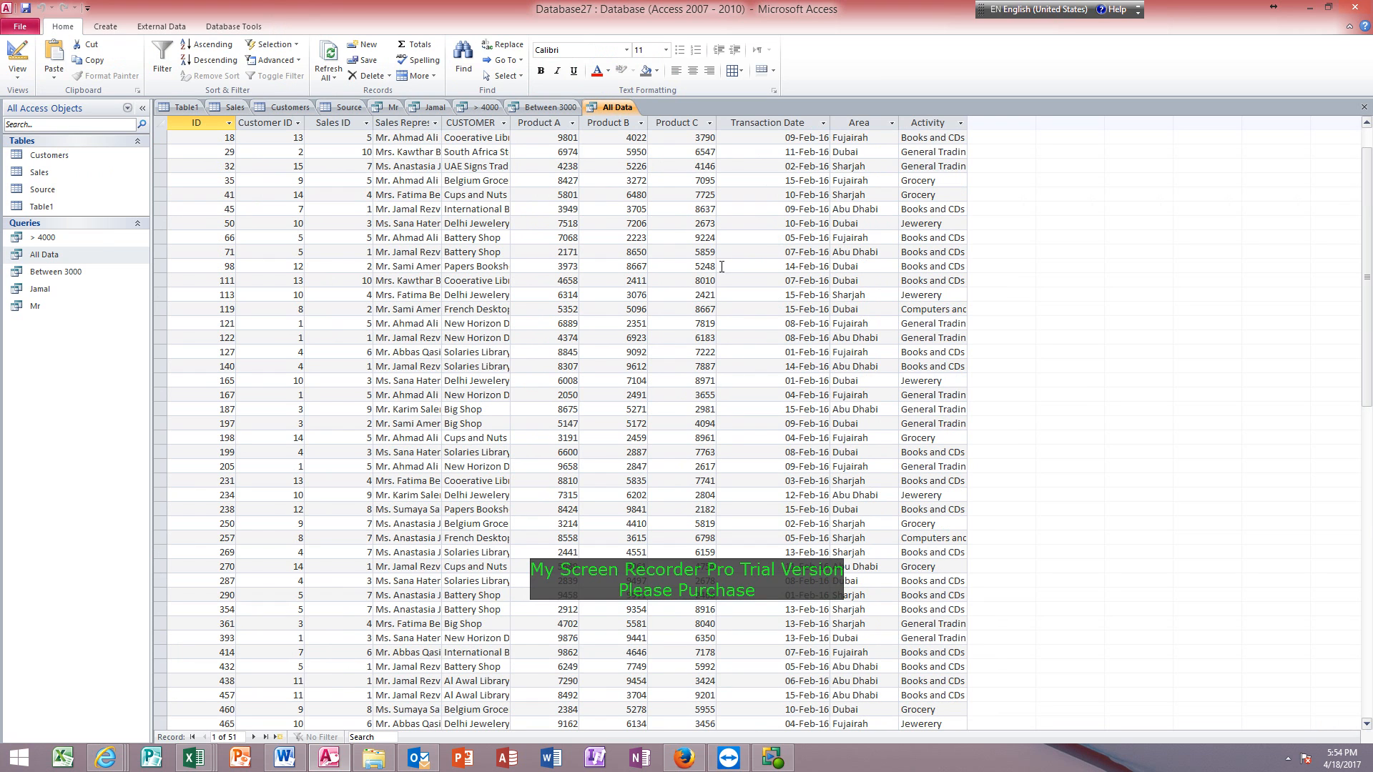
Save the date-filtered All Data query as a separate query named Between February.
key("F12")
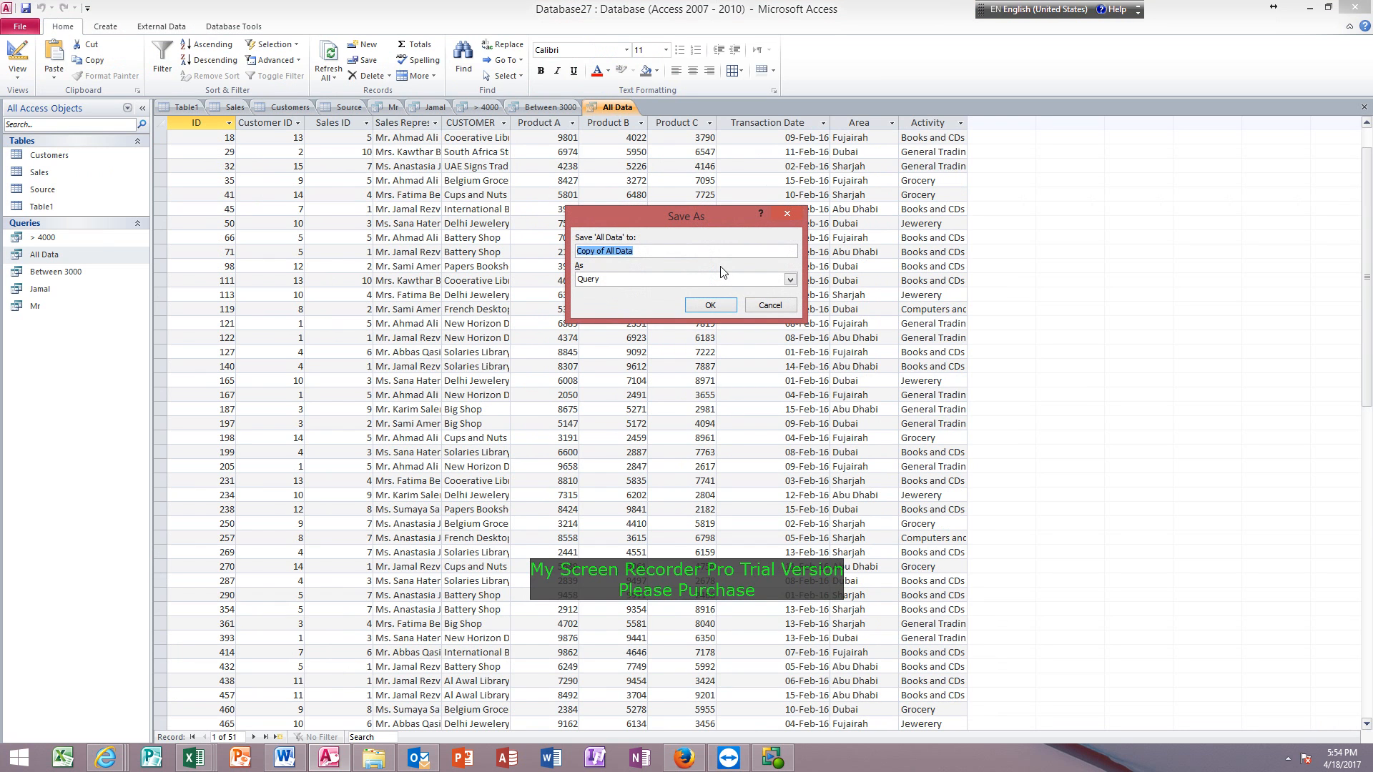
type("Betwen")
key("BackSpace")
key("BackSpace")
type("een Februa")
key("Return")
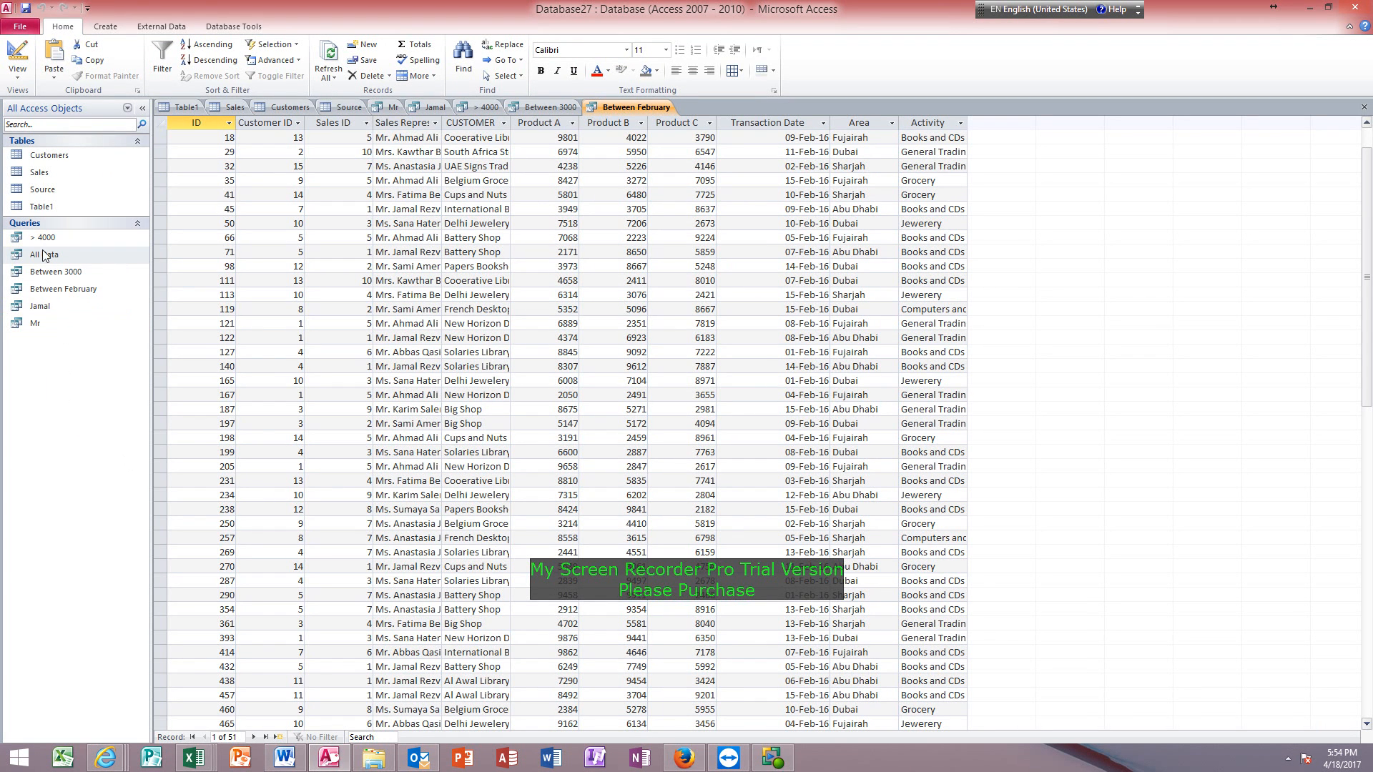
left_click(62, 258)
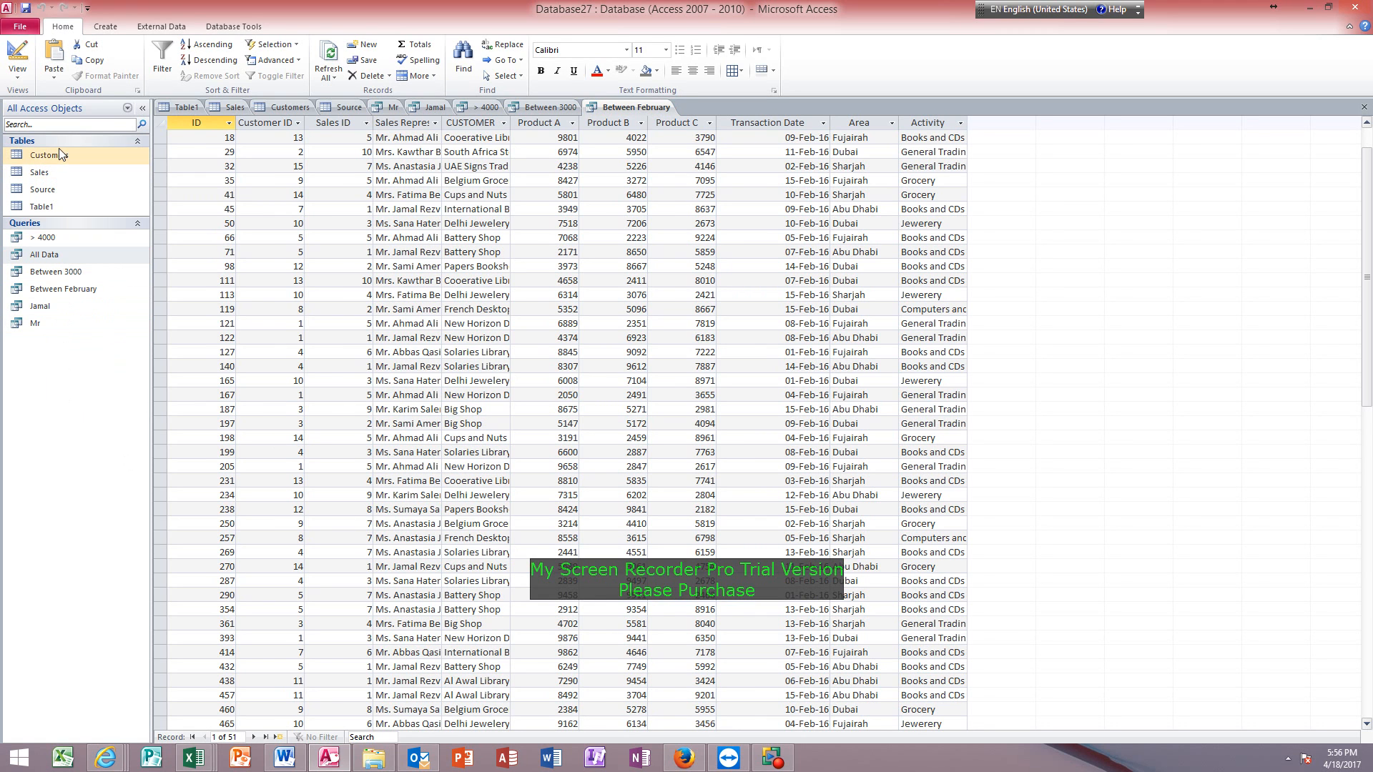
left_click(59, 172)
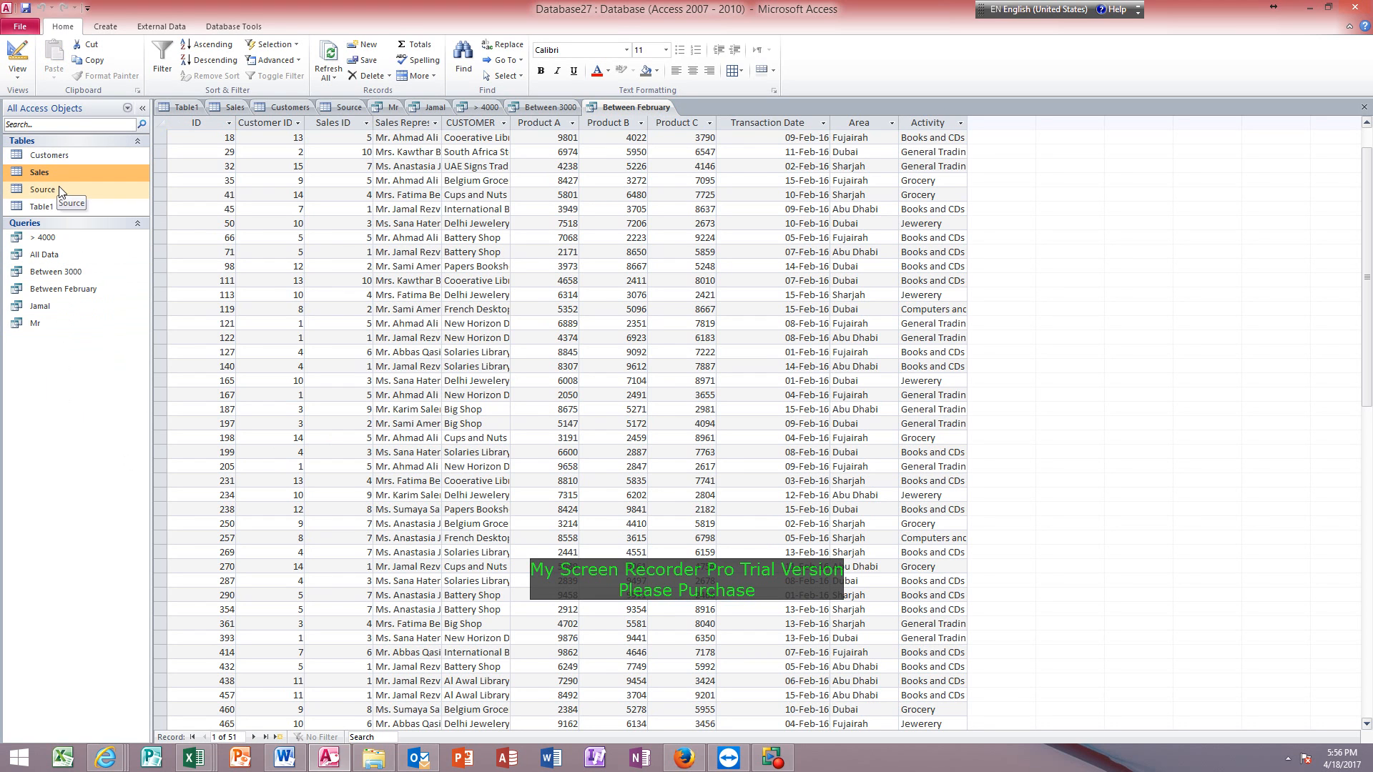
left_click(60, 190)
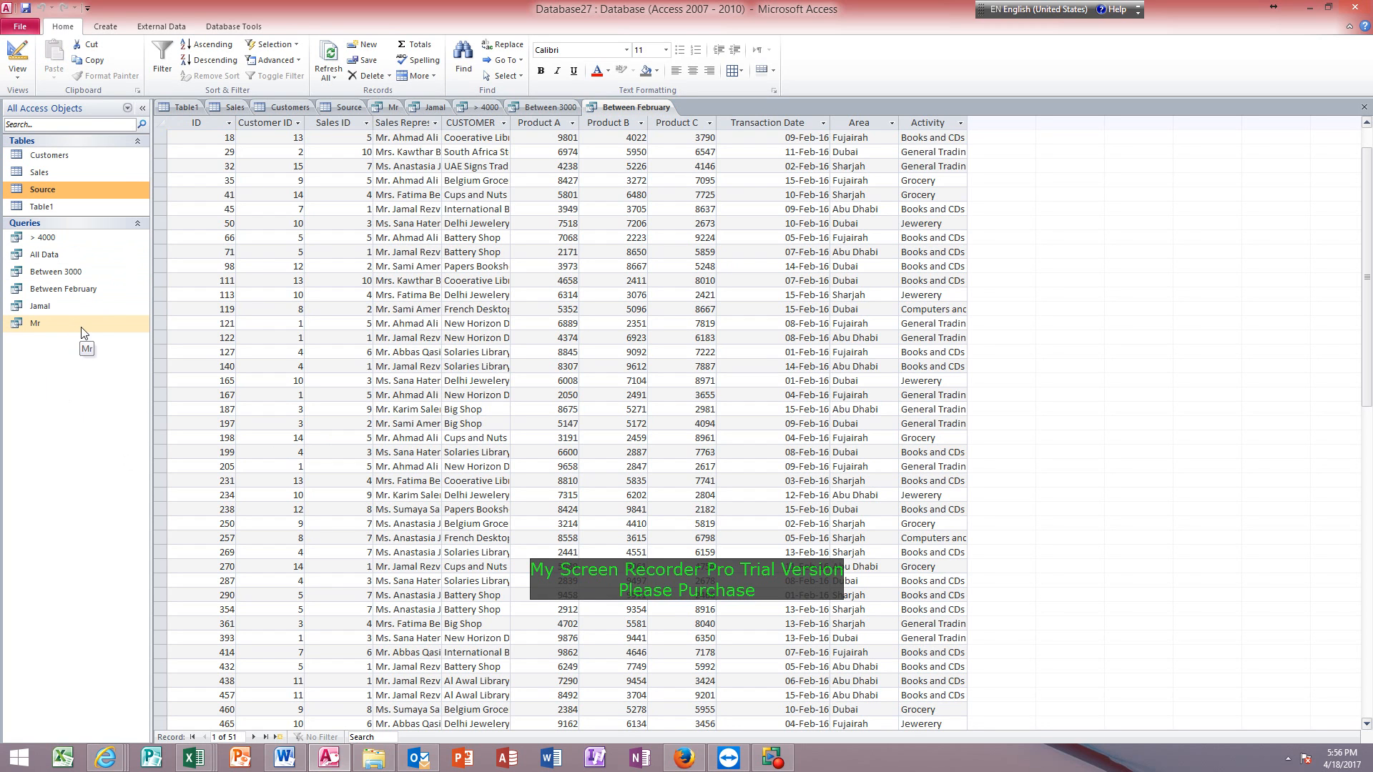
Open the Sales table and create a form based on it.
left_click(55, 171)
double_click(56, 172)
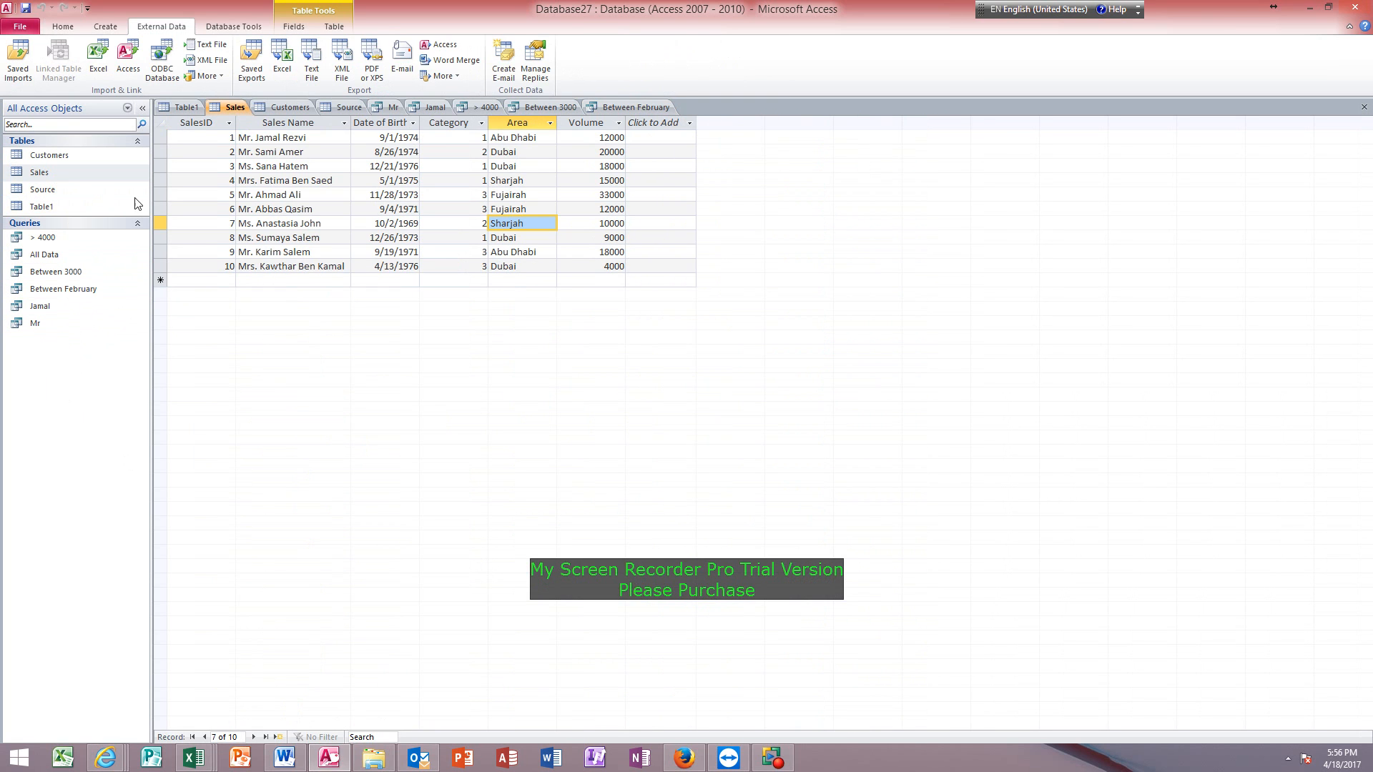
left_click(394, 224)
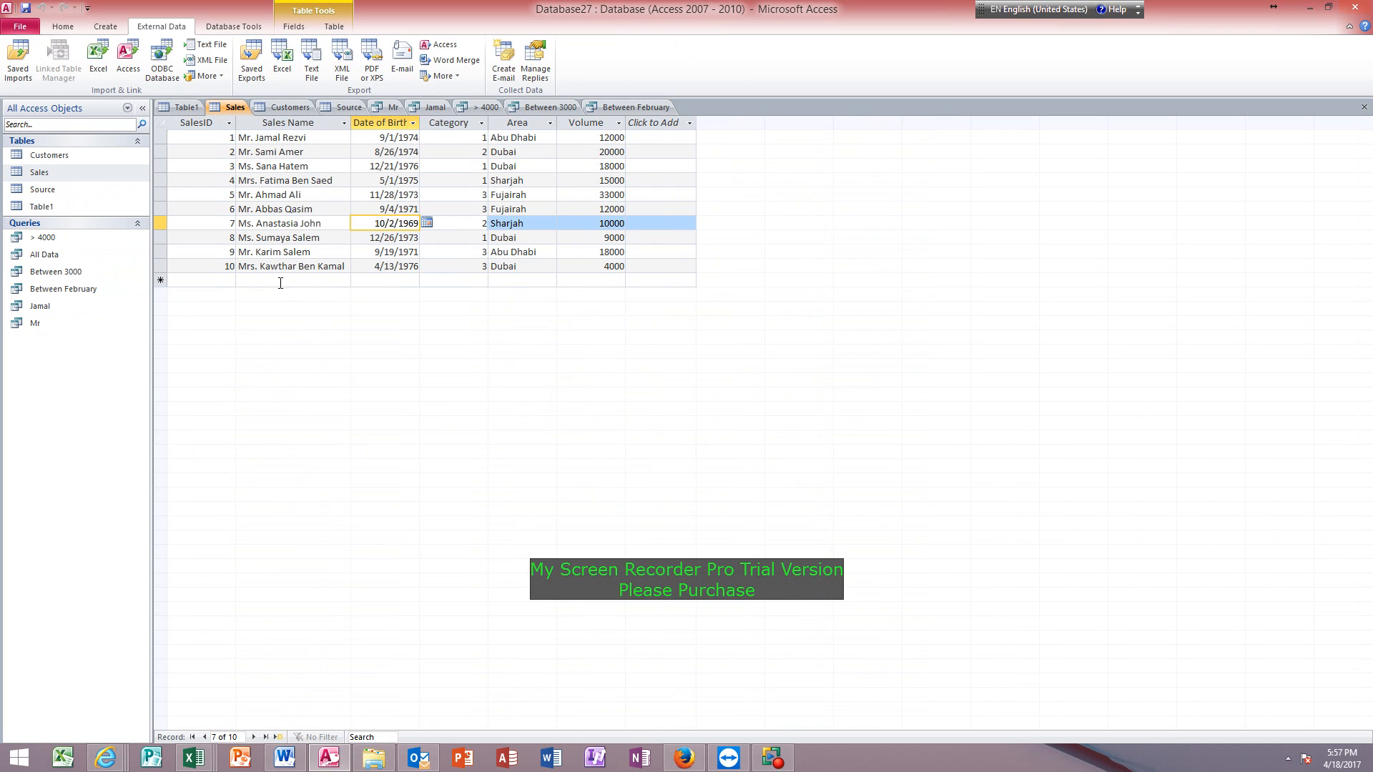
left_click(109, 28)
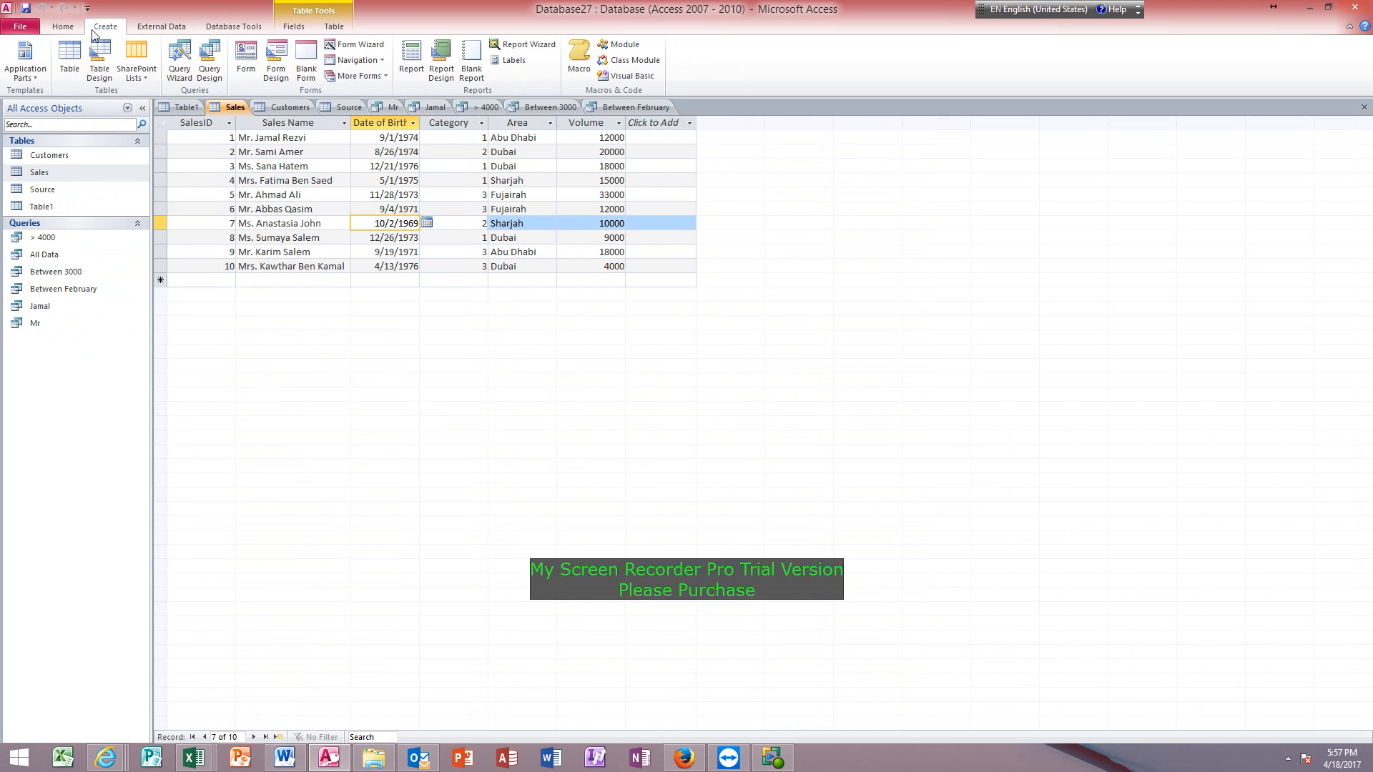
left_click(246, 58)
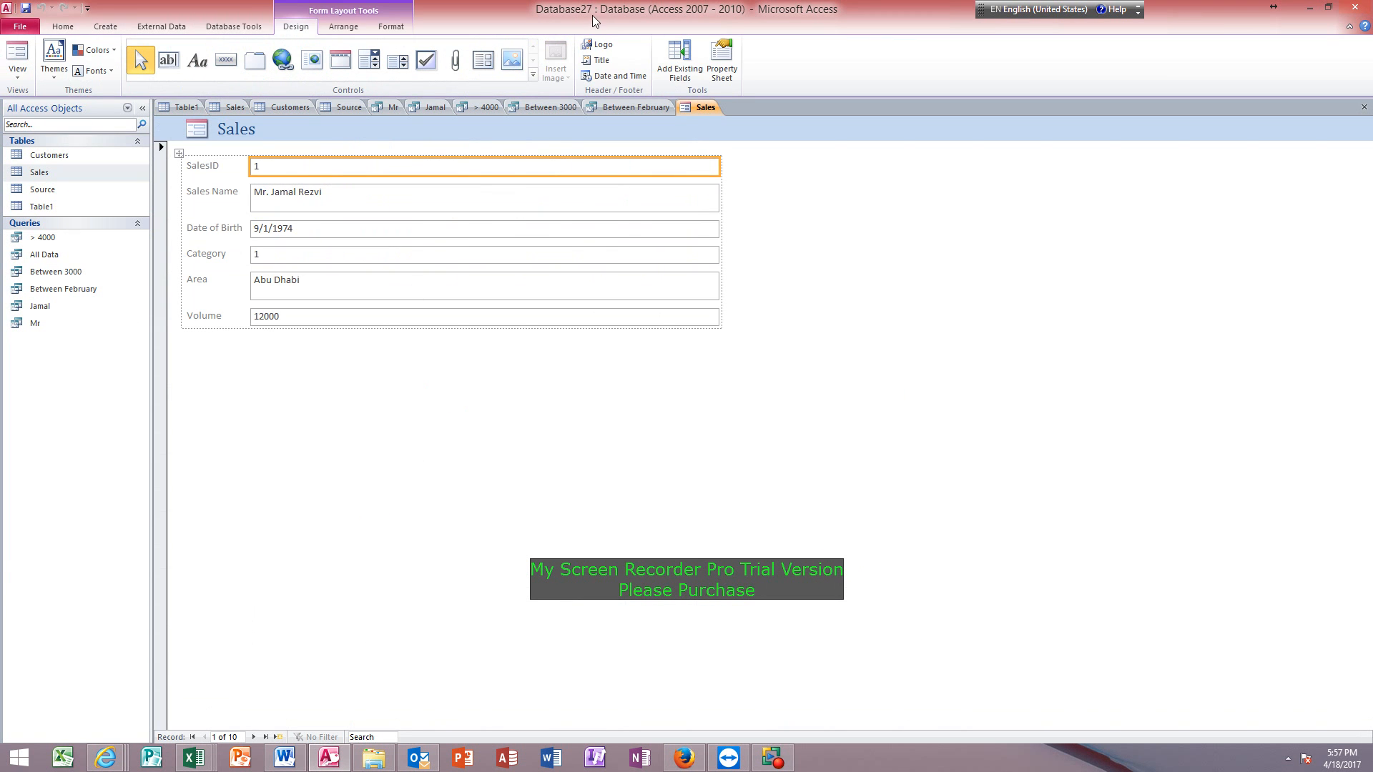
Show the Sales form in Form View and advance through the records to record 5.
left_click(20, 73)
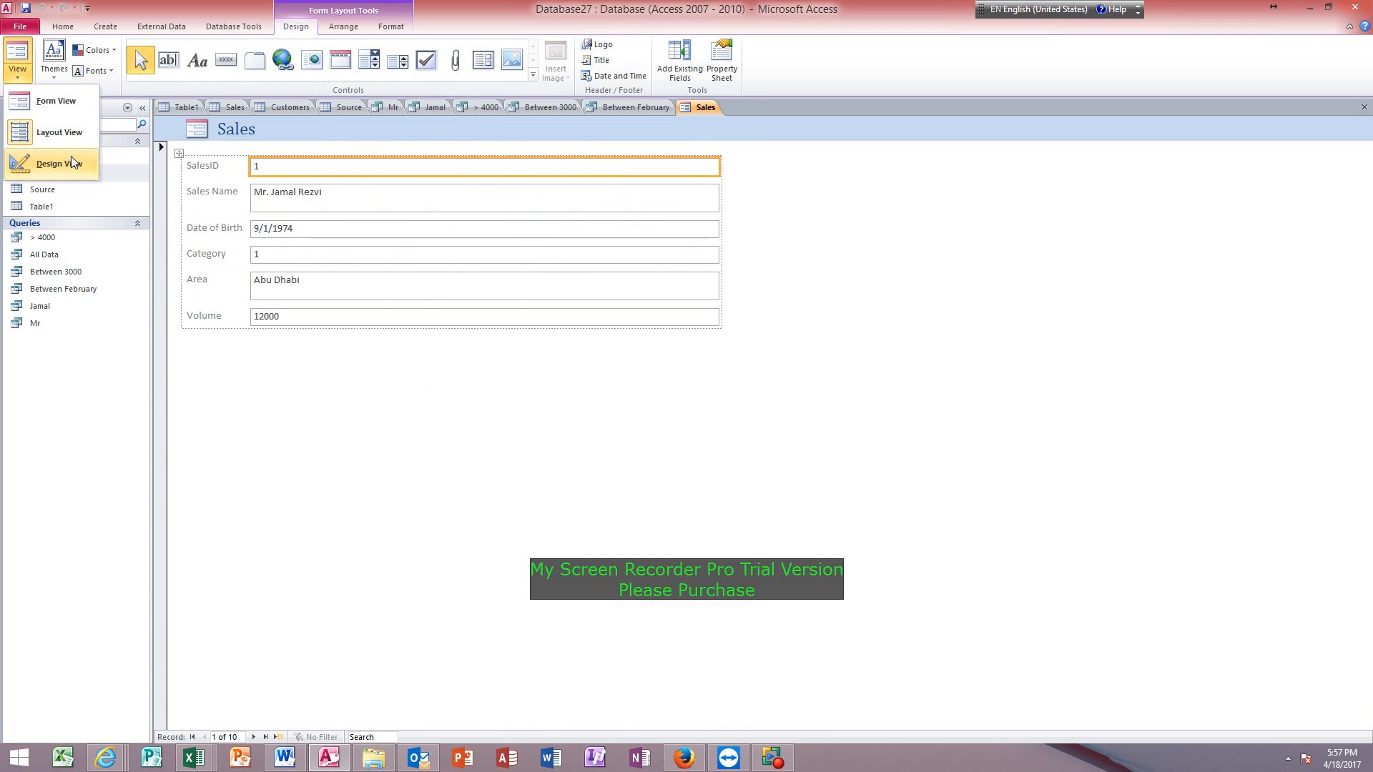
left_click(57, 104)
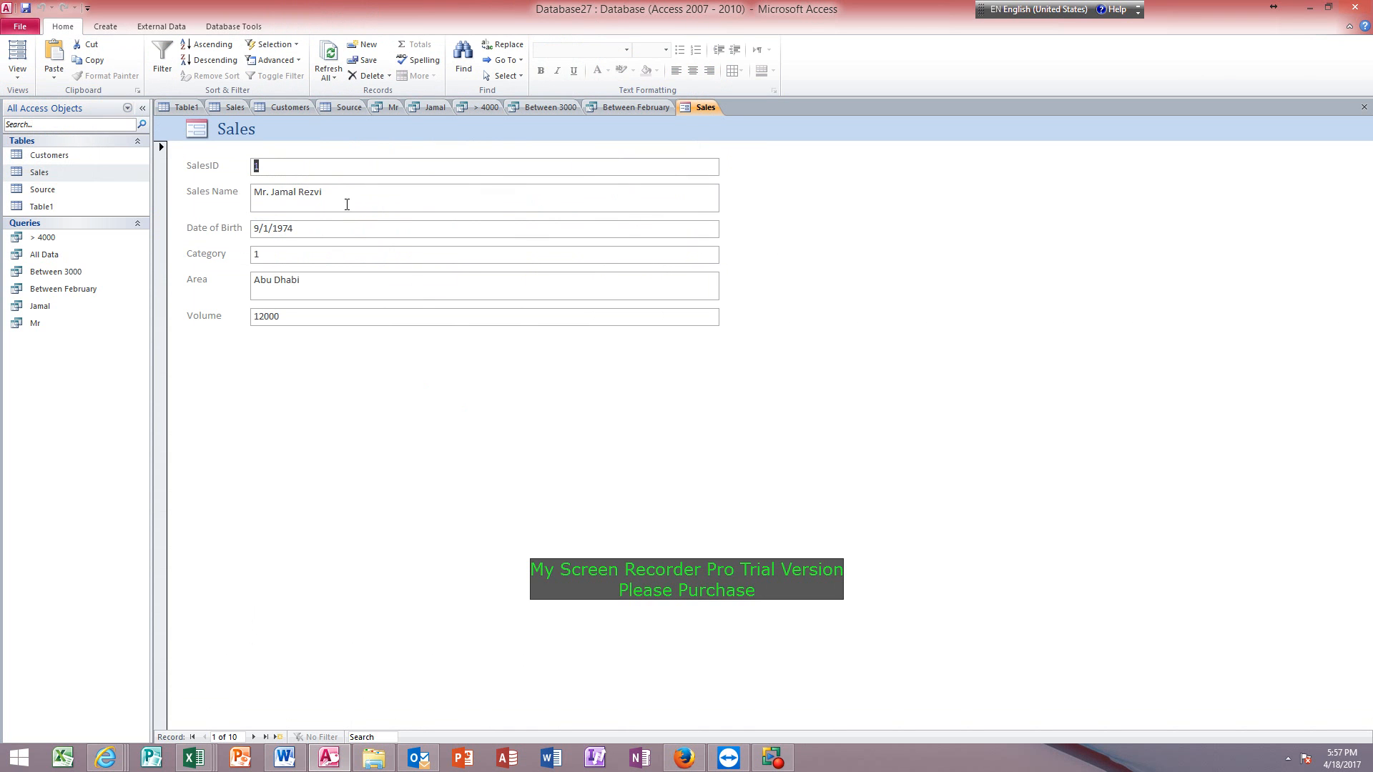
left_click(259, 738)
left_click(259, 738)
left_click(254, 737)
left_click(254, 736)
Add a family name to the end of record 5's Sales Name, and check the calendar picker for Date of Birth.
left_click(336, 194)
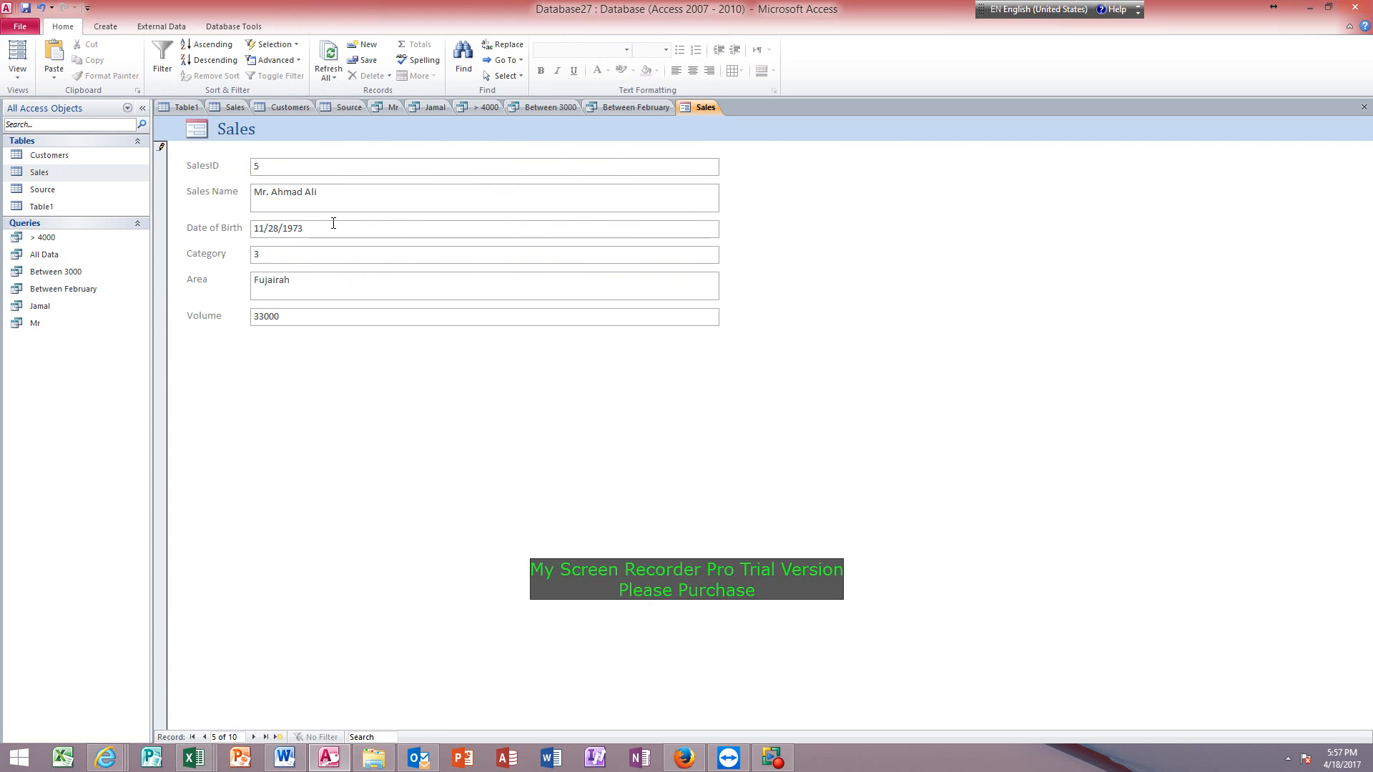
type("Salem")
left_click(335, 227)
left_click(726, 226)
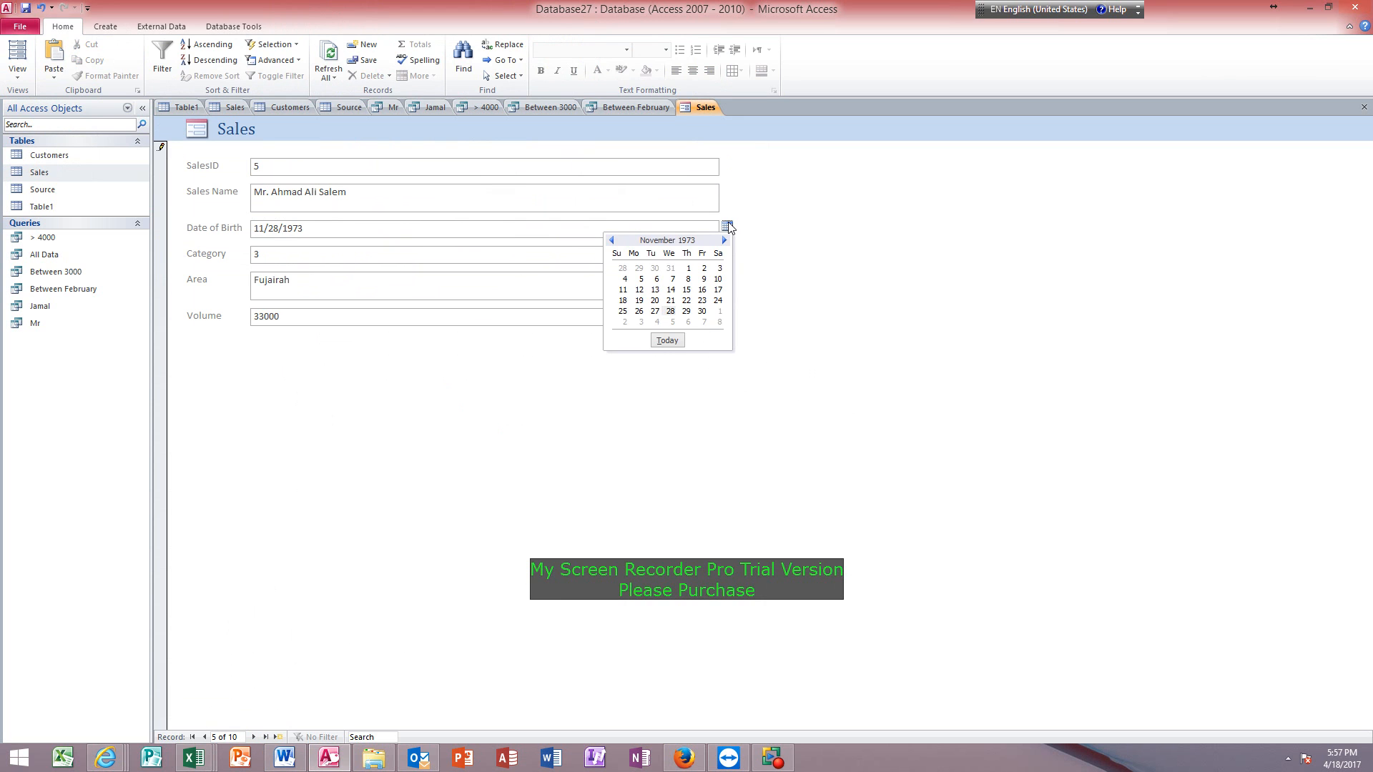
left_click(728, 227)
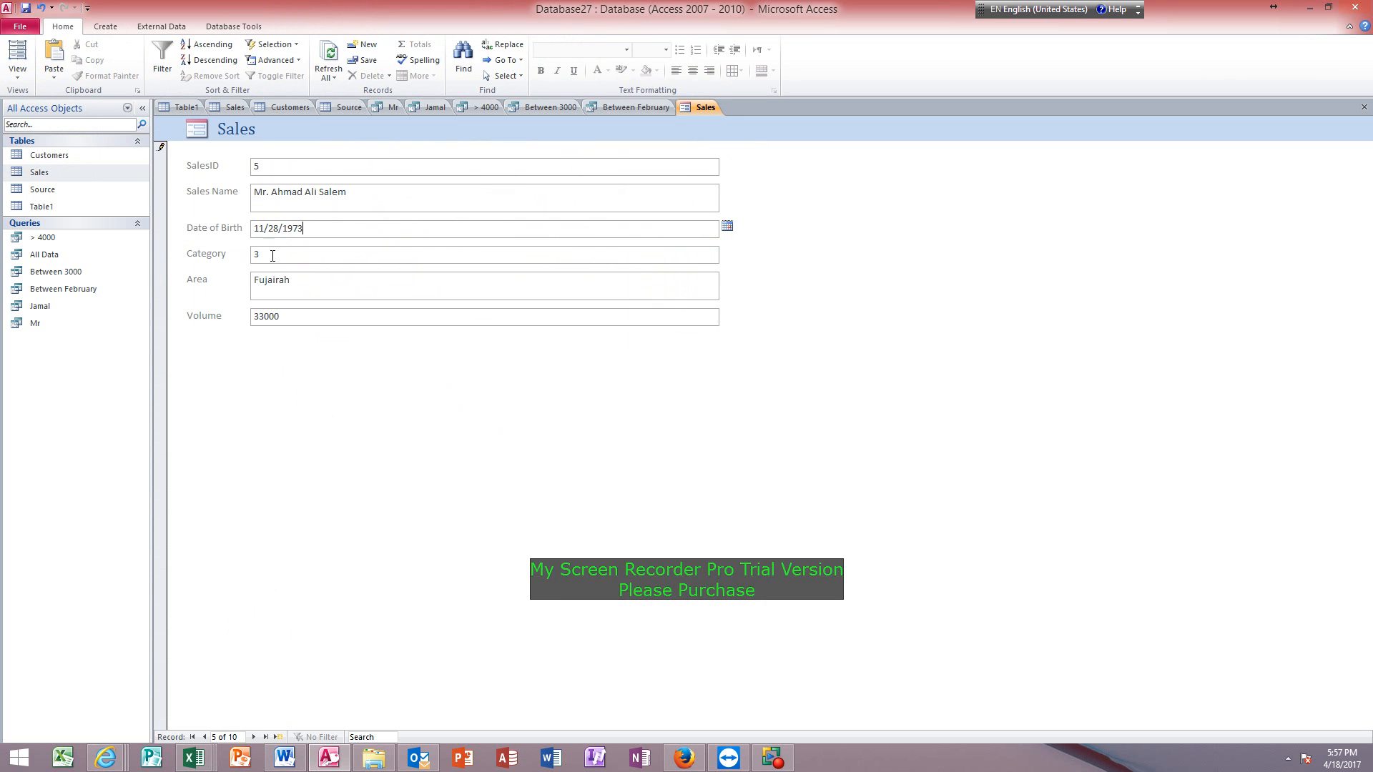
left_click(293, 281)
Show the Sales form in Layout View, select its field boxes one after another, and advance to record 6.
left_click(17, 71)
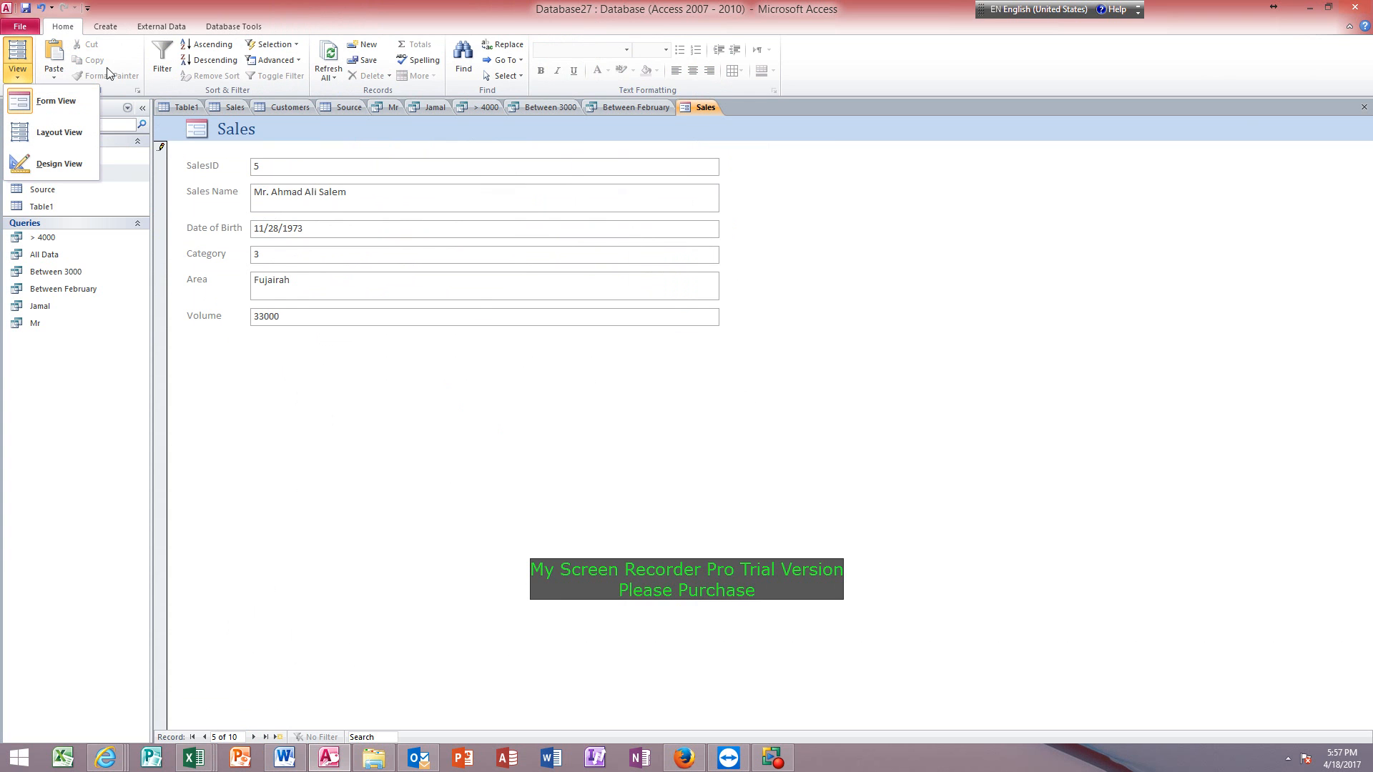
left_click(52, 133)
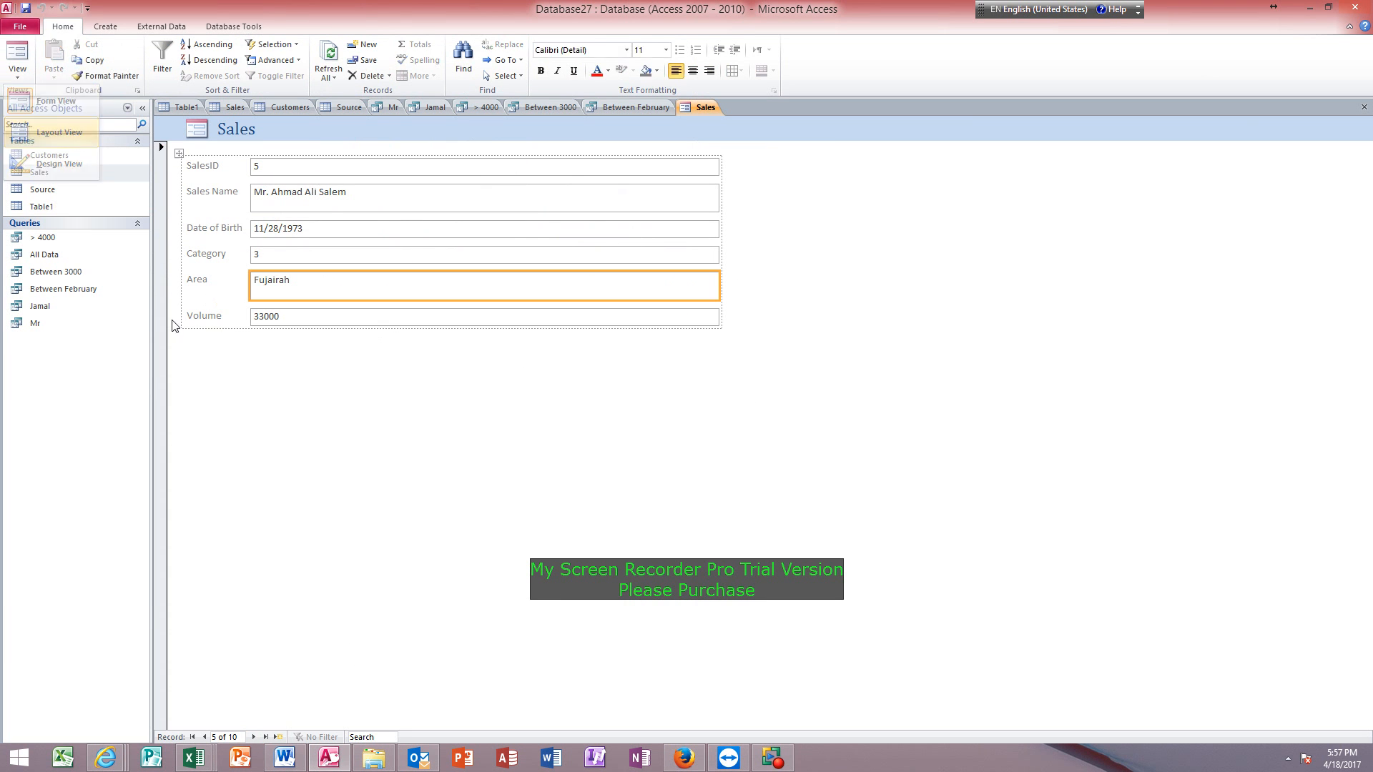
left_click(258, 168)
left_click(270, 192)
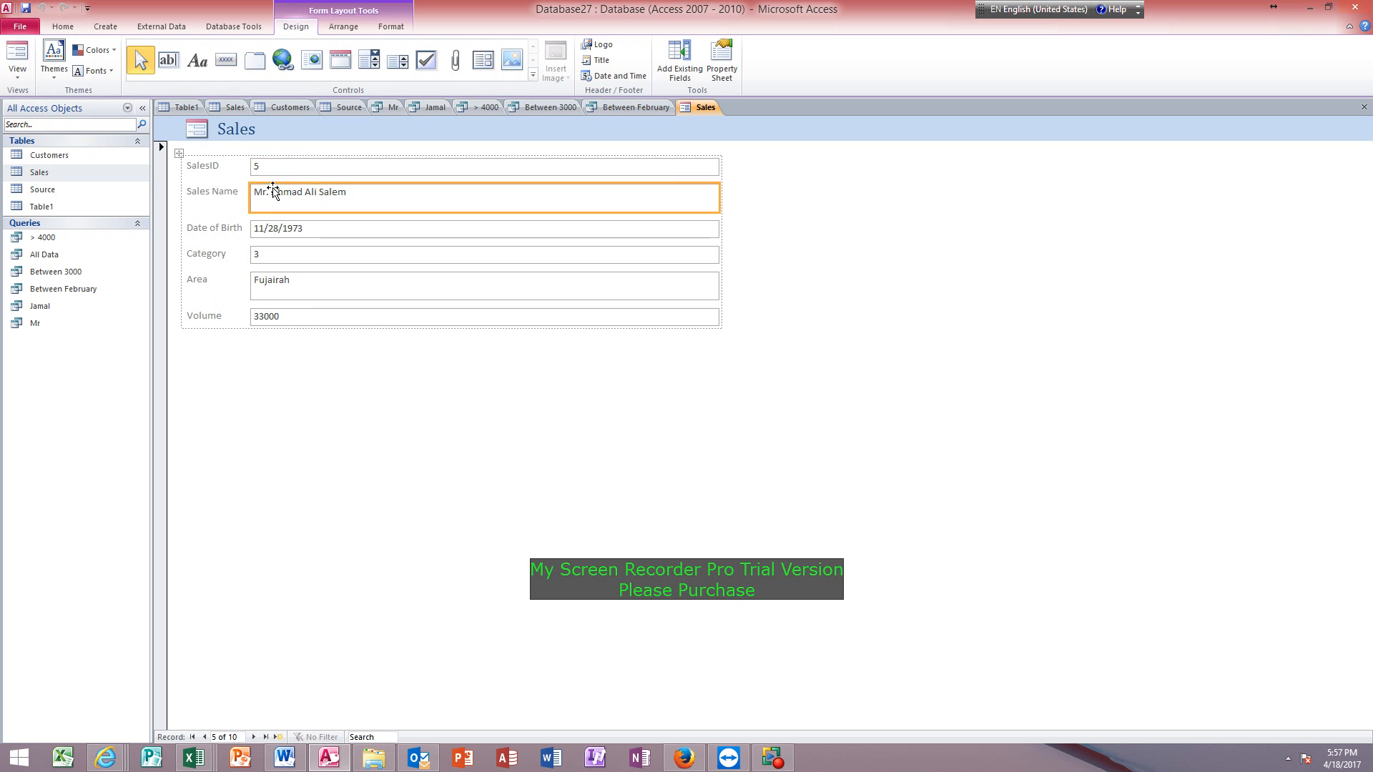
left_click(277, 232)
left_click(272, 256)
left_click(281, 285)
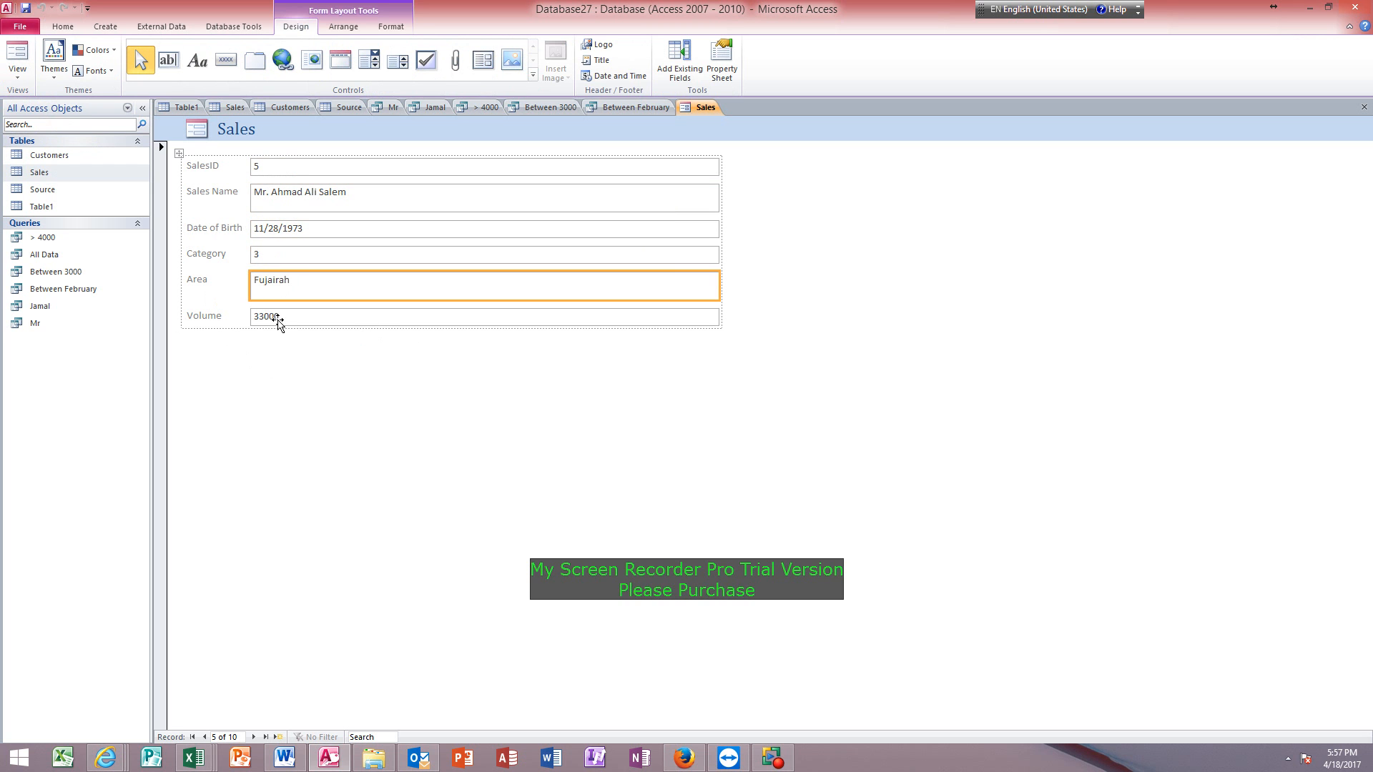
left_click(280, 319)
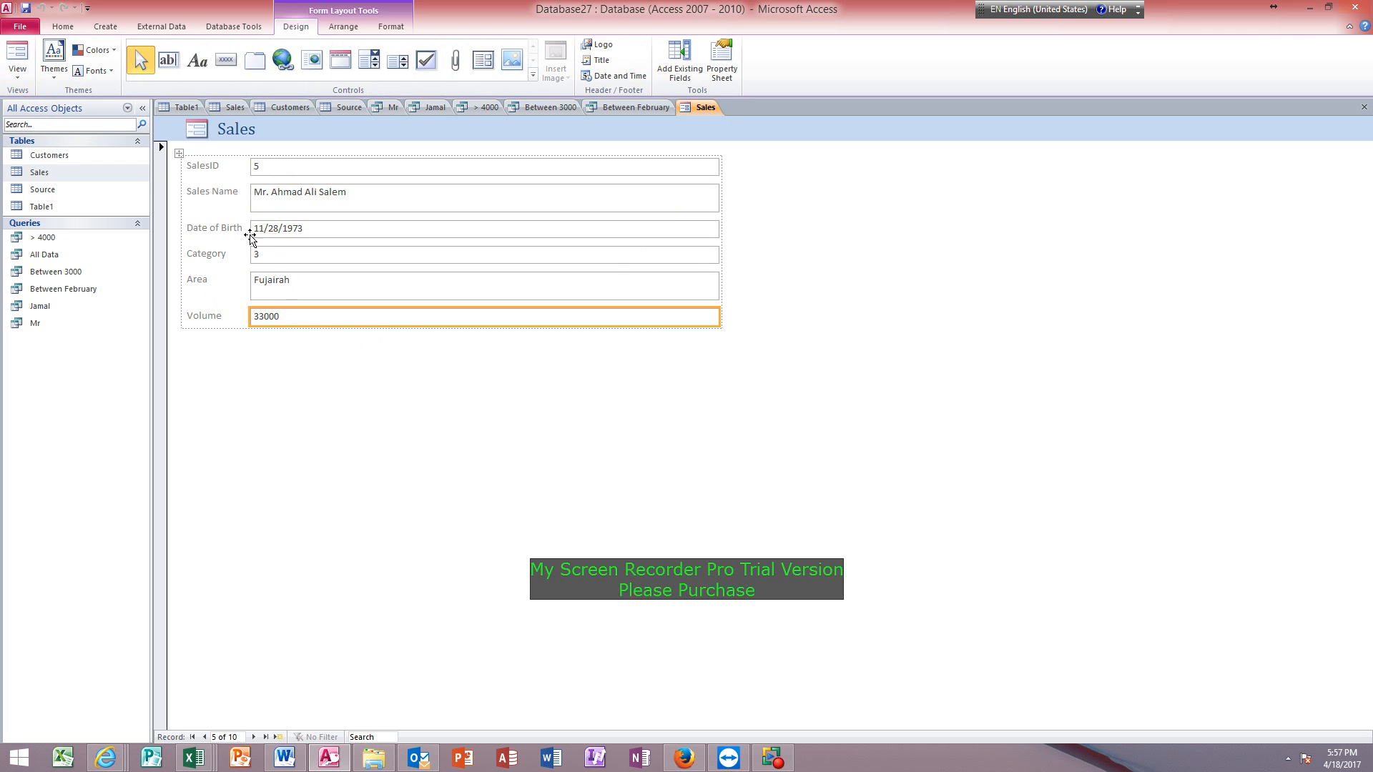
left_click(199, 184)
left_click(253, 736)
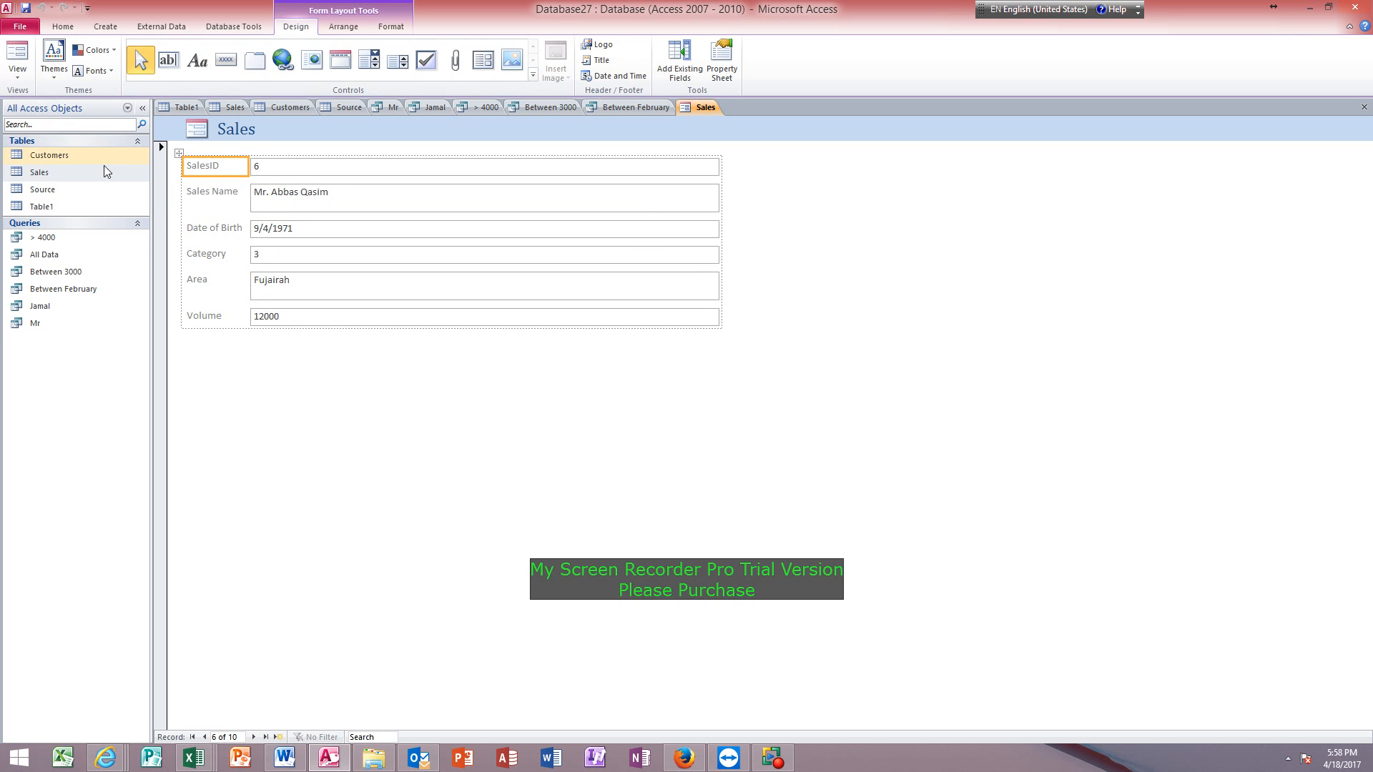
Change the SalesID label text on the form to Sales ID.
double_click(212, 168)
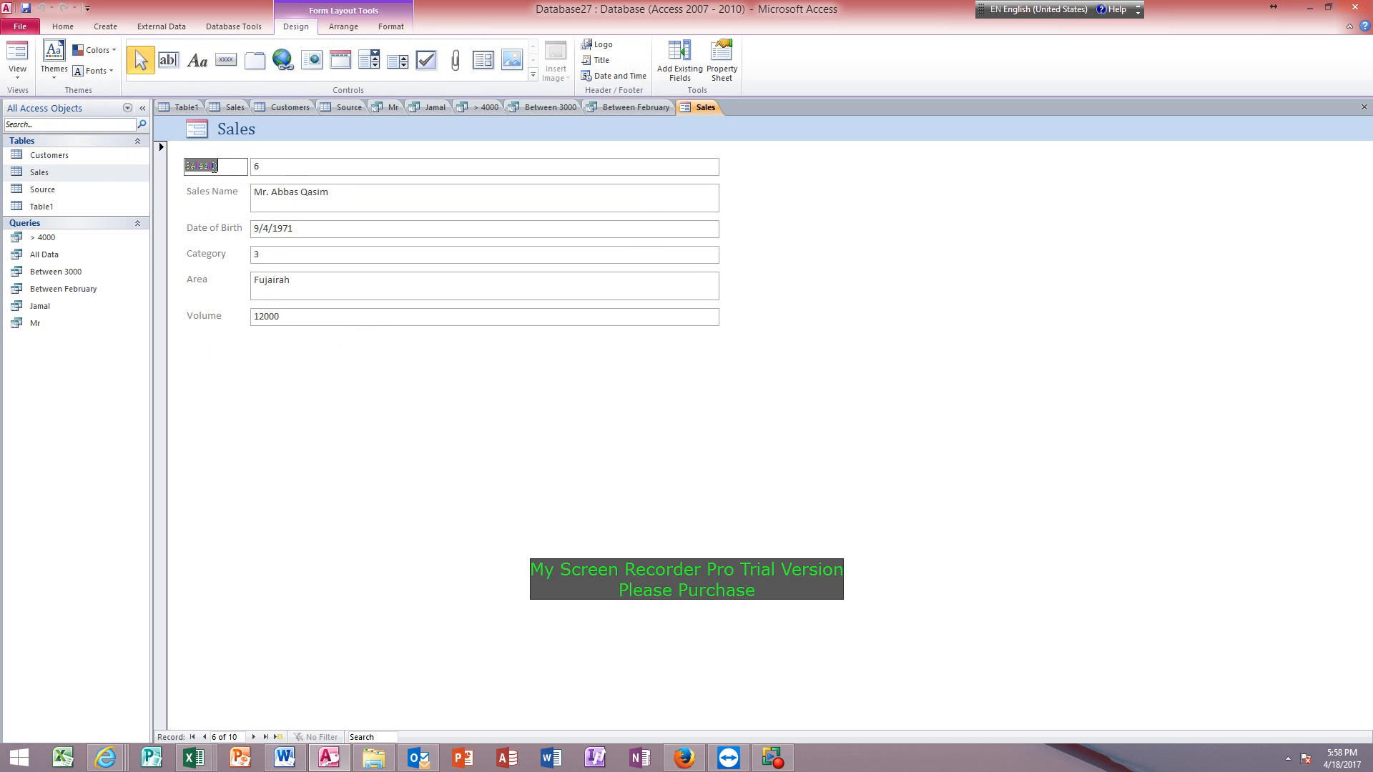
left_click(211, 169)
left_click(201, 197)
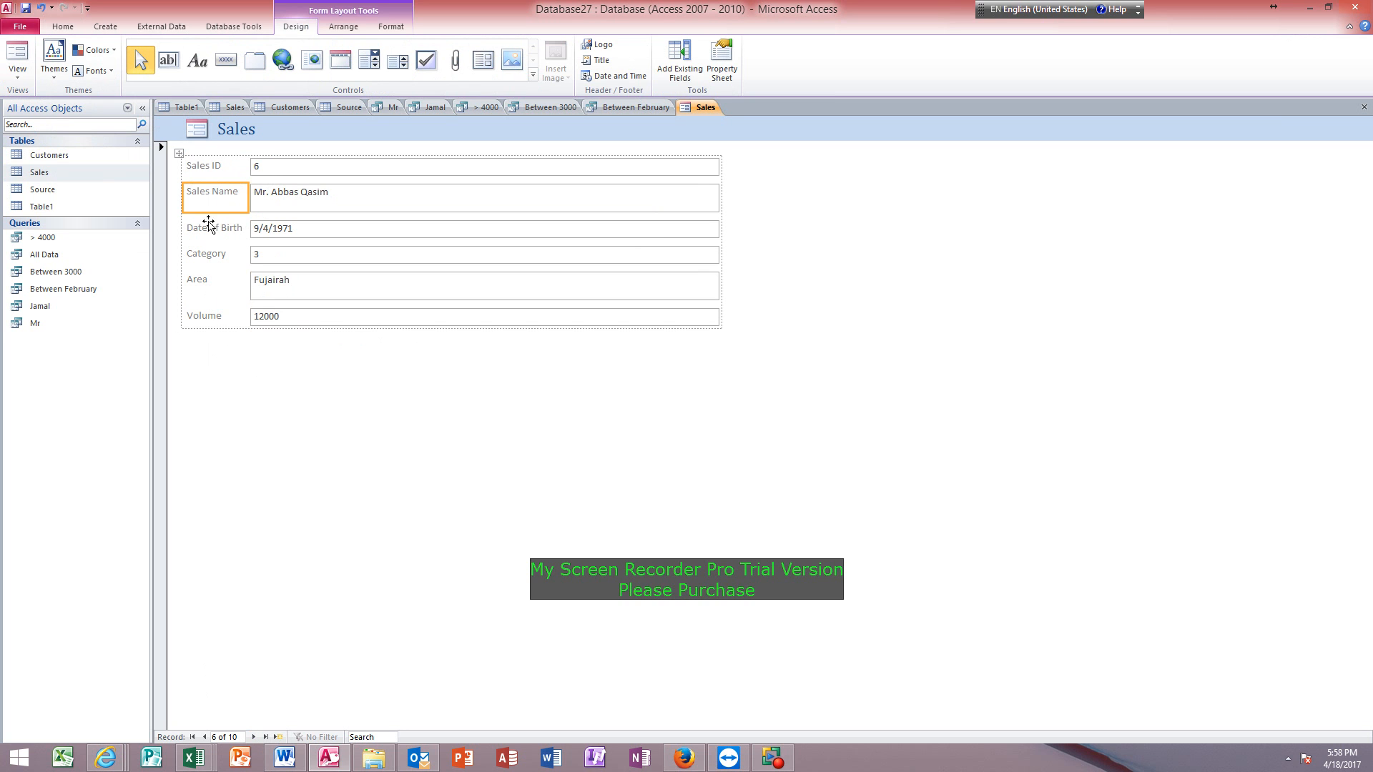
Make the Sales ID label bold and set its font colour to Automatic.
left_click(201, 168)
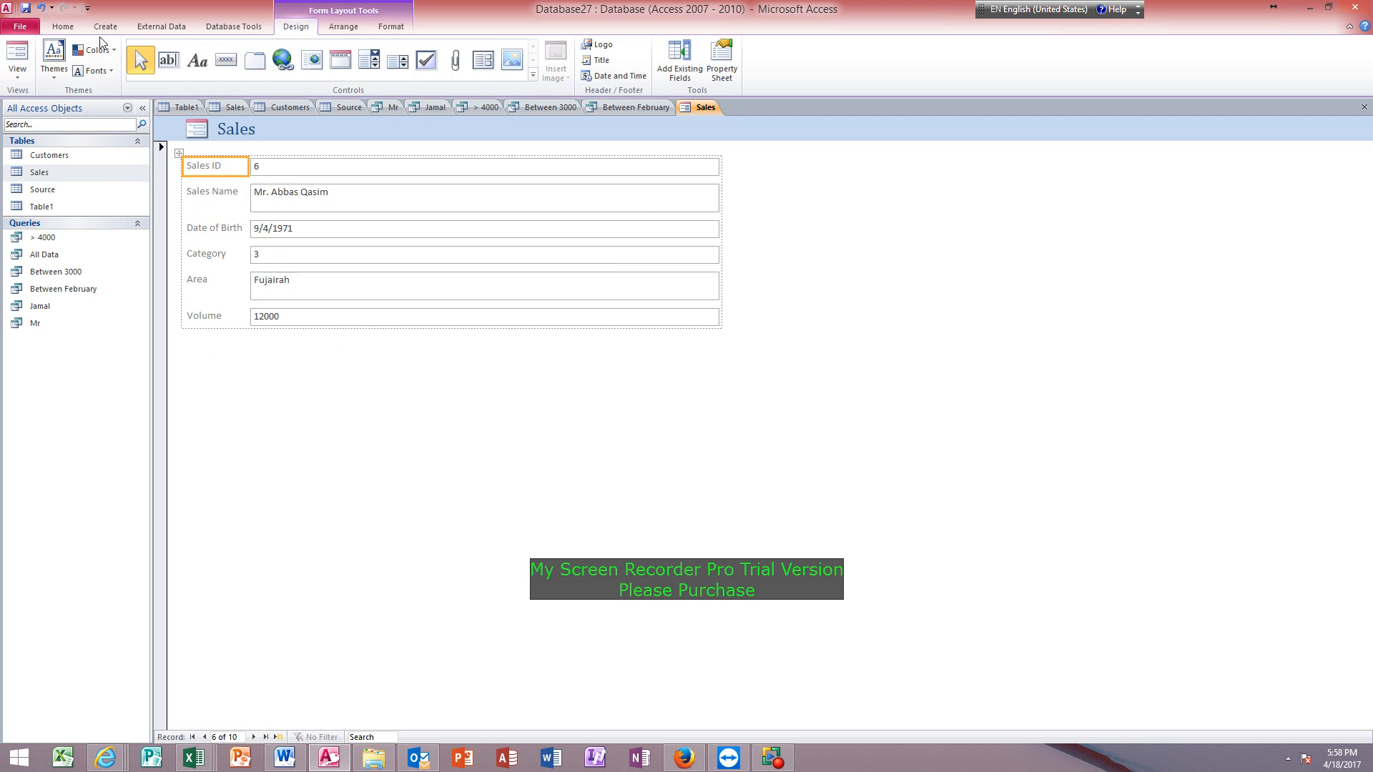
left_click(391, 26)
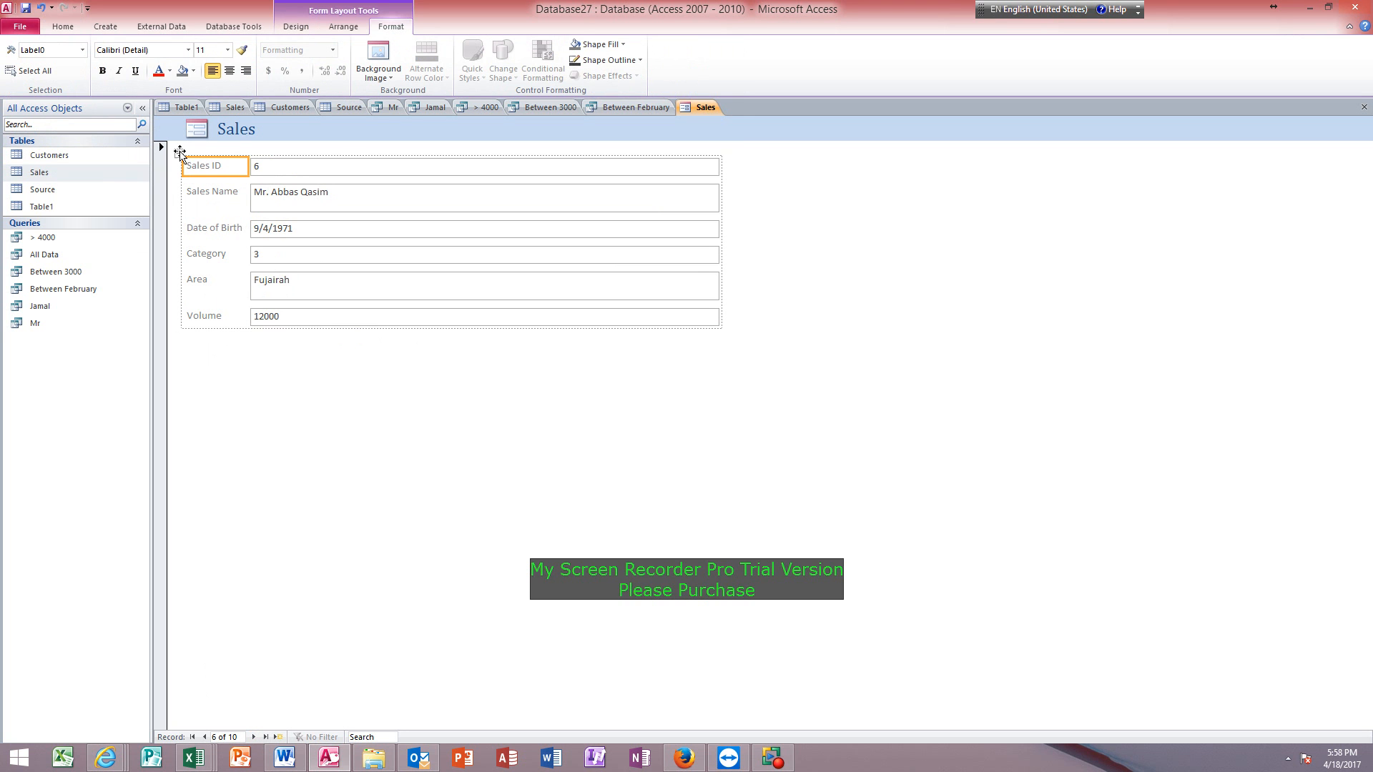
left_click(102, 71)
left_click(169, 71)
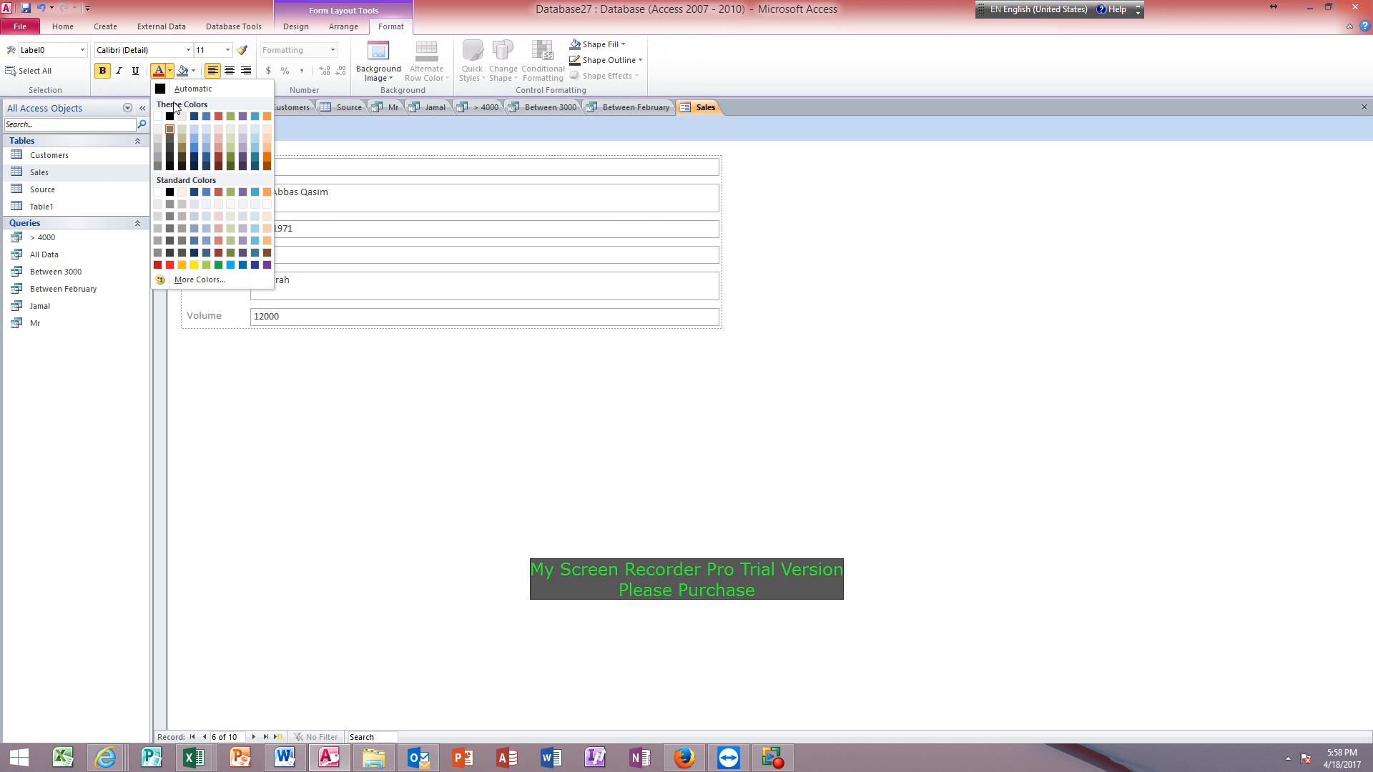
left_click(174, 89)
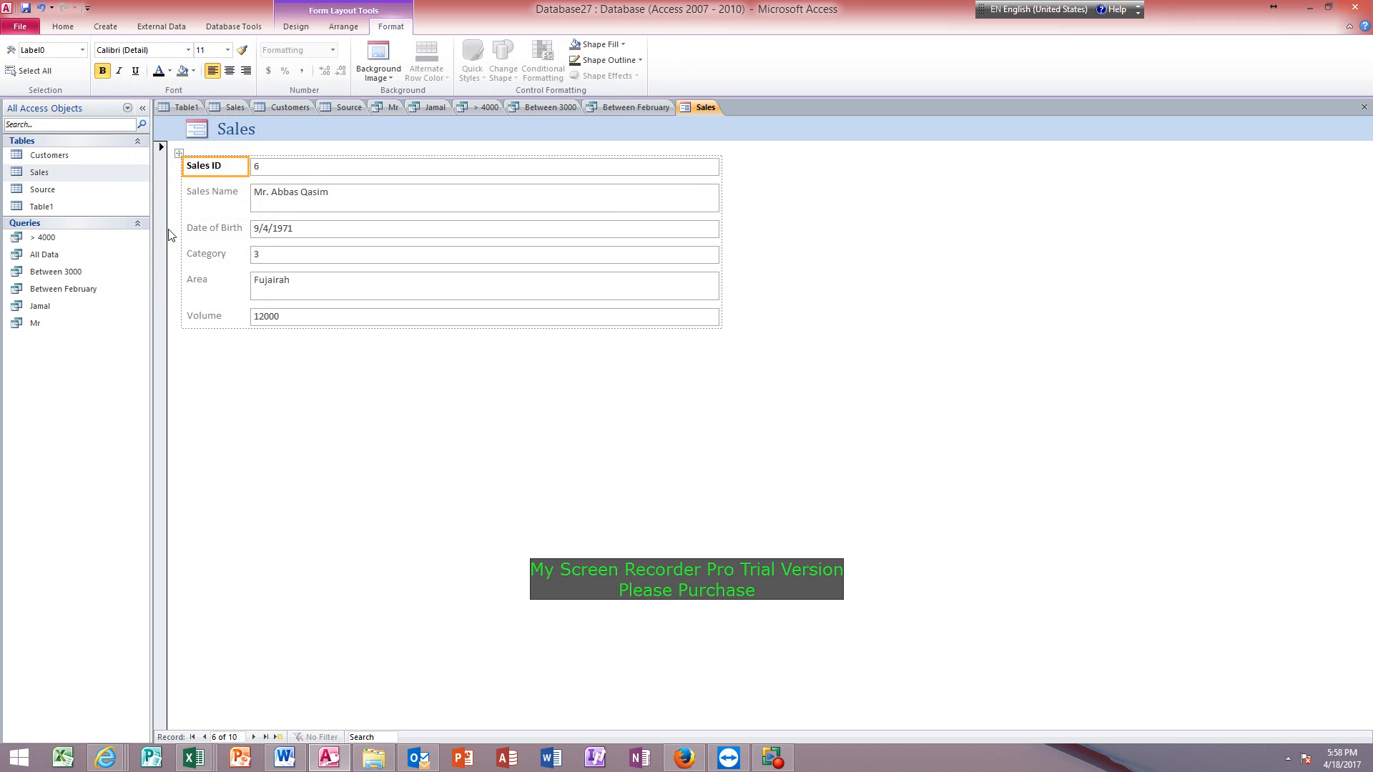
Give the Sales Name label a yellow background and deselect it.
left_click(201, 195)
left_click(193, 71)
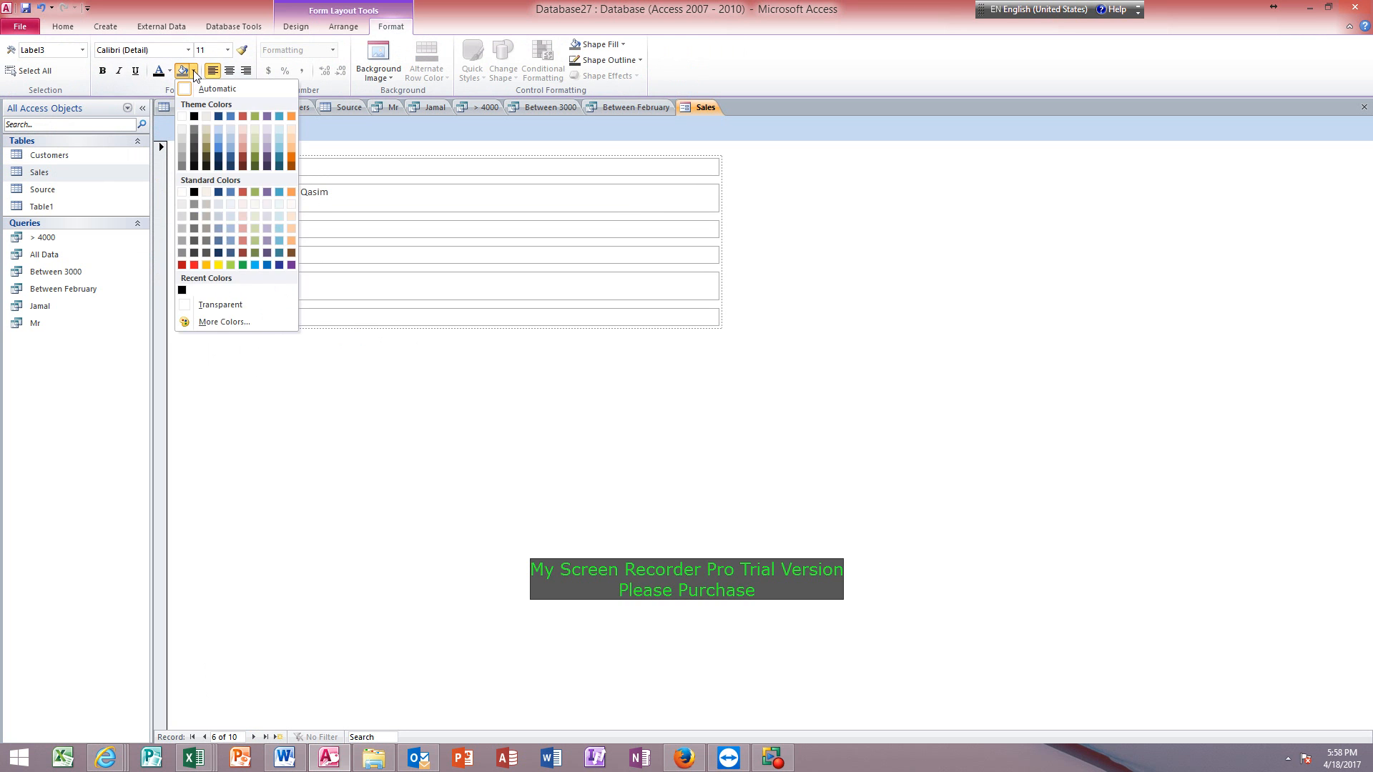
left_click(218, 265)
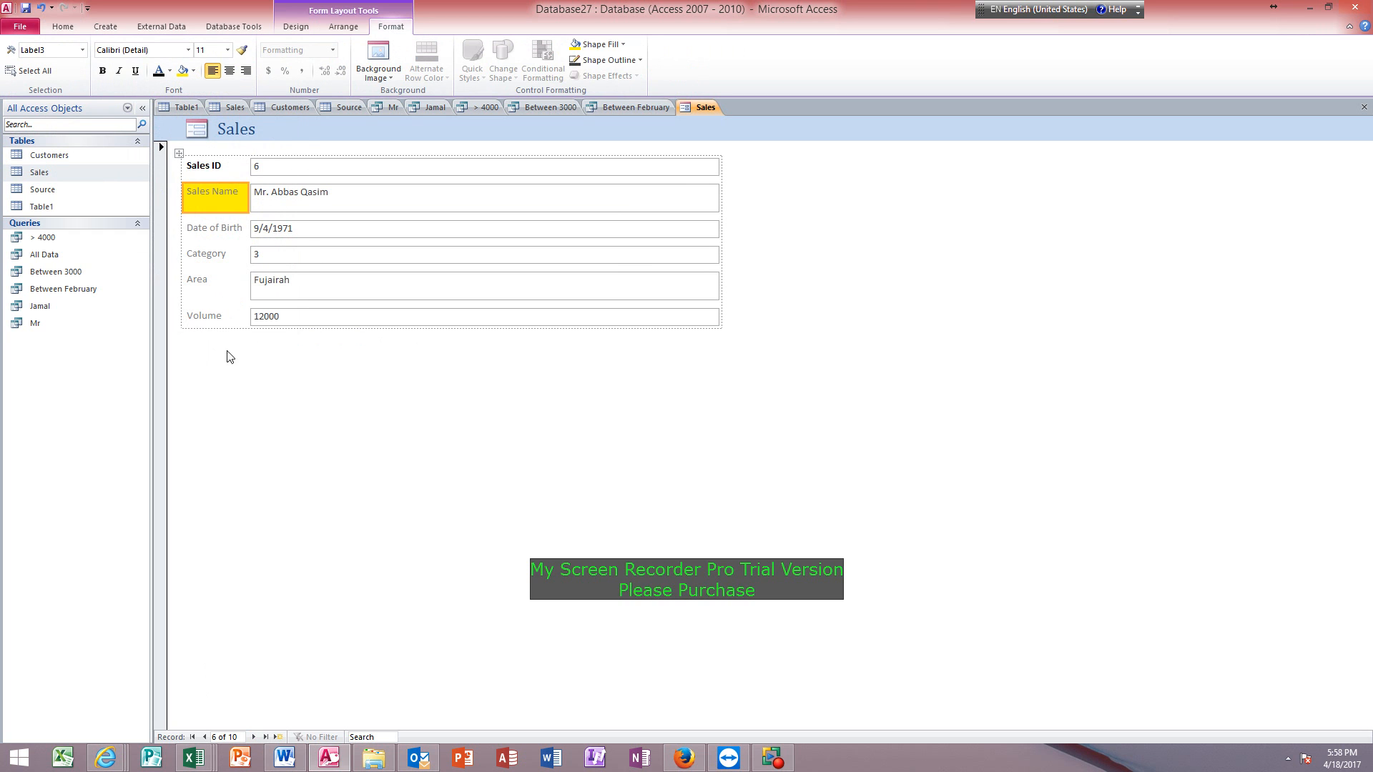
left_click(226, 362)
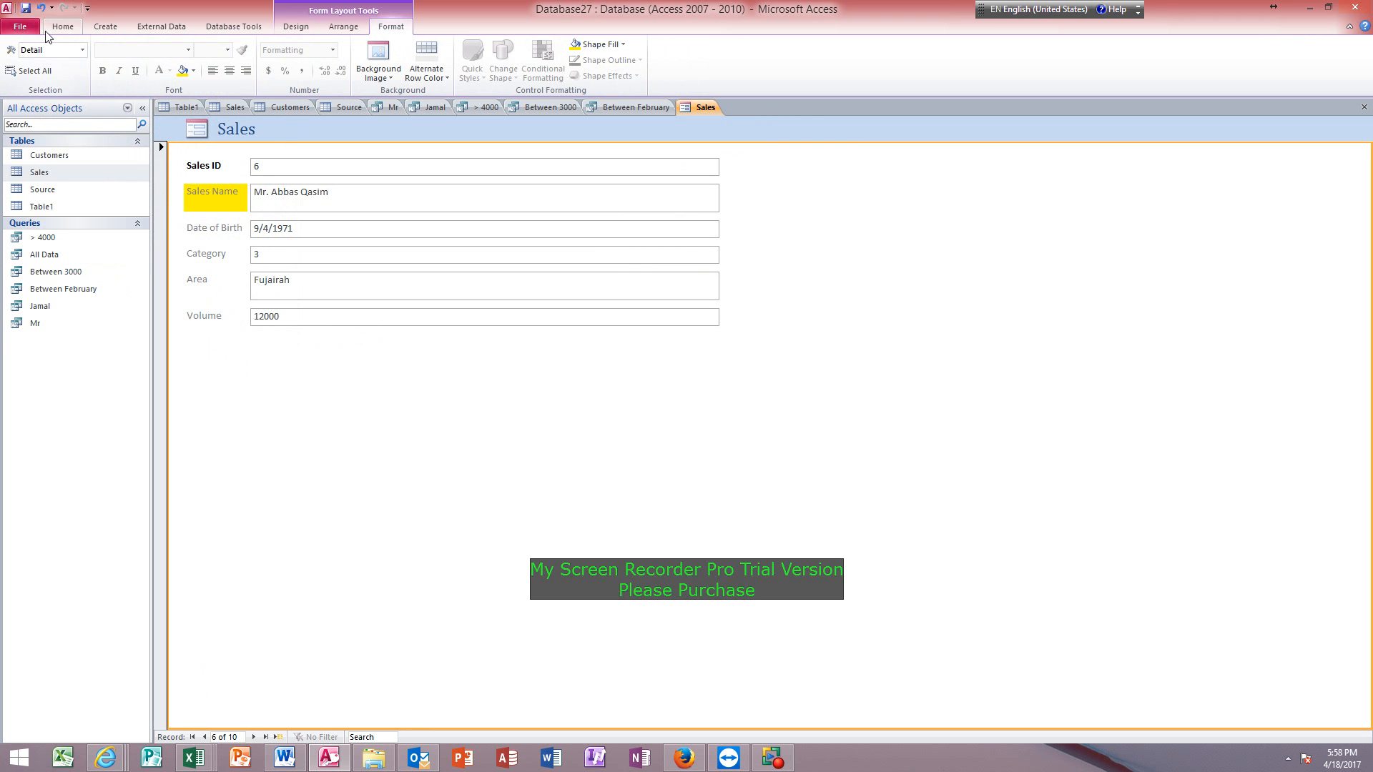
Switch the form to Design View and change its header title to Sales Data Entry From.
left_click(63, 27)
left_click(17, 79)
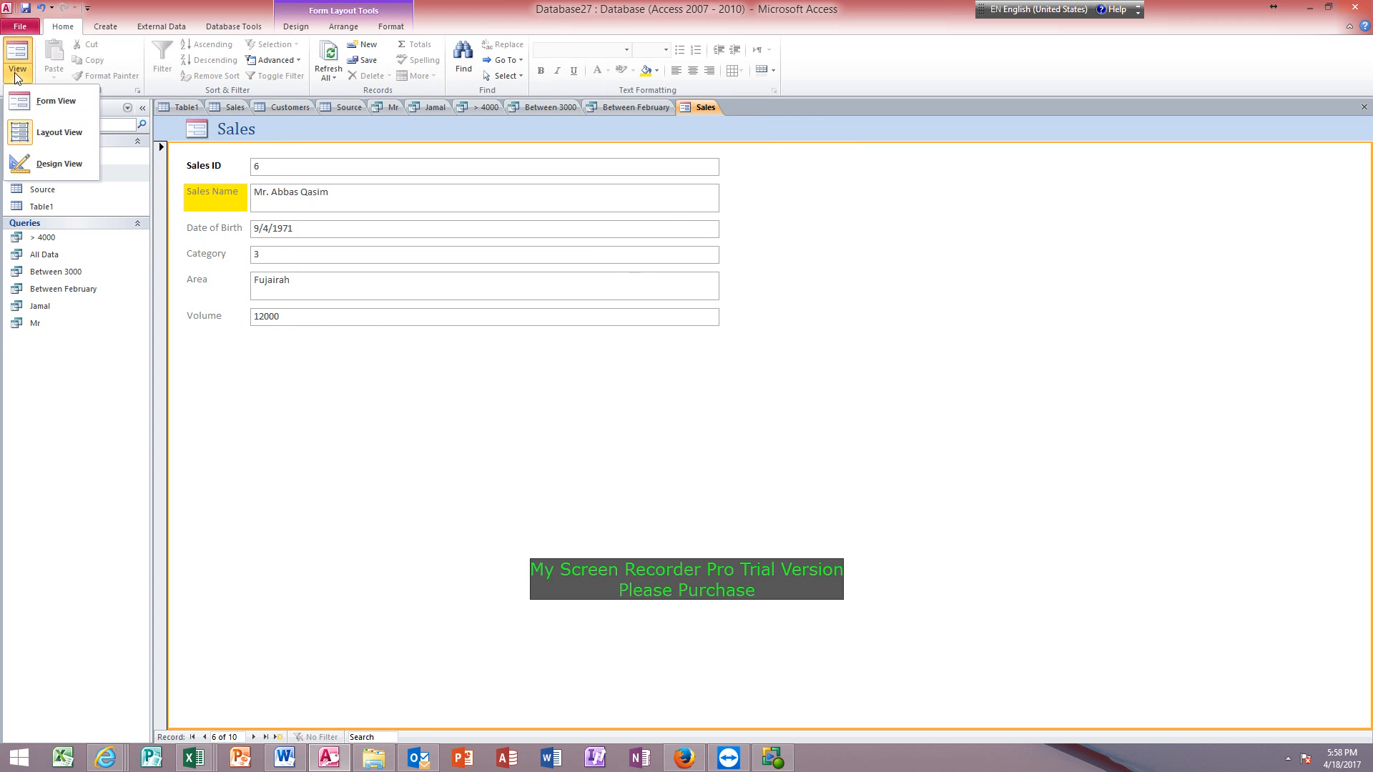
left_click(32, 164)
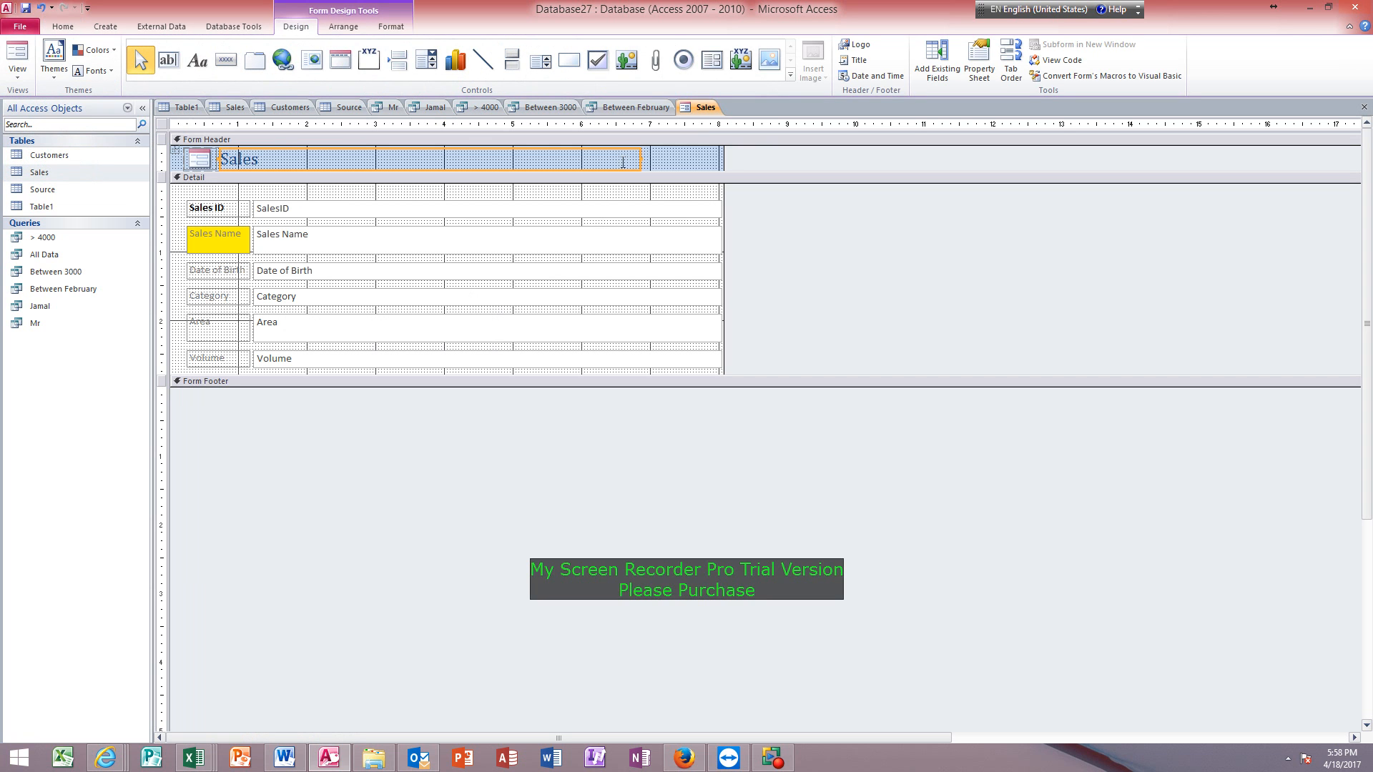
left_click(275, 156)
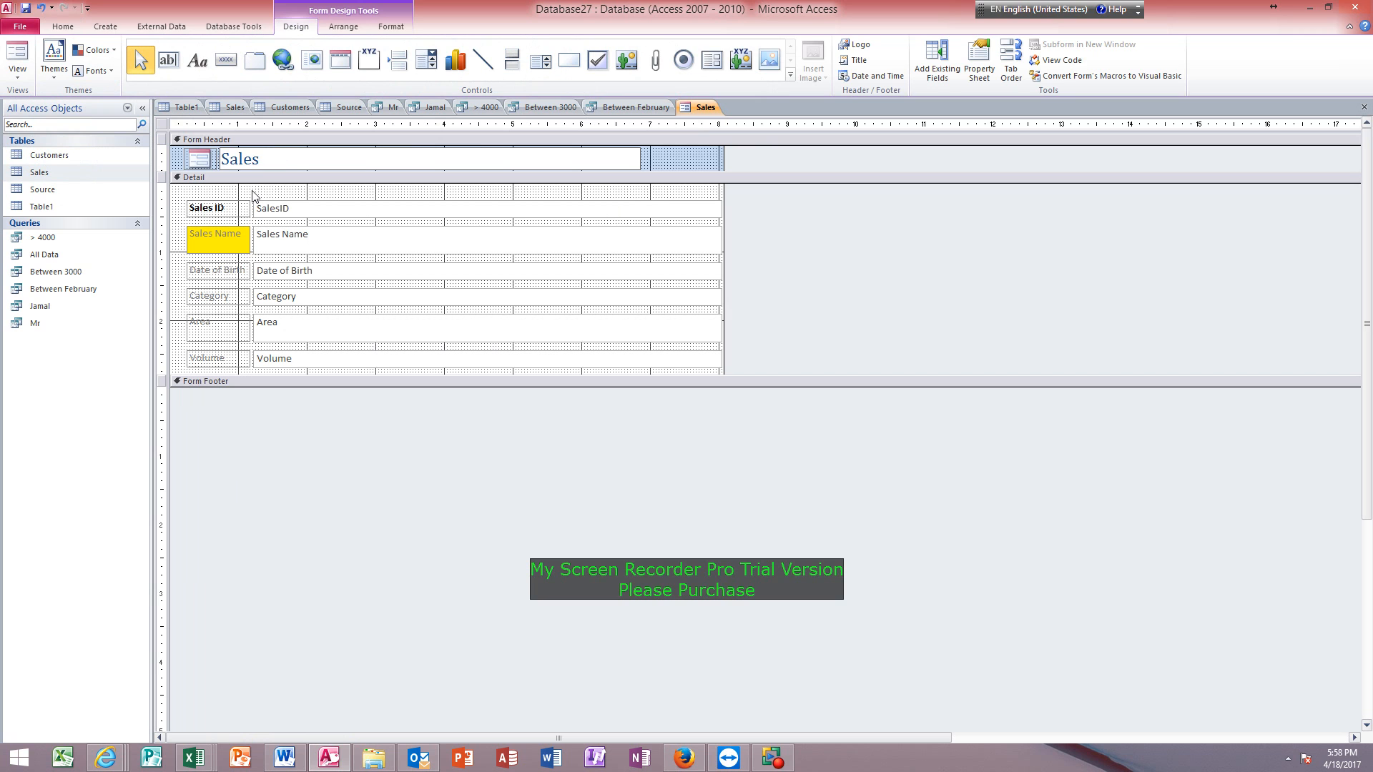
type("Data Entry From")
Give the form's header section a light olive green background colour.
left_click(663, 169)
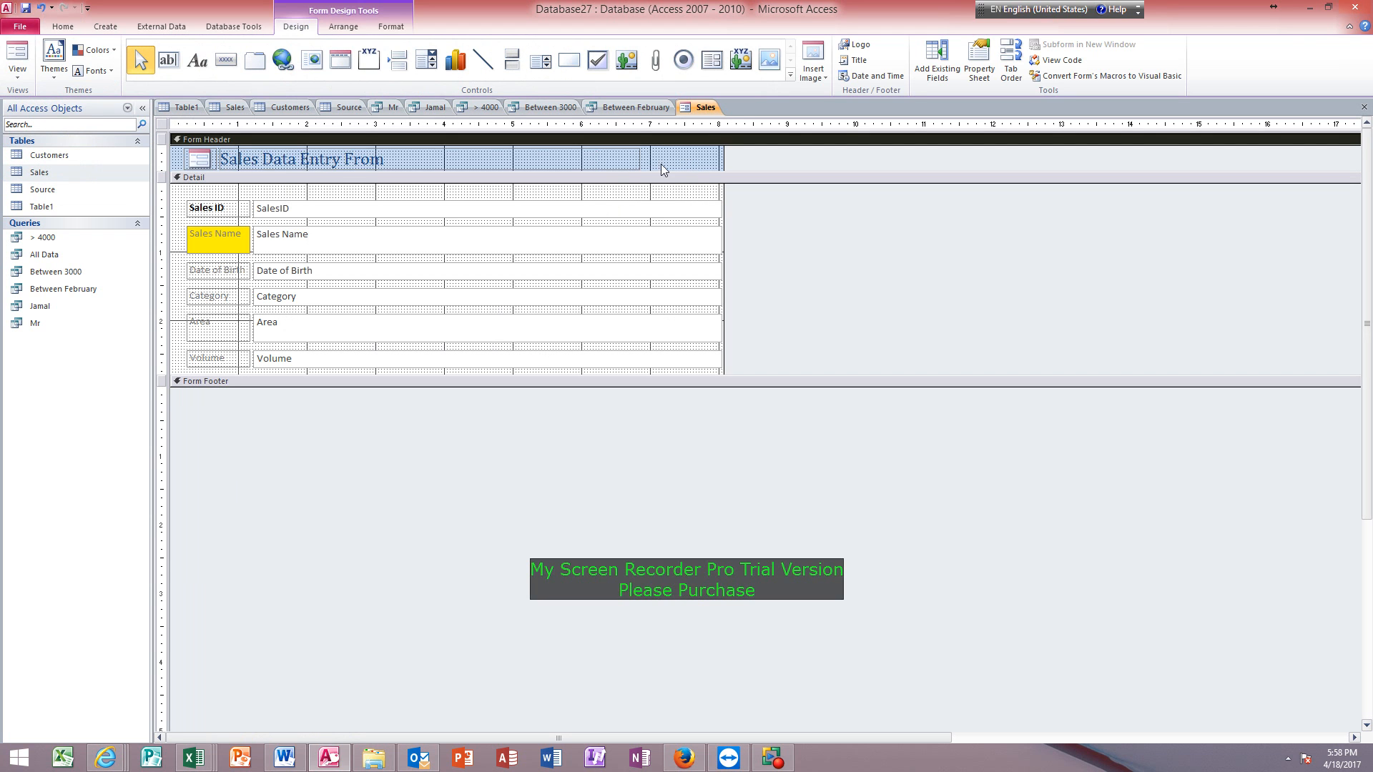
left_click(392, 26)
left_click(195, 71)
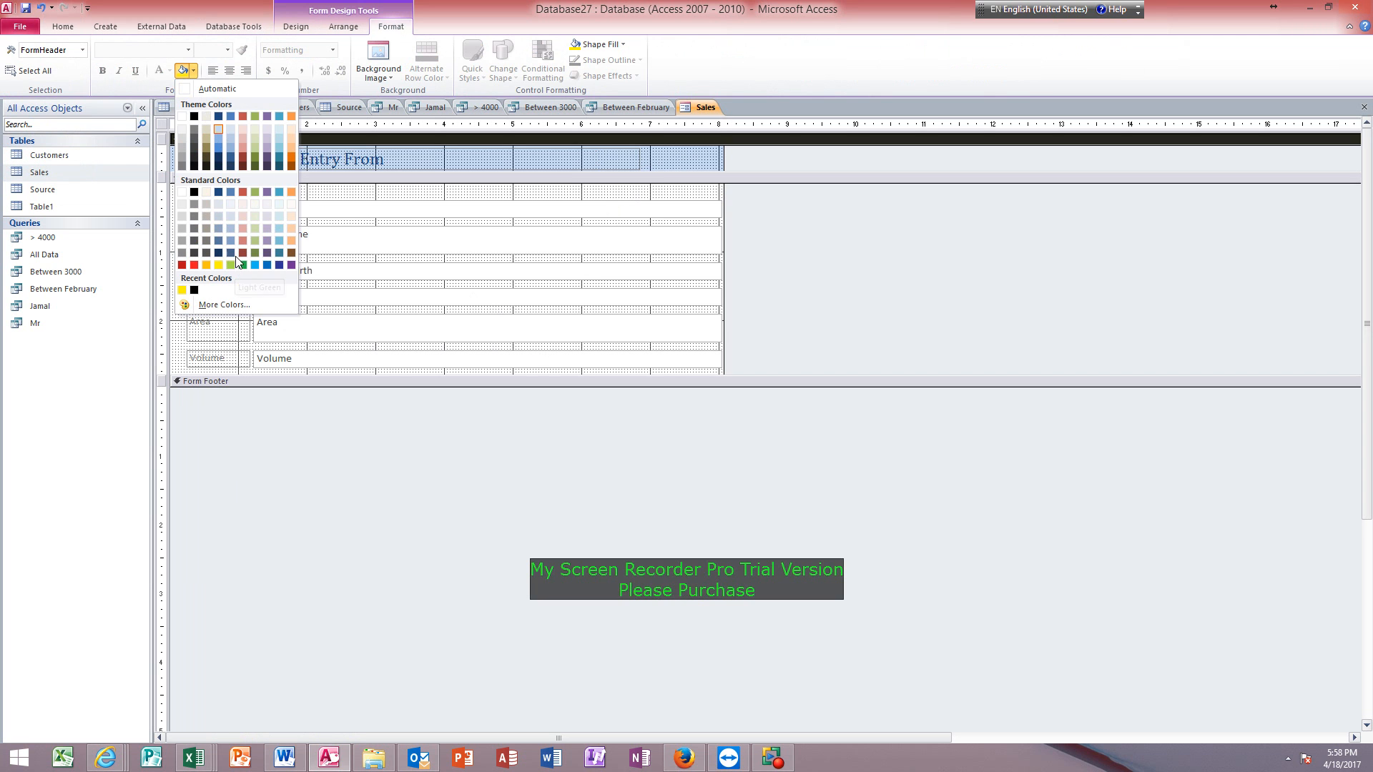
left_click(257, 145)
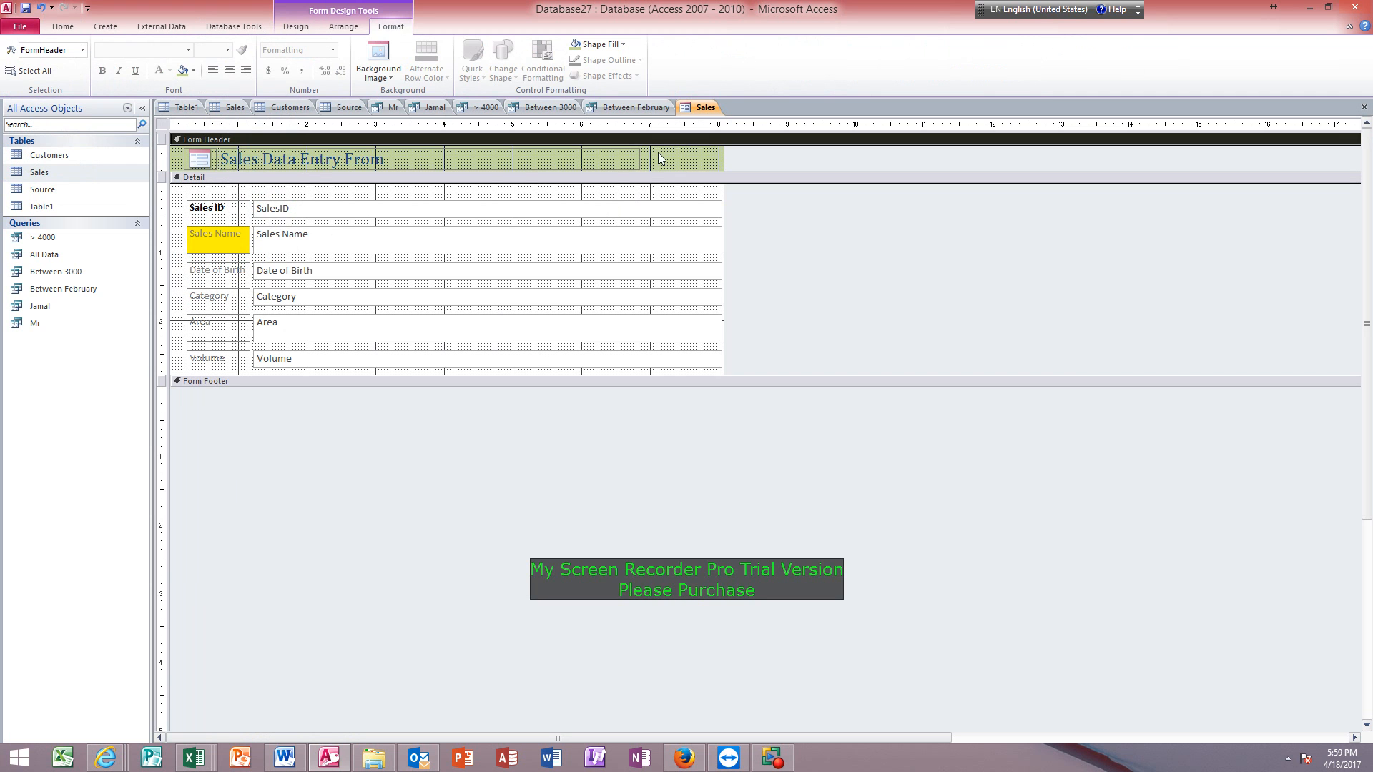
Narrow the header title box to just wider than its text and increase the height of the form header section.
left_click(629, 157)
left_click_drag(639, 158, 413, 158)
left_click(452, 160)
left_click_drag(452, 169, 452, 183)
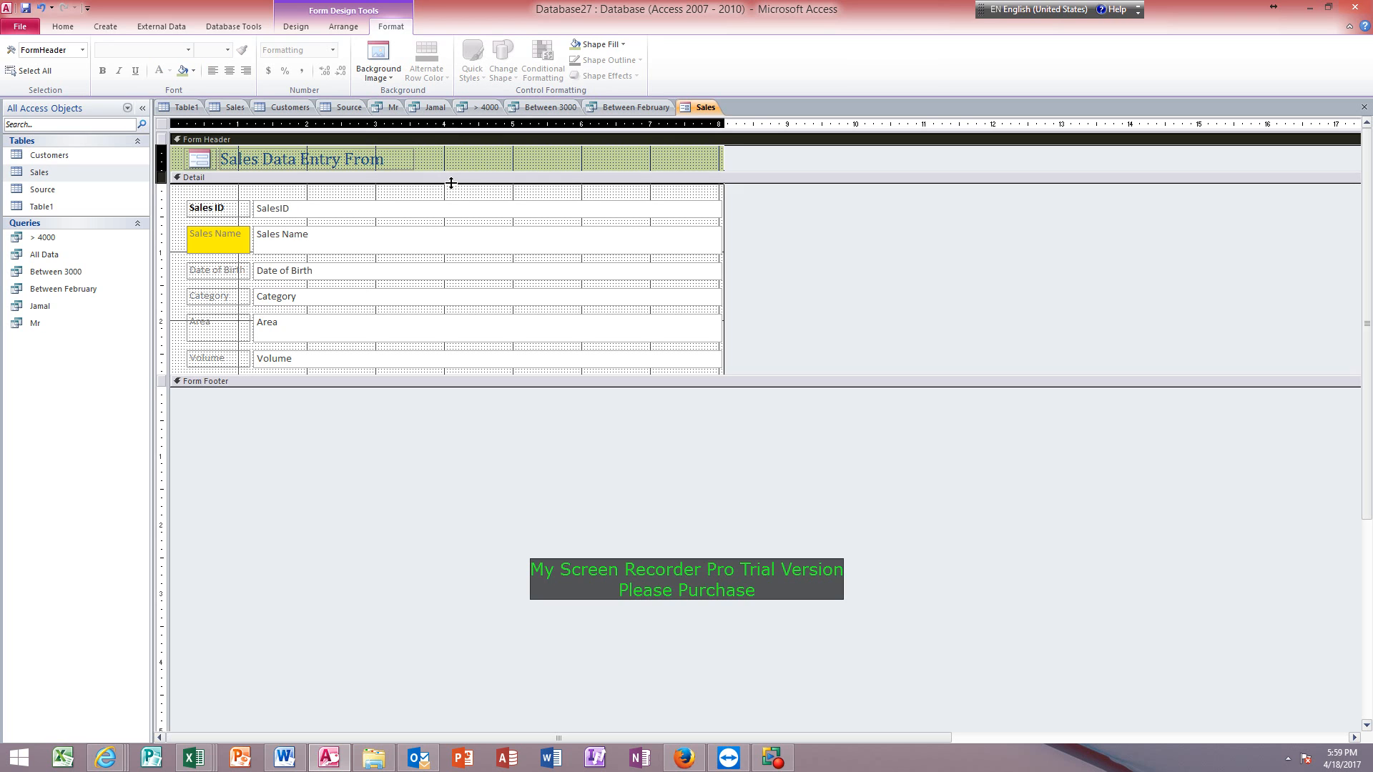
left_click_drag(451, 183, 451, 196)
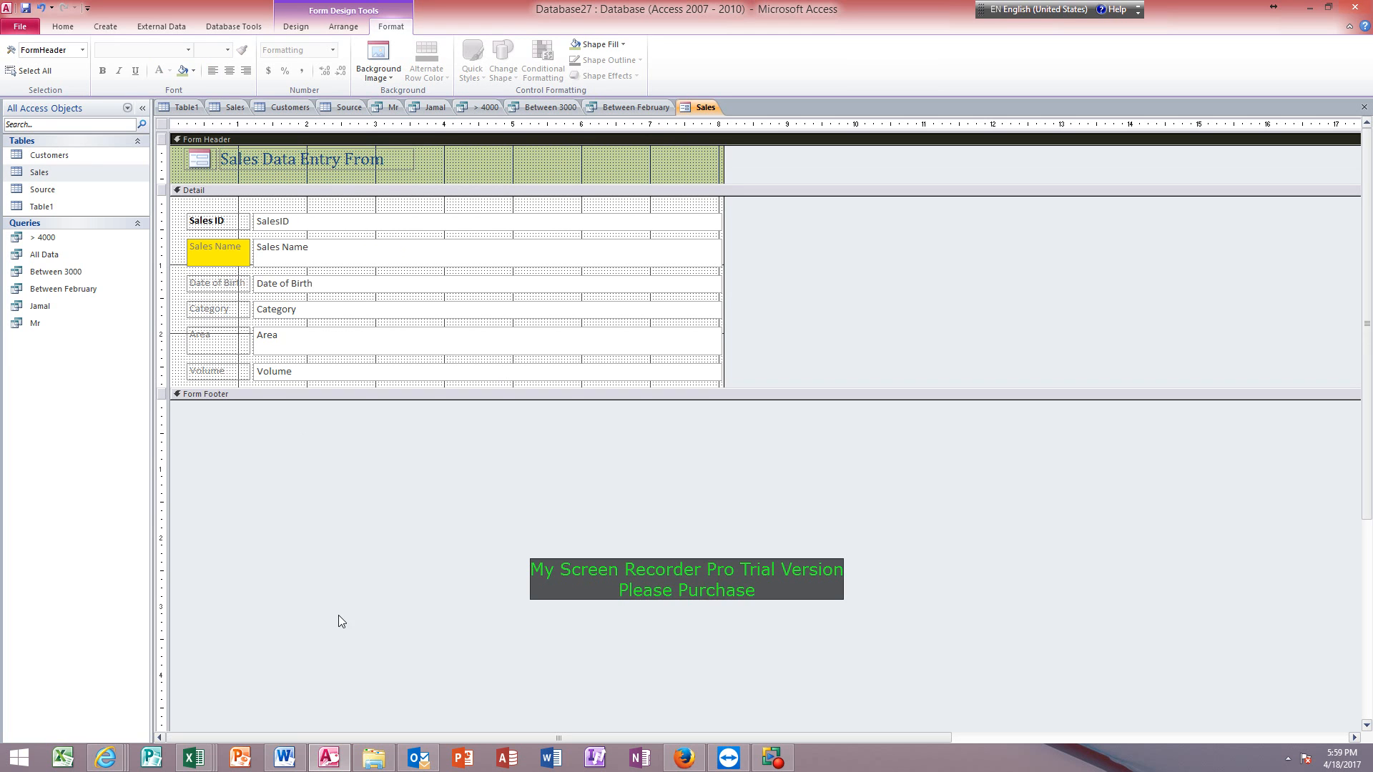
Open a new blank document in Microsoft Word and maximize its window.
right_click(291, 760)
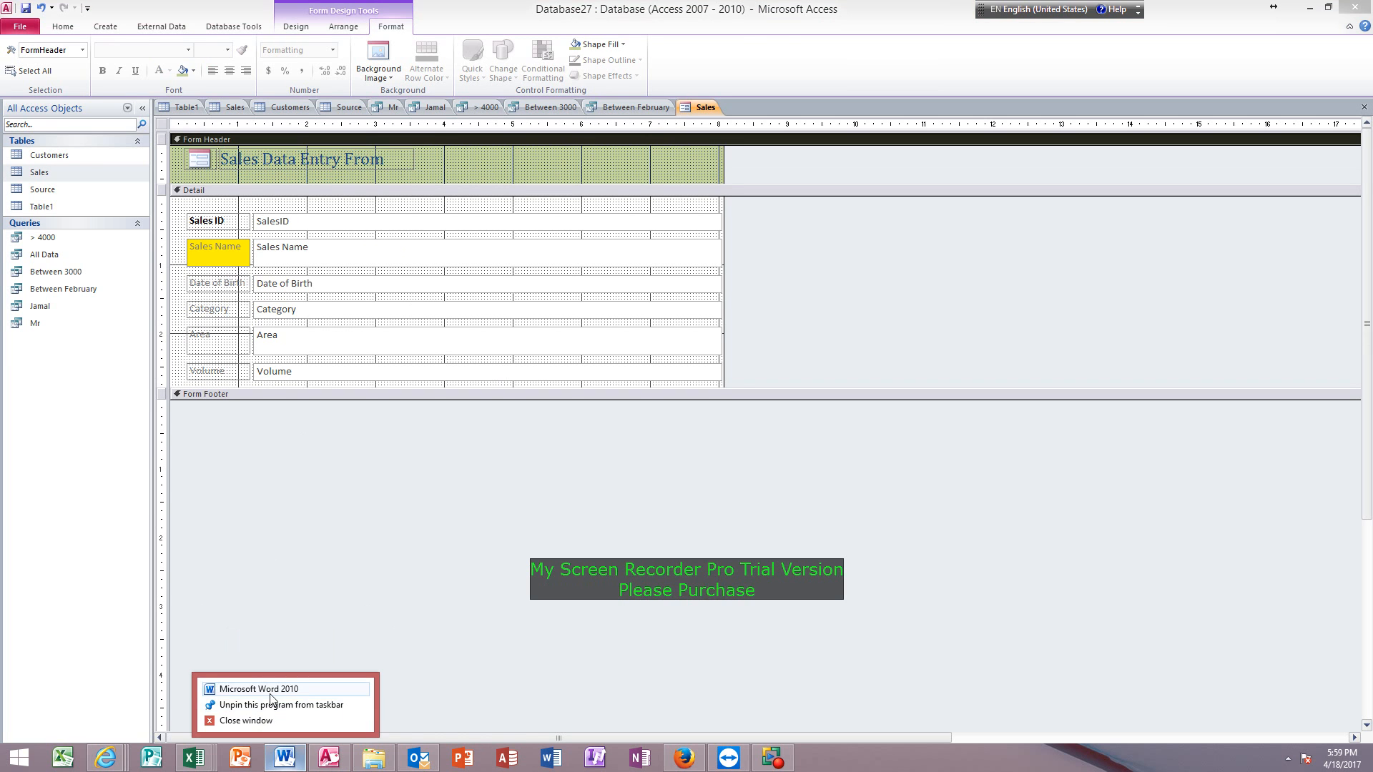
left_click(268, 689)
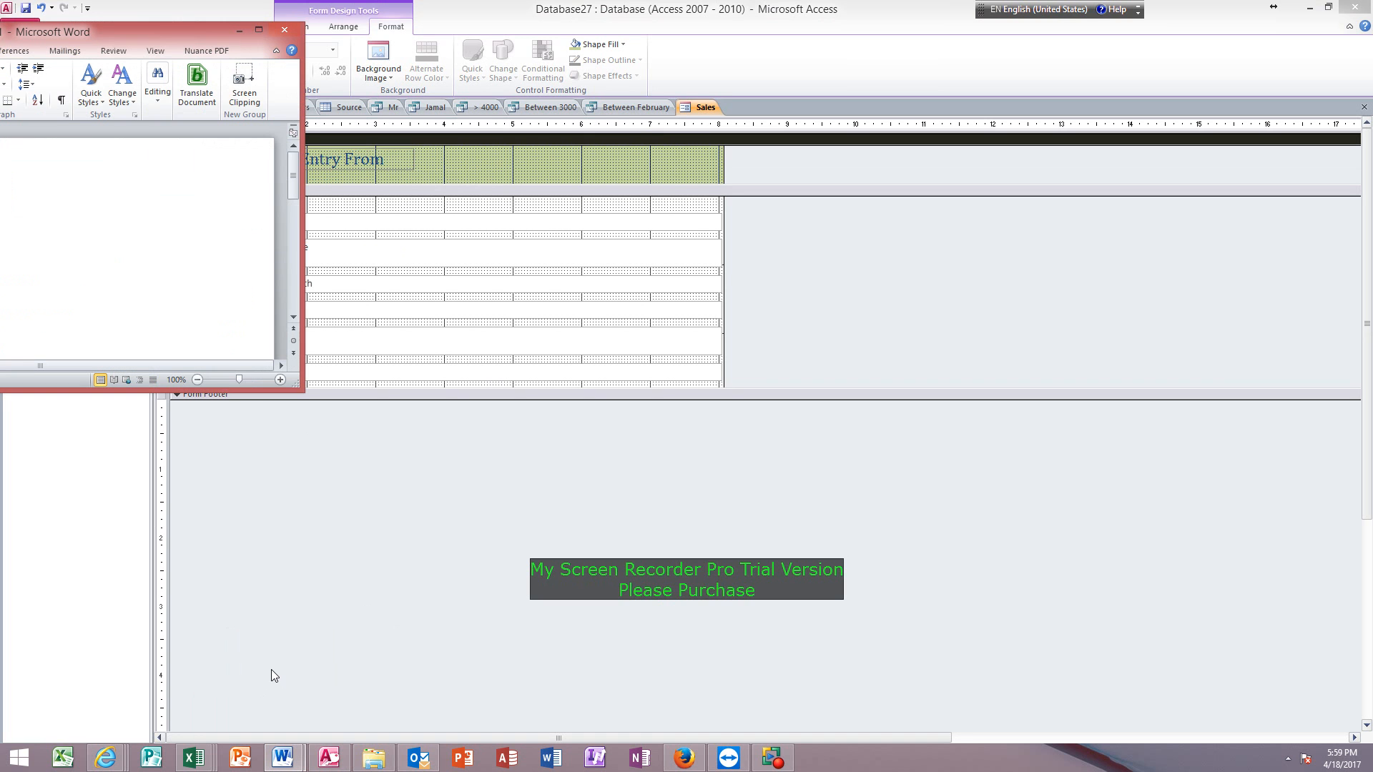
left_click(259, 31)
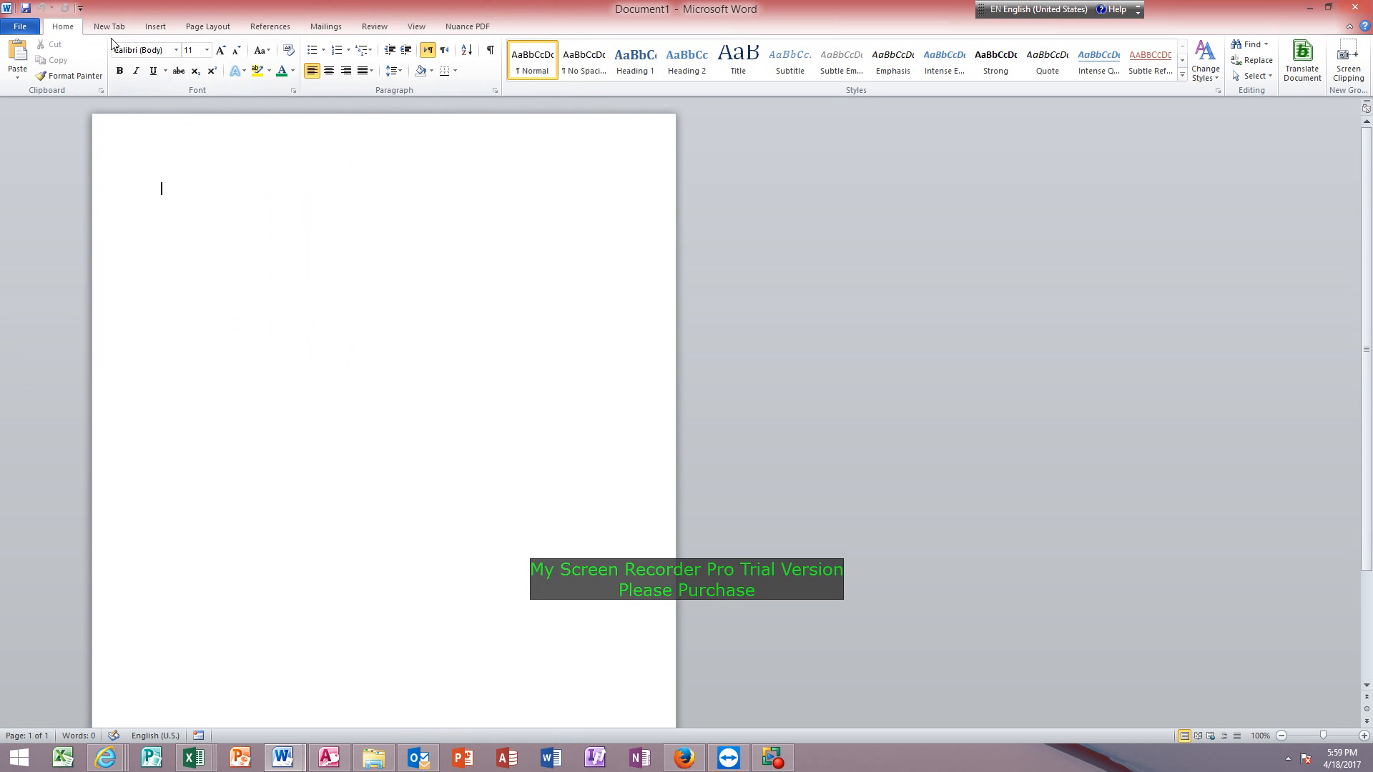
Draw a Cloud shape about 57 mm wide and 26 mm high in the upper part of the page.
left_click(162, 28)
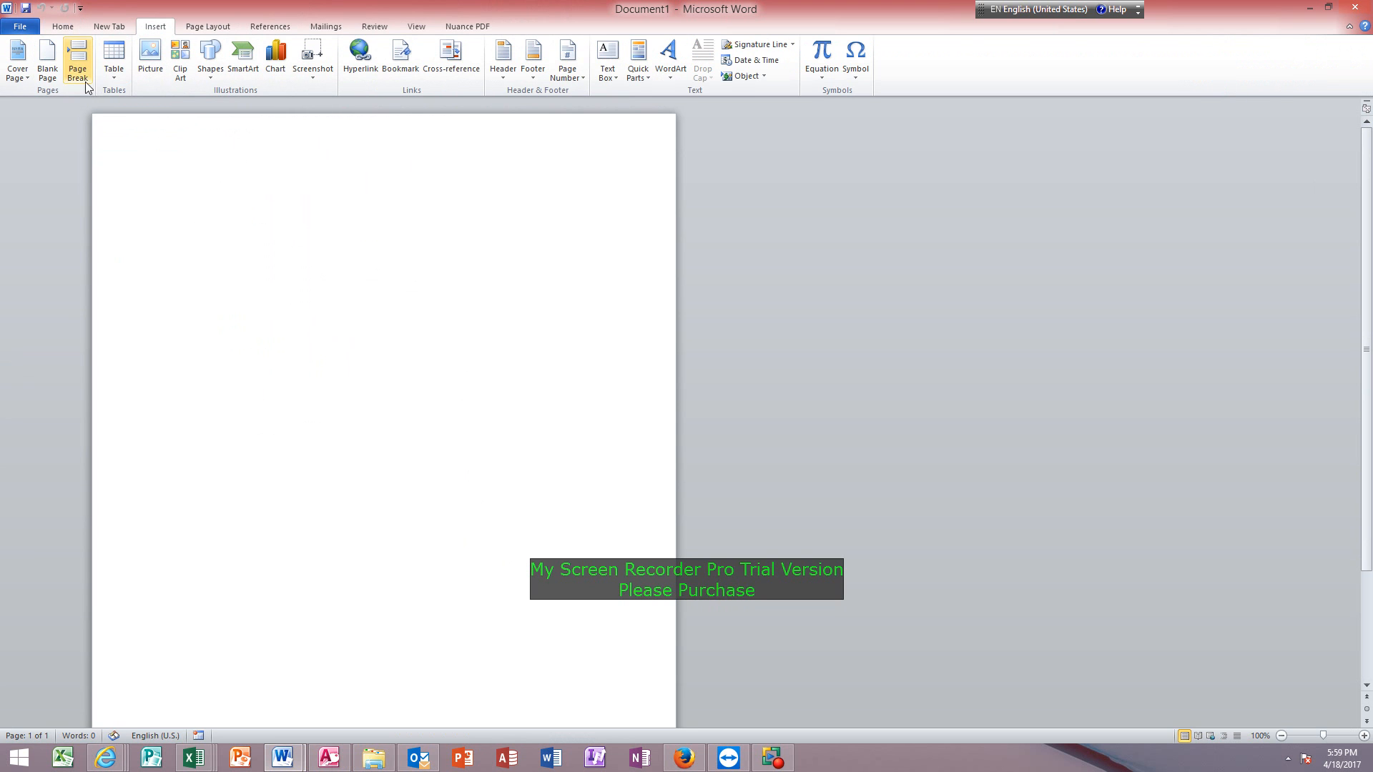
left_click(213, 76)
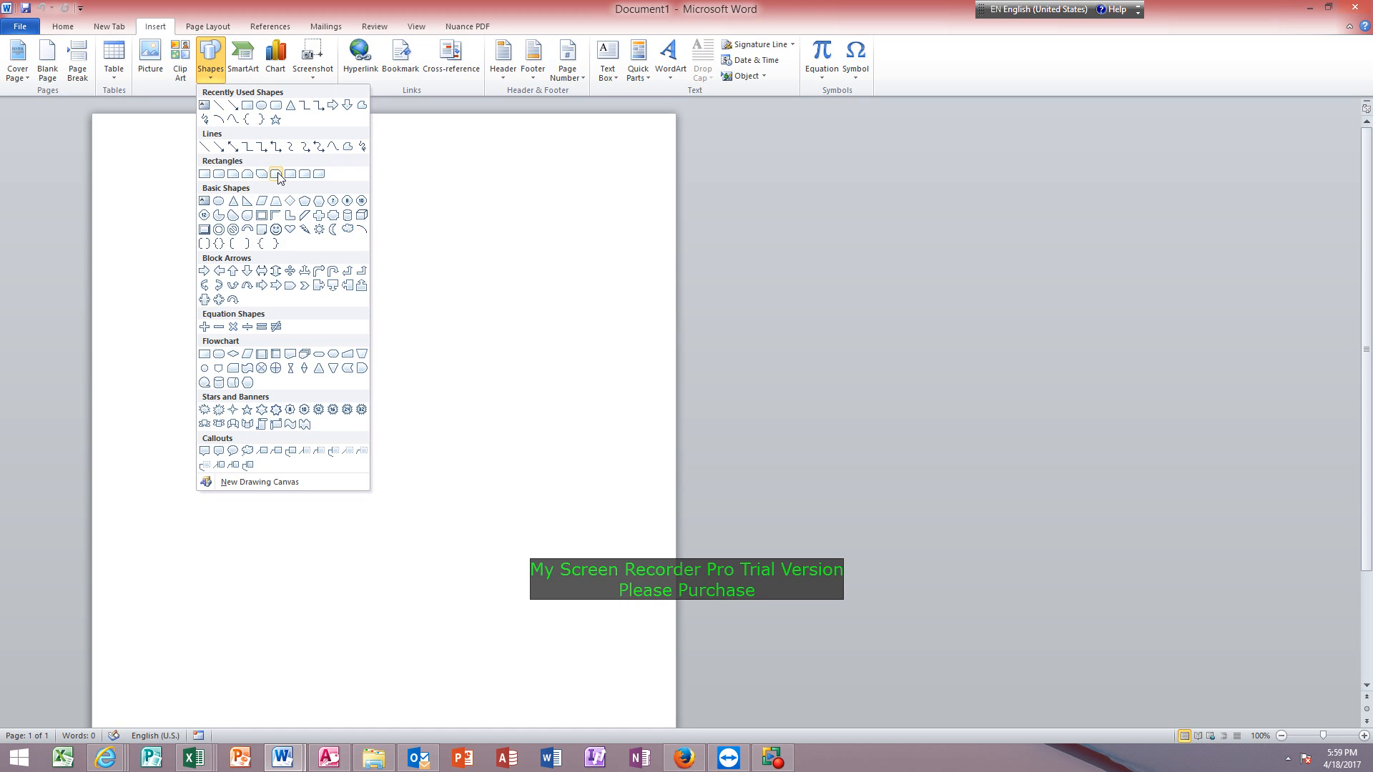
left_click(347, 229)
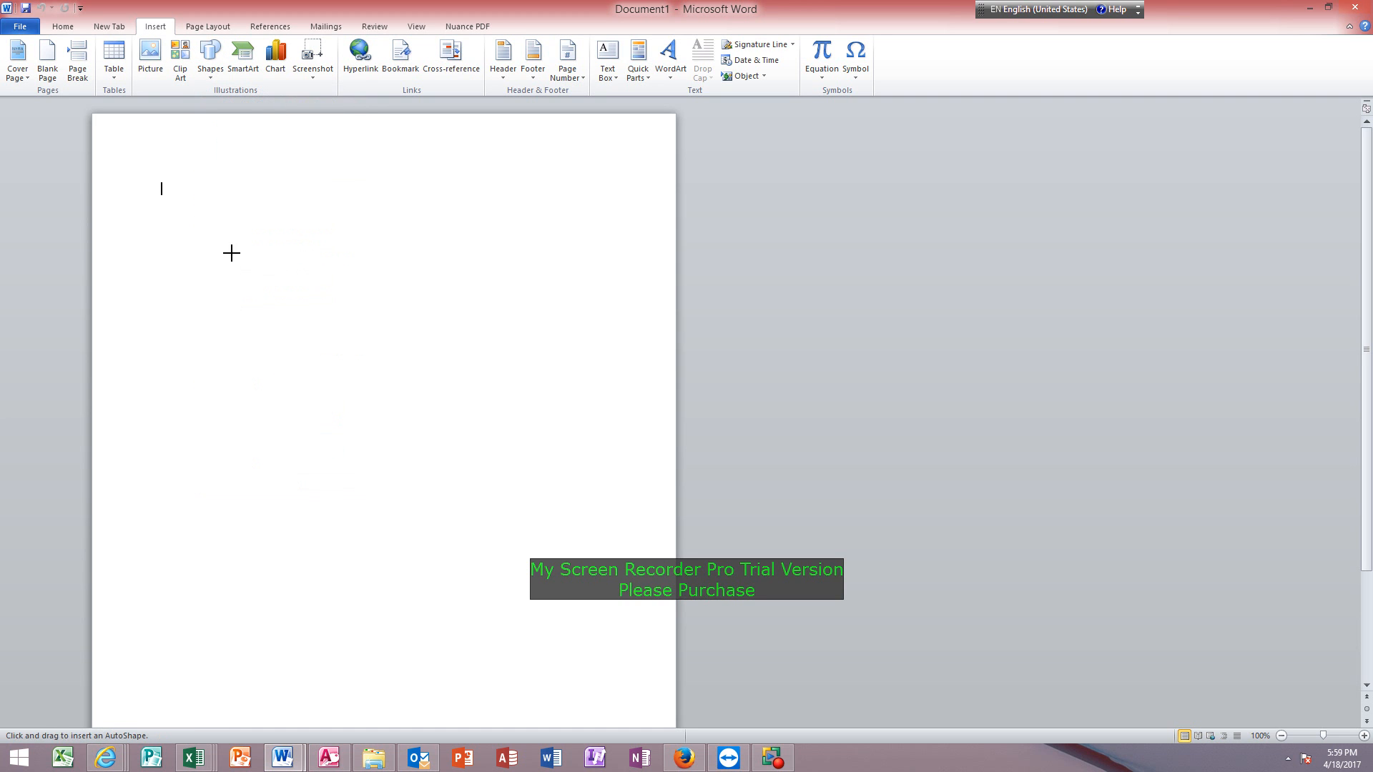
mouse_move(229, 251)
left_mouse_down()
mouse_move(356, 327)
mouse_move(386, 323)
left_mouse_up()
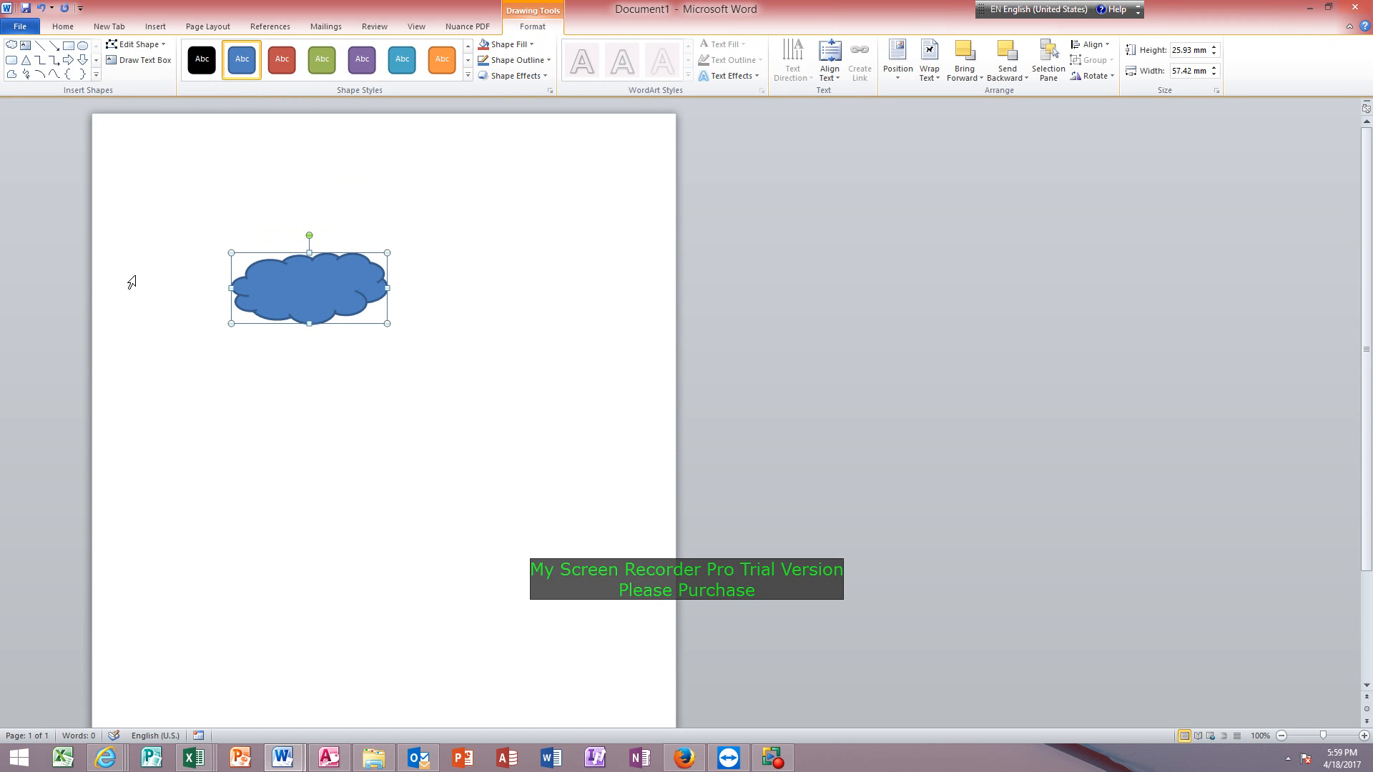
Apply the green filled shape style to the cloud and add the text This is picture inside it.
left_click(326, 70)
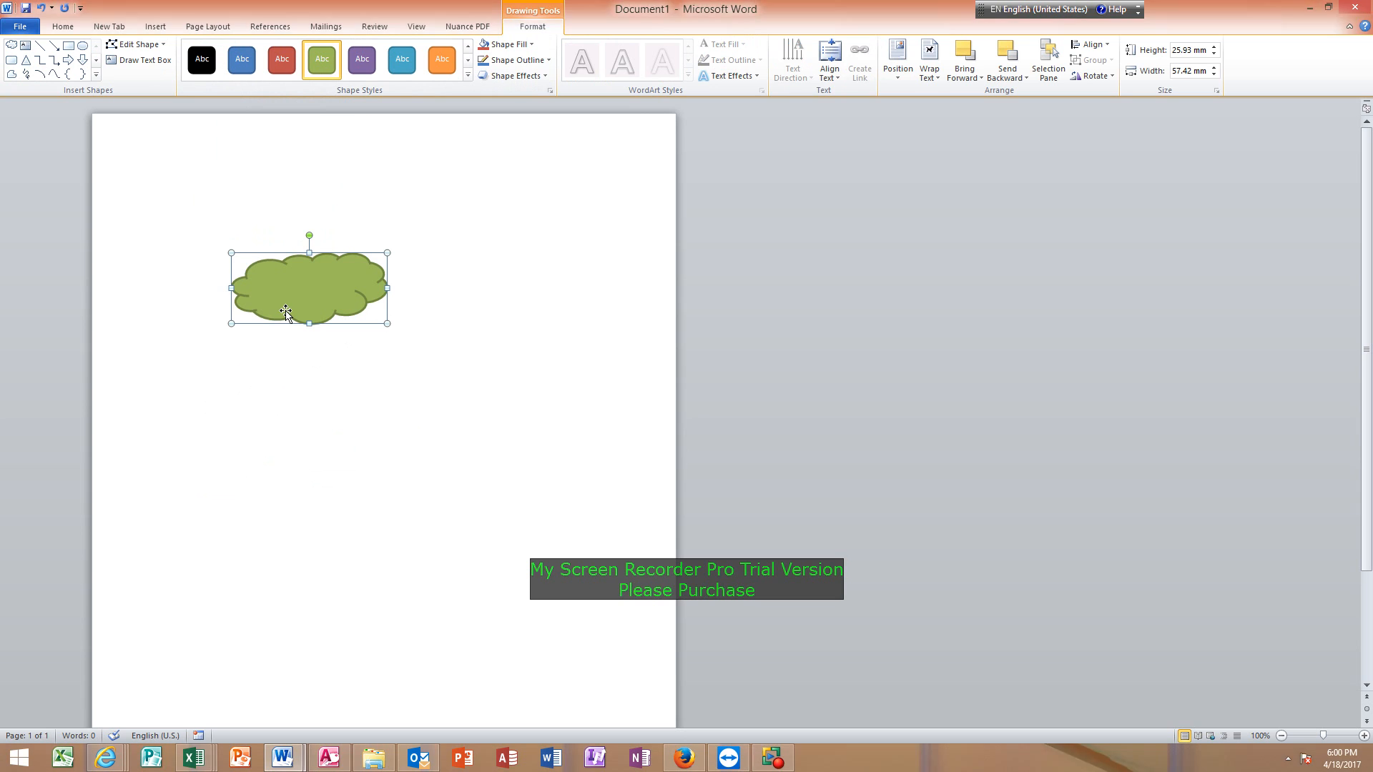
type("This is")
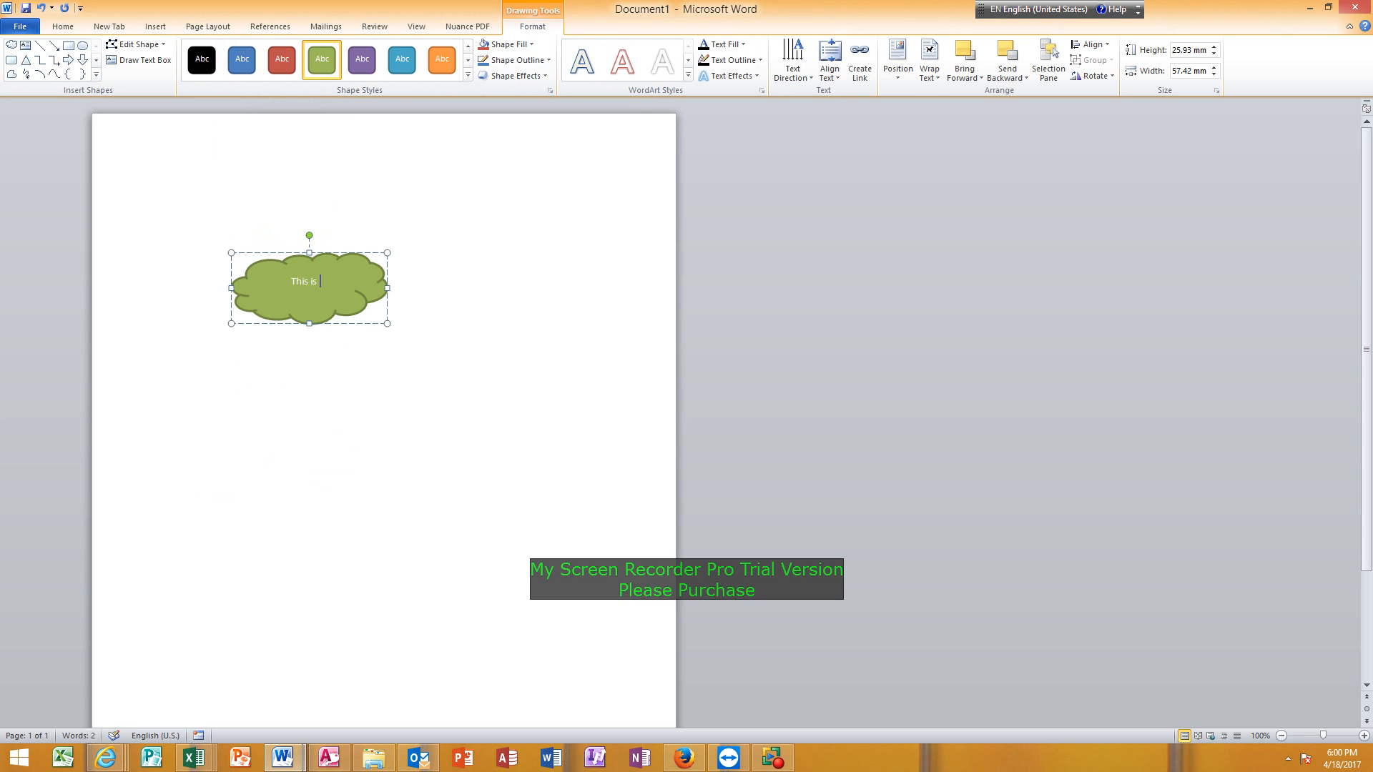
type(" picture")
Add an outer shadow falling to the right and a tight reflection with a small offset to the cloud.
left_click(544, 75)
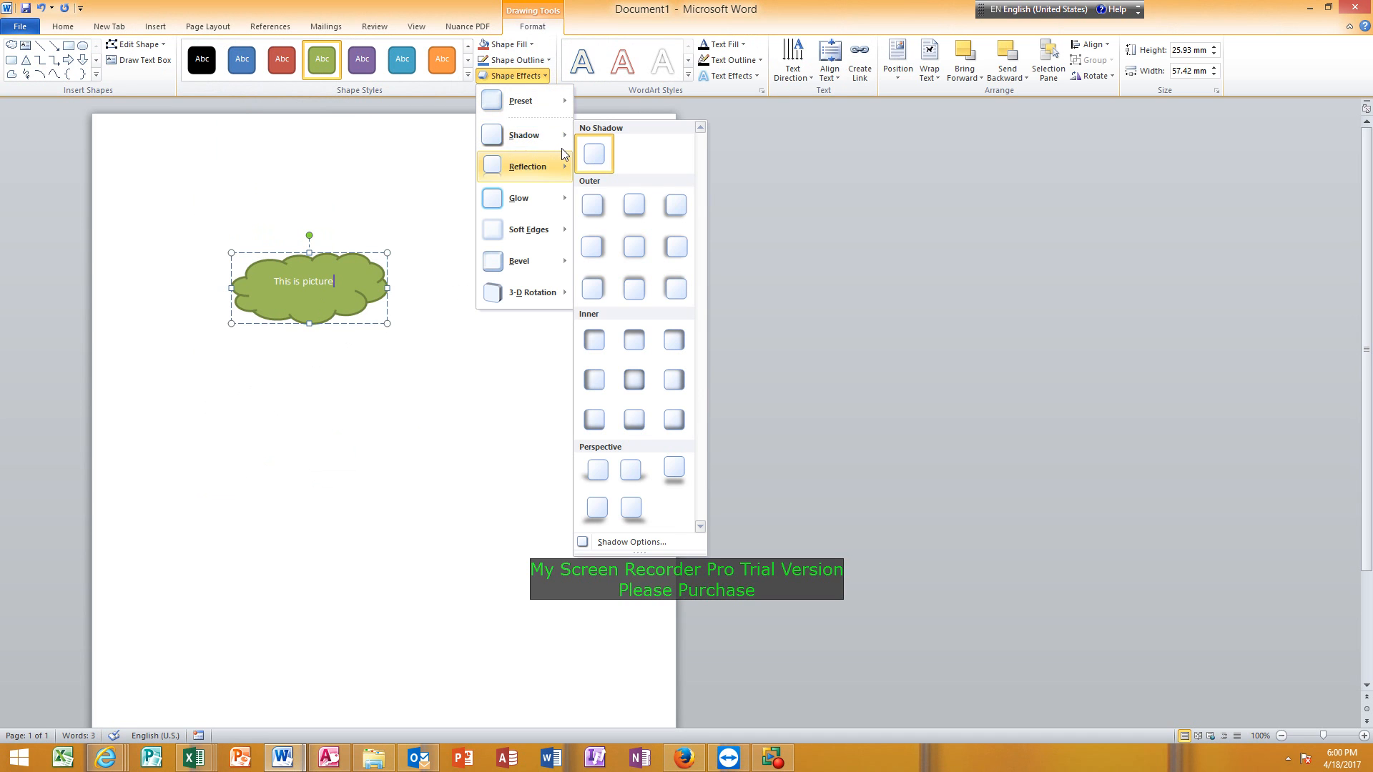
left_click(593, 247)
left_click(543, 76)
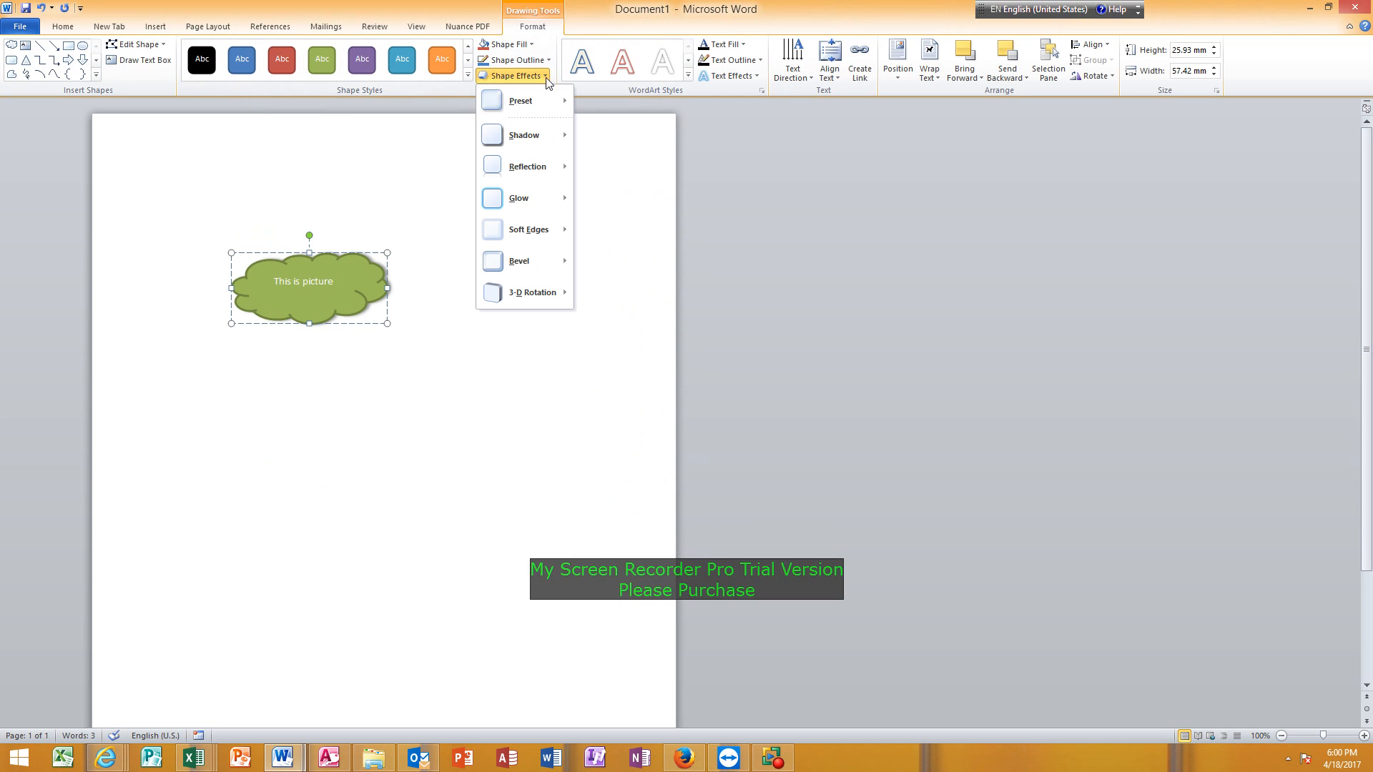
mouse_move(553, 175)
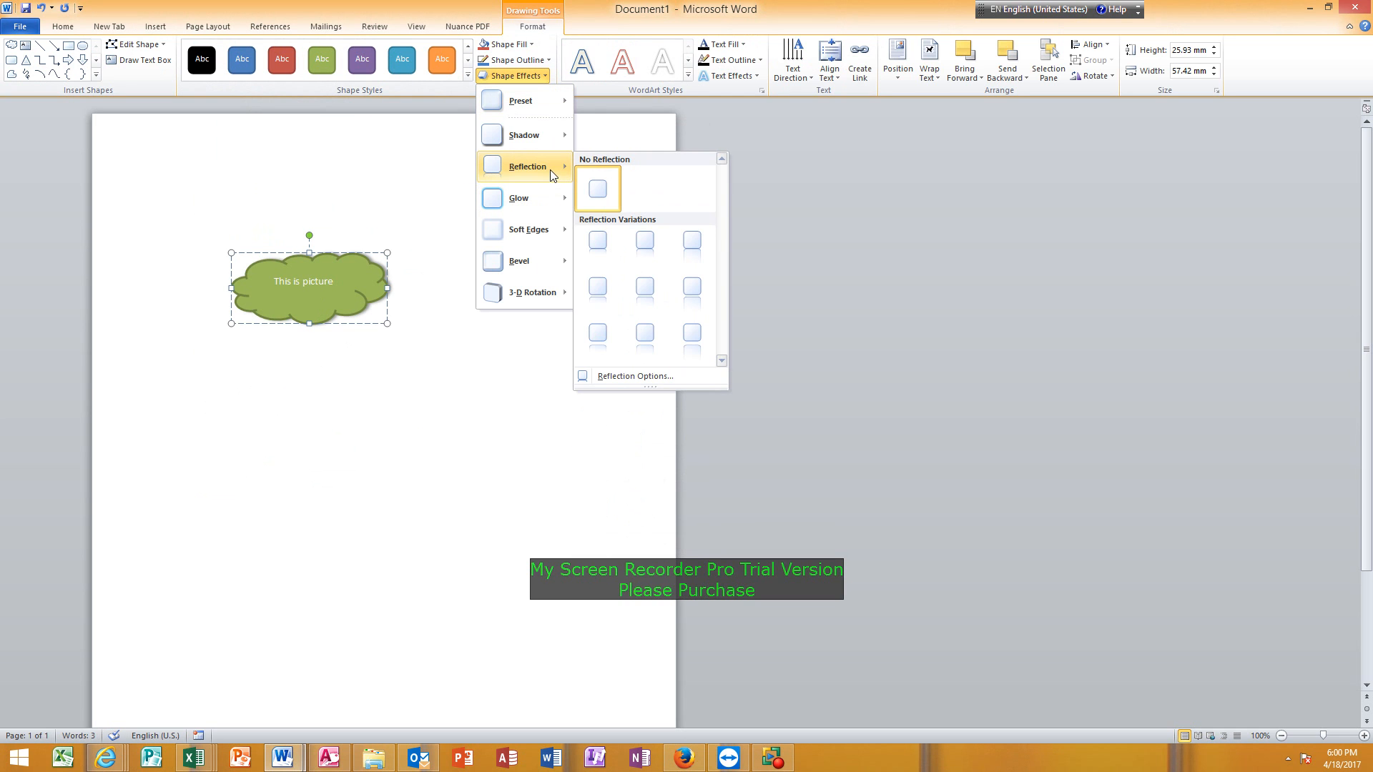
left_click(593, 290)
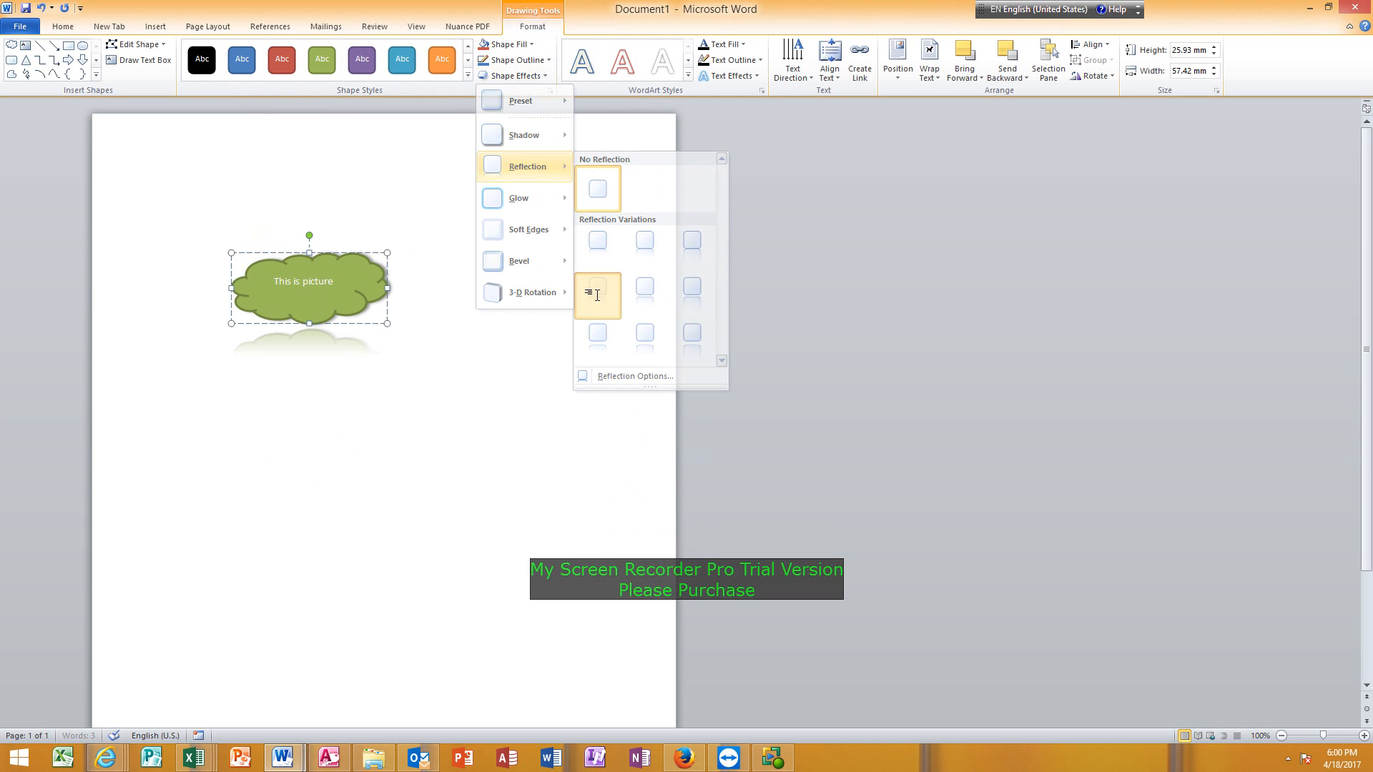
Apply the first rounded bevel style to the cloud shape.
left_click(546, 75)
mouse_move(546, 227)
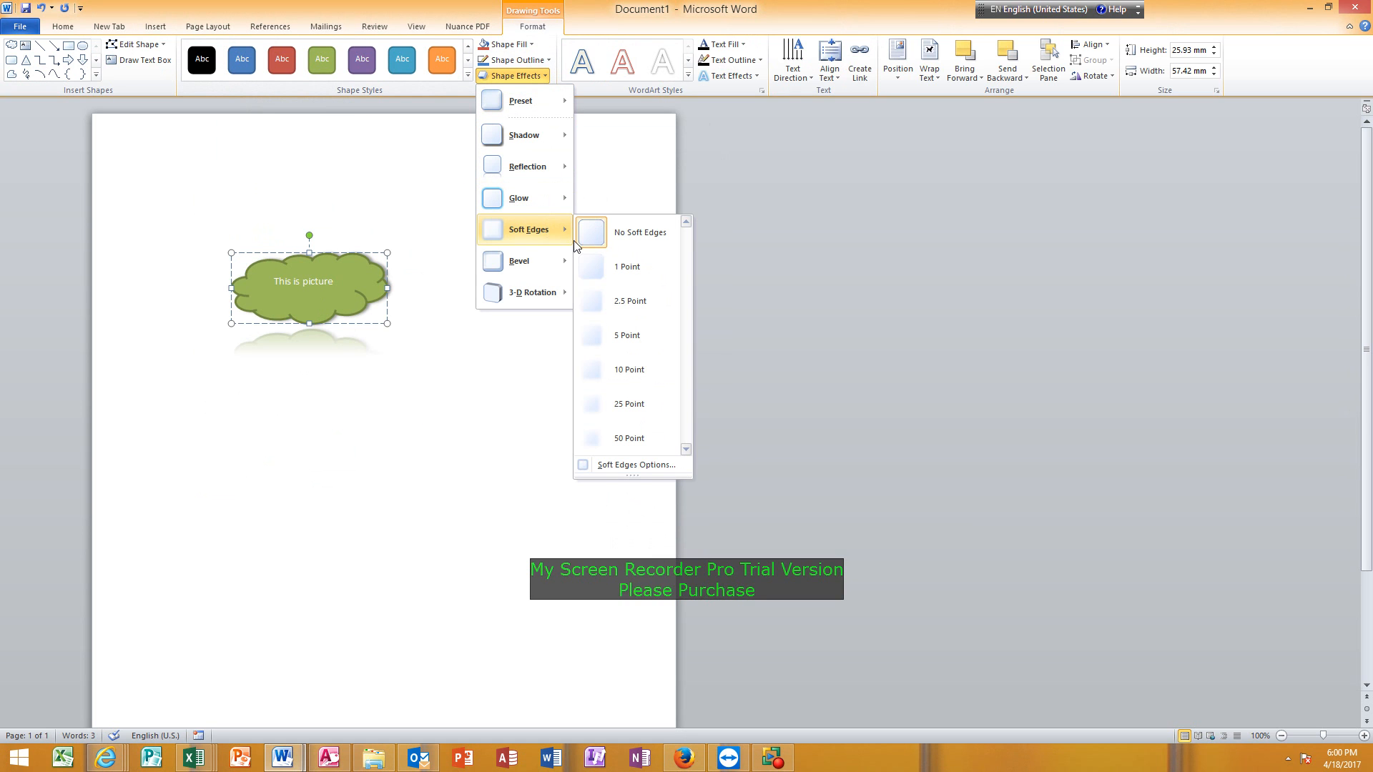
mouse_move(559, 259)
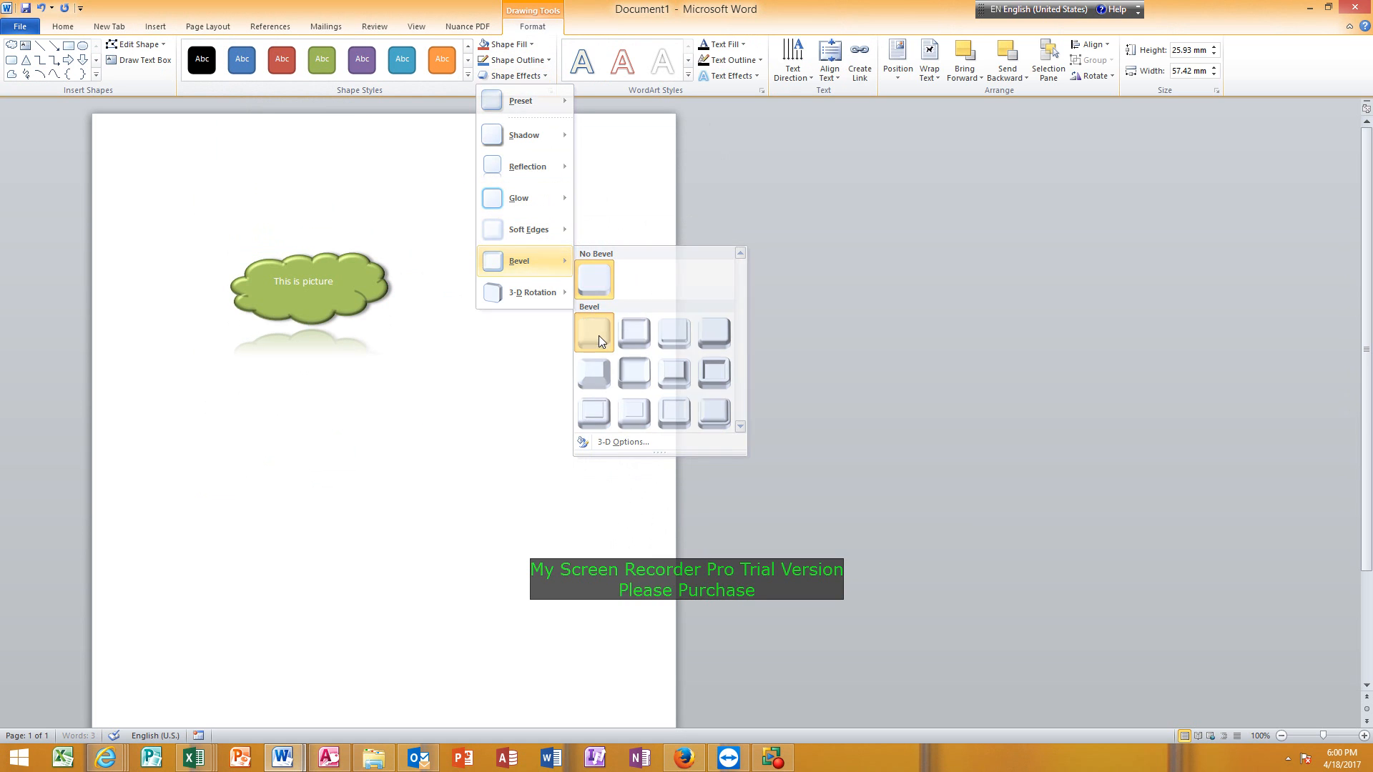
left_click(599, 336)
Open the shape effect choices for the cloud.
left_click(524, 75)
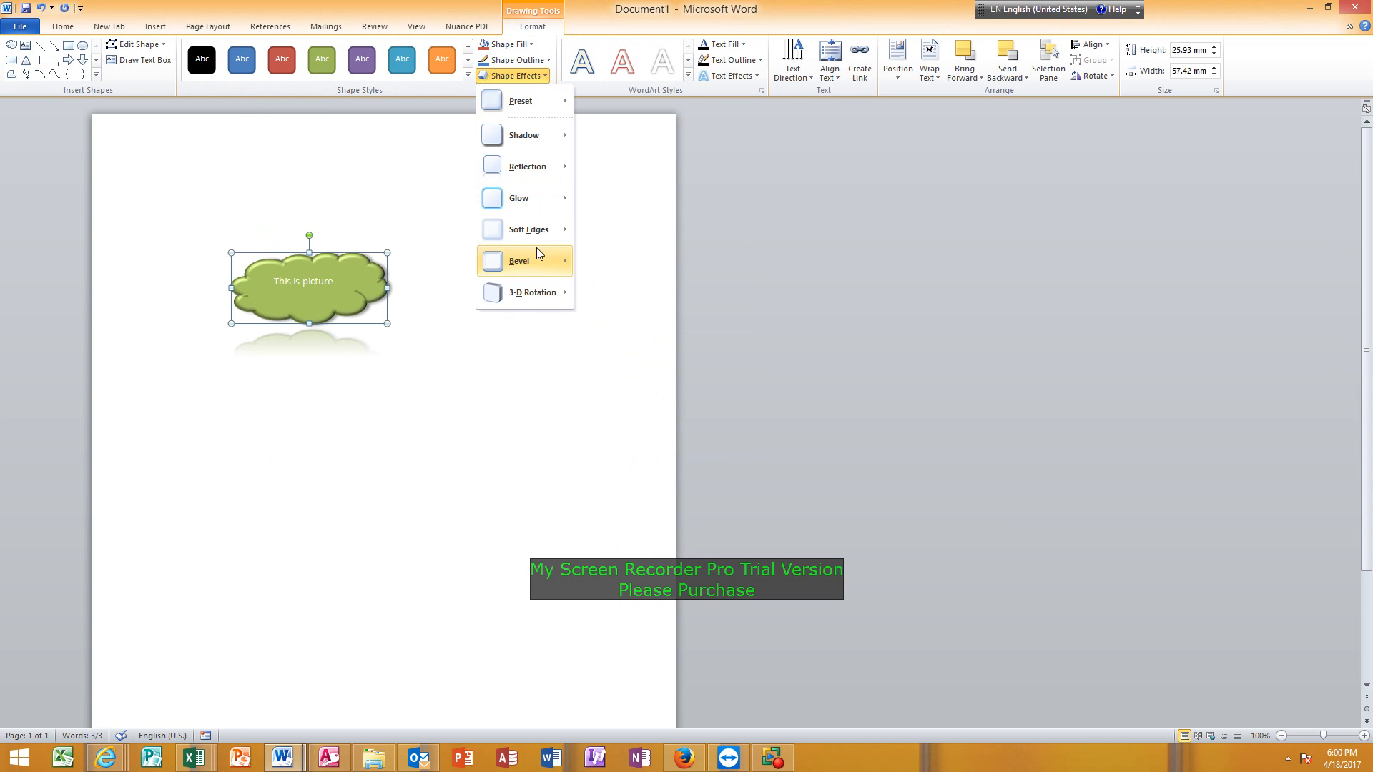
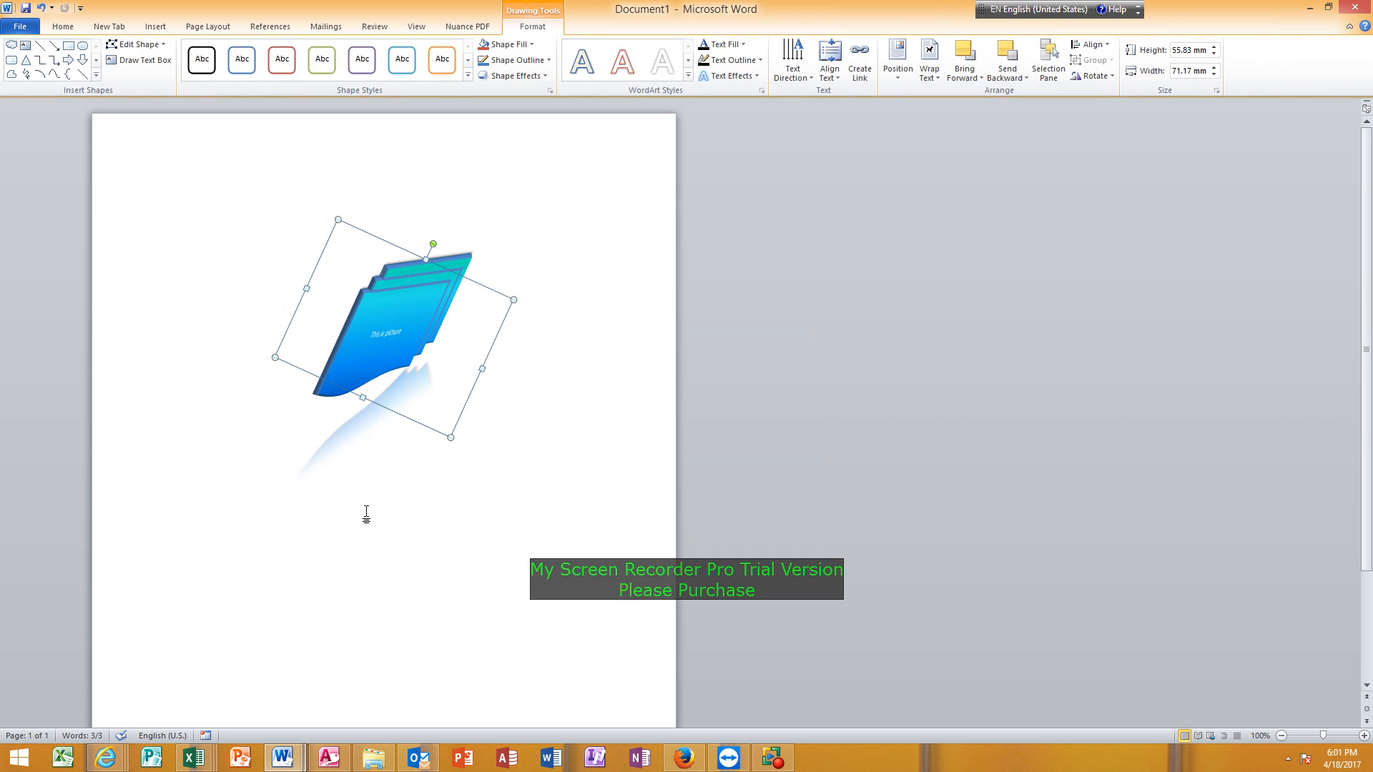
Insert a screen clipping of the cloud shape and its reflection into a new blank document, and give it a double black frame.
left_click(190, 380)
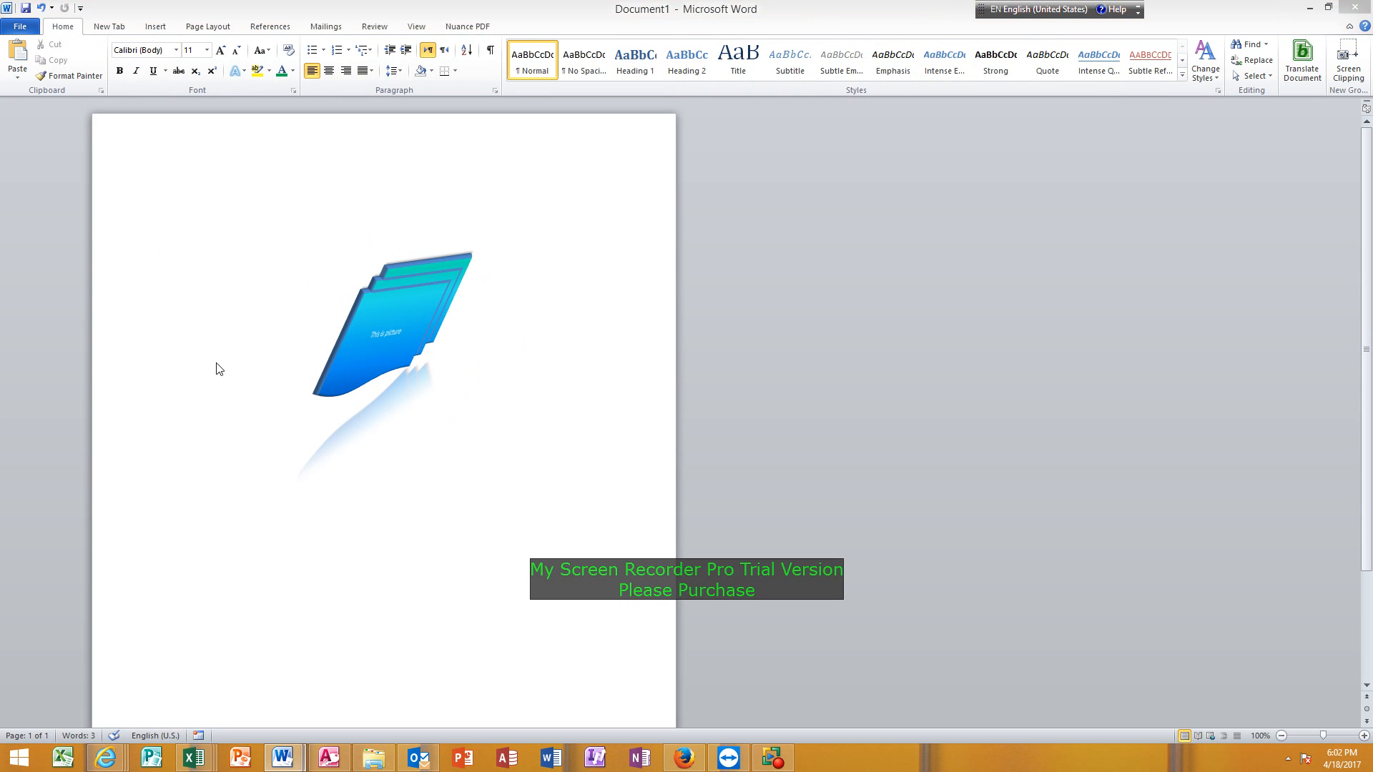
key("ctrl+n")
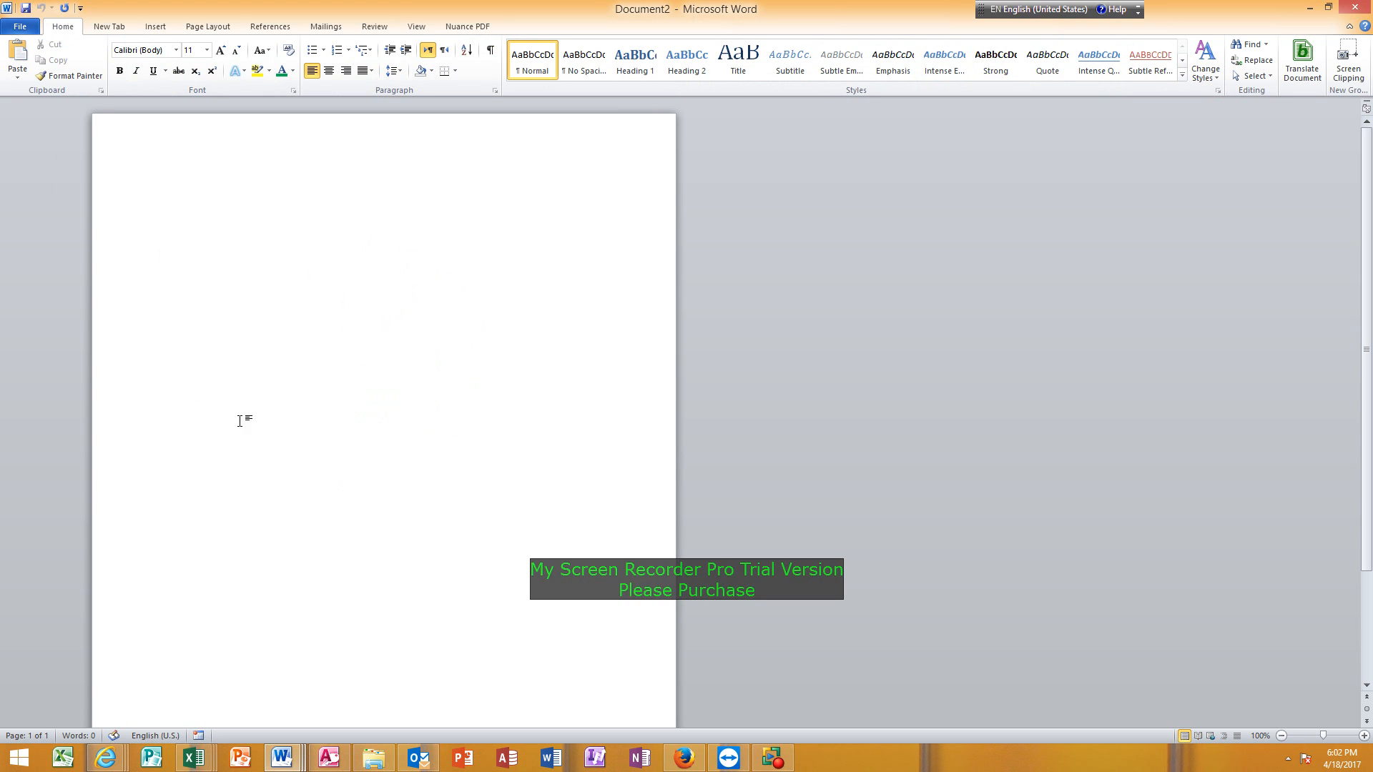
left_click(155, 26)
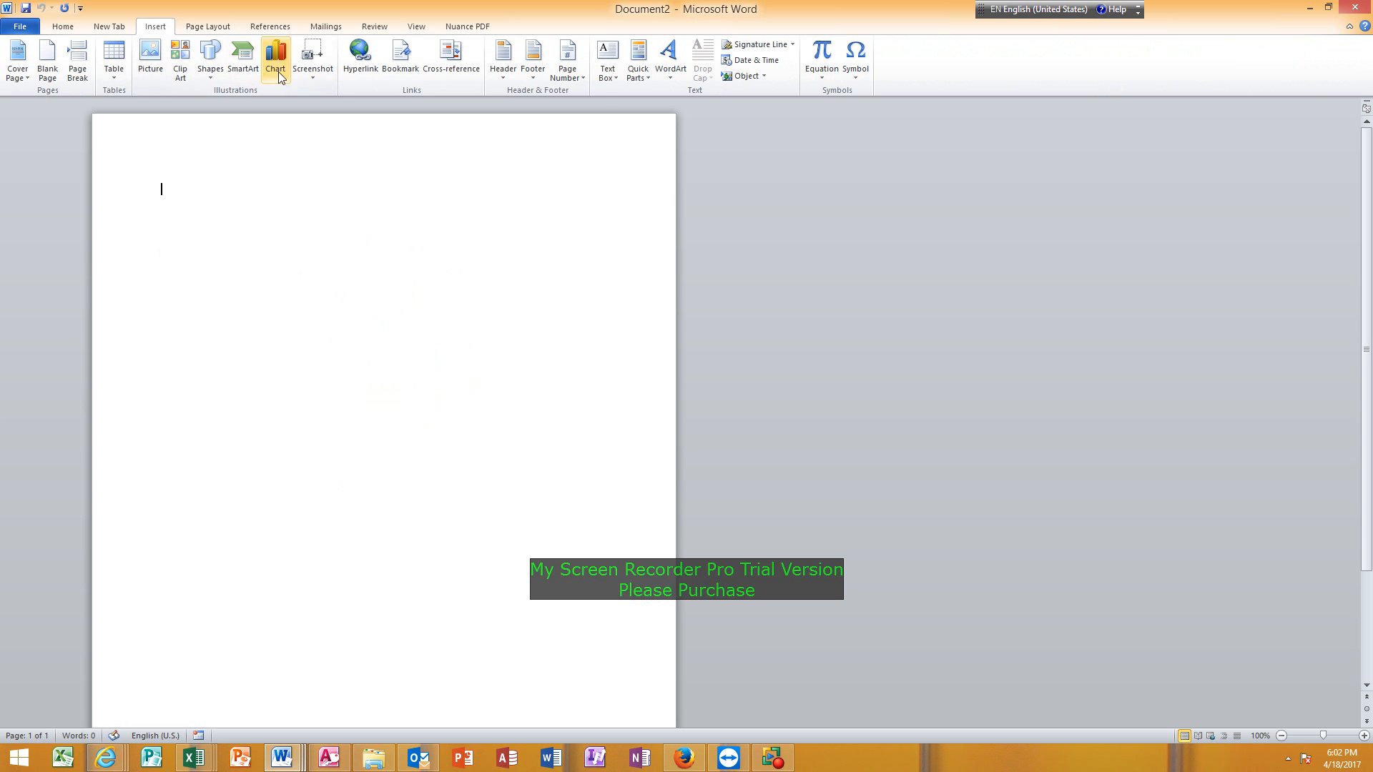
left_click(319, 77)
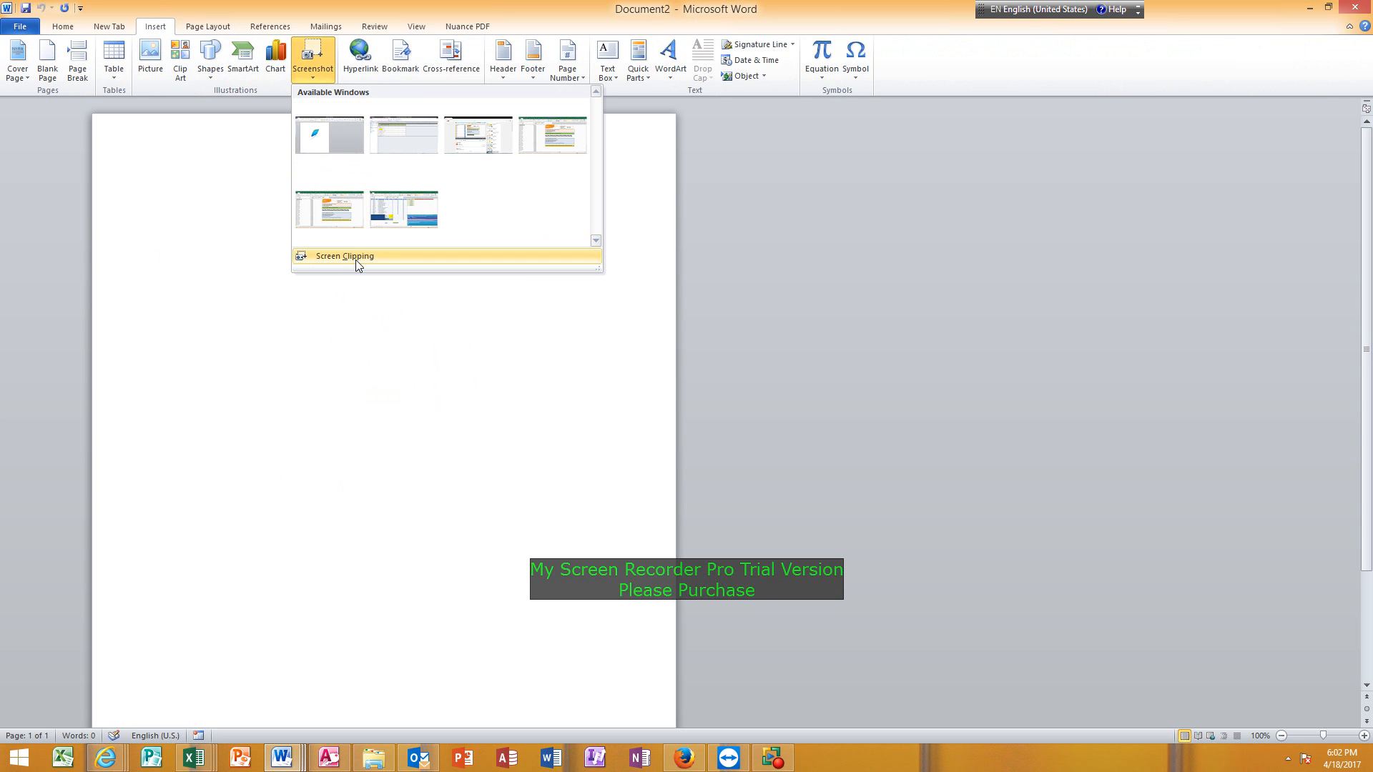
left_click(355, 259)
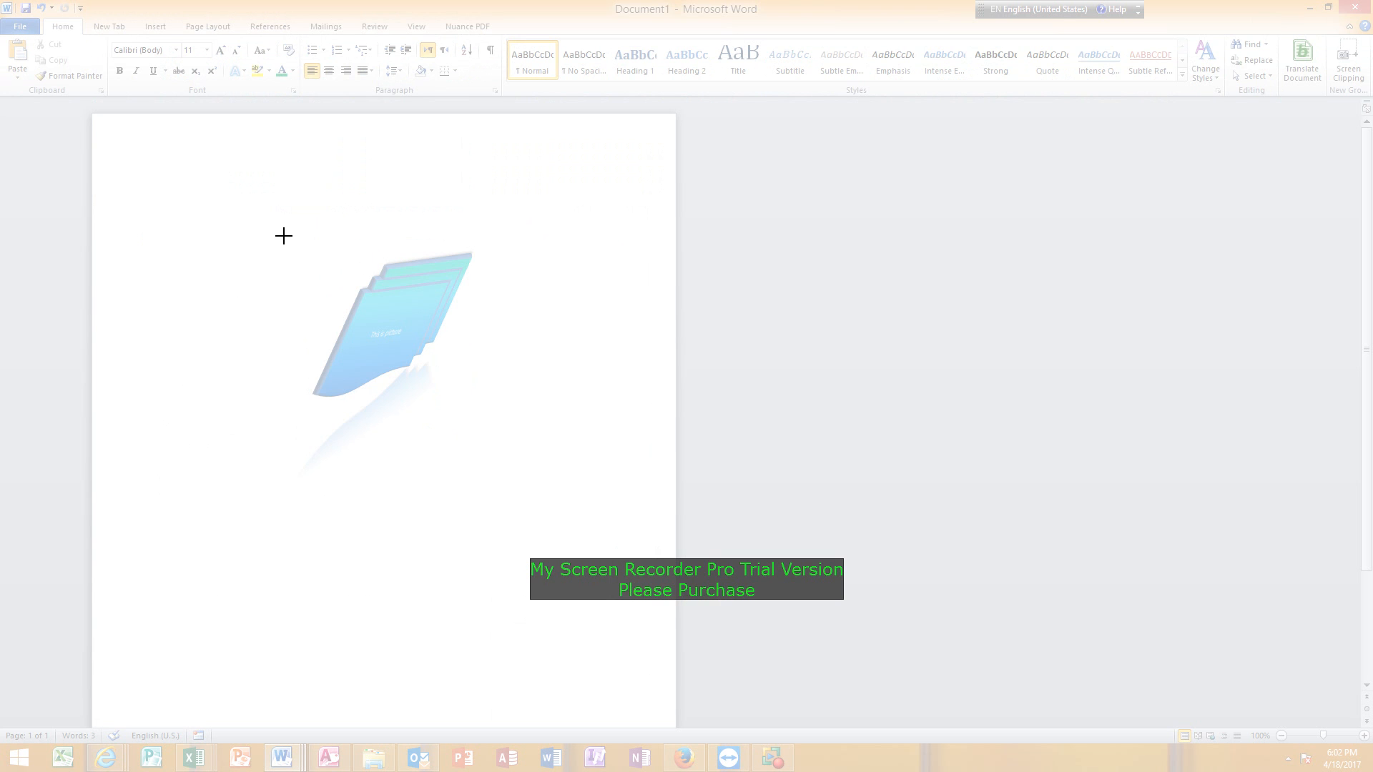
left_click_drag(284, 222, 476, 458)
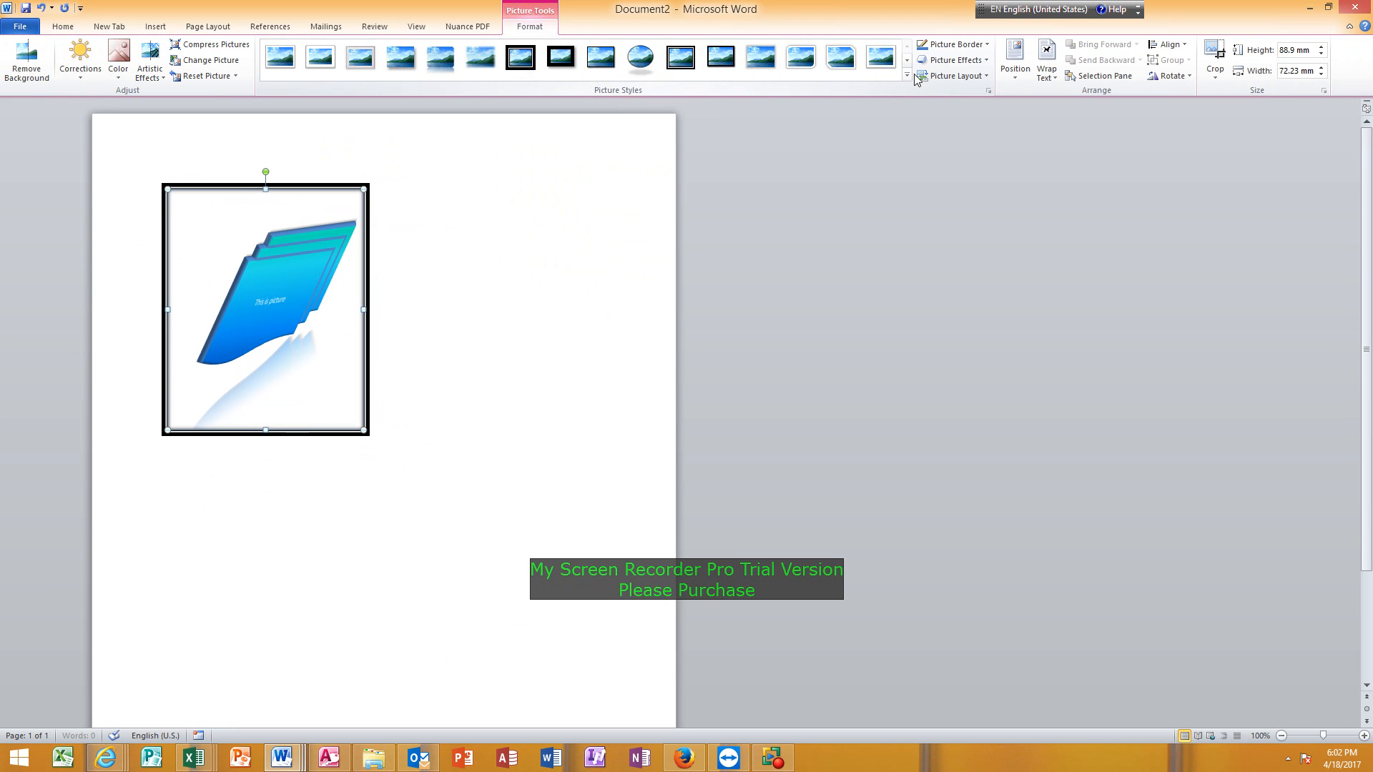
Add a perspective shadow falling to the upper left of the framed picture.
left_click(981, 61)
mouse_move(972, 127)
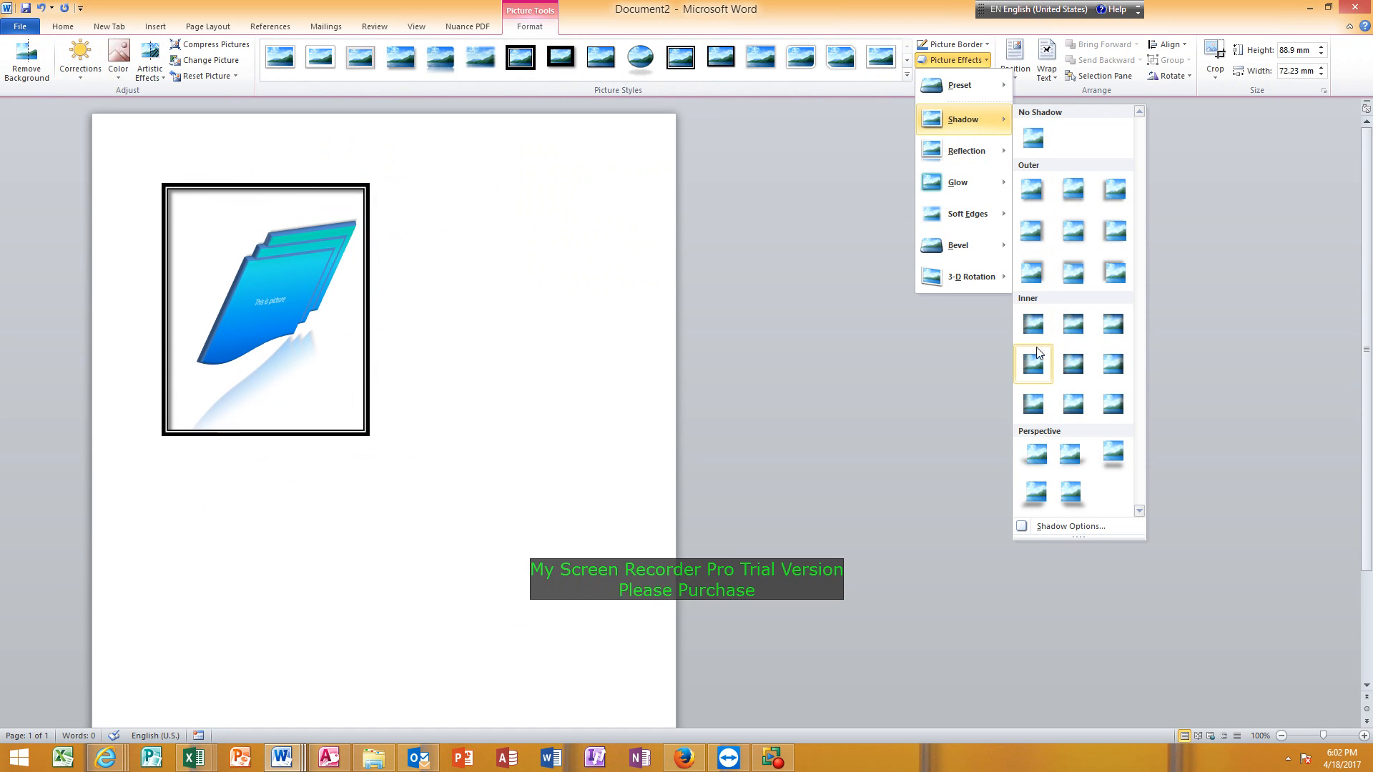
left_click(1037, 455)
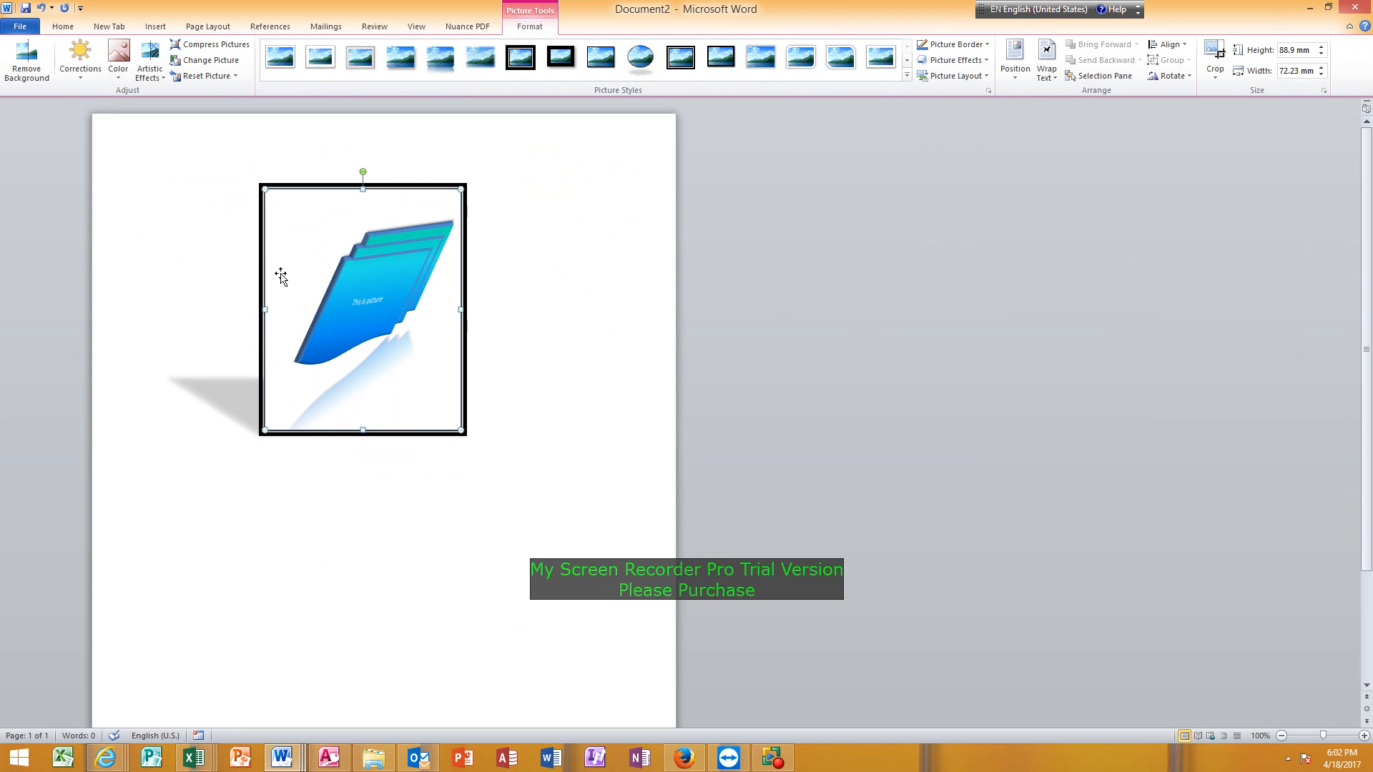
Copy the framed picture and paste it into the header of the Sales form in Access.
right_click(285, 250)
left_click(319, 275)
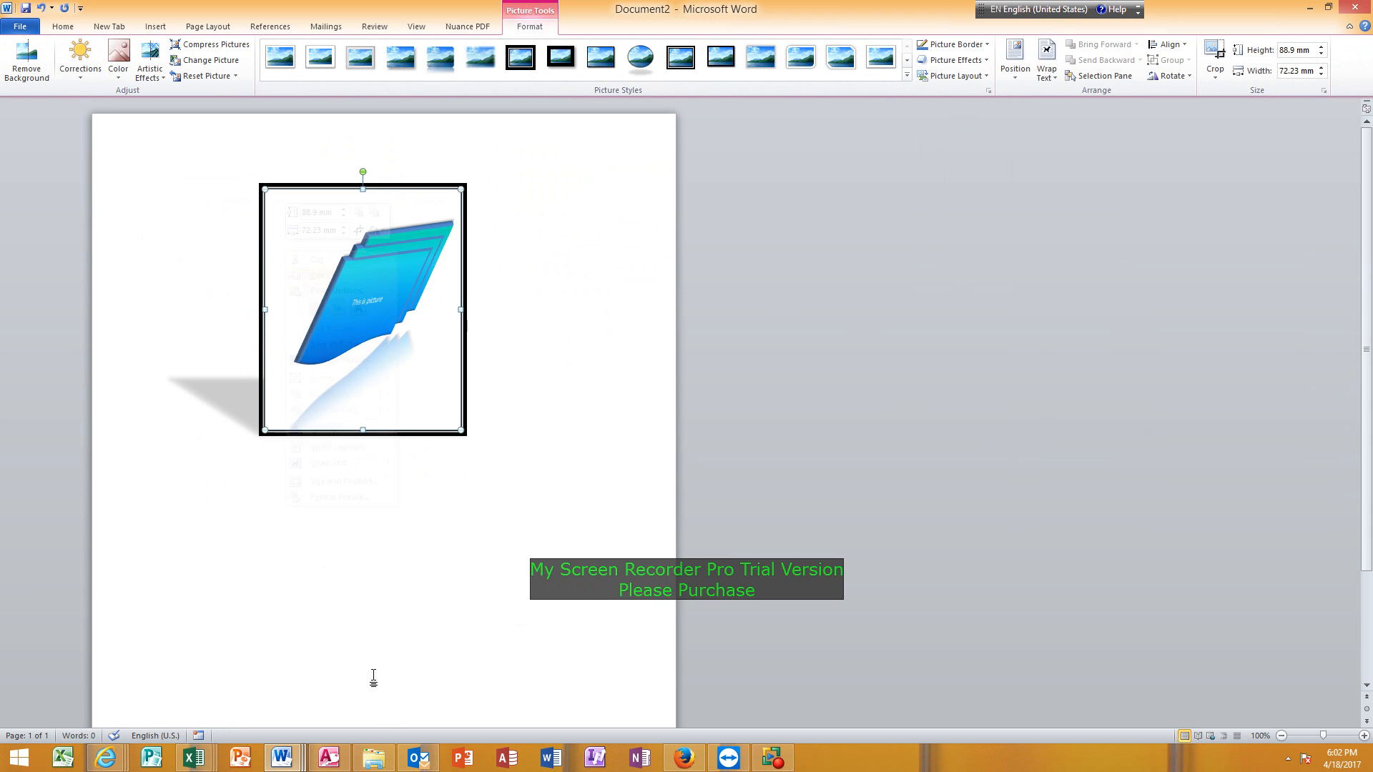
left_click(336, 690)
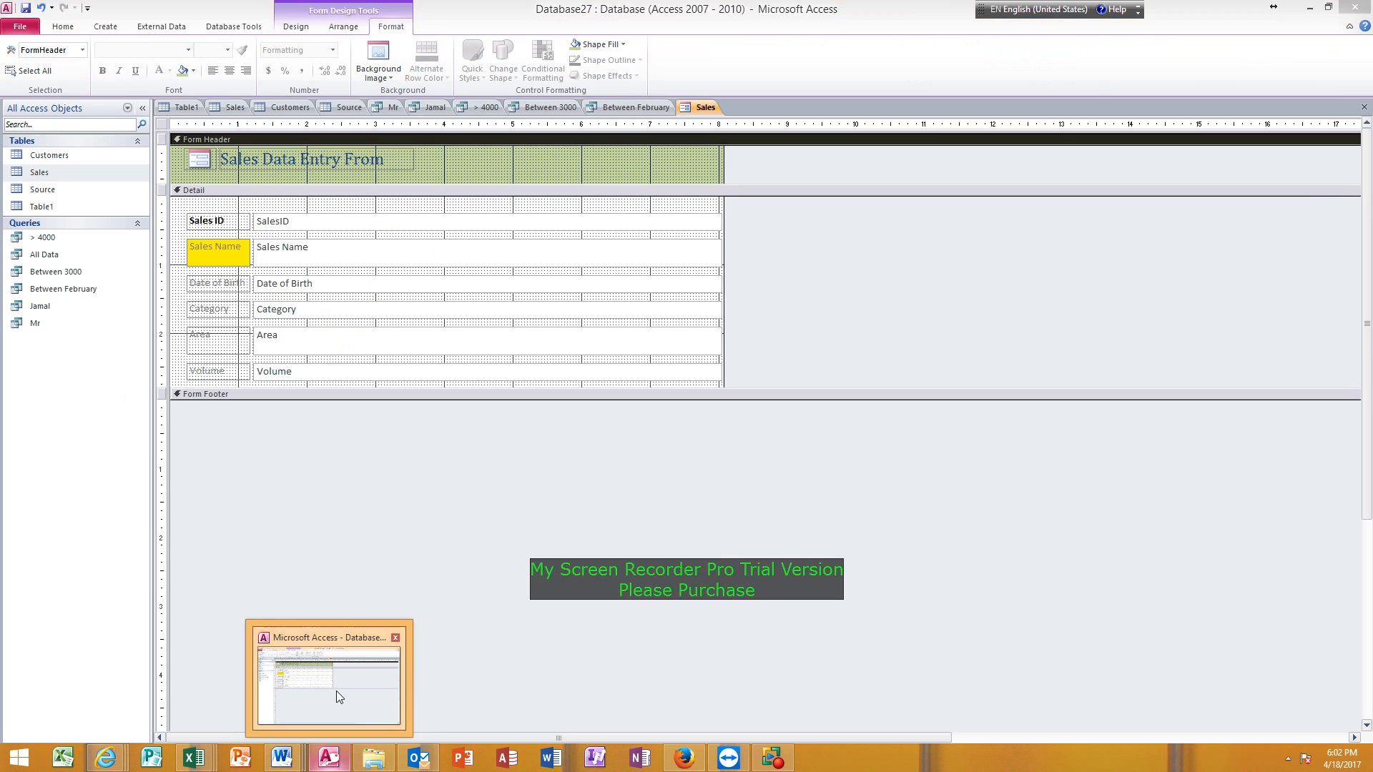
right_click(525, 161)
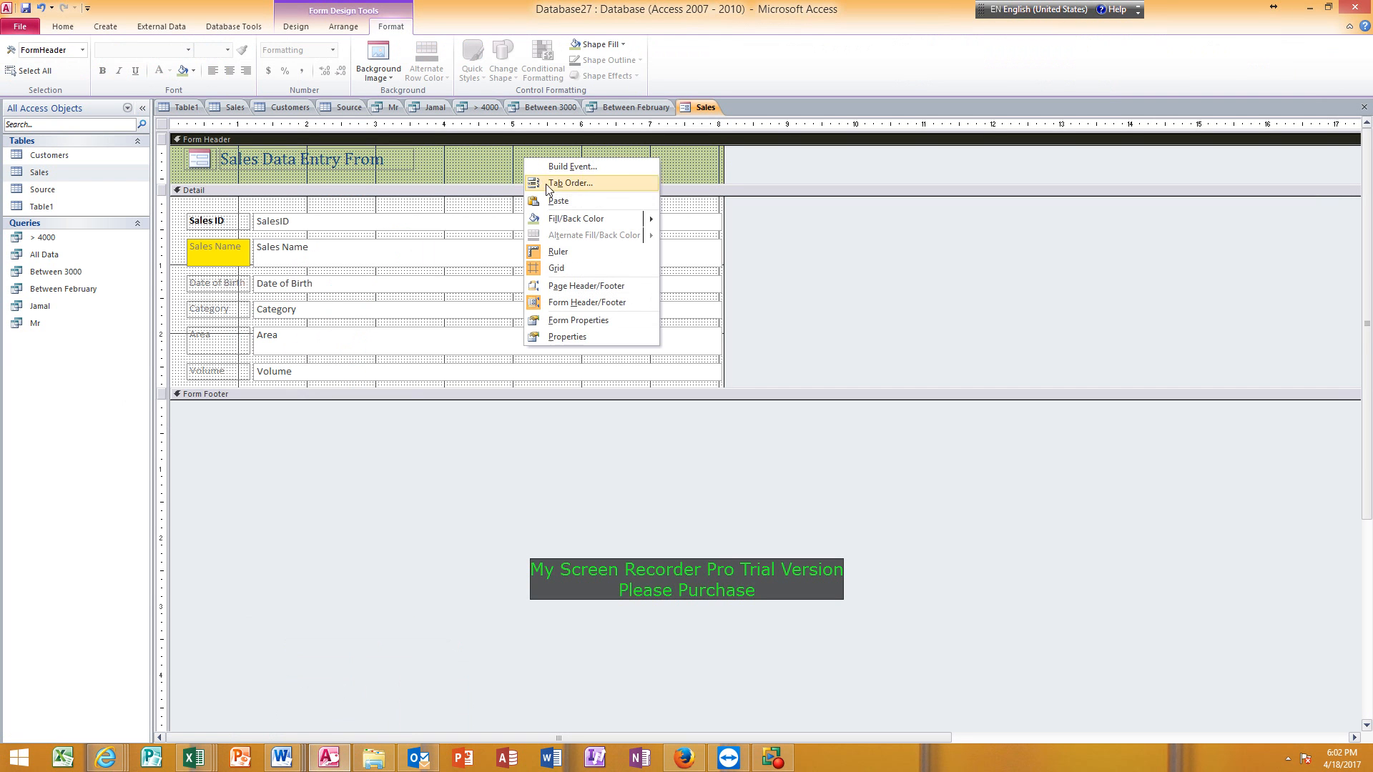
left_click(552, 200)
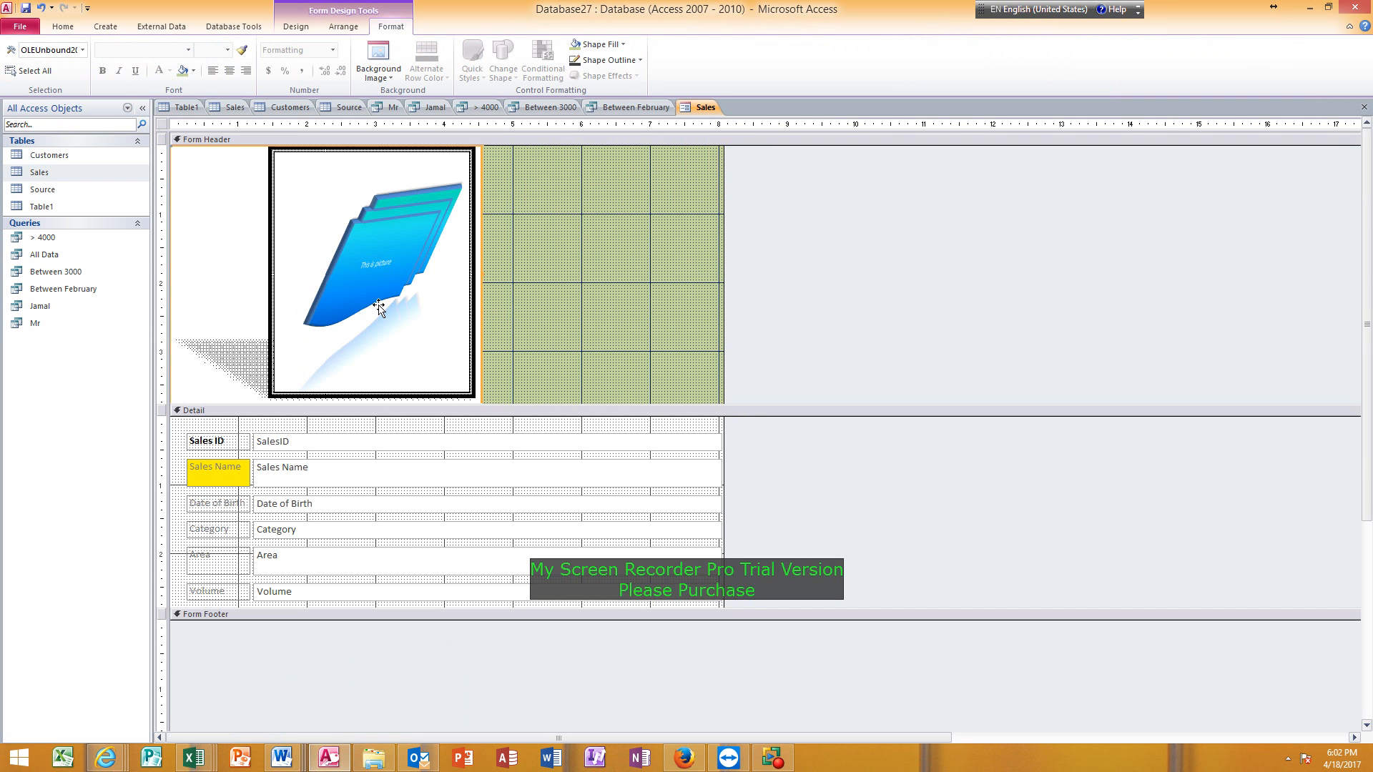
Move the pasted picture to the right of the form title and narrow its frame so the whole title is uncovered.
left_click_drag(383, 306, 589, 280)
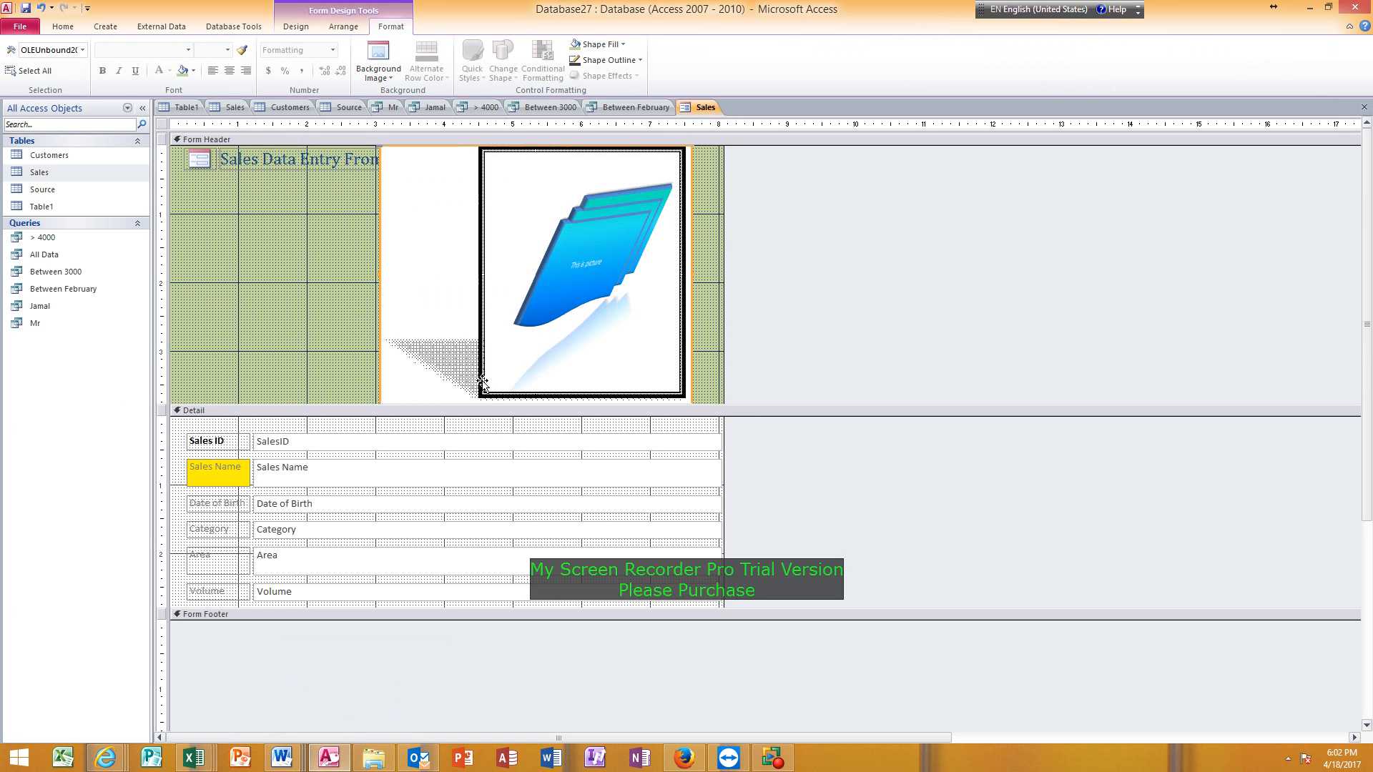
left_click_drag(349, 401, 379, 403)
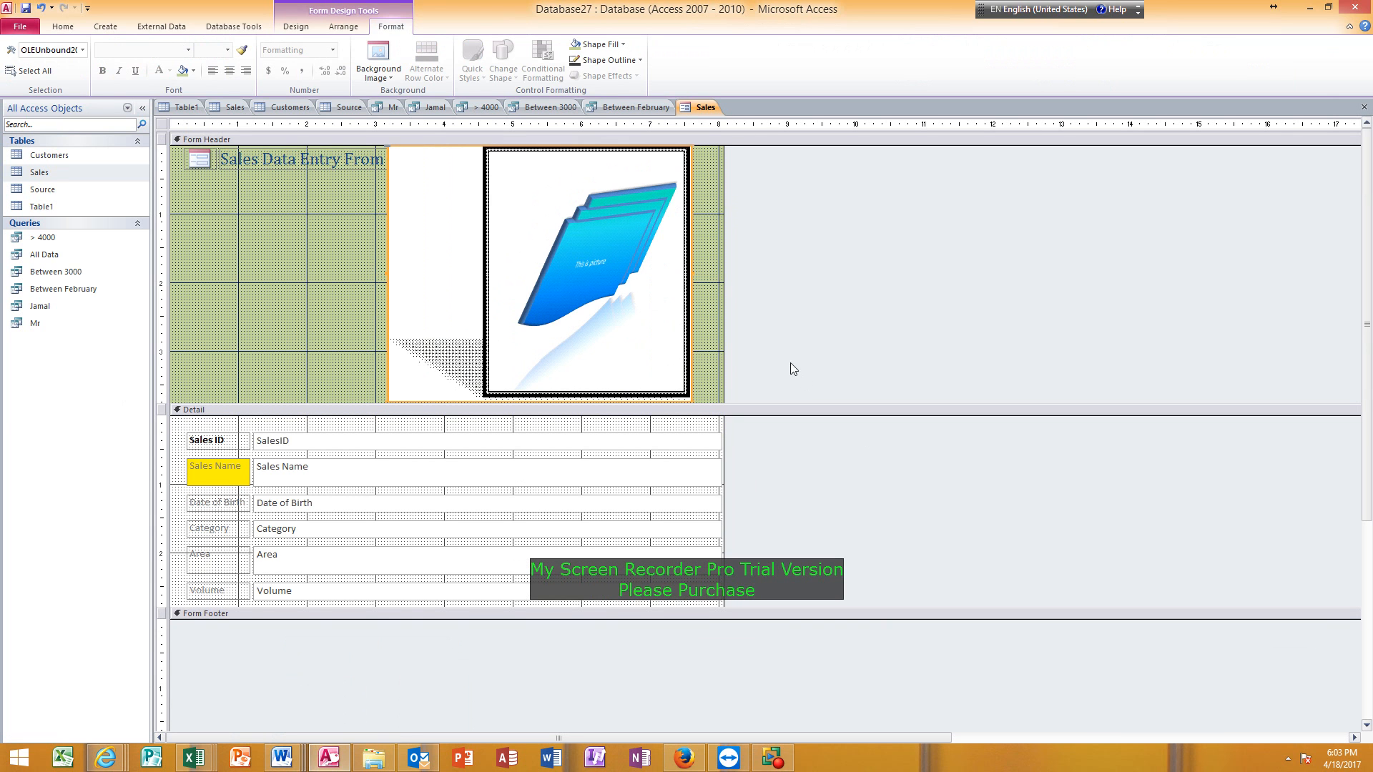
left_click(705, 294)
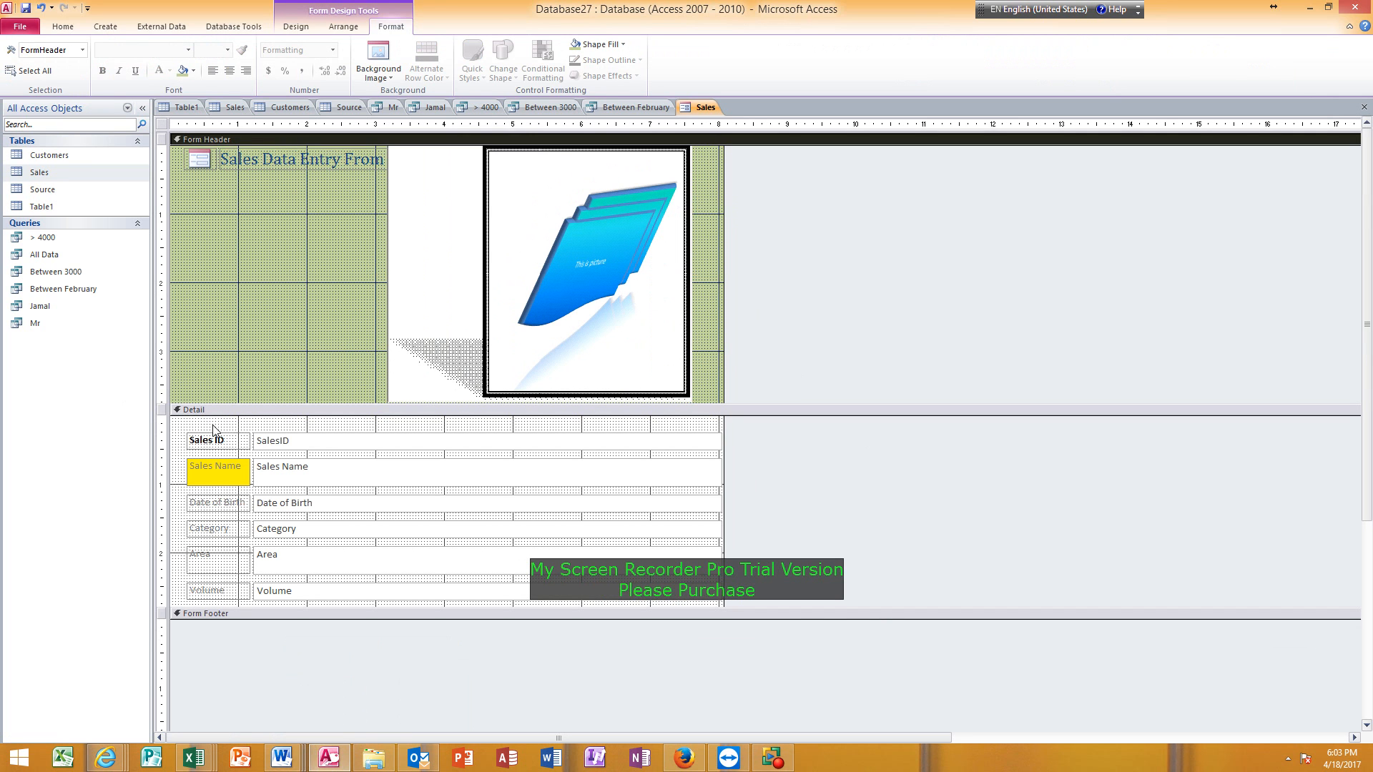
Make all field labels in the Detail section bold with black text and a grey background.
left_click_drag(208, 428, 214, 610)
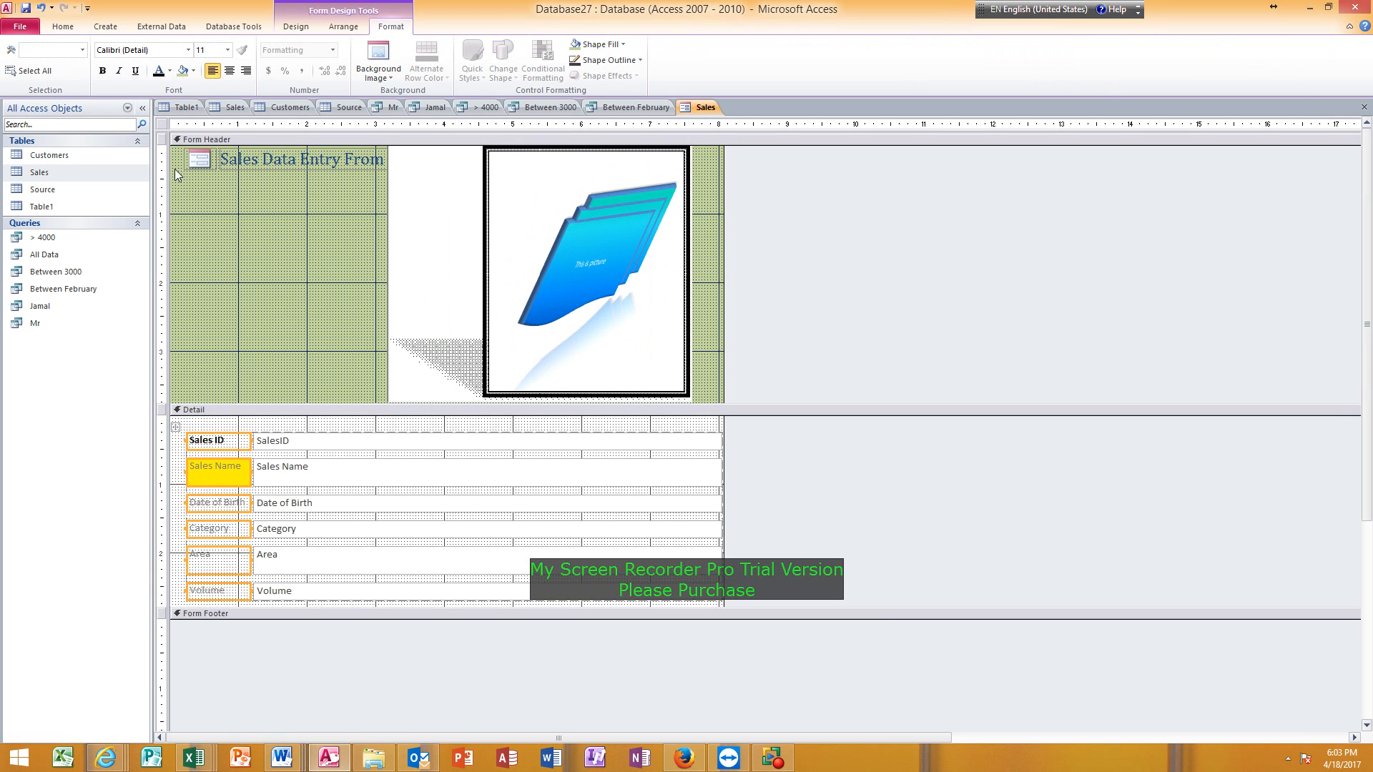
left_click(102, 71)
left_click(159, 75)
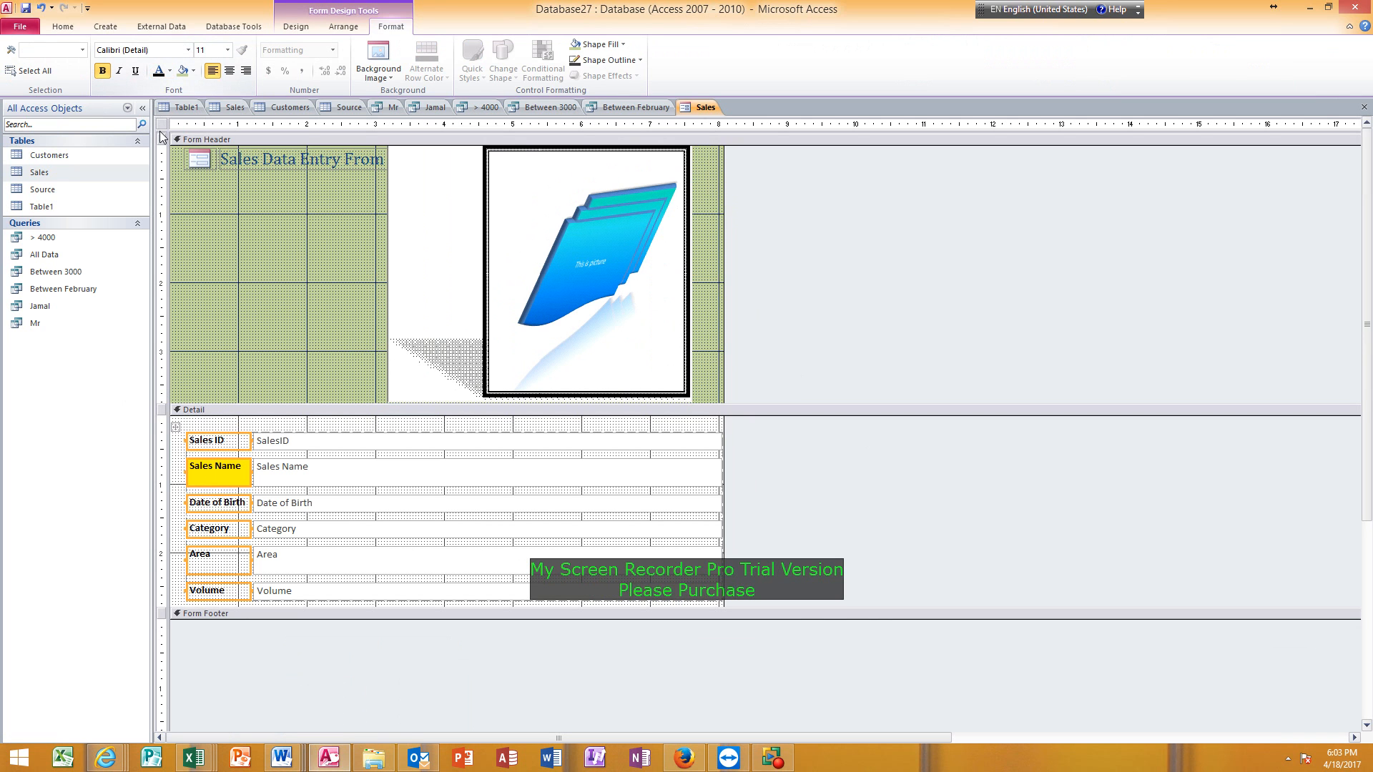
left_click(193, 70)
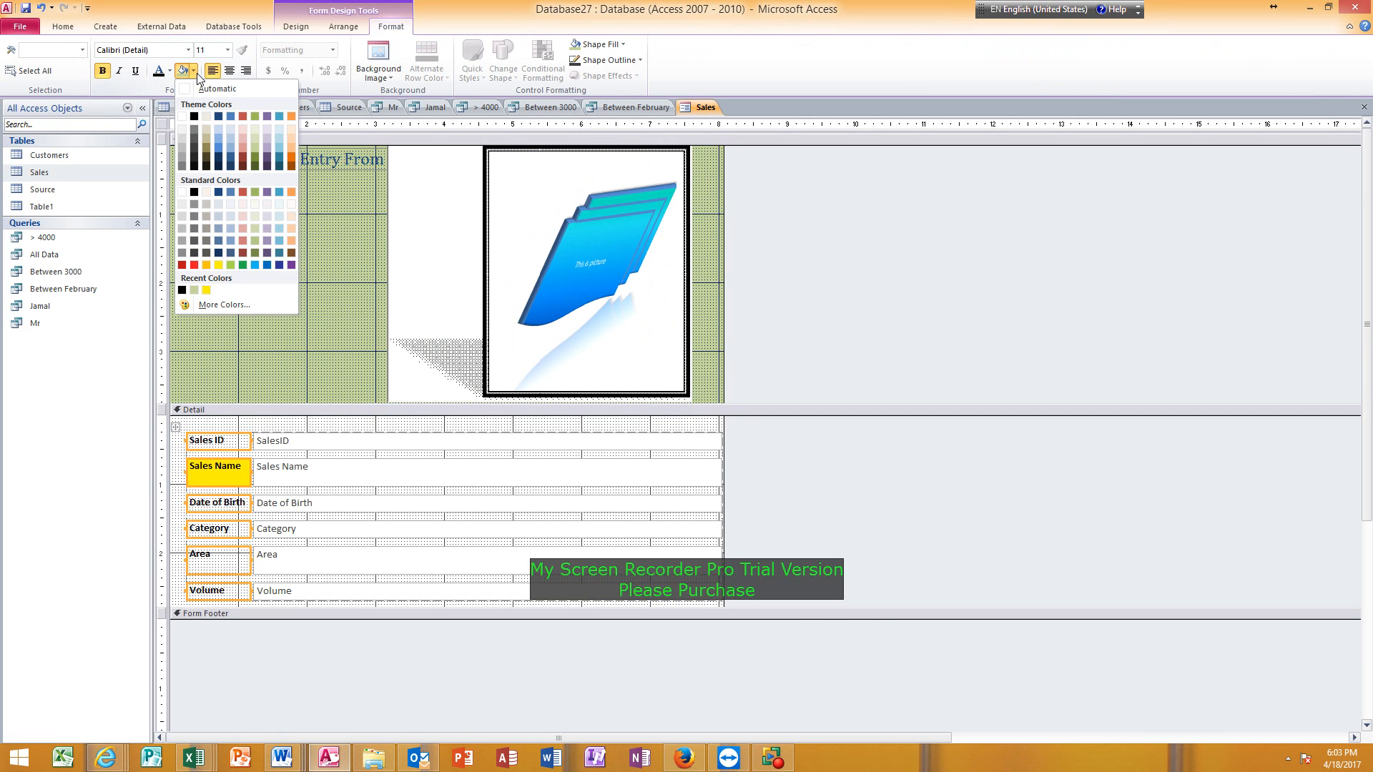
left_click(182, 150)
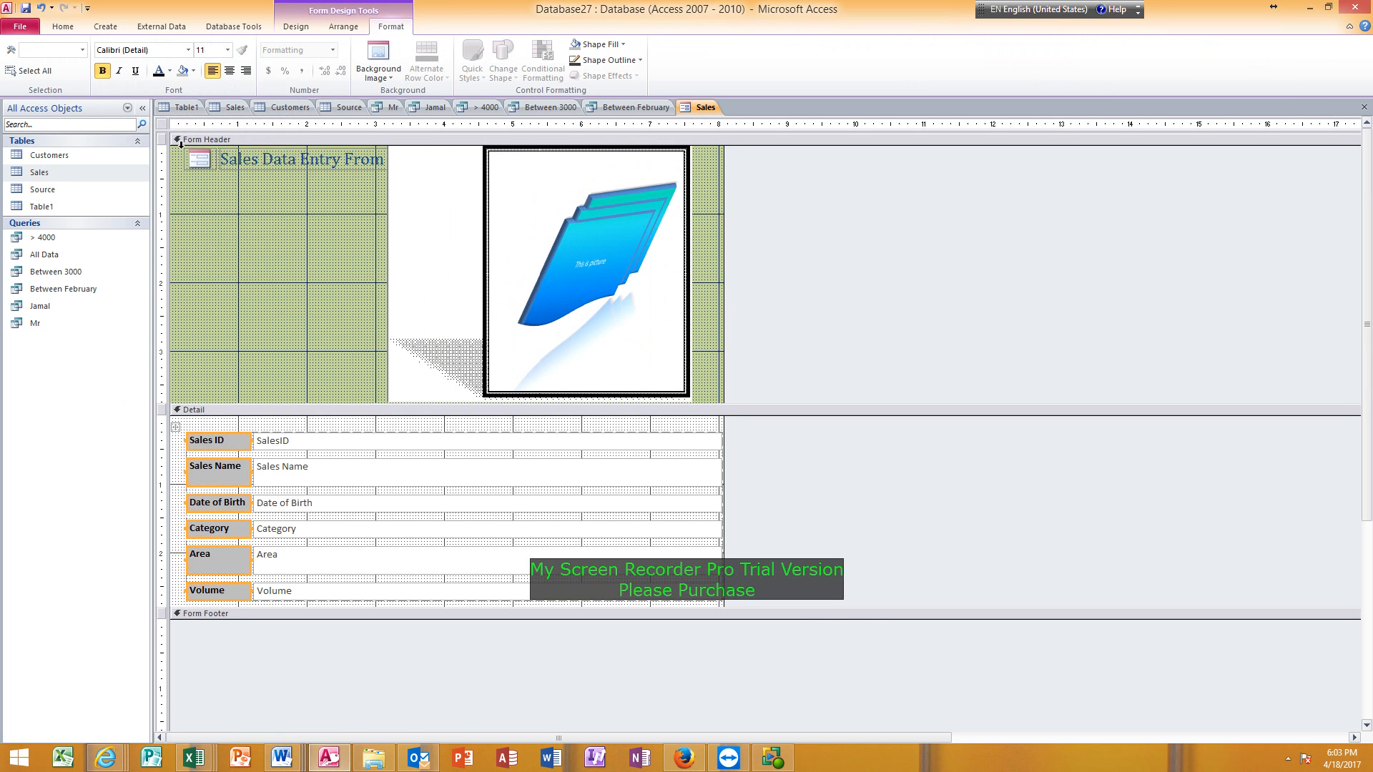
left_click(204, 384)
Set the background colour of the form's Detail section to white.
left_click(302, 425)
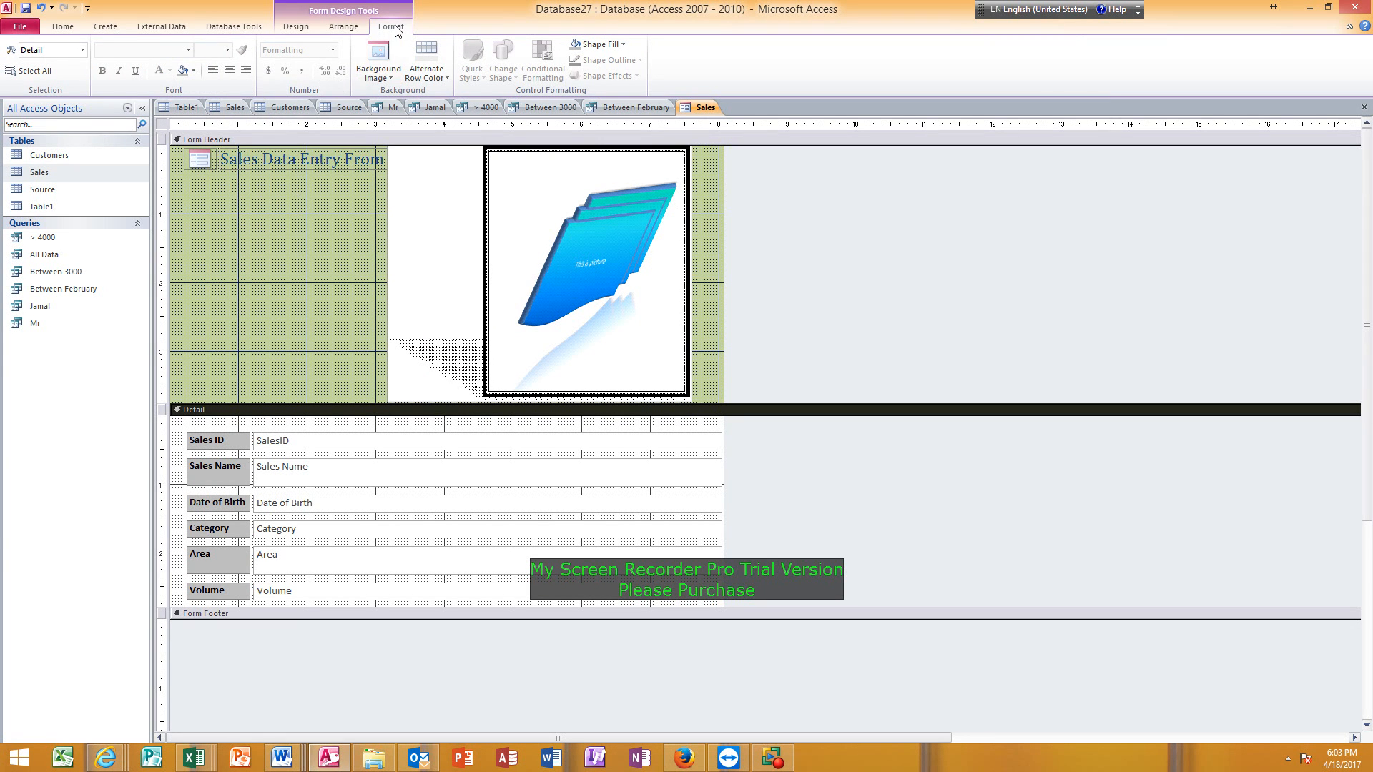
left_click(193, 71)
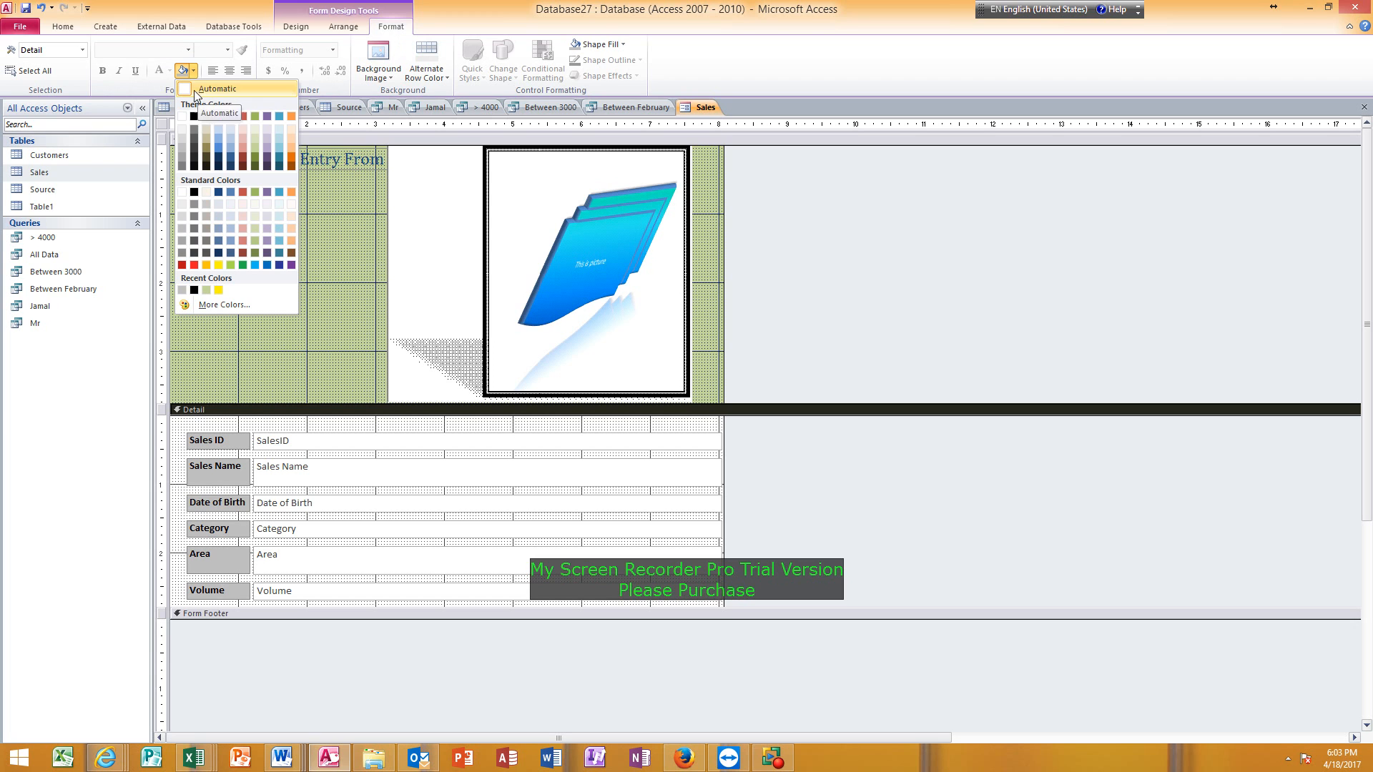
left_click(182, 117)
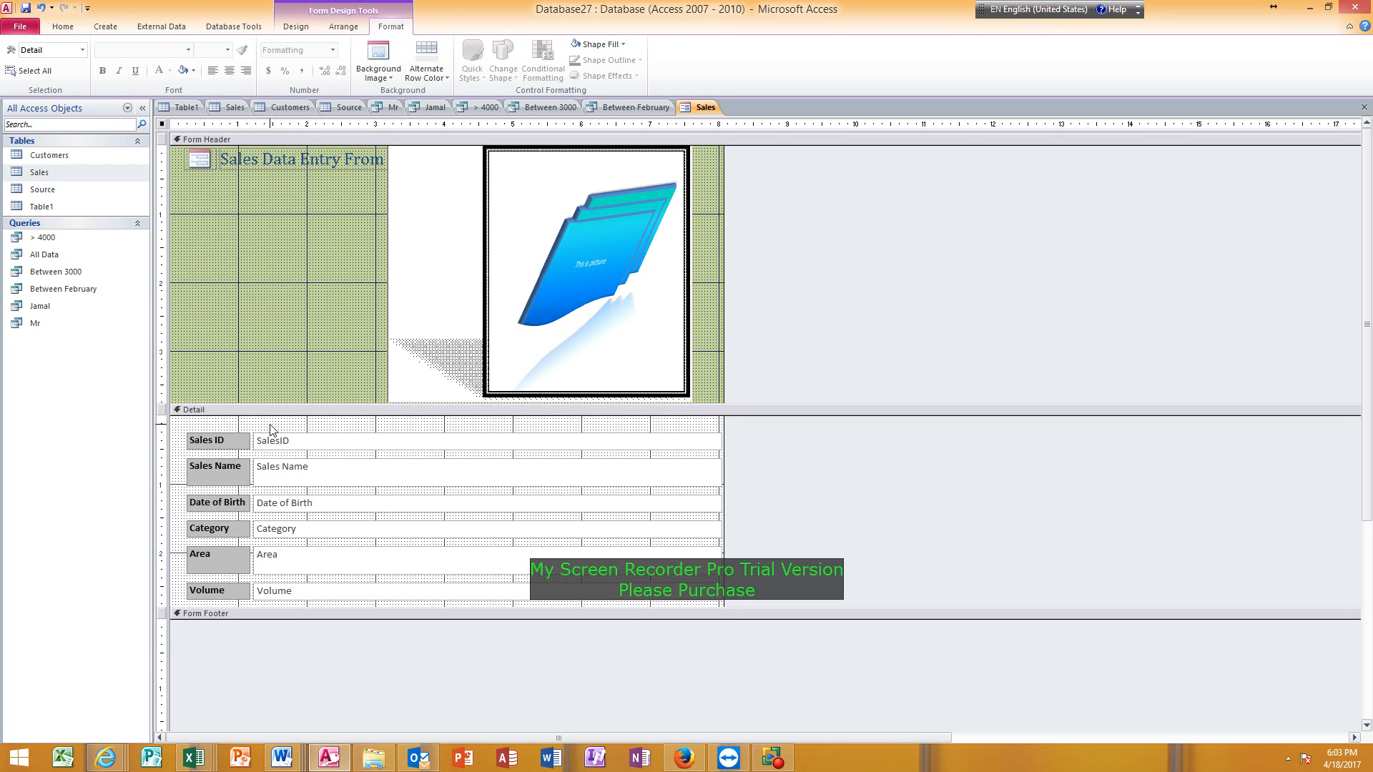
Preview the form in Form view and check its Area and Date of Birth fields.
left_click(63, 26)
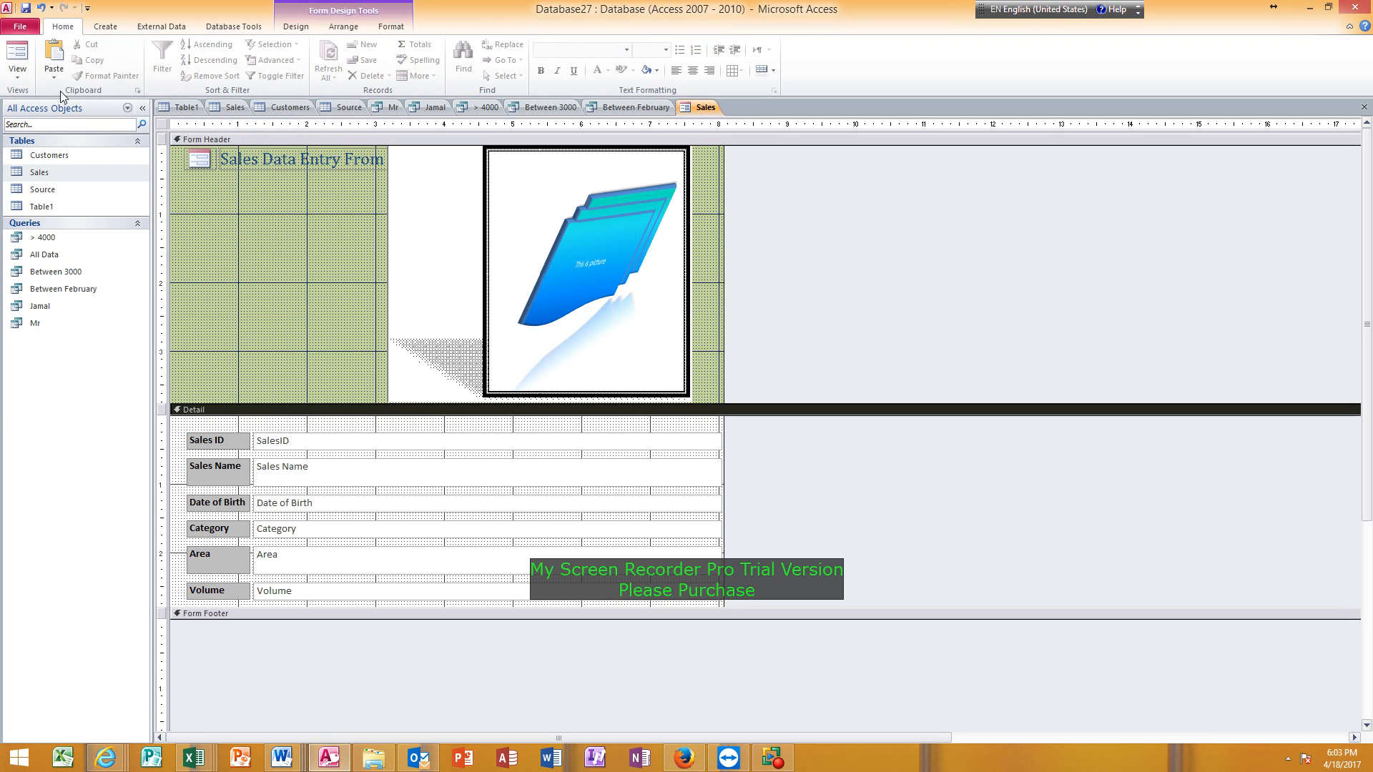
left_click(21, 57)
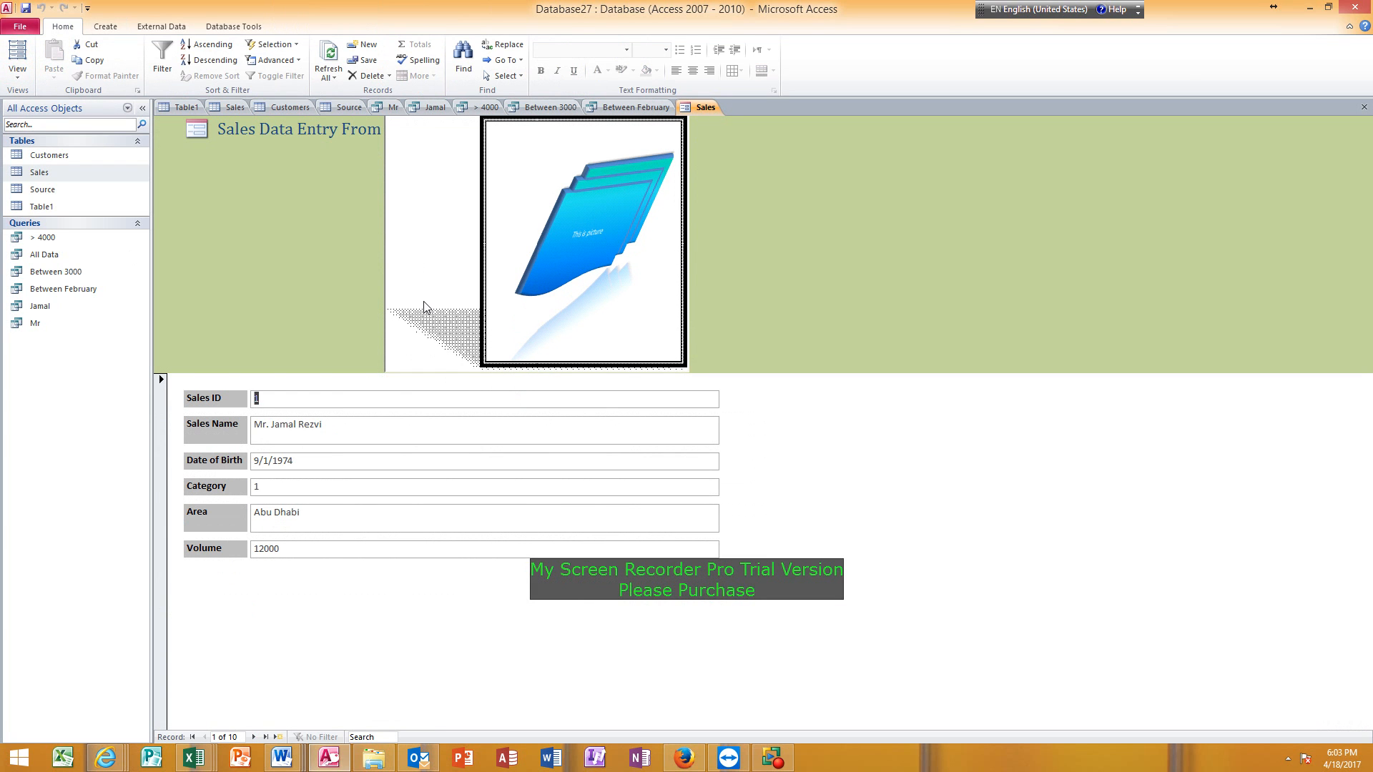
left_click(336, 515)
left_click(311, 460)
Return to Design view and add a command button below the header title using Go To First Record and the Go To First picture.
left_click(18, 76)
left_click(51, 162)
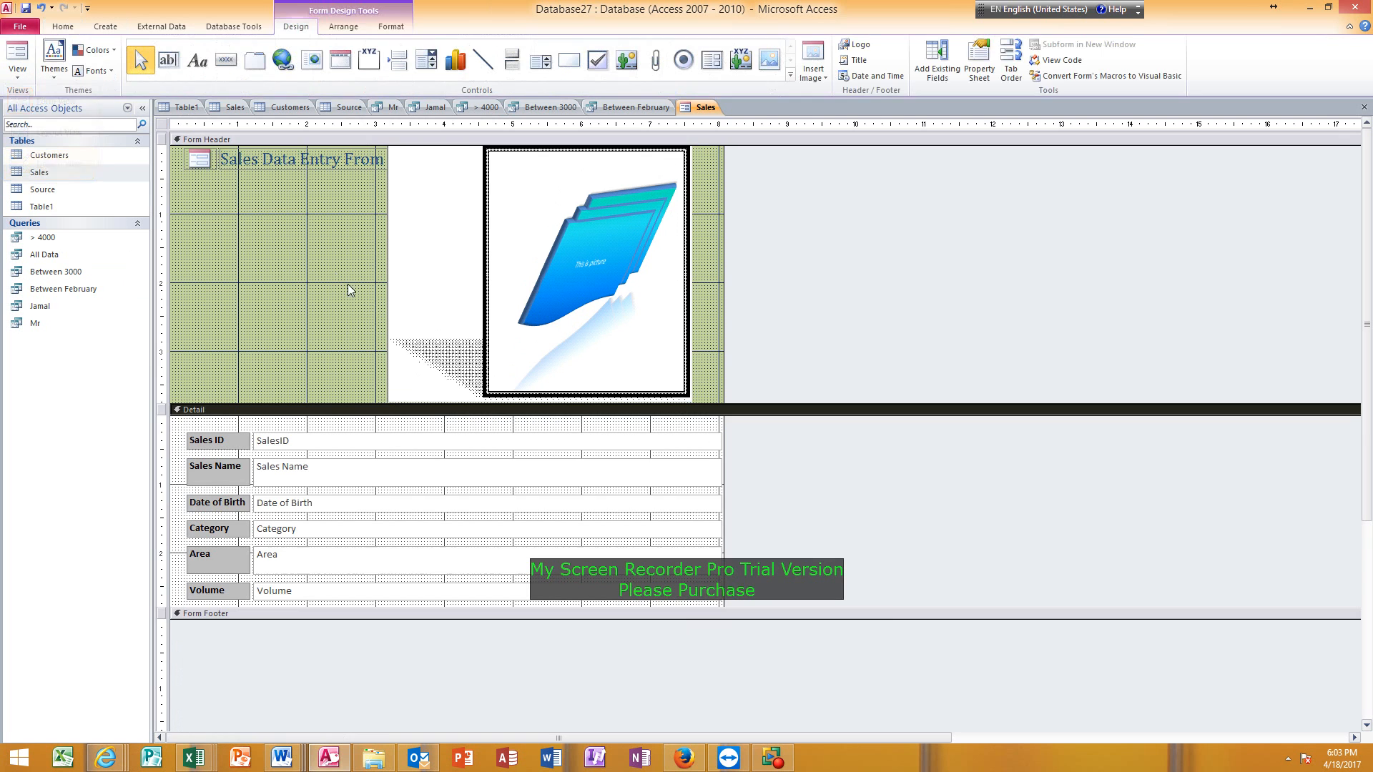
left_click(219, 62)
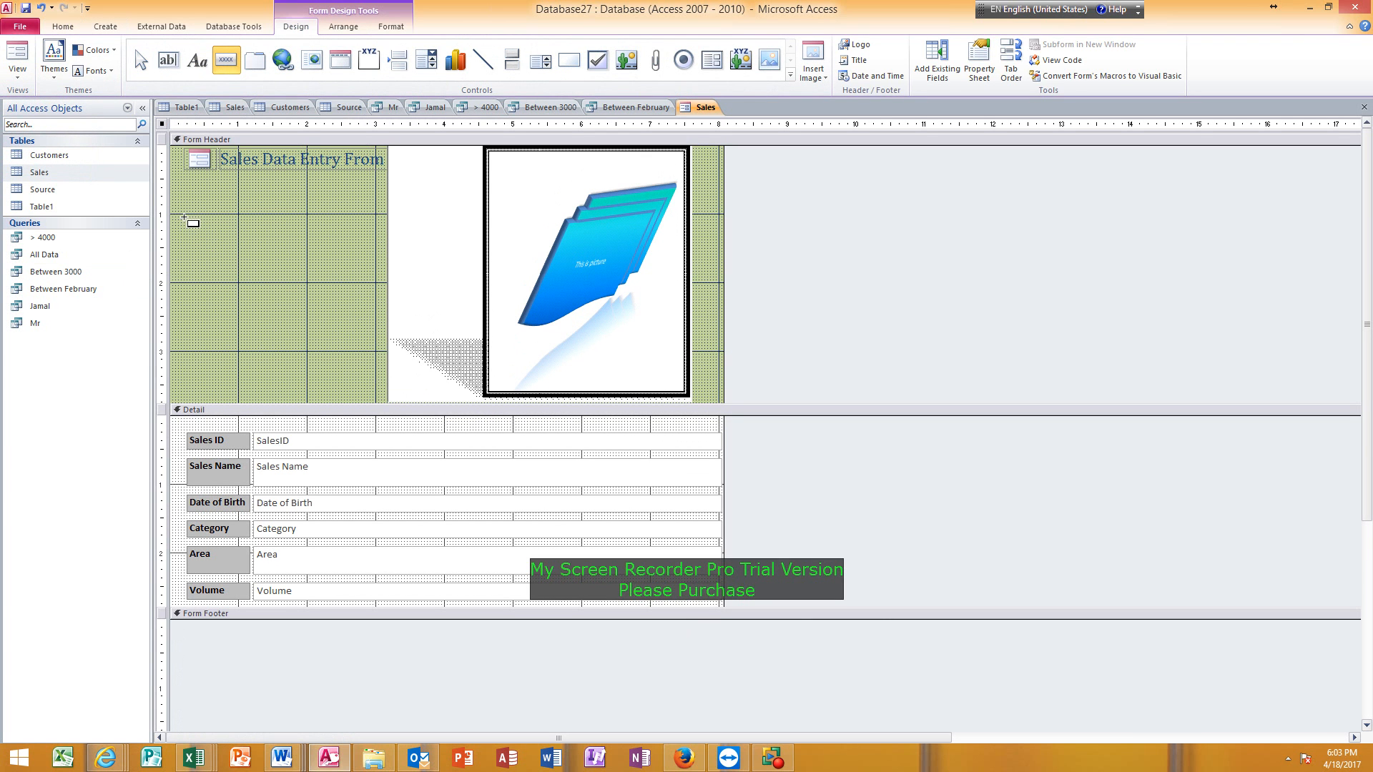
left_click_drag(180, 214, 238, 249)
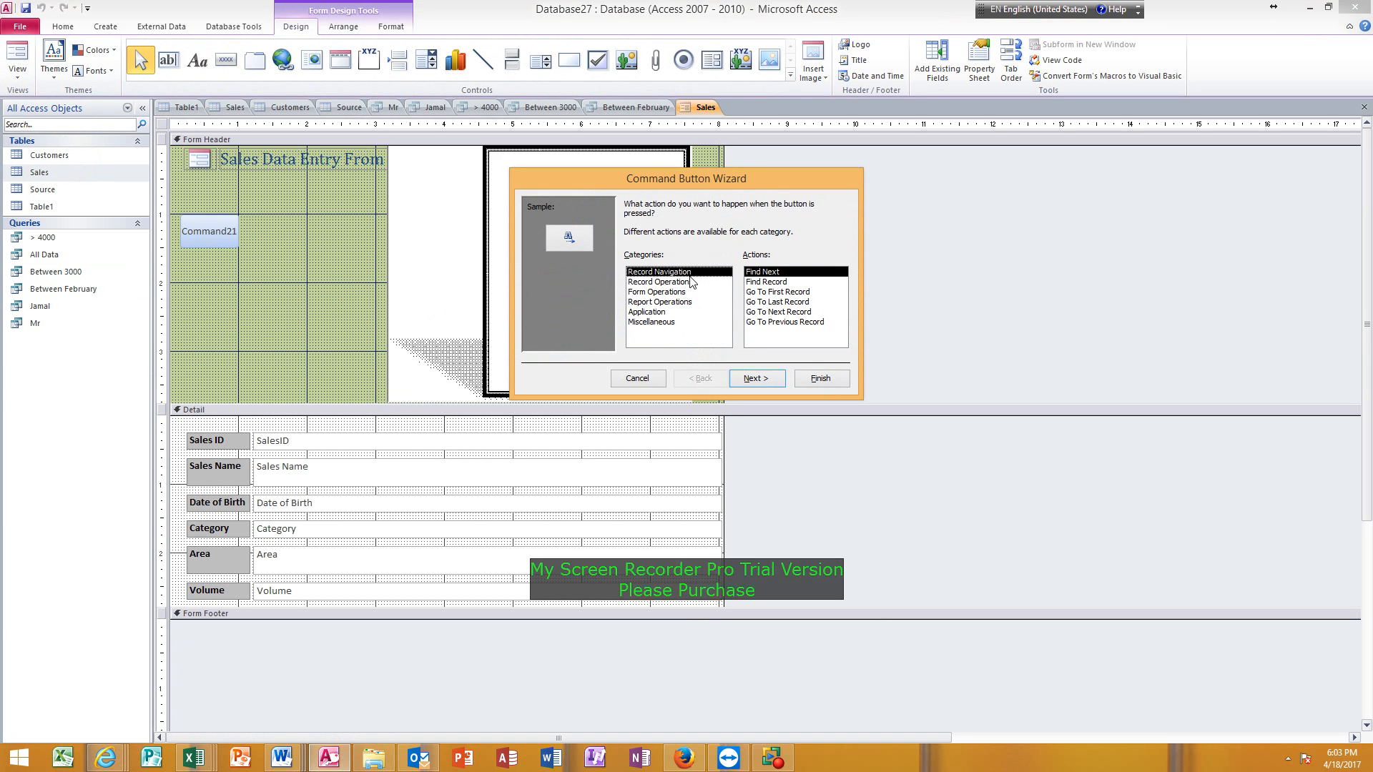
left_click(768, 293)
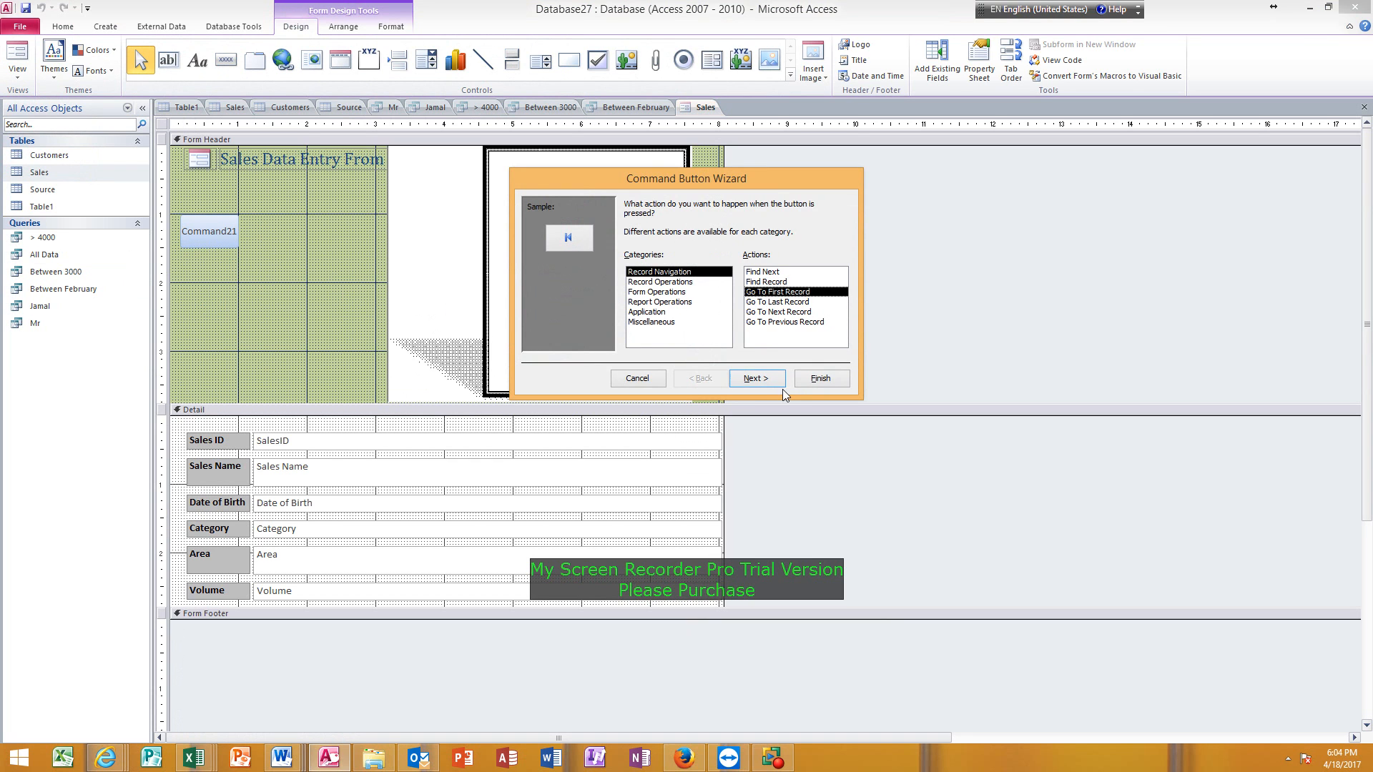
left_click(771, 383)
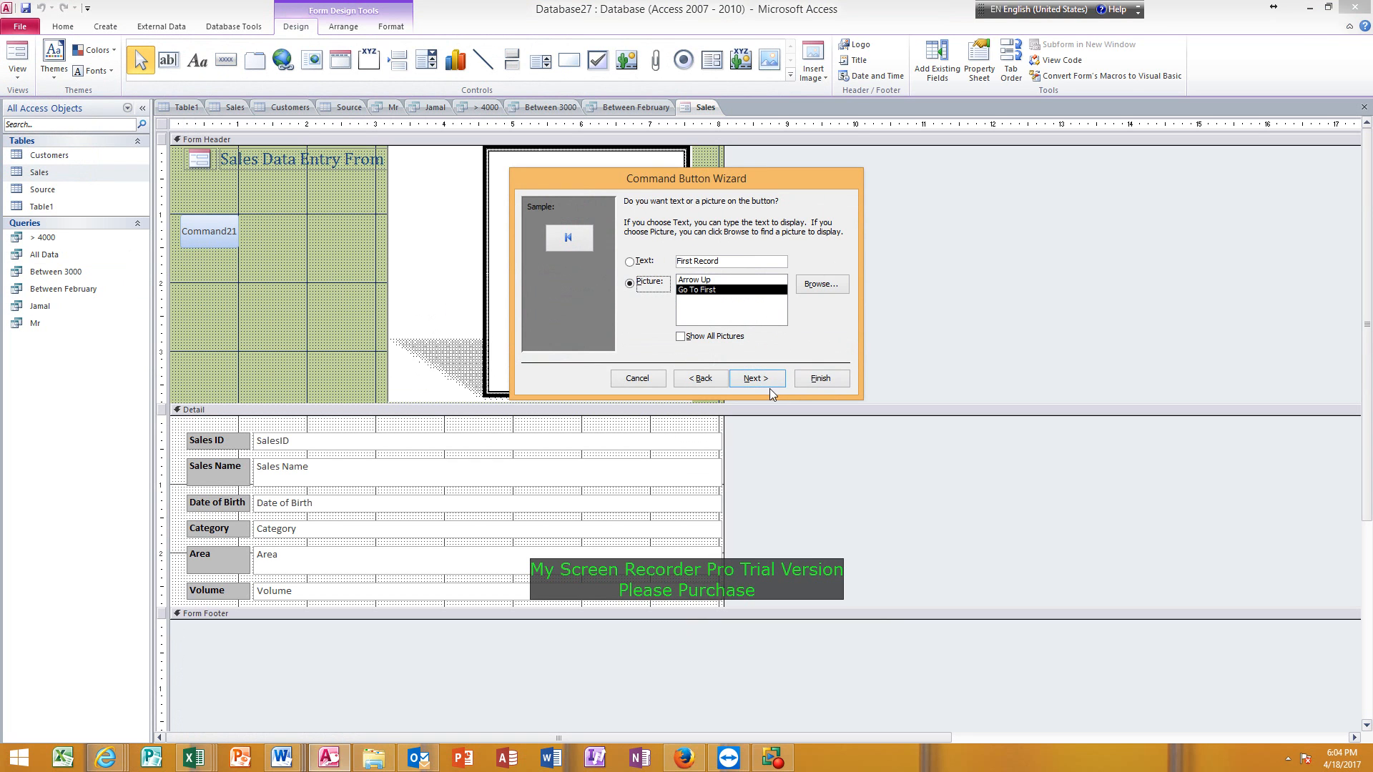
left_click(768, 384)
left_click(820, 378)
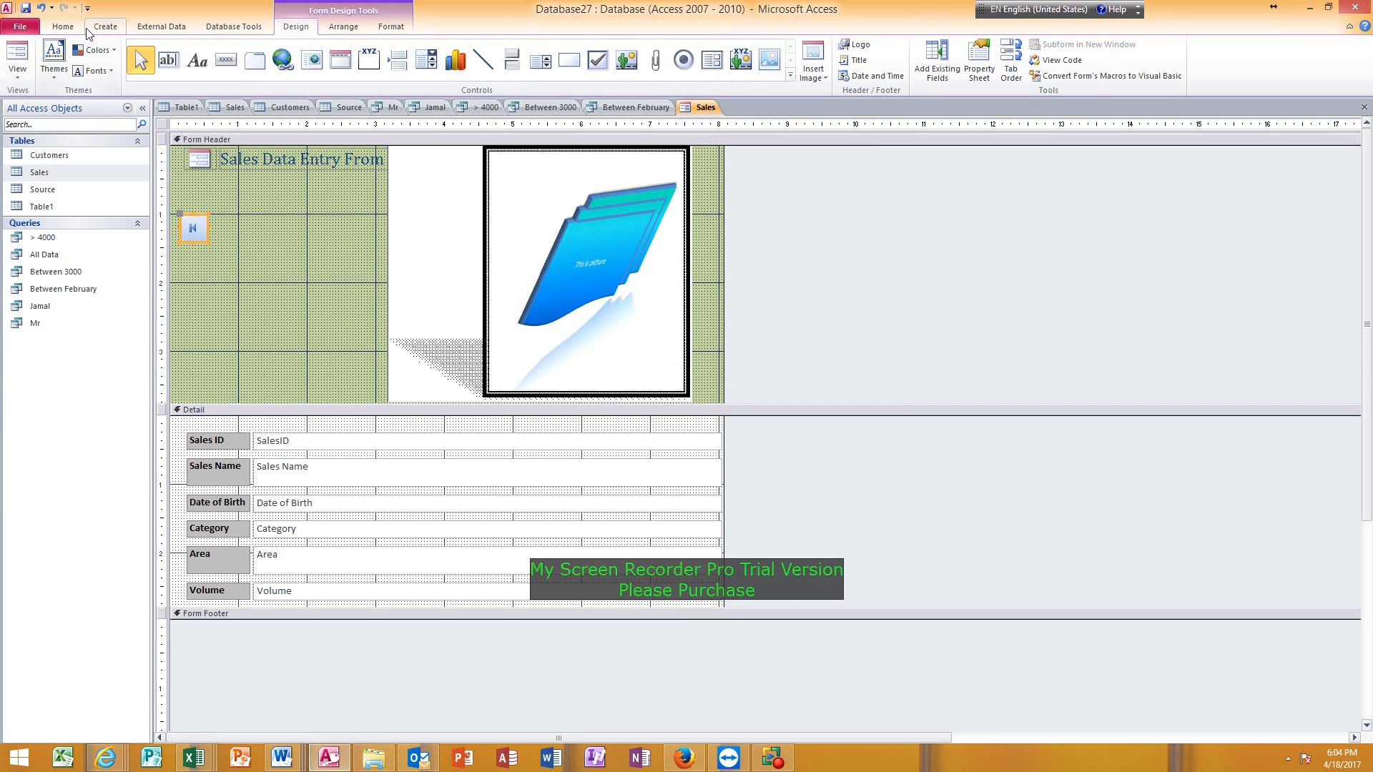
Add a second command button beside the first one with the Go To Last Record action and its default picture.
left_click(223, 60)
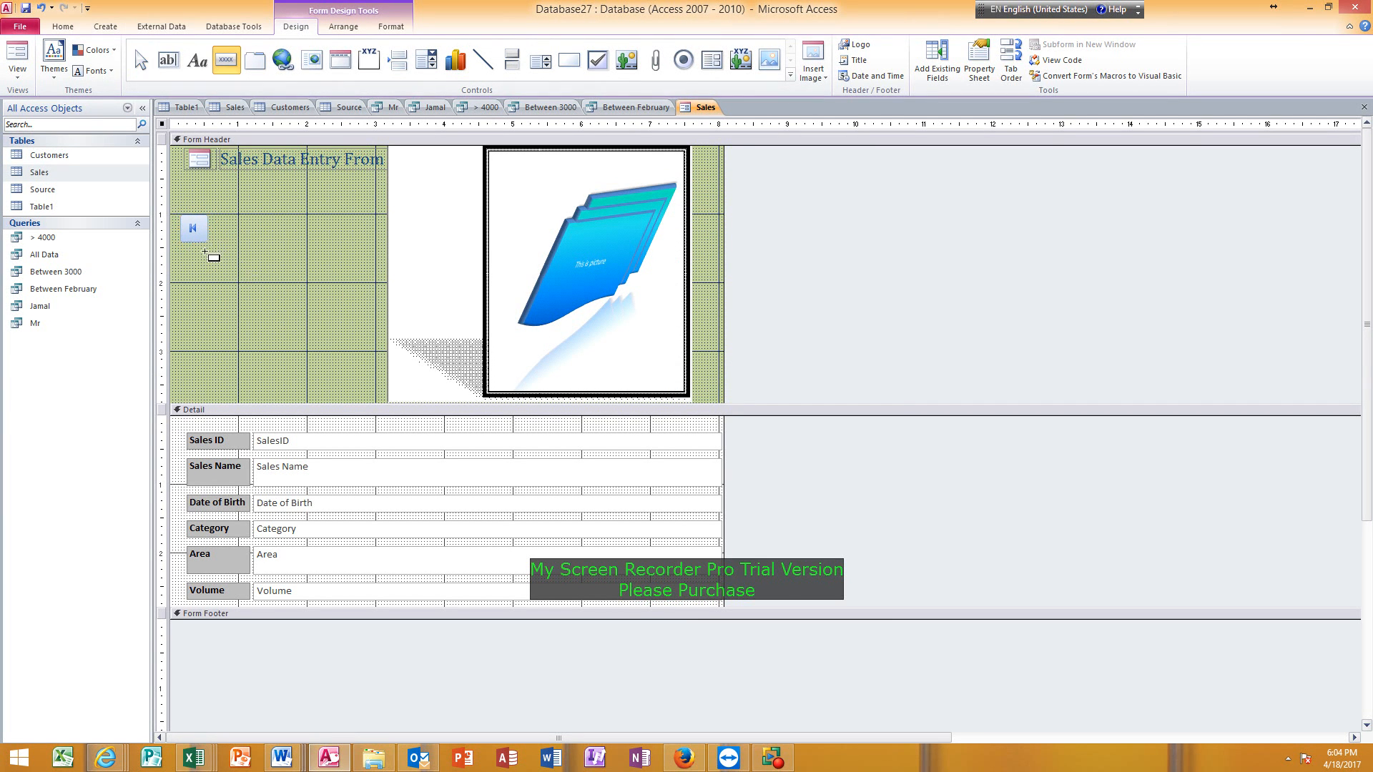
left_click_drag(226, 223, 305, 261)
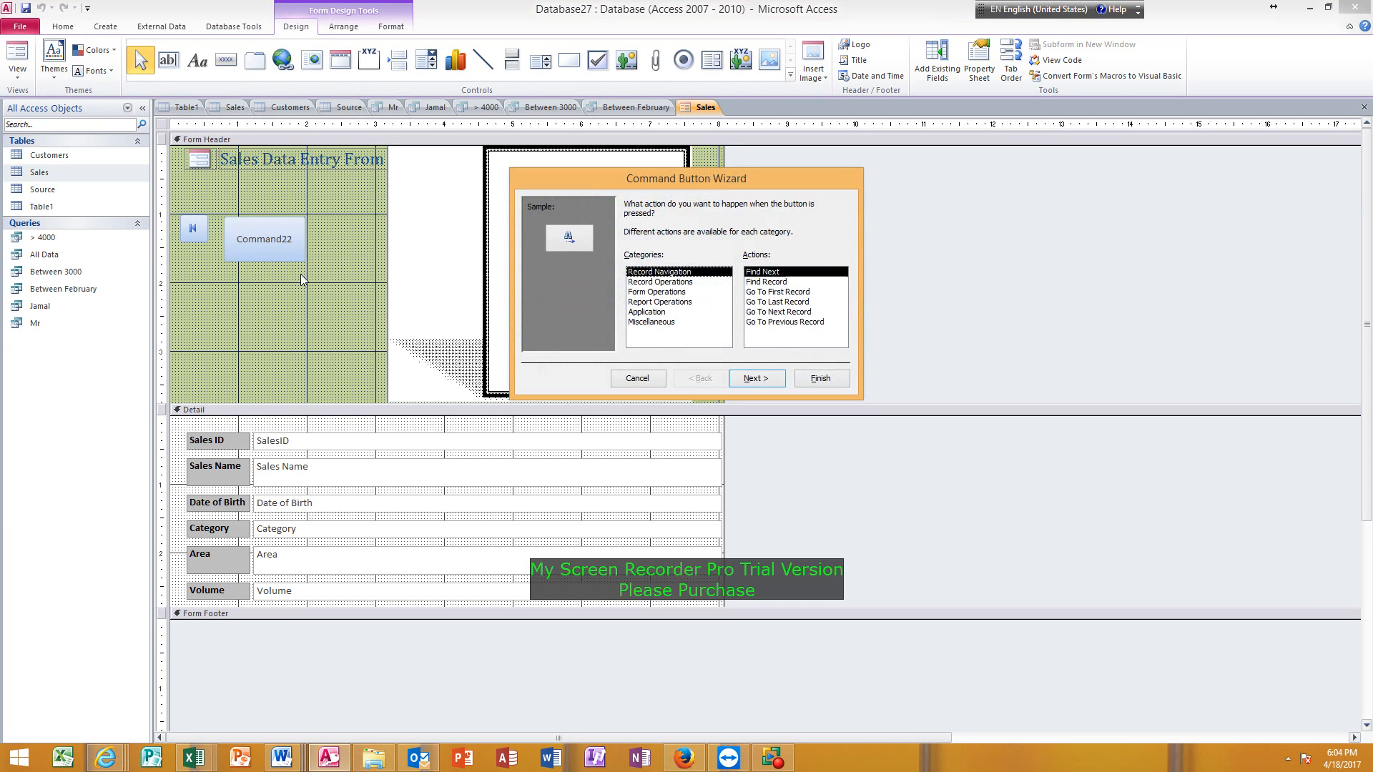
left_click(760, 302)
left_click(762, 384)
left_click(762, 379)
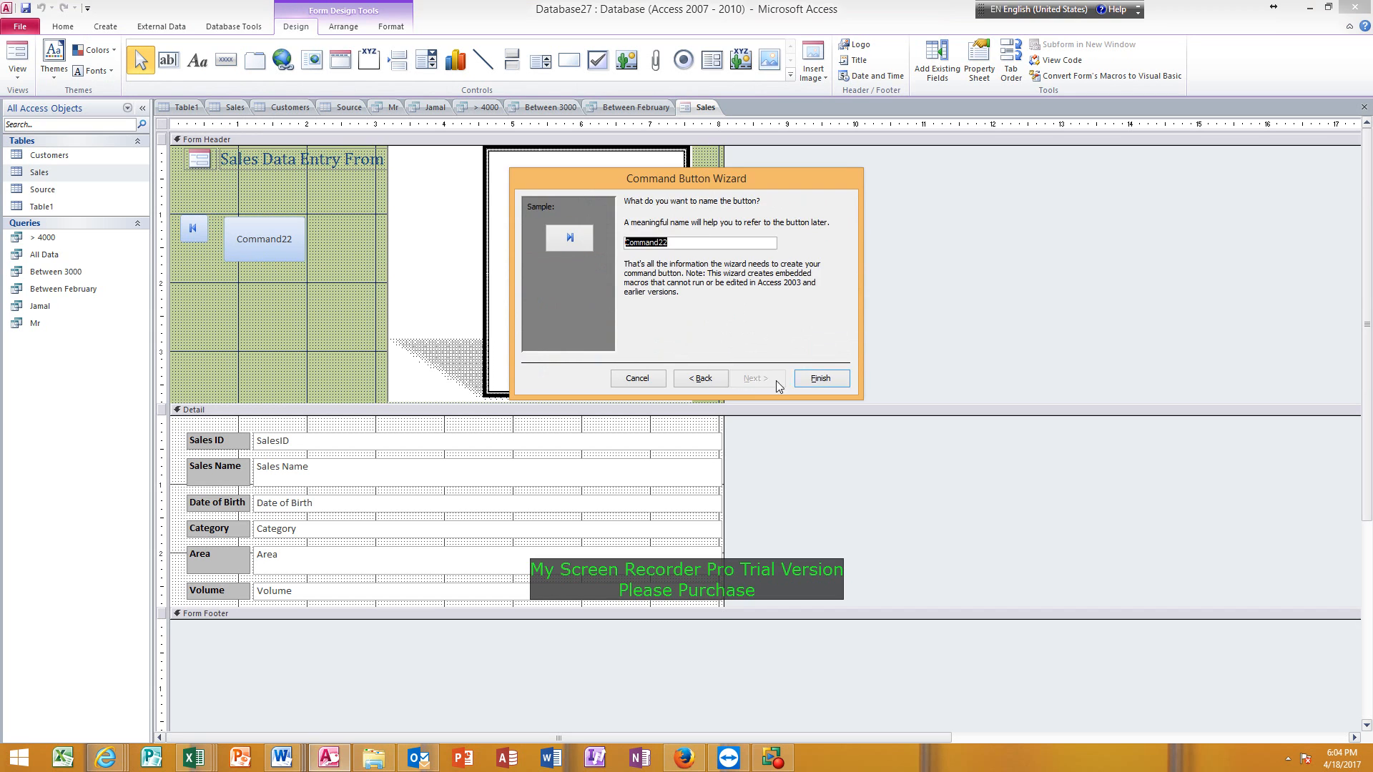
left_click(820, 378)
Add a third command button beside the existing two with the Go To Next Record action and its default picture.
left_click_drag(240, 247, 317, 262)
left_click(222, 209)
left_click(226, 60)
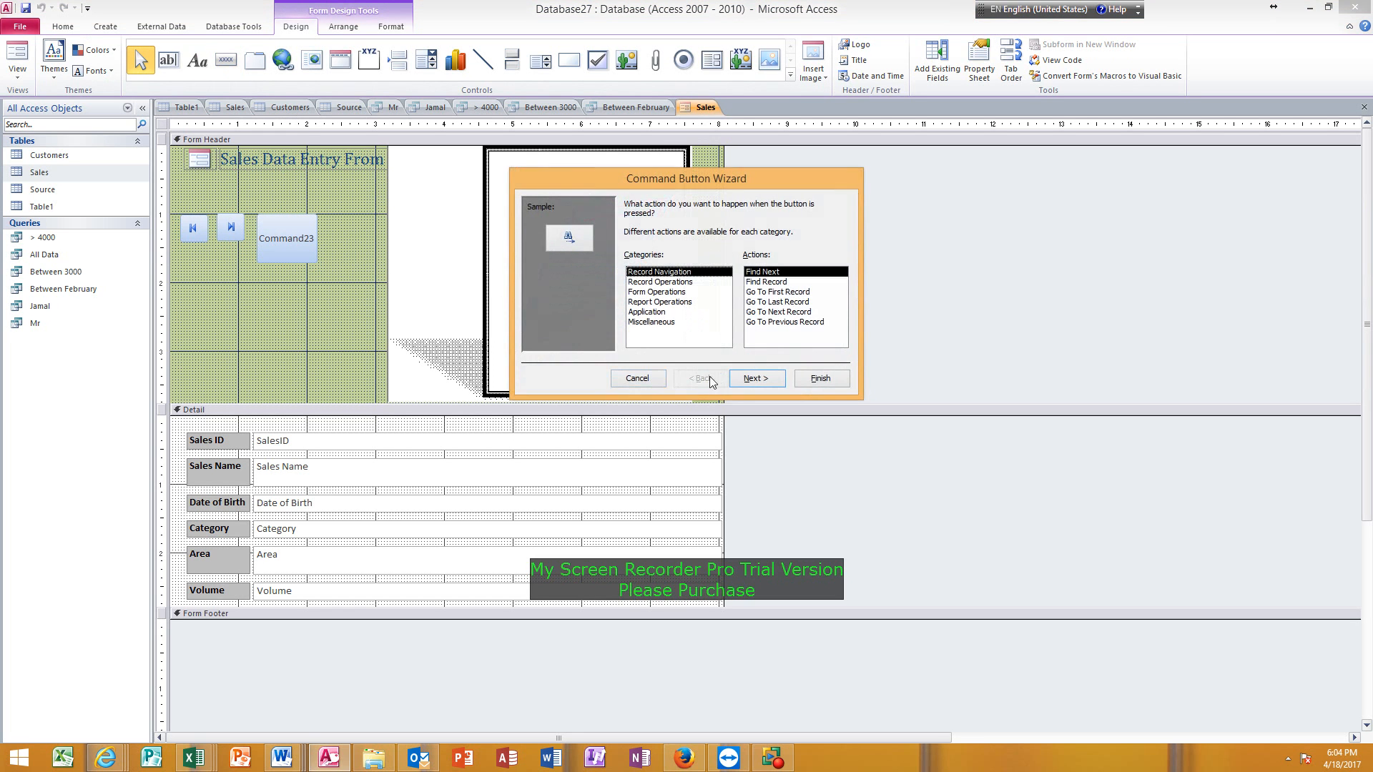
left_click(757, 314)
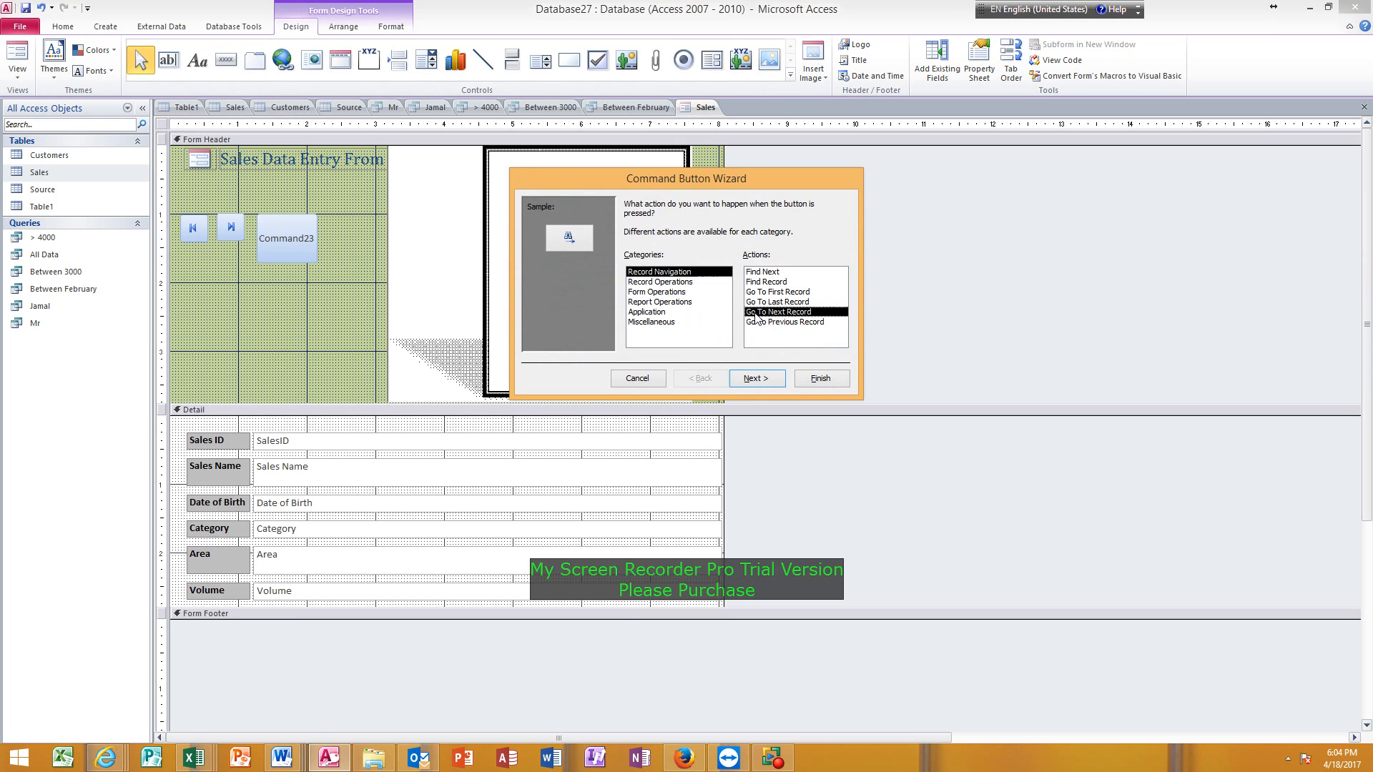
left_click(761, 381)
left_click(756, 378)
left_click(820, 378)
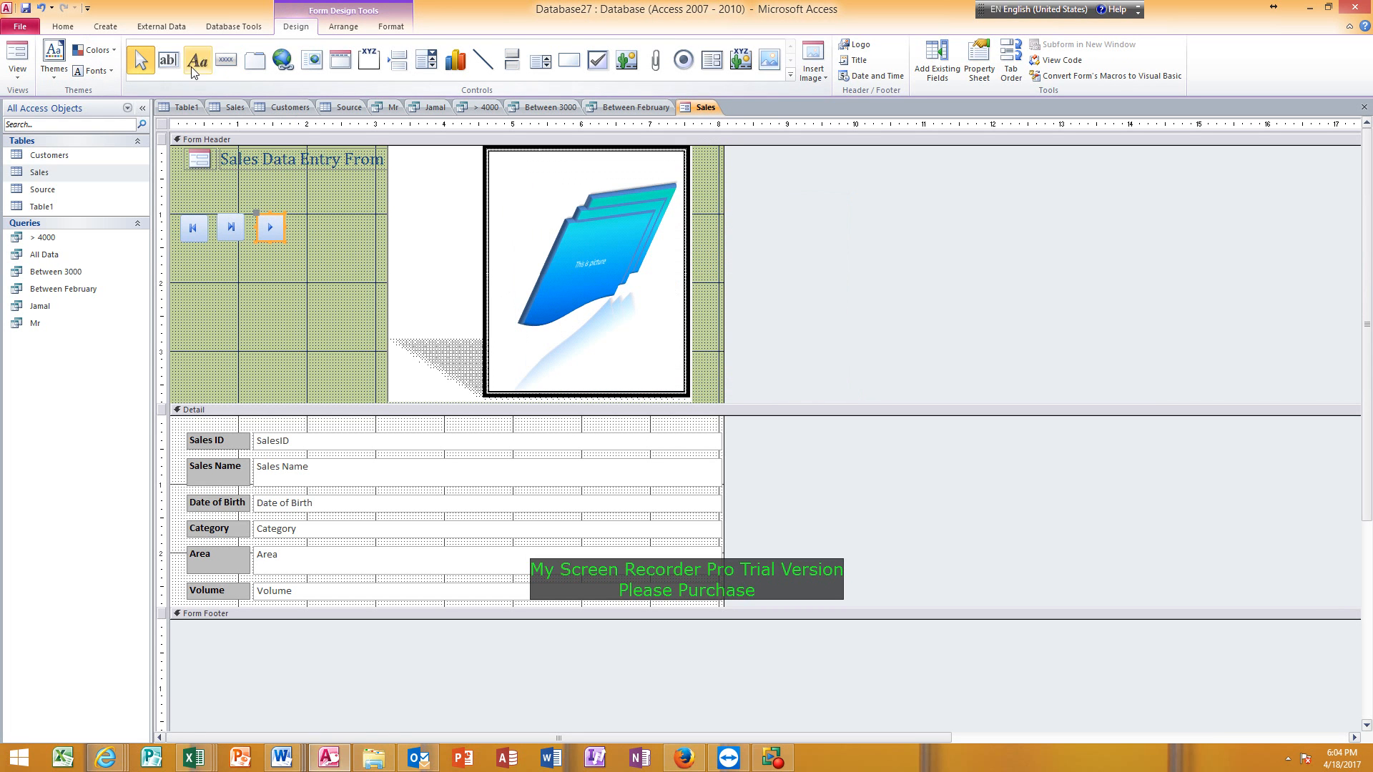
Add a fourth command button at the end of the row with the Go To Previous Record action and its default picture.
left_click(224, 60)
left_click_drag(297, 217, 362, 262)
left_click(762, 322)
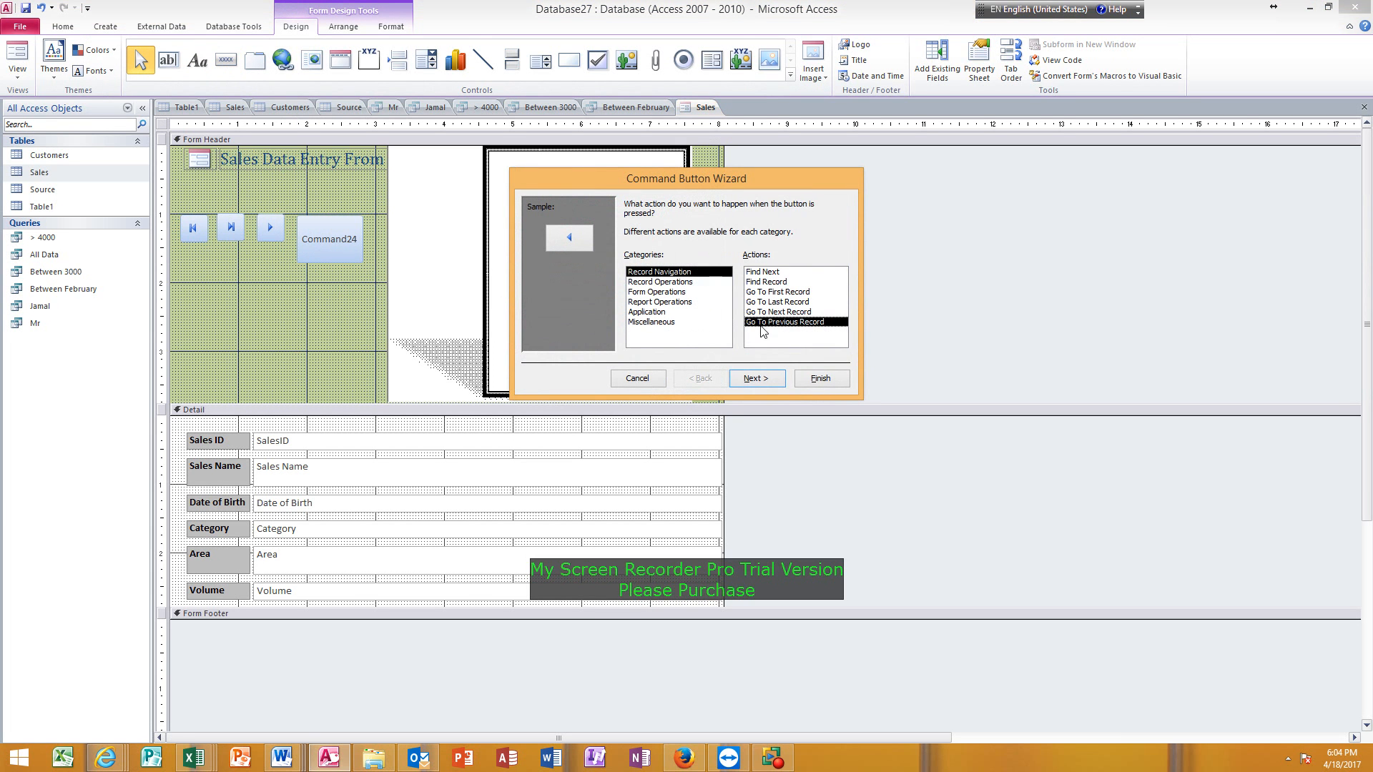
left_click(757, 379)
left_click(757, 379)
left_click(820, 378)
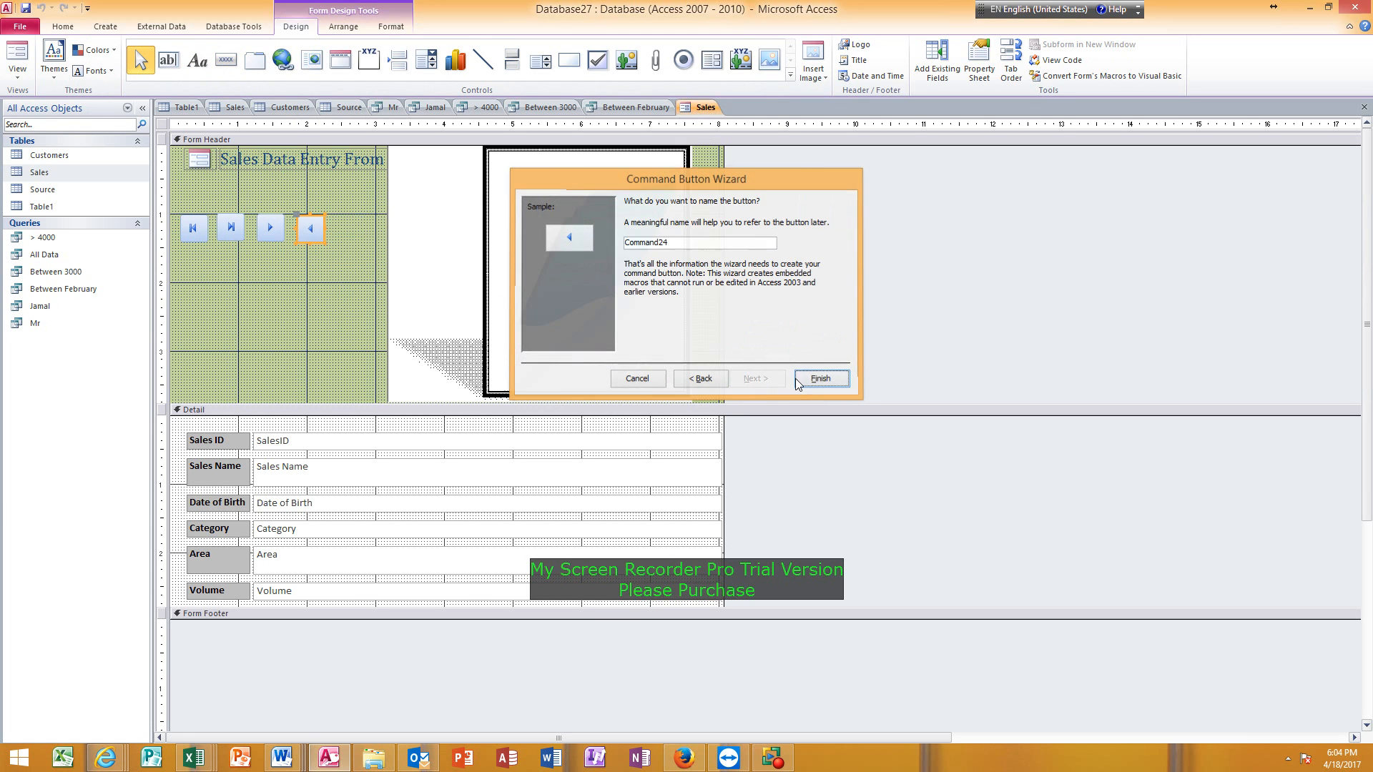
Align the four navigation buttons by their top edges and move the row down to the lower part of the form header.
left_click(341, 274)
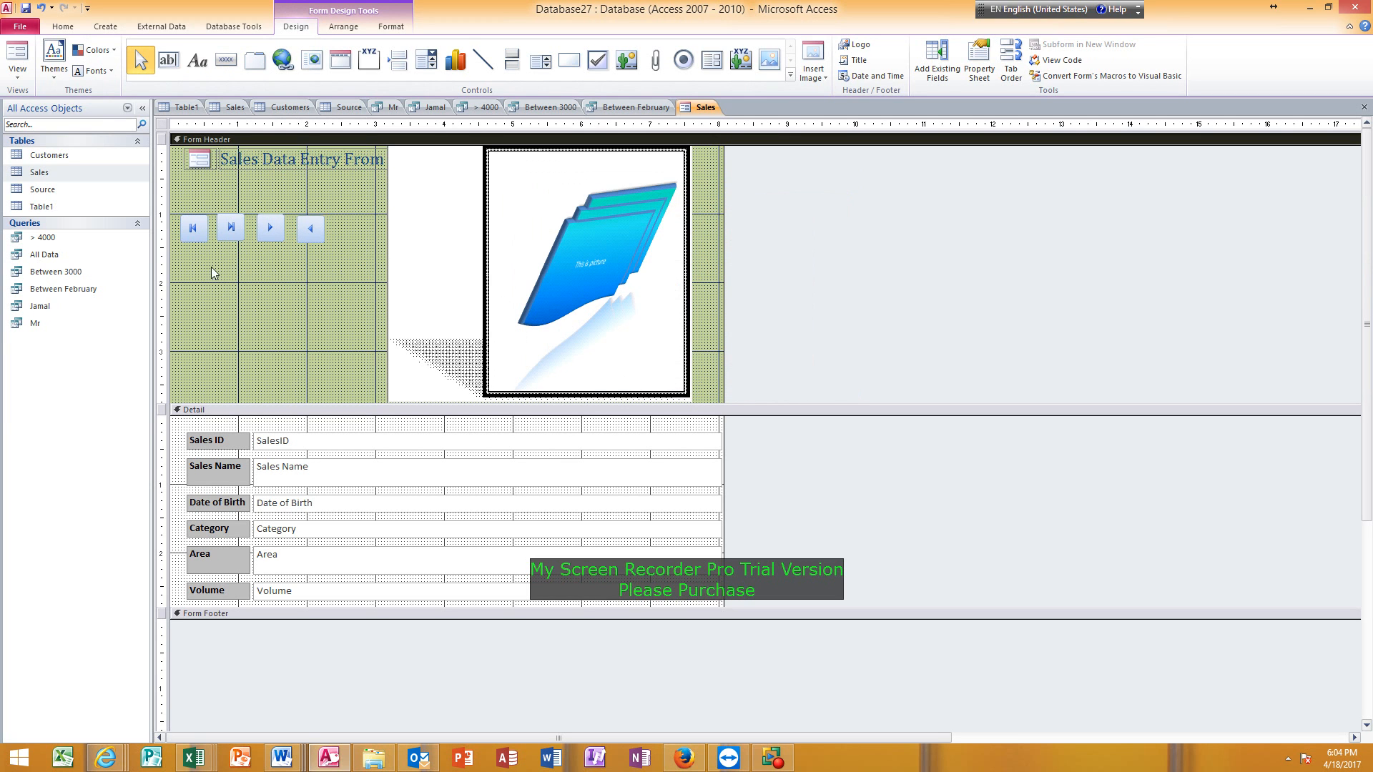
left_click(175, 231)
left_click_drag(174, 226, 340, 231)
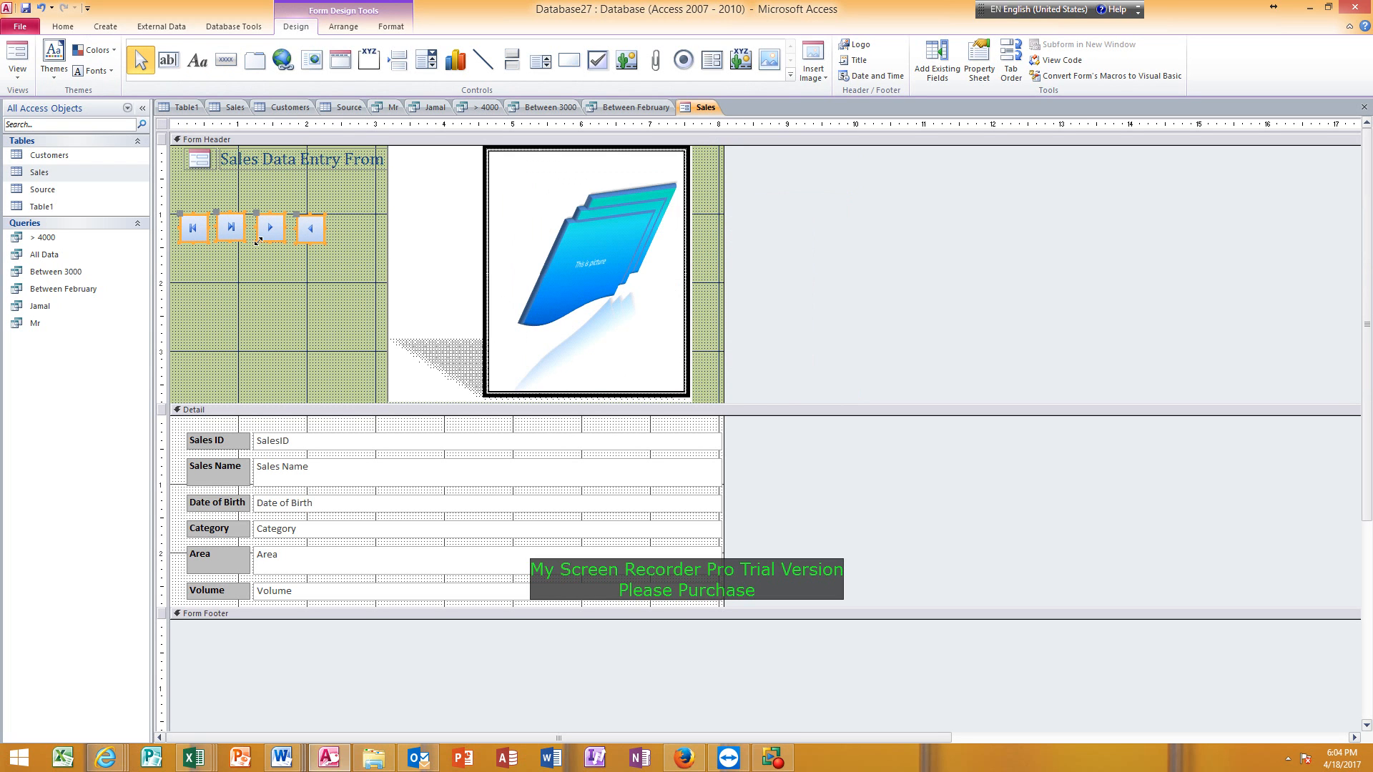
right_click(270, 231)
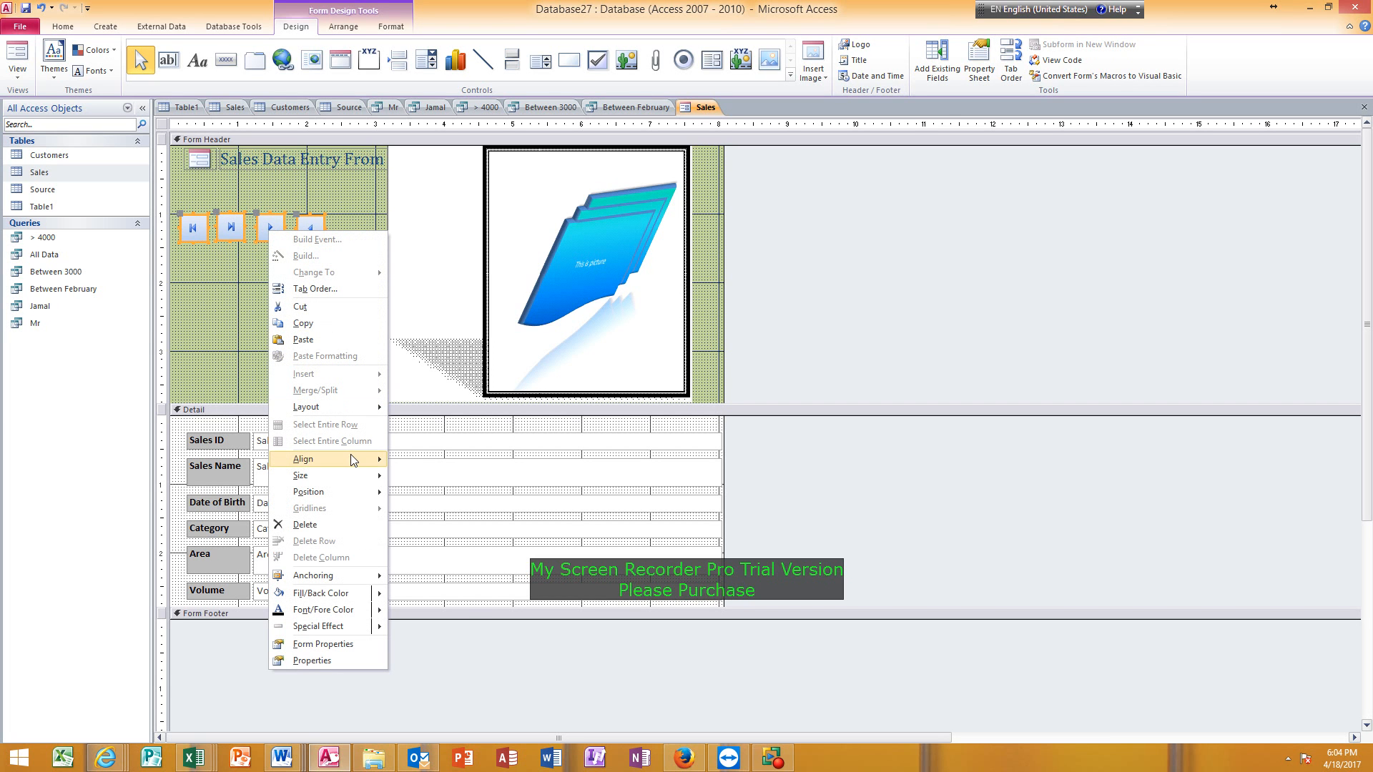
mouse_move(352, 460)
left_click(422, 494)
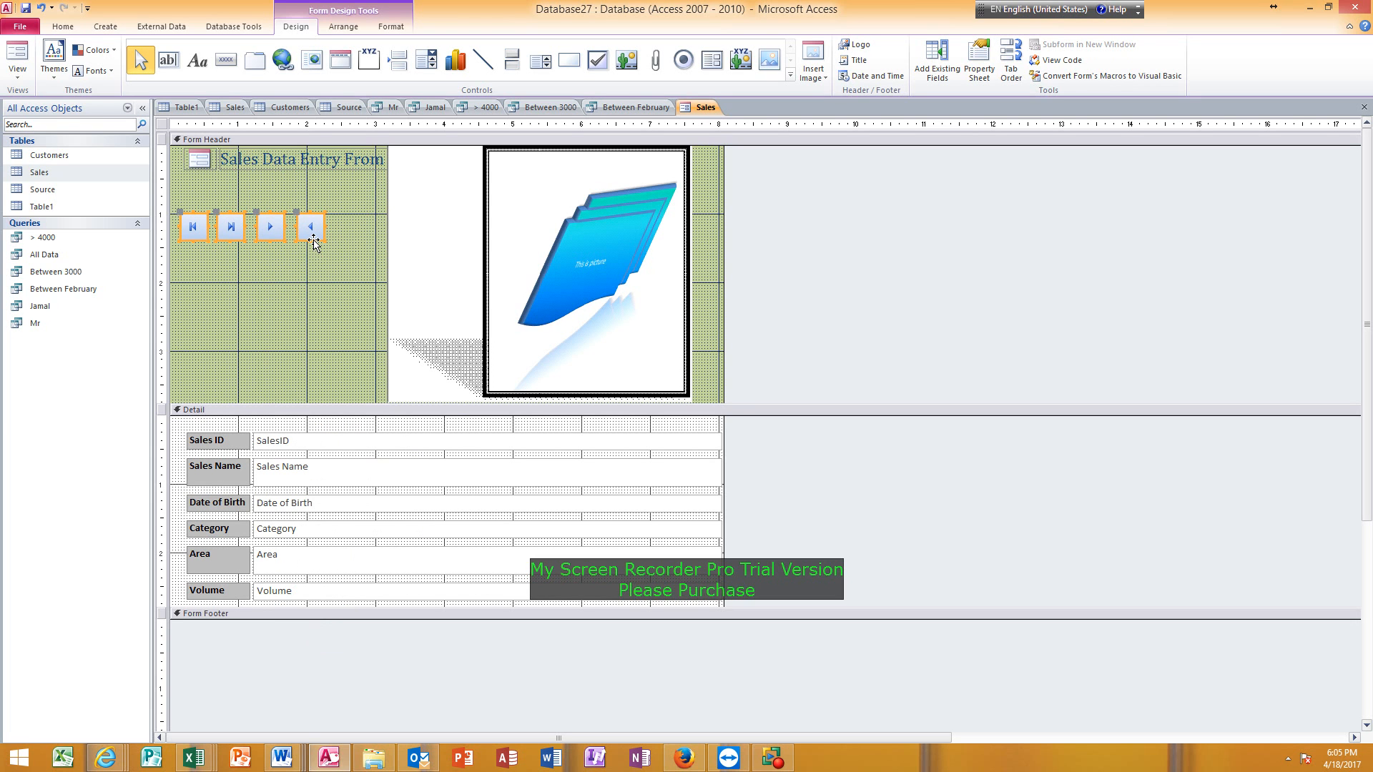
left_click_drag(309, 237, 334, 382)
left_click(366, 377)
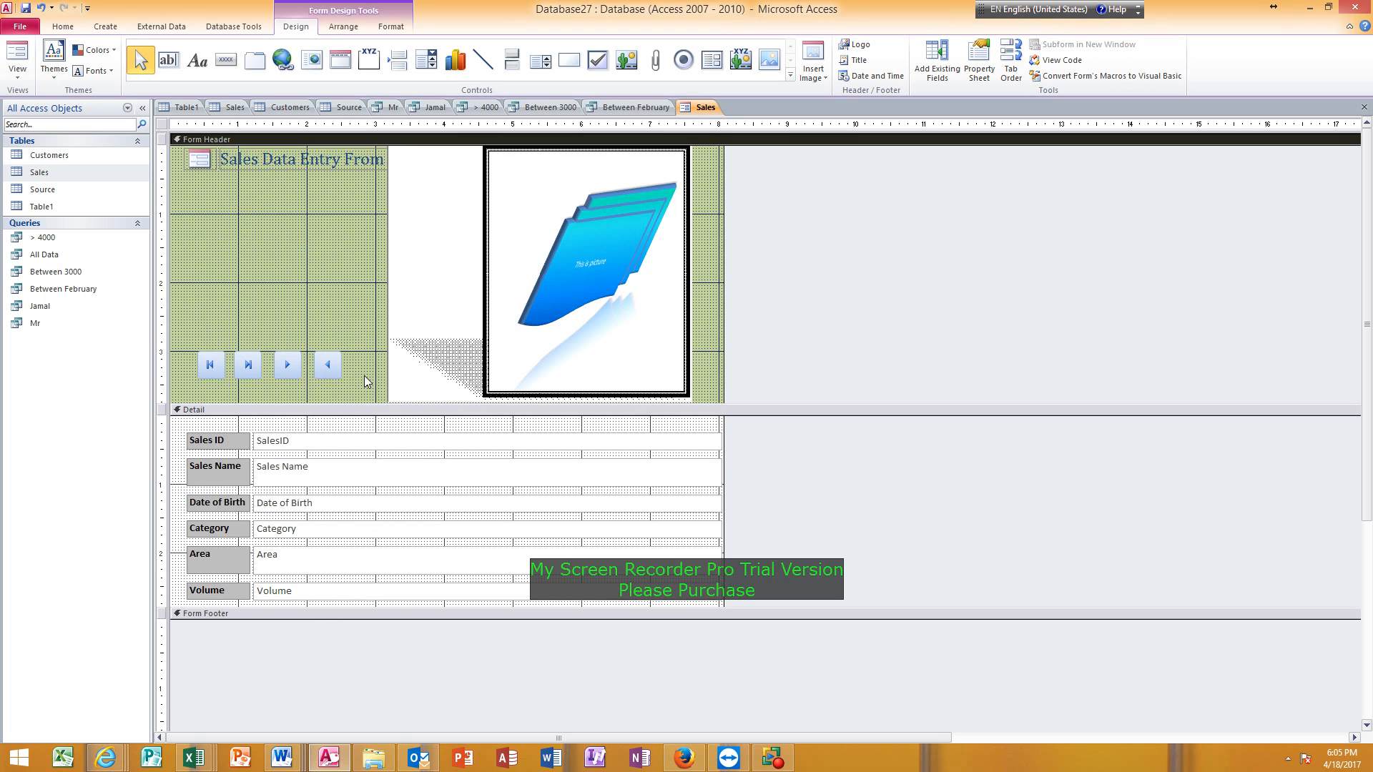
Add a command button above the navigation row with the Close Form action and the Exit Doorway picture, and shift it slightly right.
left_click(225, 62)
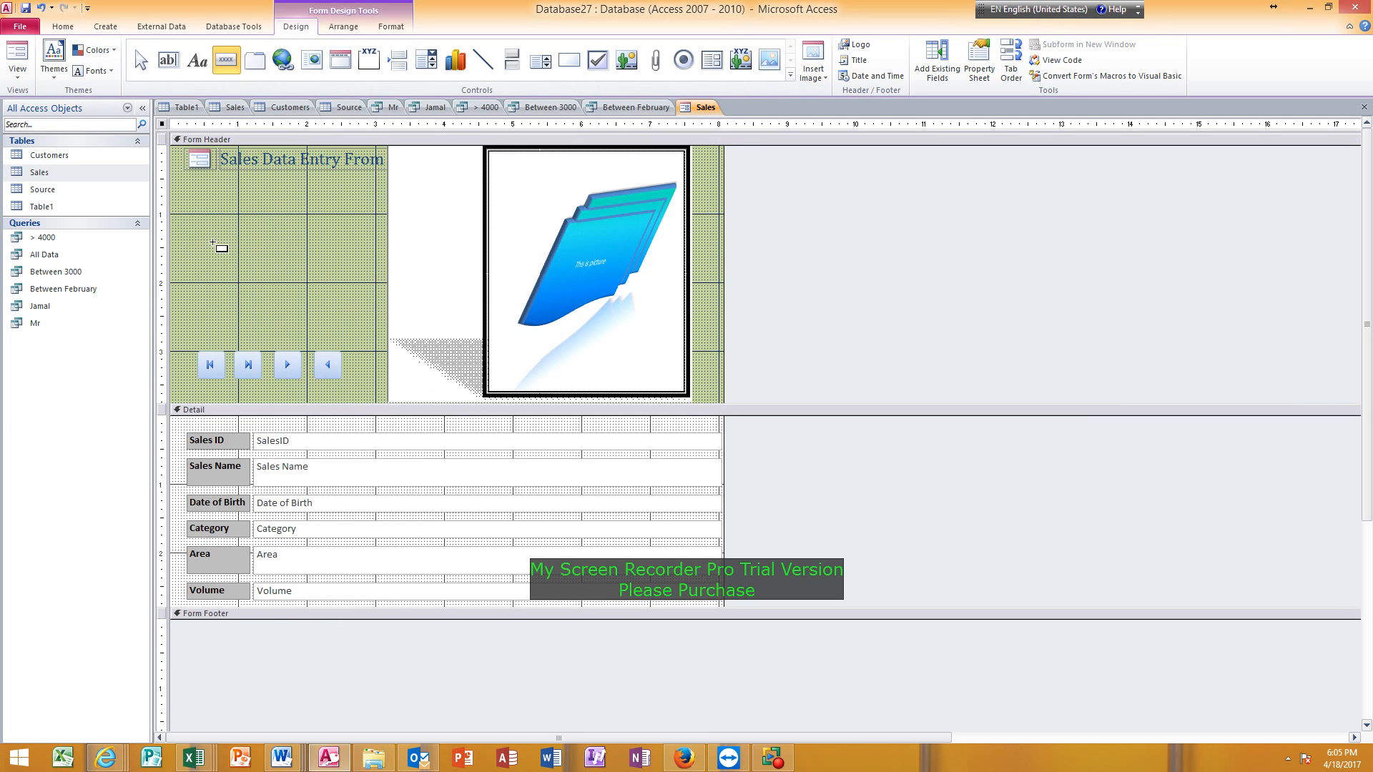
mouse_move(306, 245)
left_mouse_down()
mouse_move(307, 269)
mouse_move(366, 282)
left_mouse_up()
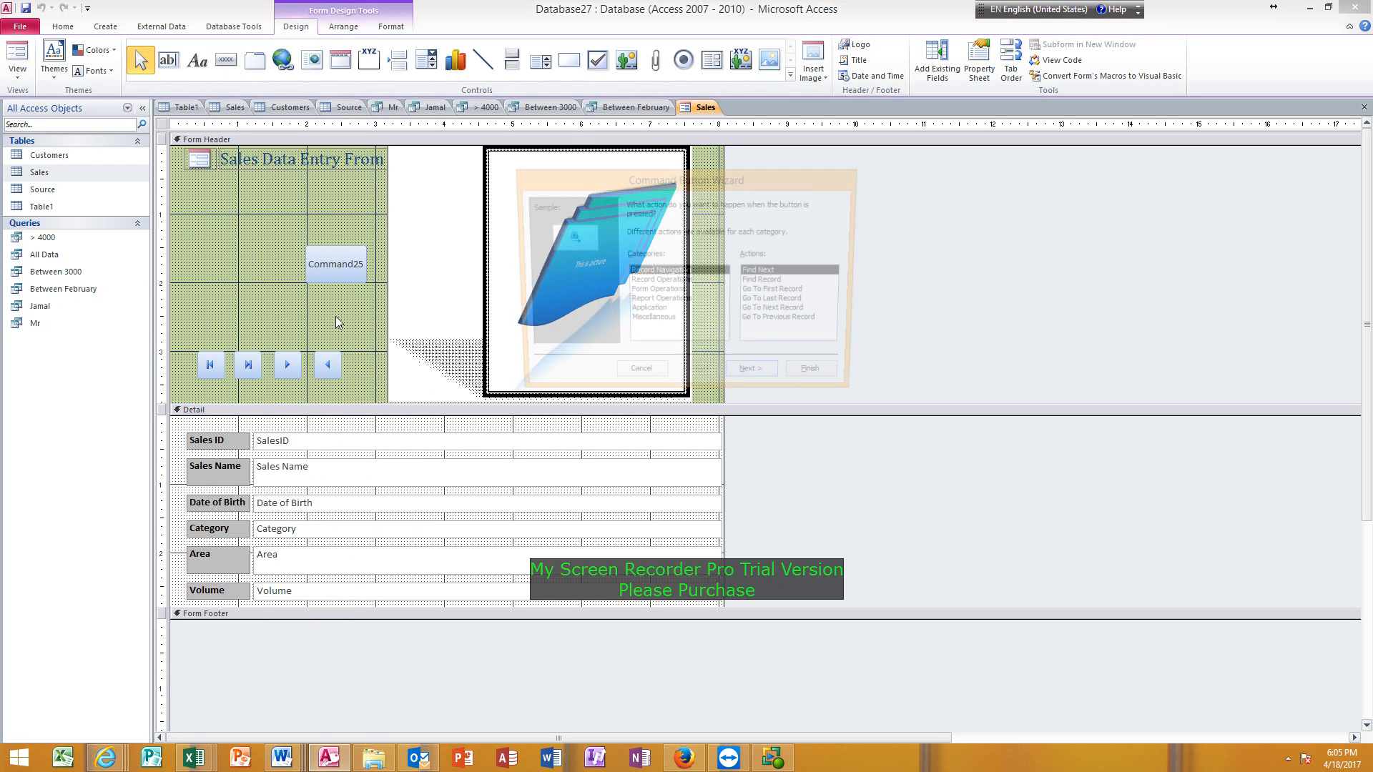
left_click(659, 292)
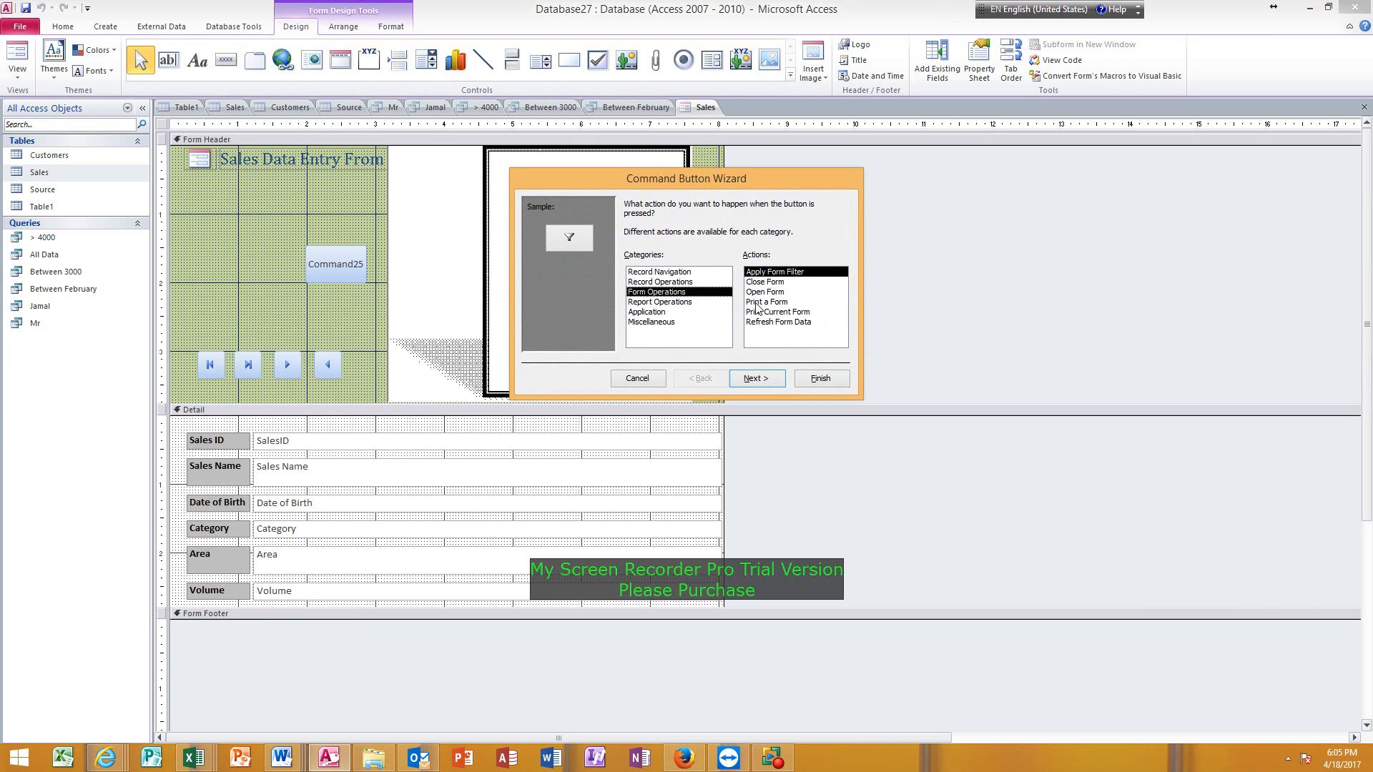
left_click(756, 283)
left_click(752, 381)
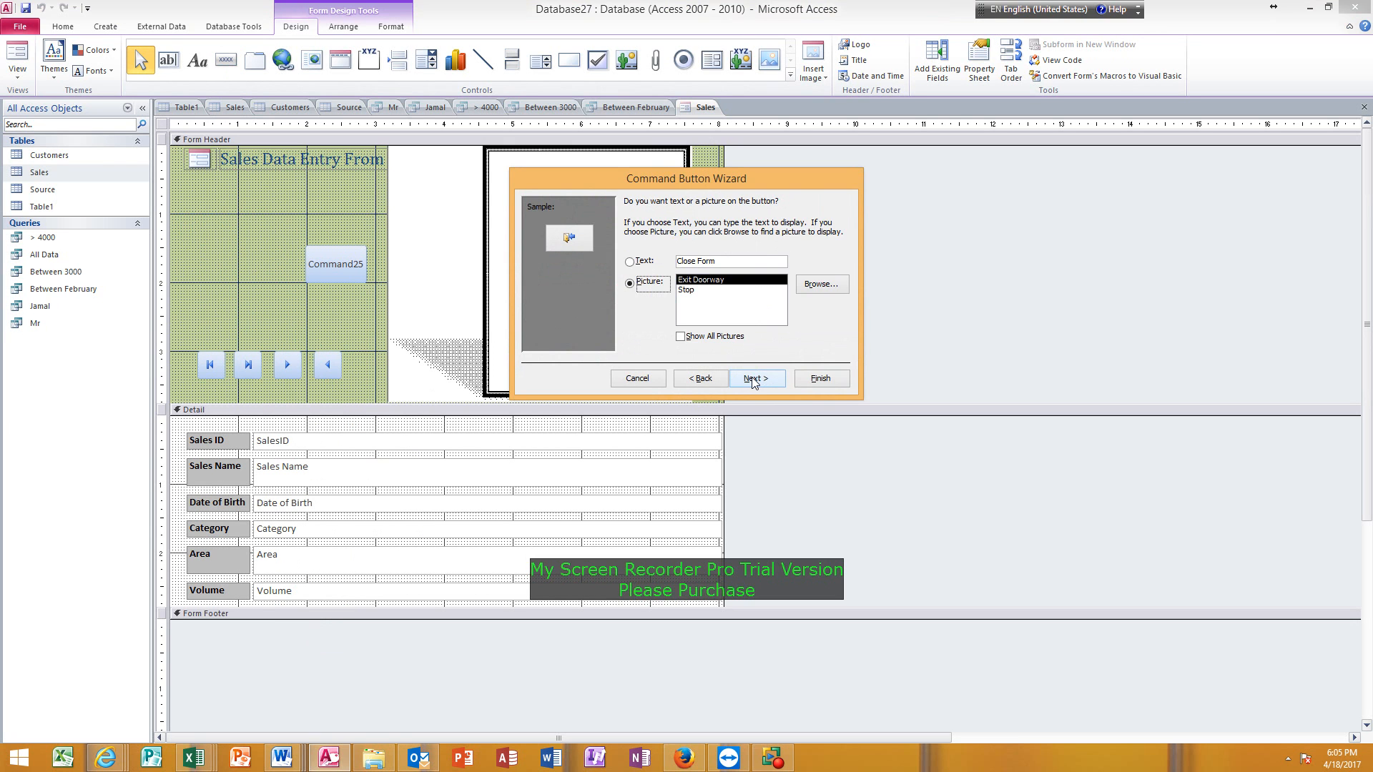
left_click(755, 380)
left_click(828, 377)
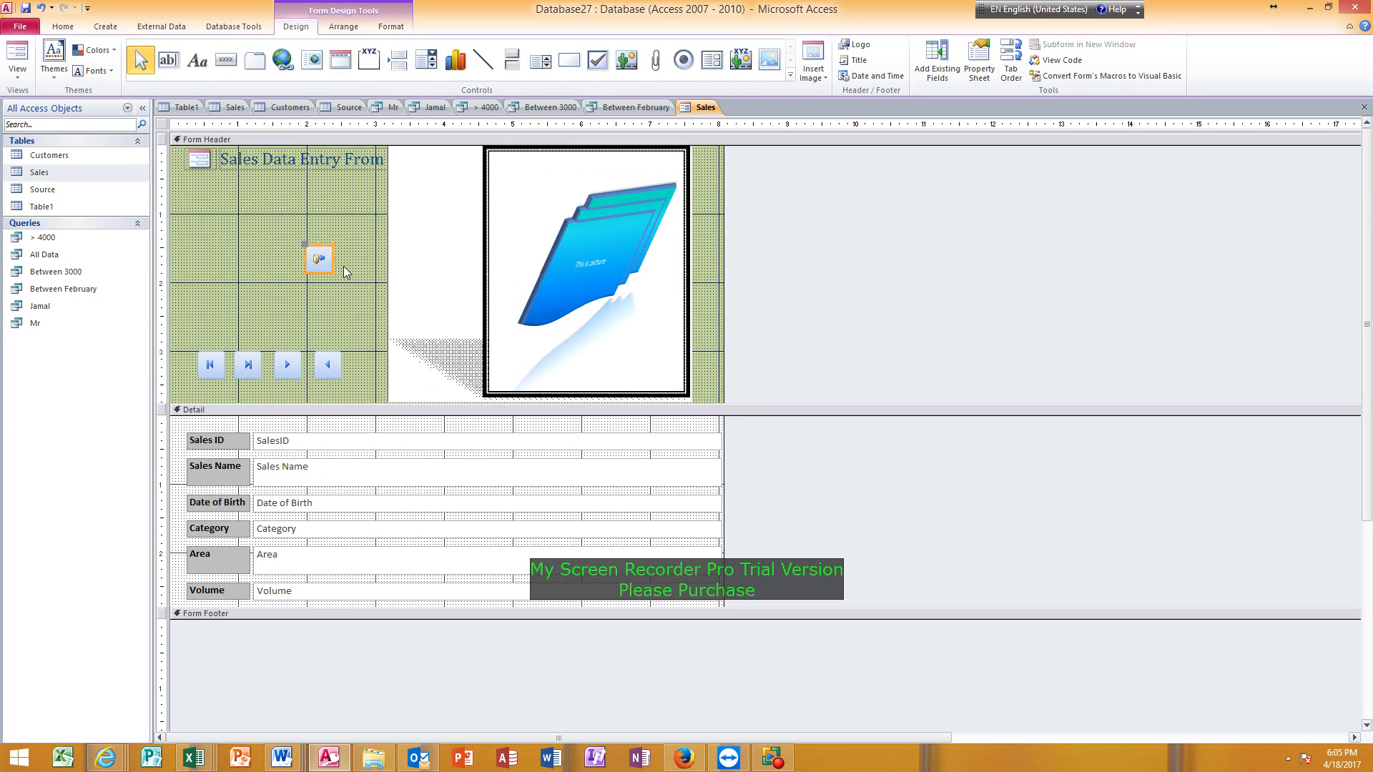
left_click_drag(333, 263, 360, 269)
Switch to Form view and test the last, first, next and previous record buttons.
left_click(17, 57)
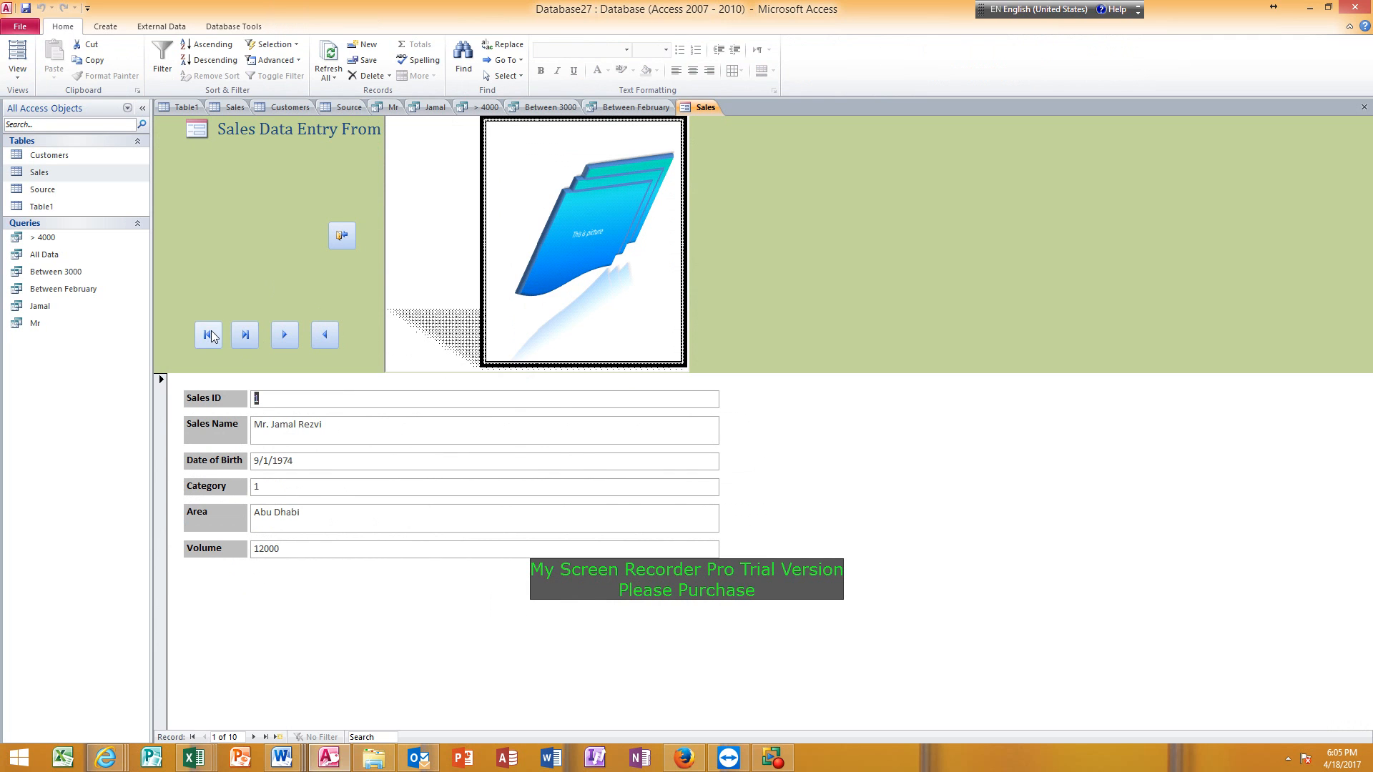
left_click(247, 334)
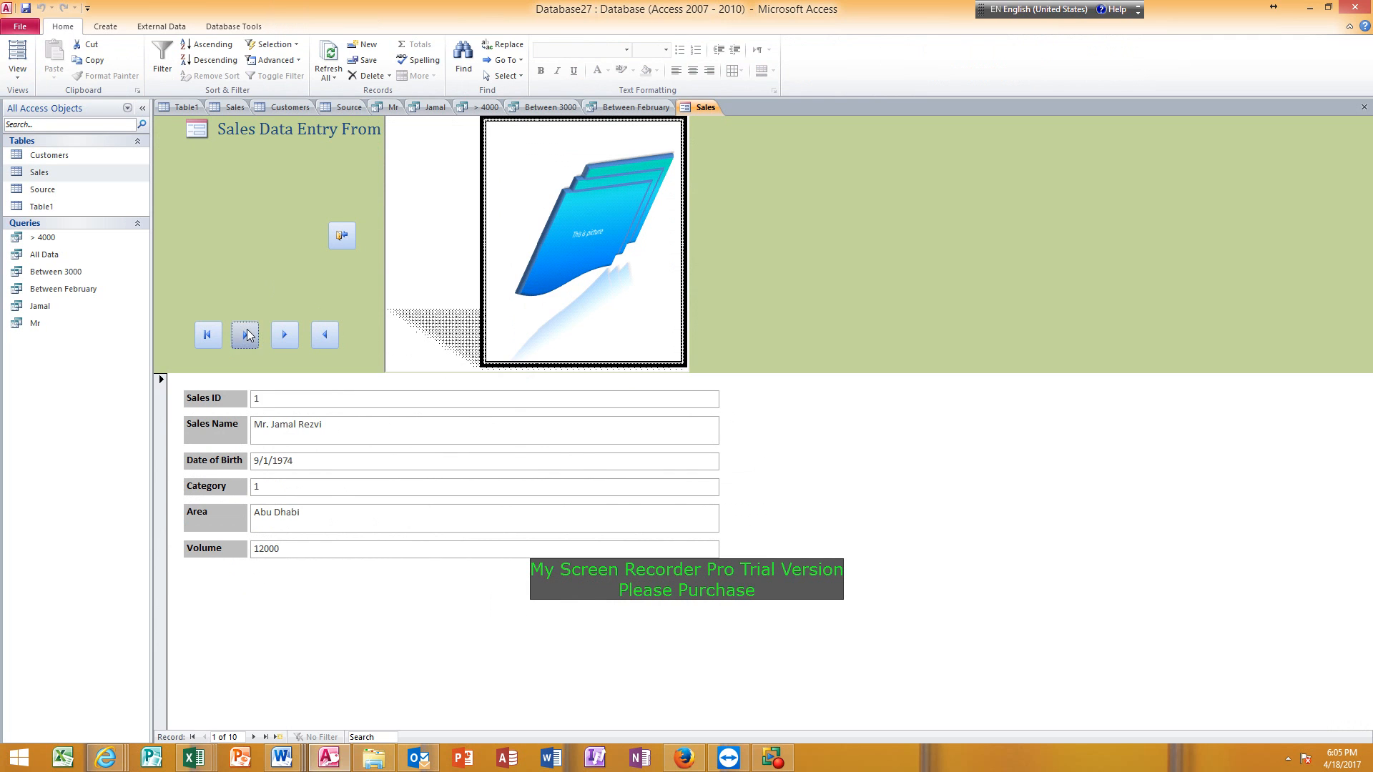
left_click(204, 337)
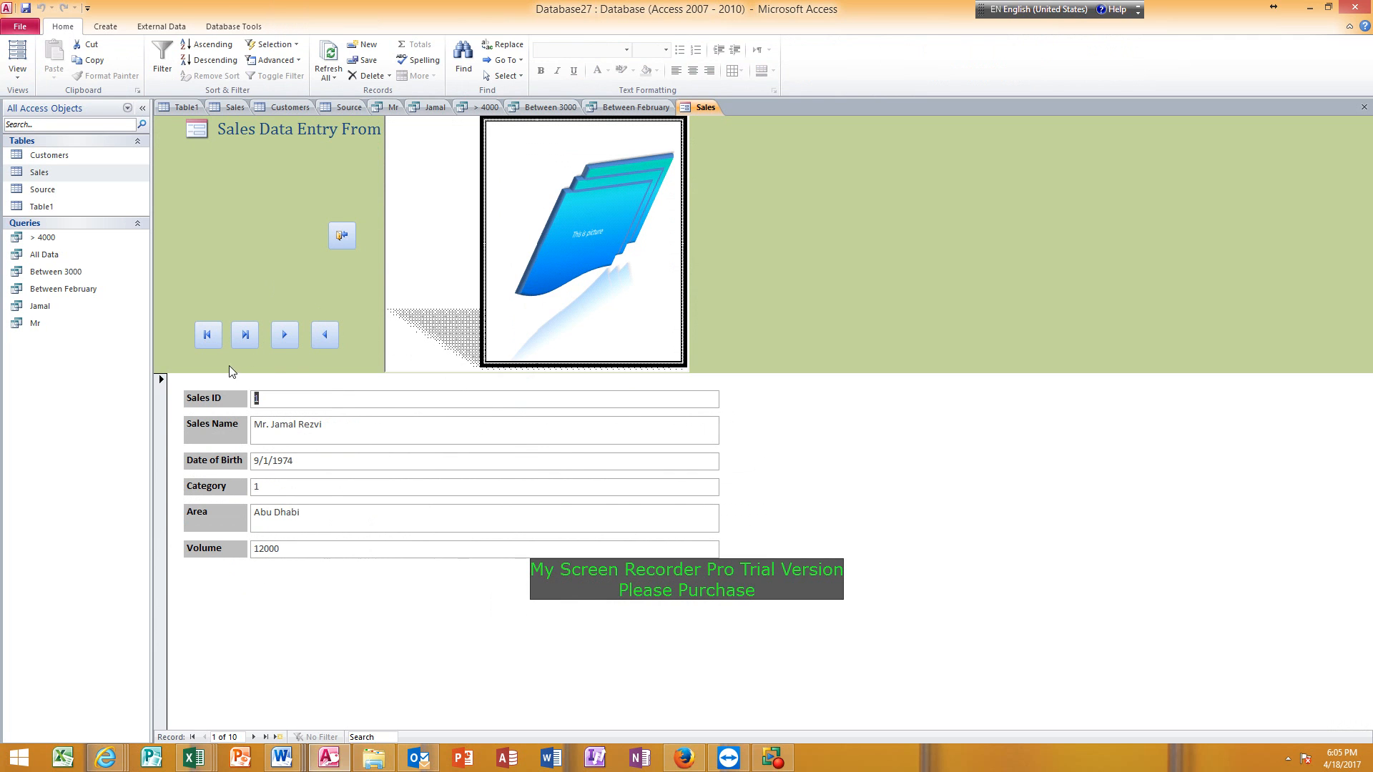
left_click(286, 335)
left_click(286, 335)
left_click(286, 334)
left_click(286, 334)
left_click(286, 335)
left_click(286, 335)
left_click(327, 336)
left_click(327, 336)
left_click(327, 336)
Close the form with its exit button and save the design under the name Sales.
left_click(341, 238)
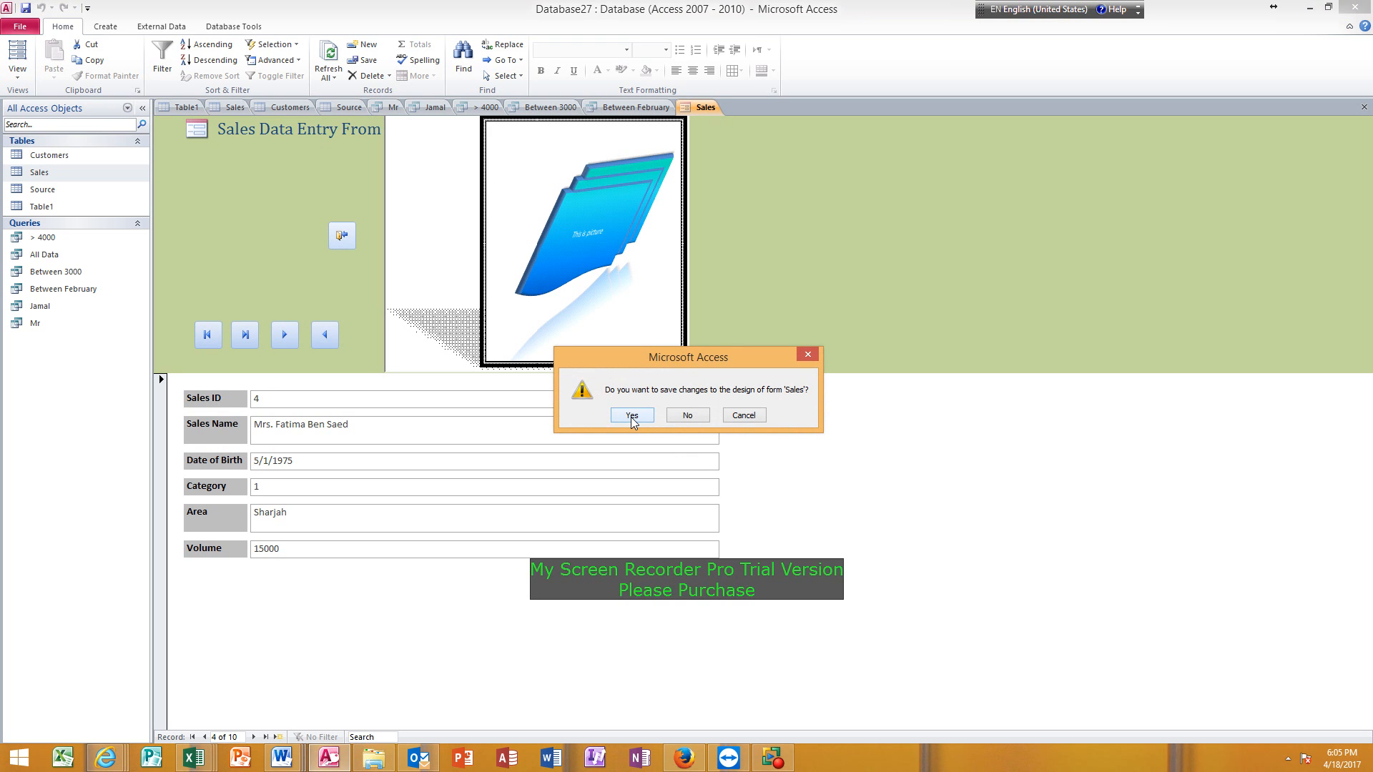
left_click(632, 416)
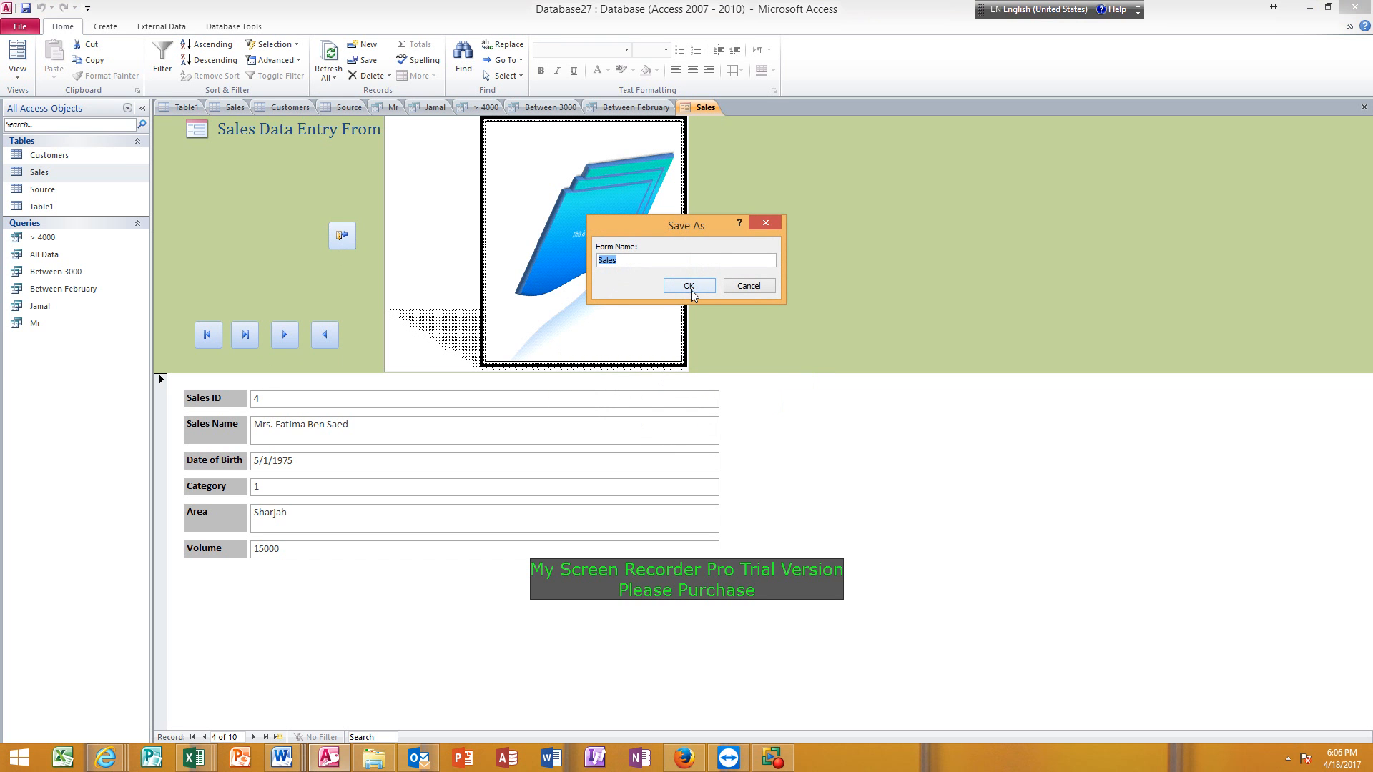
left_click(688, 286)
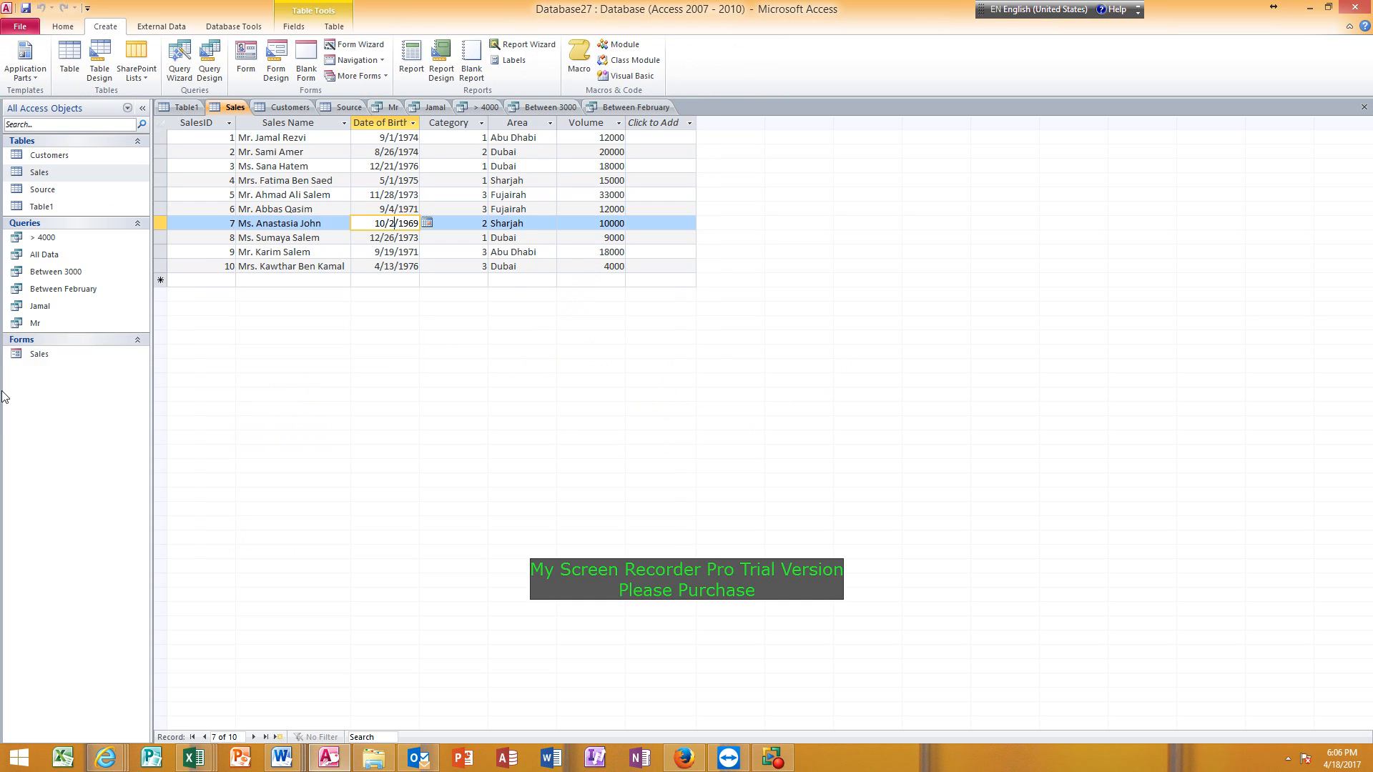
Reopen the saved Sales form and test closing it with its exit button.
left_click(61, 356)
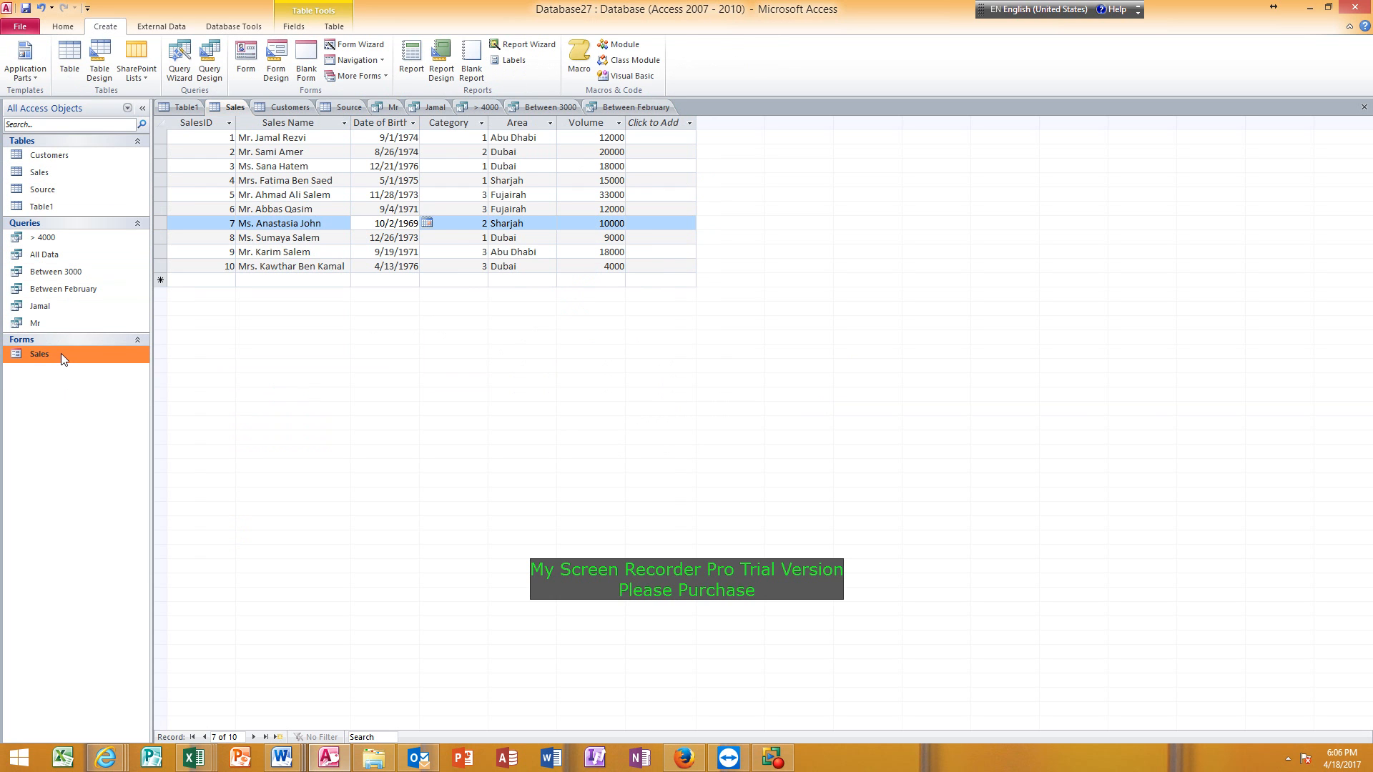
double_click(57, 355)
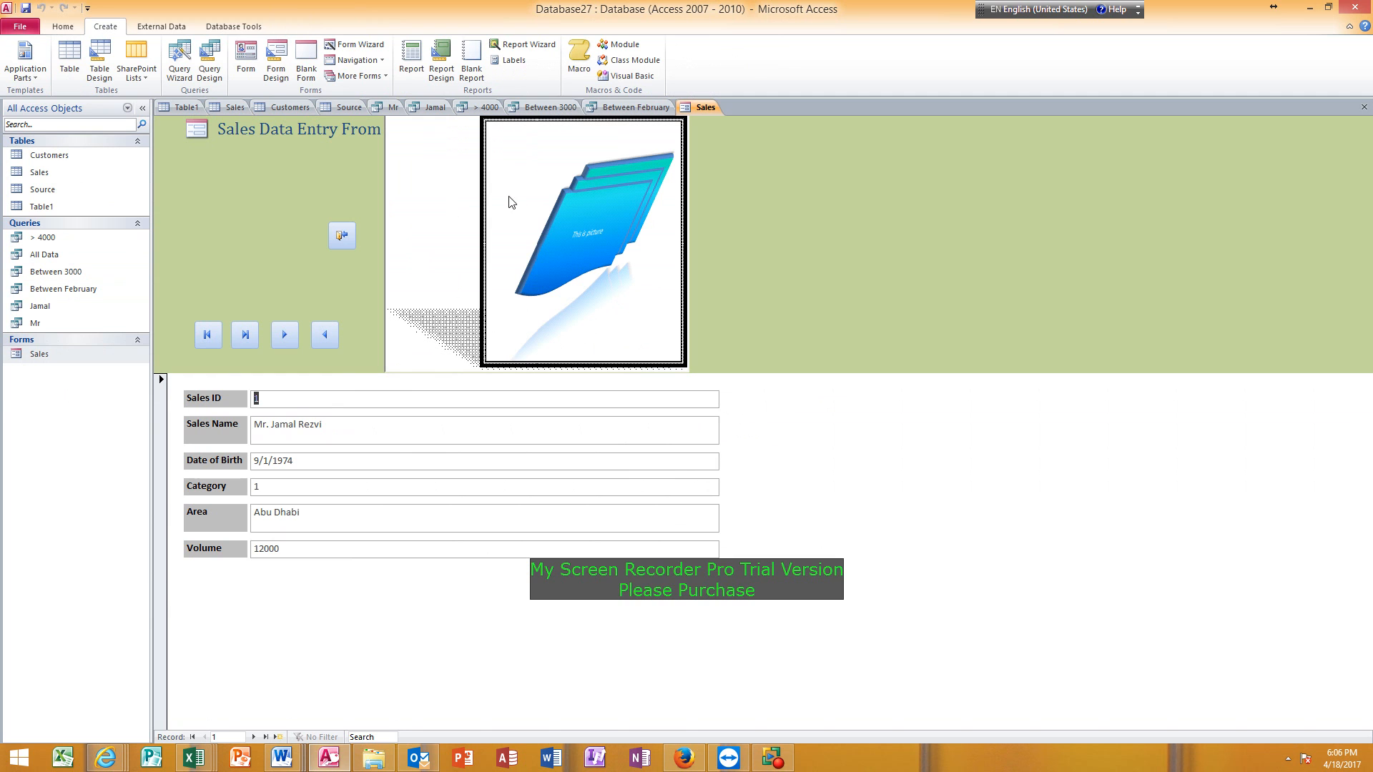
left_click(345, 237)
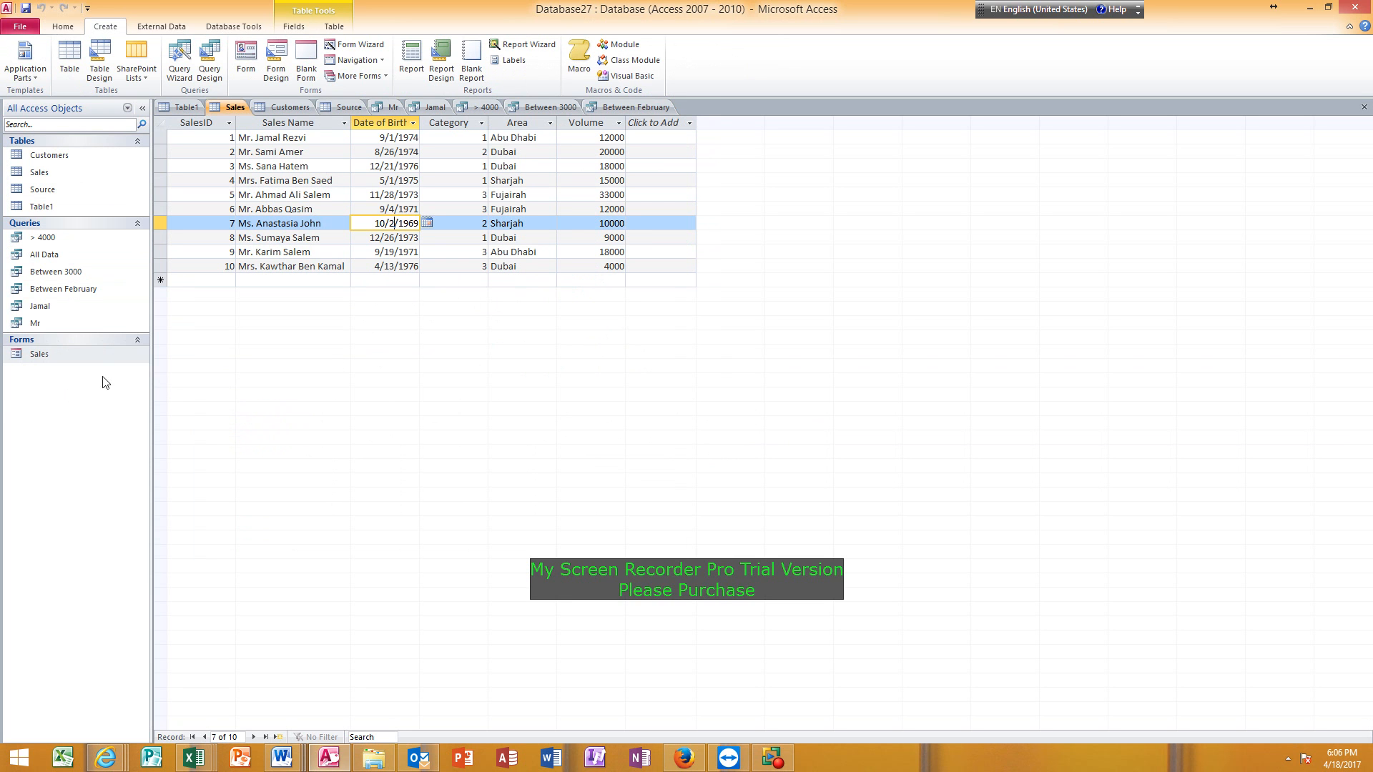
Open the Sales form again, check the Design View option, and close the form with its exit button.
double_click(88, 355)
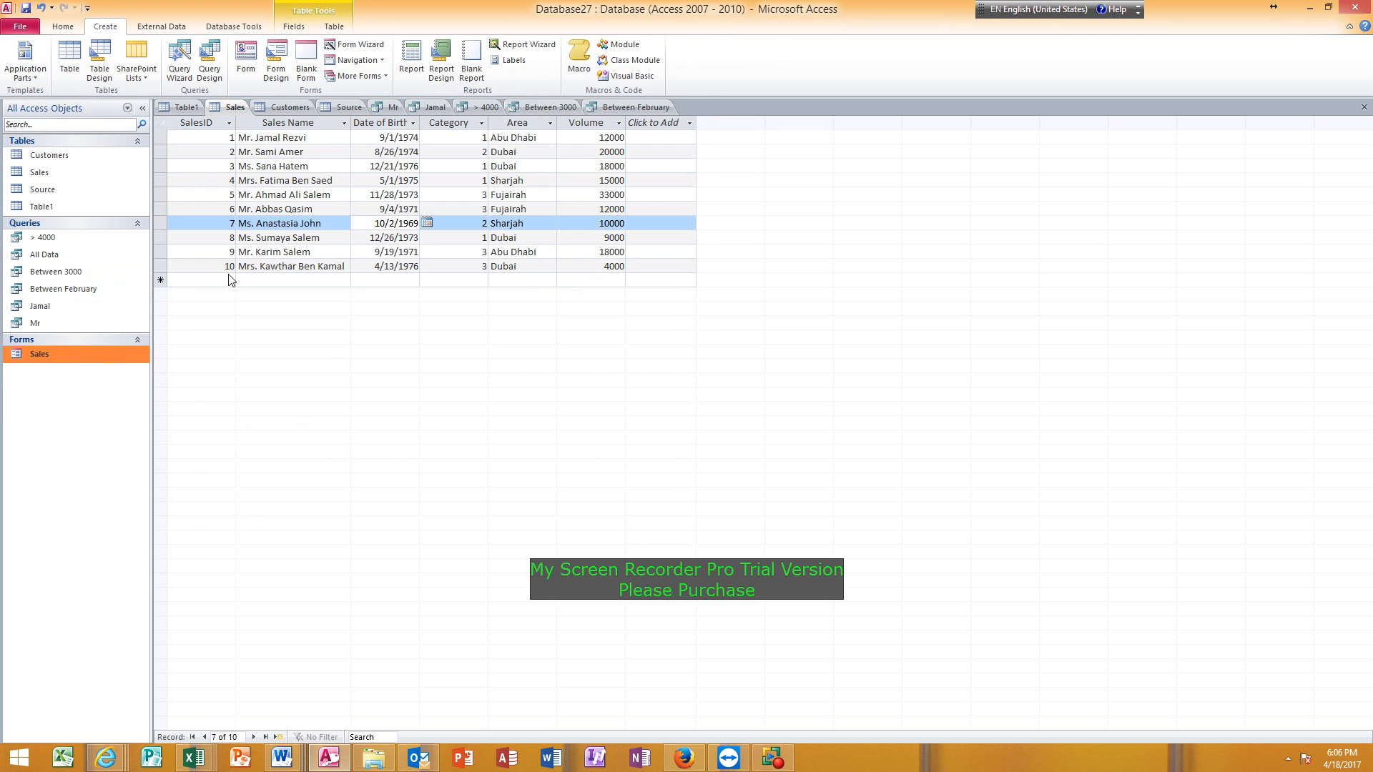
left_click(63, 27)
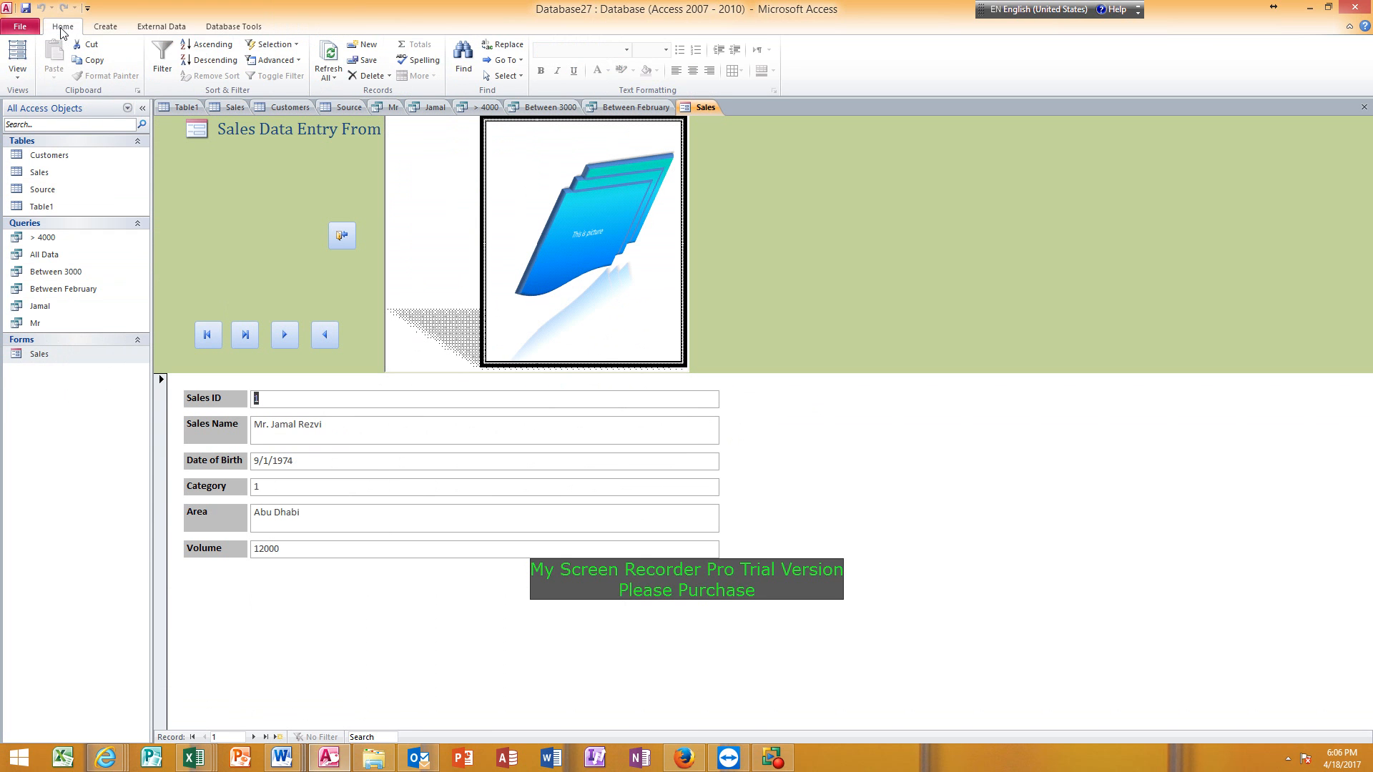
left_click(17, 74)
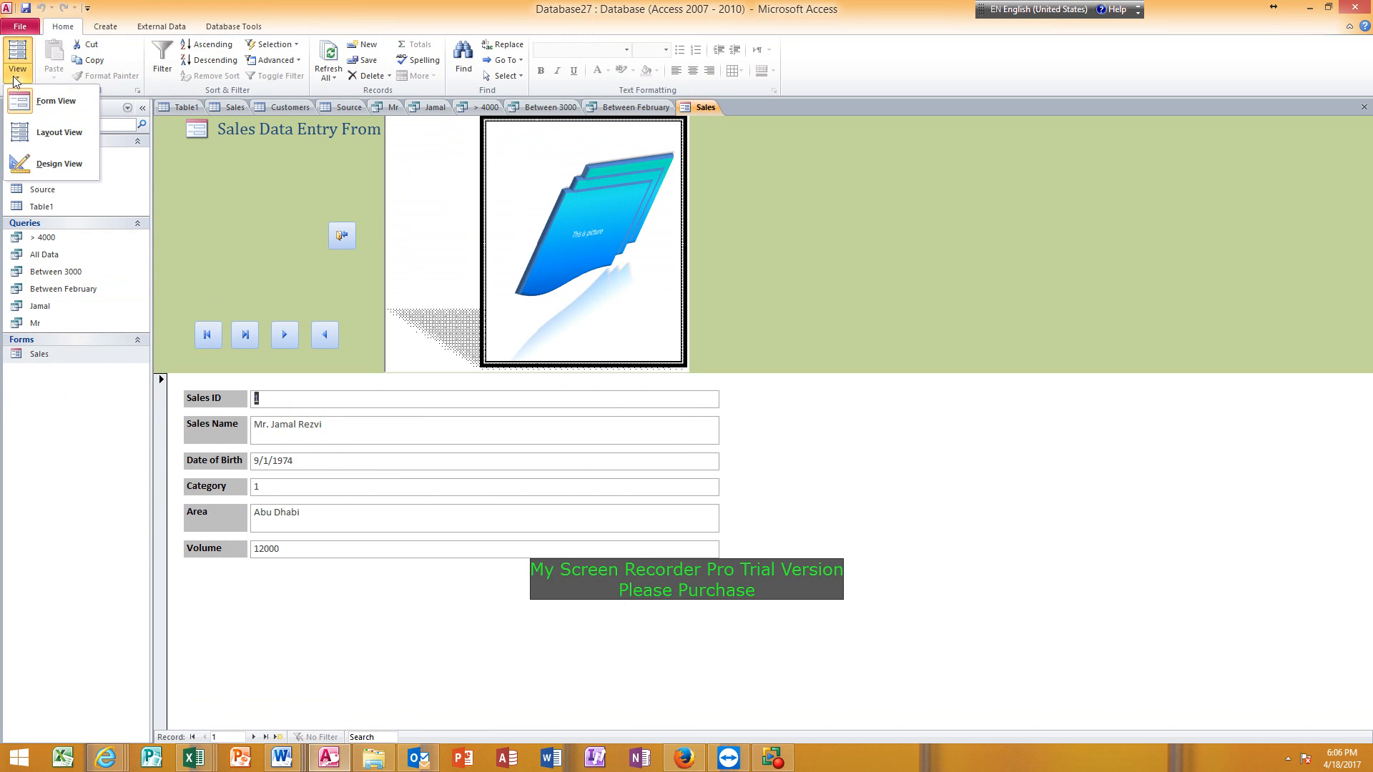
left_click(28, 163)
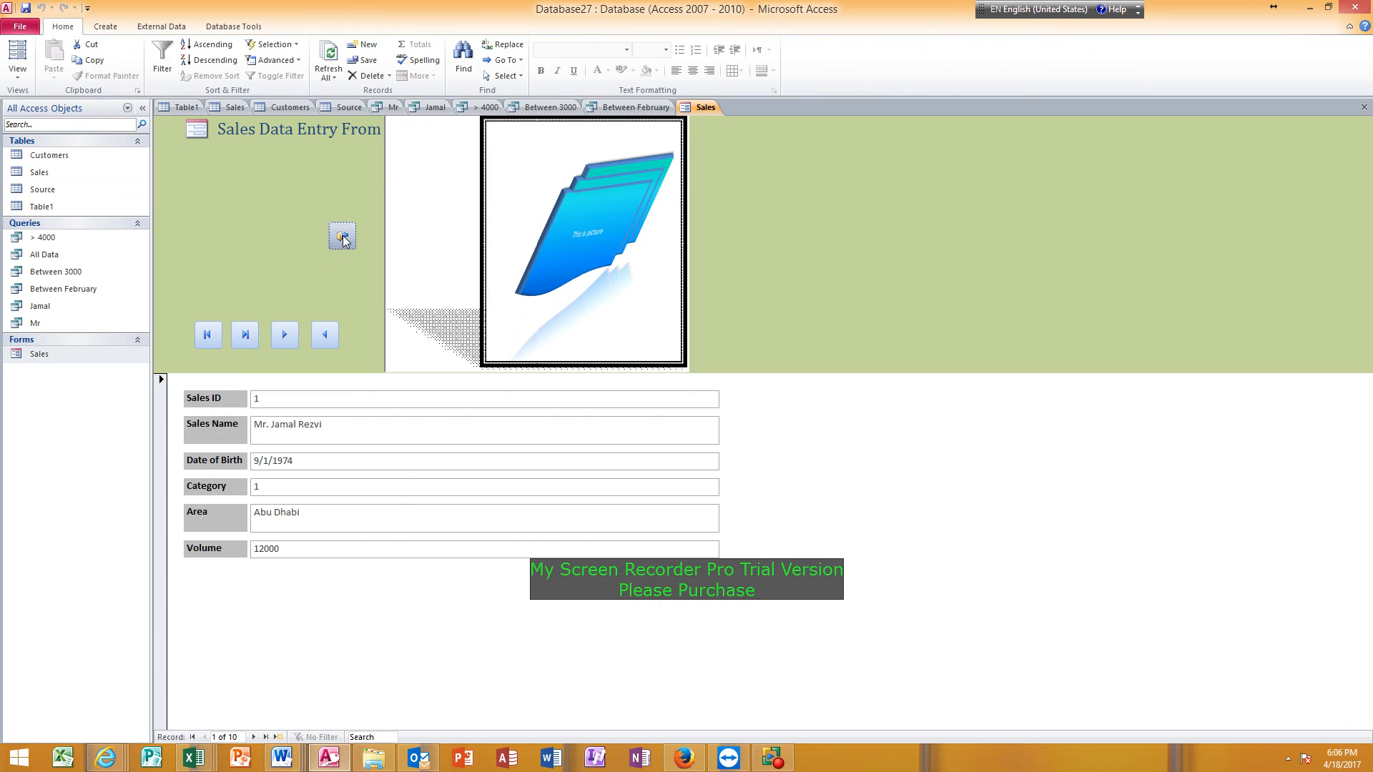
left_click(342, 236)
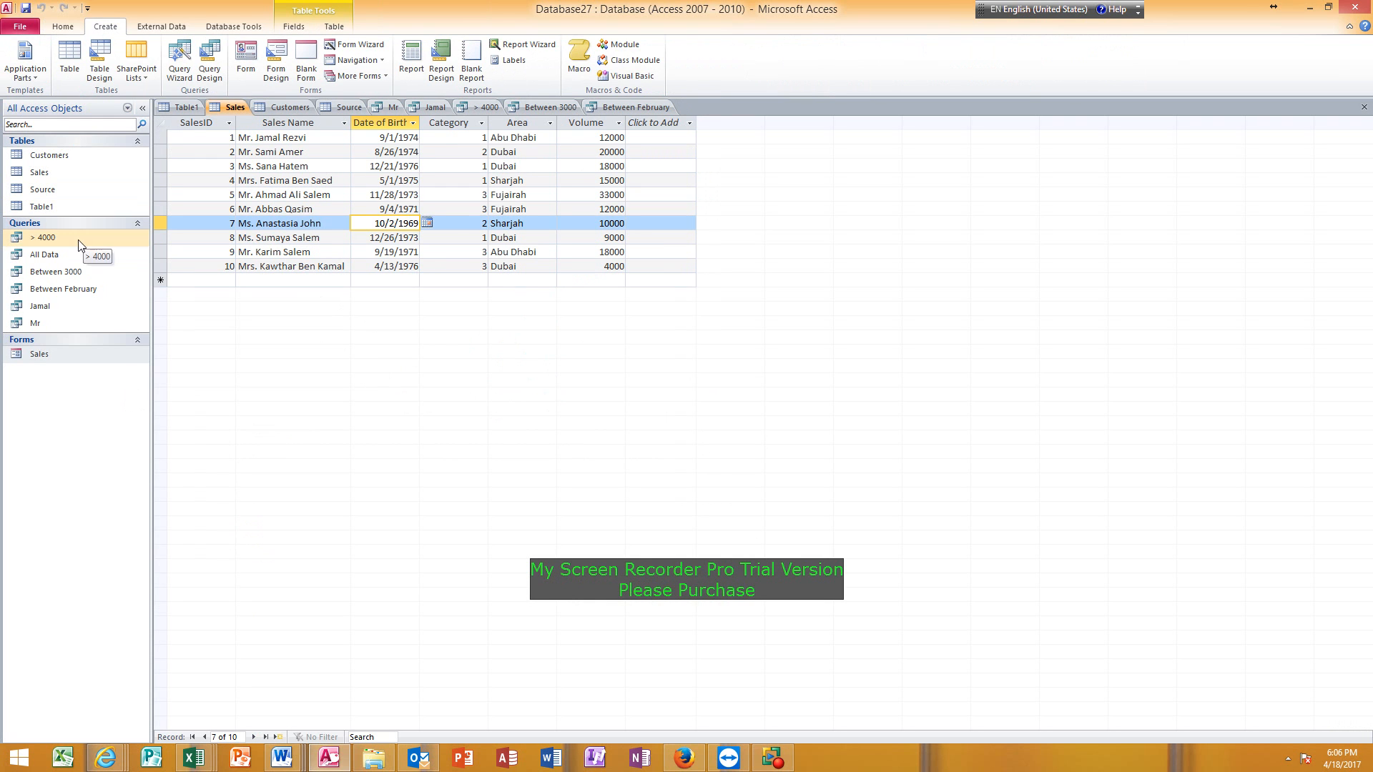
Open the Between 3000 query, look through its records, and create a basic report from it.
left_click(80, 271)
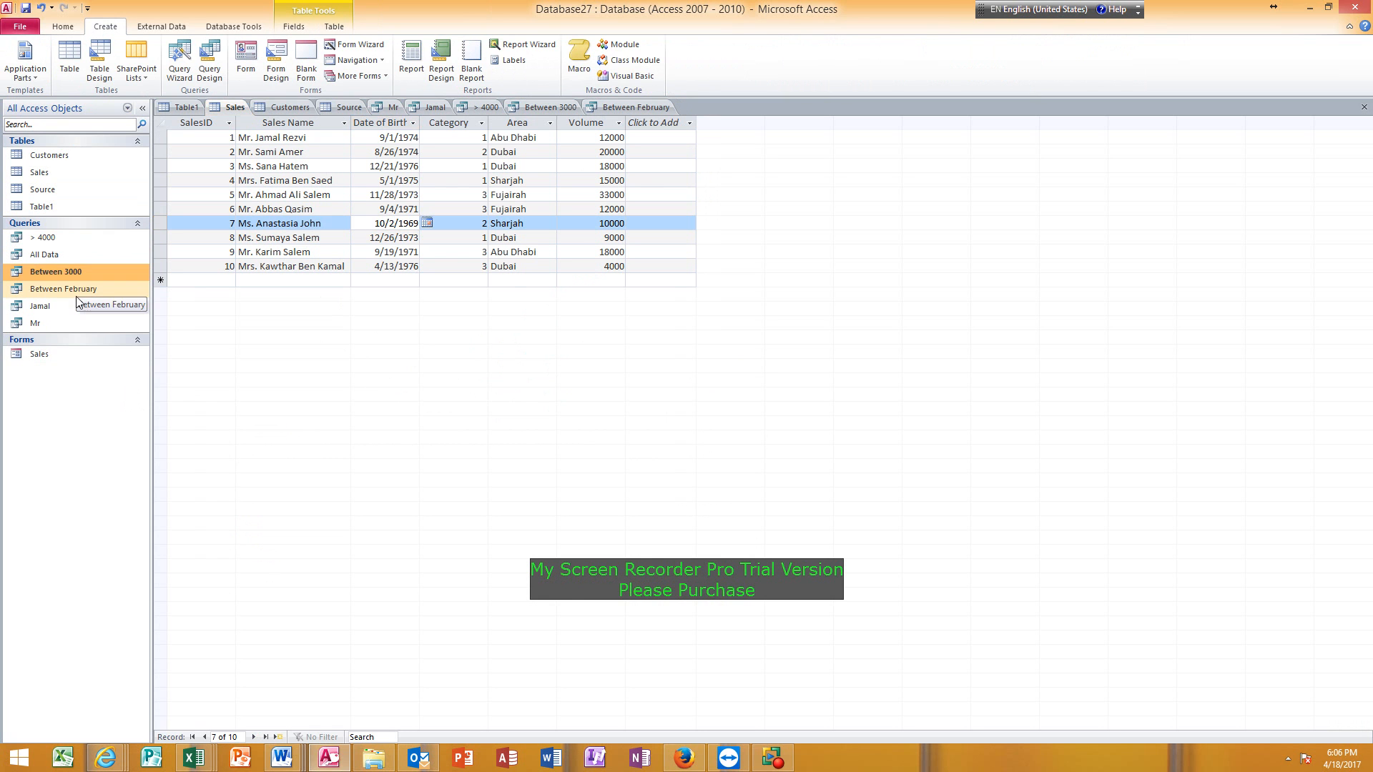
double_click(80, 272)
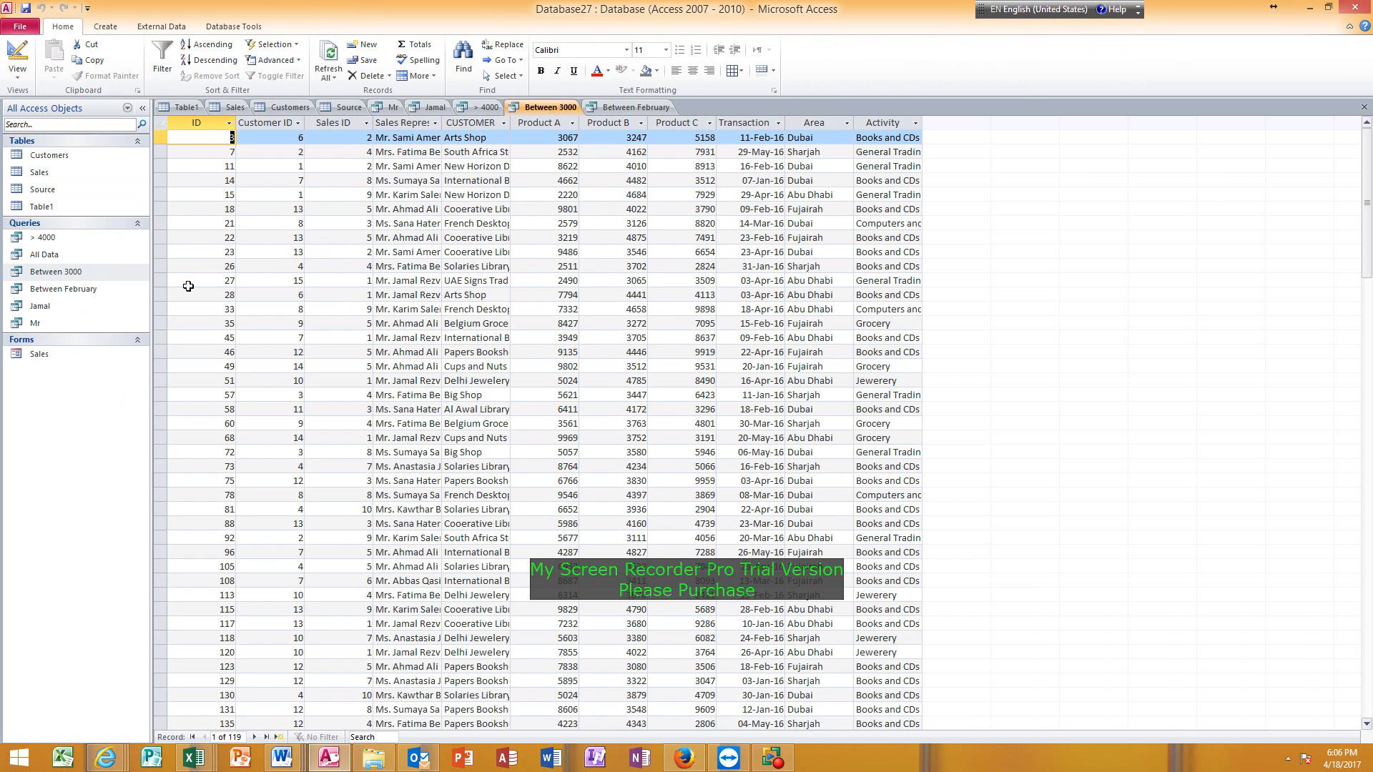
scroll(469, 622, "down", 14)
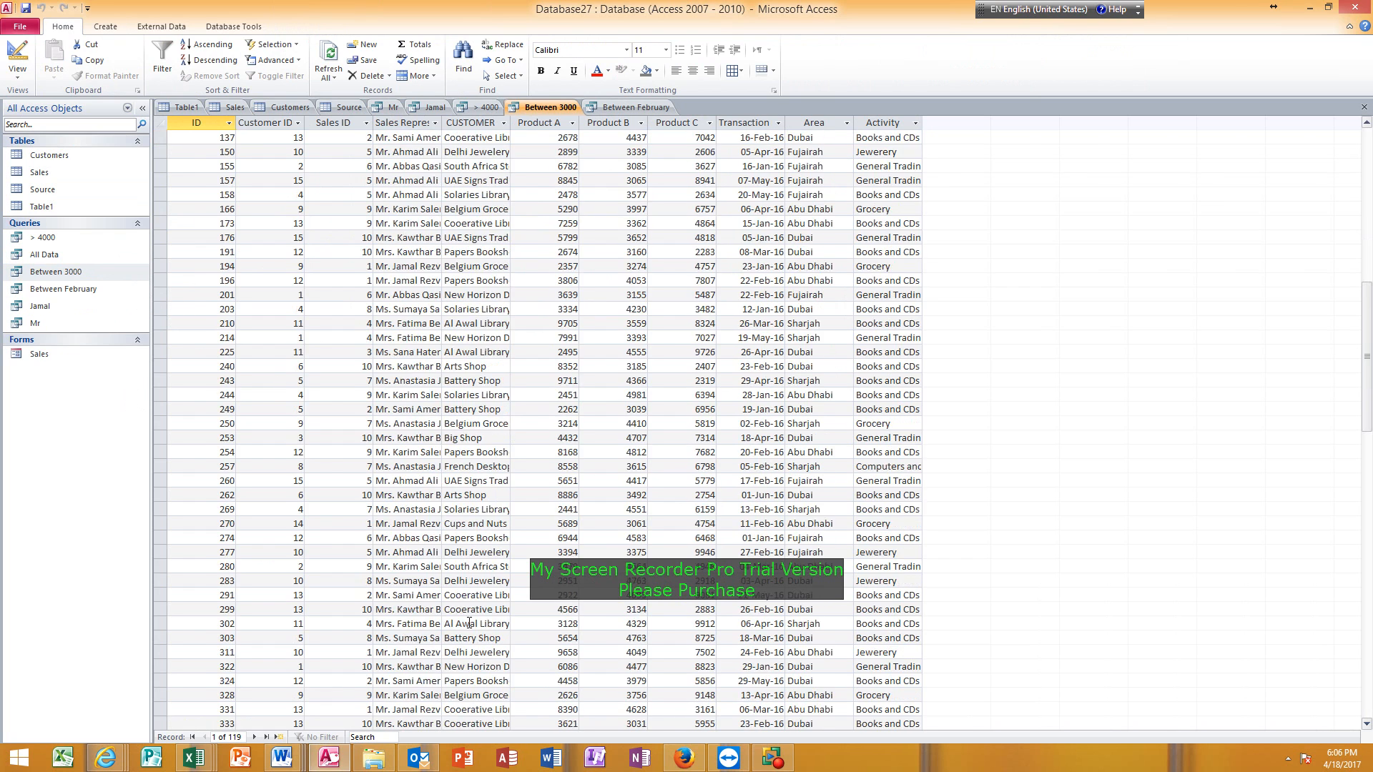
scroll(469, 623, "down", 10)
scroll(471, 615, "up", 10)
scroll(472, 612, "up", 14)
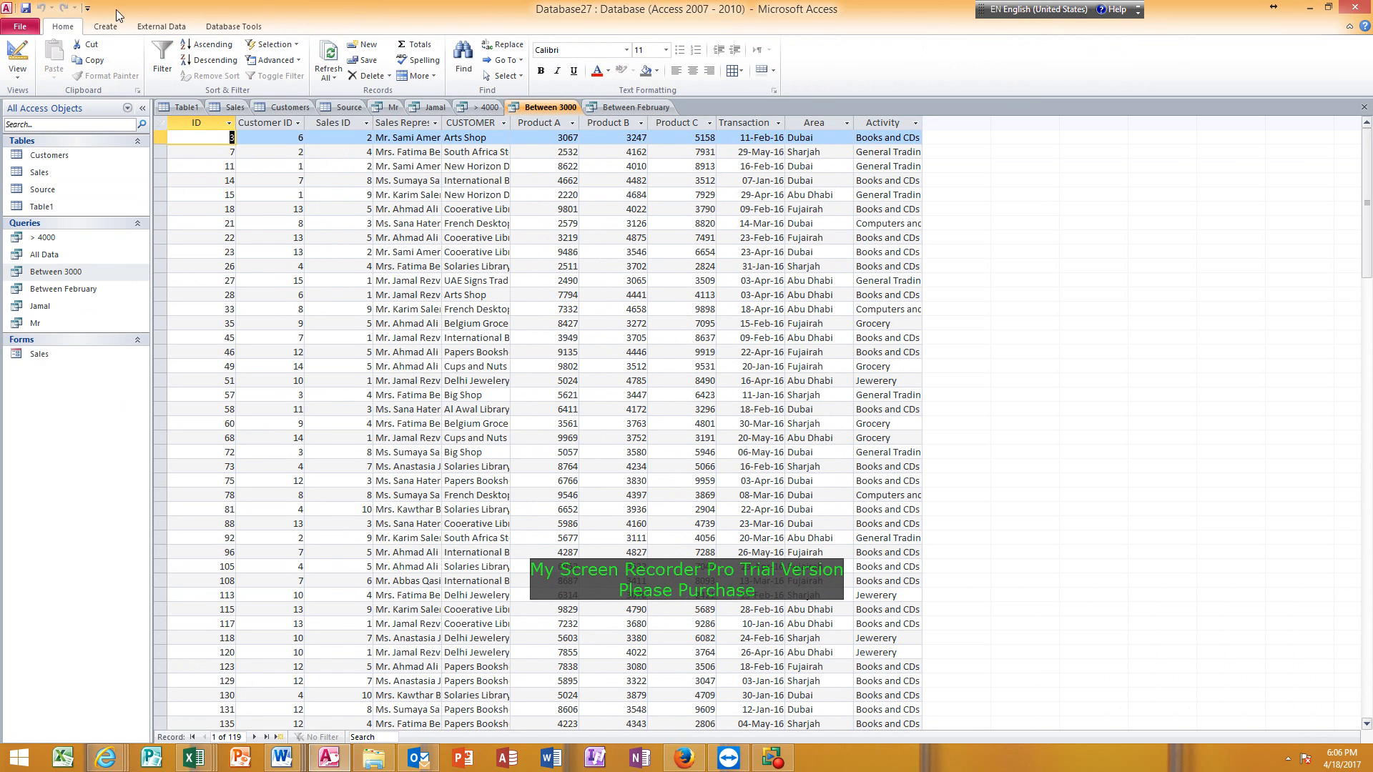
left_click(107, 27)
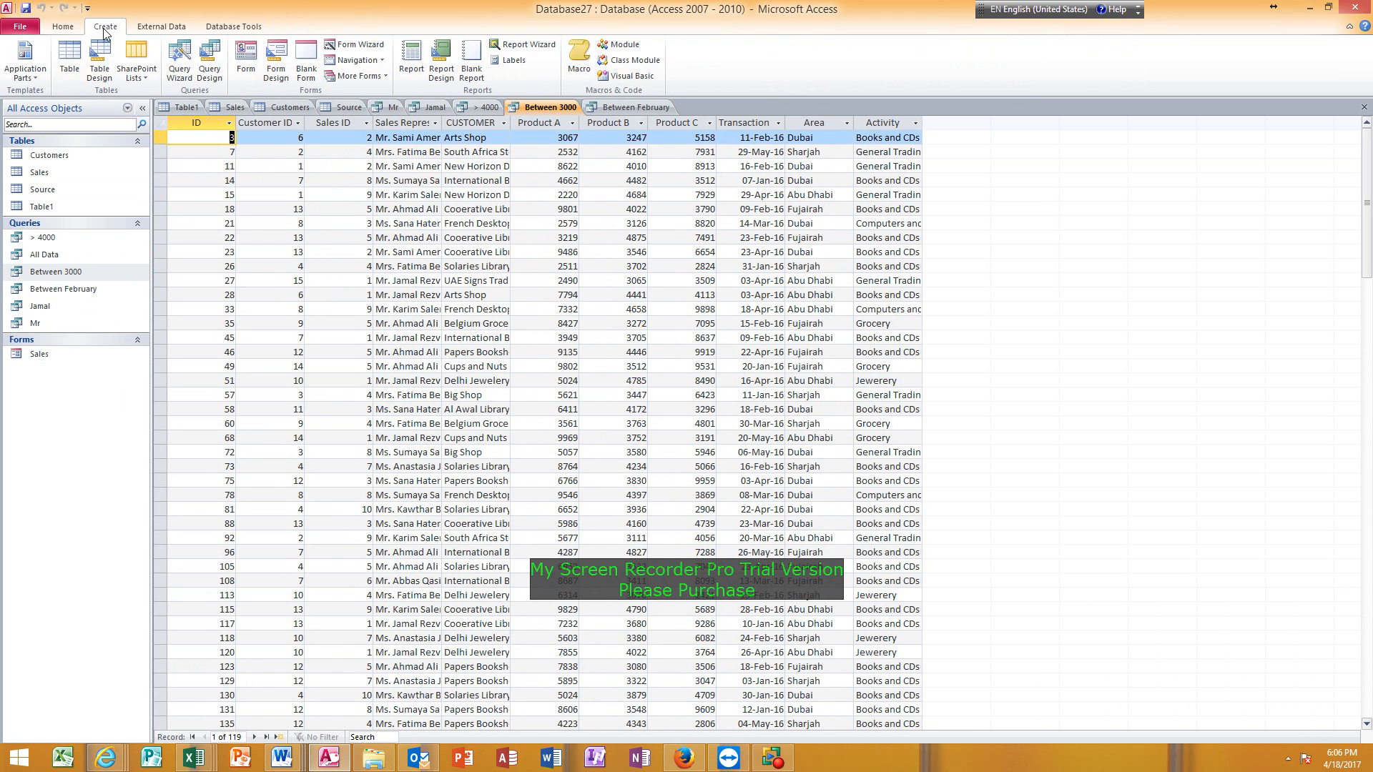
left_click(405, 57)
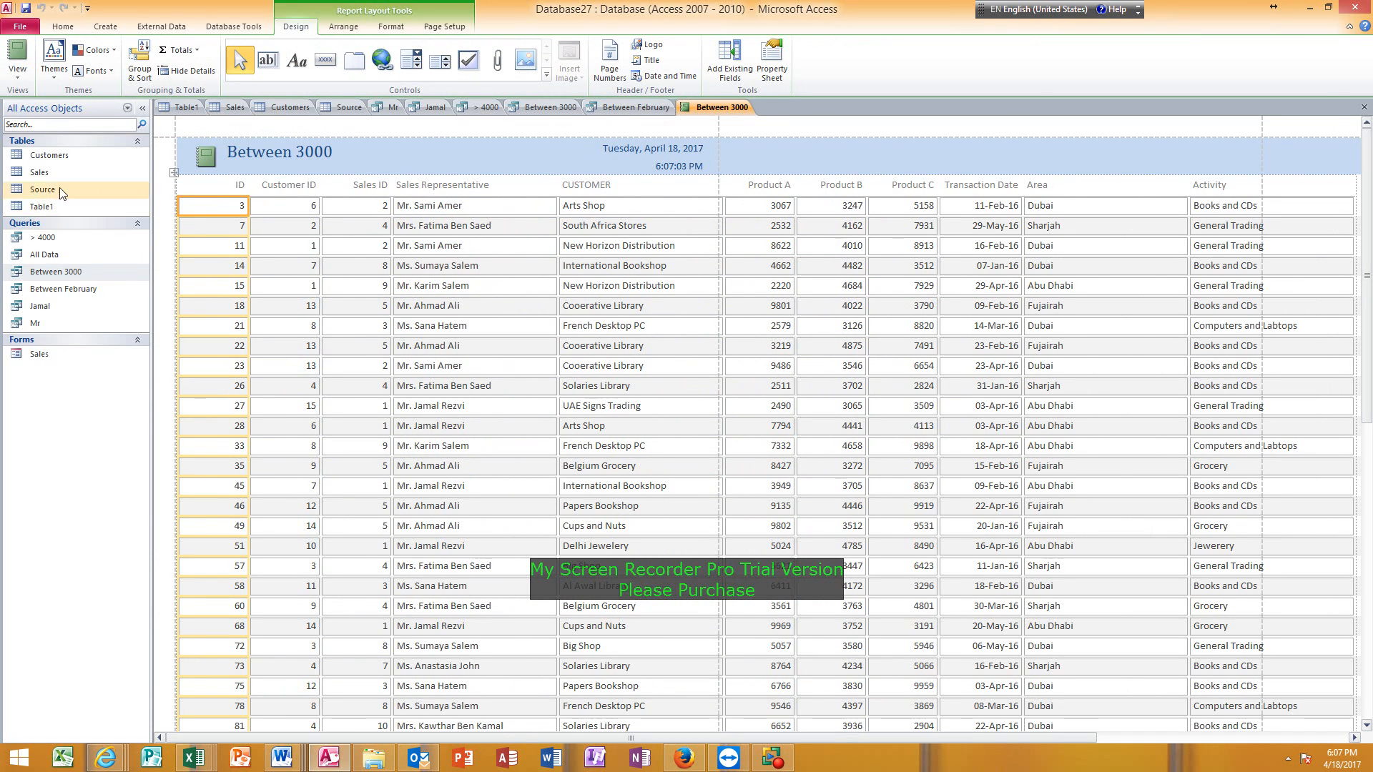
Show the Between 3000 report in Print Preview, page through its portrait layout, and return to the first page.
left_click(25, 76)
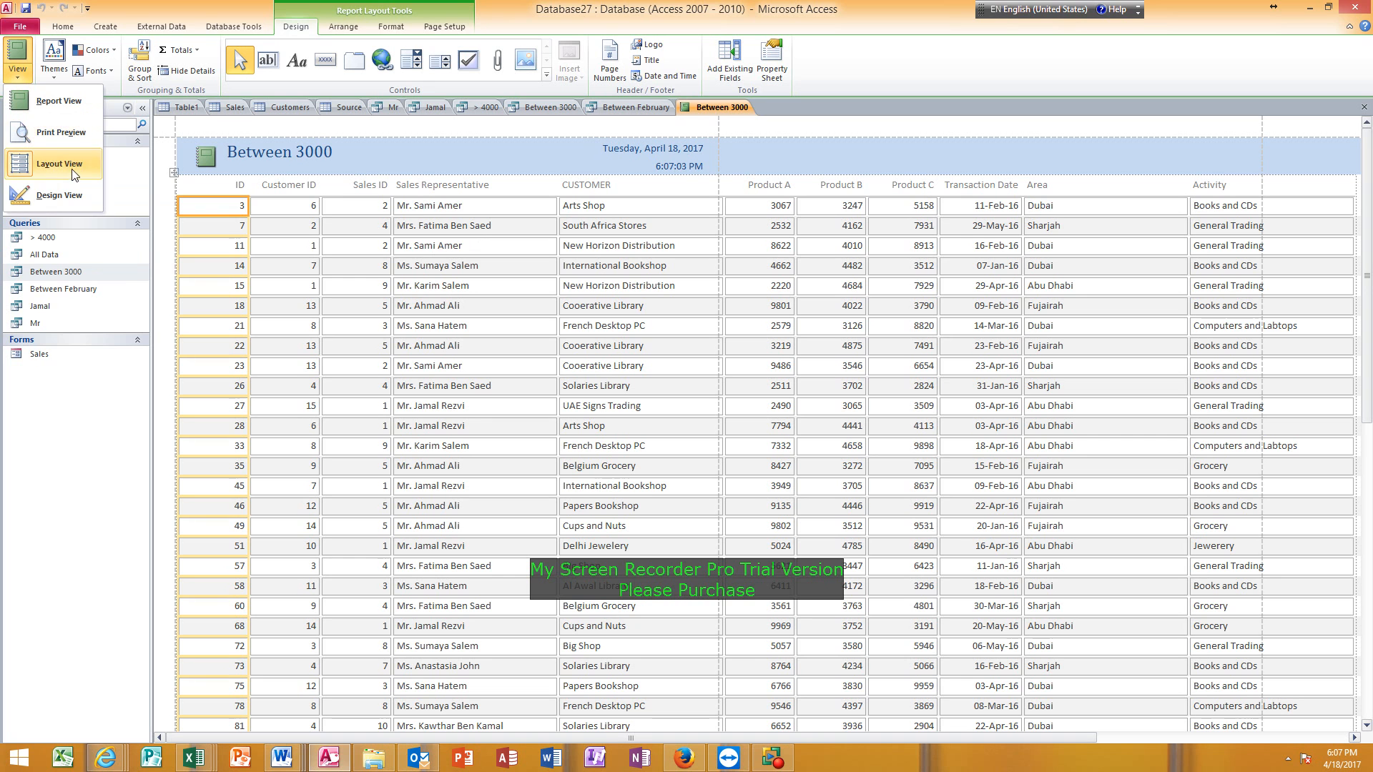
left_click(49, 137)
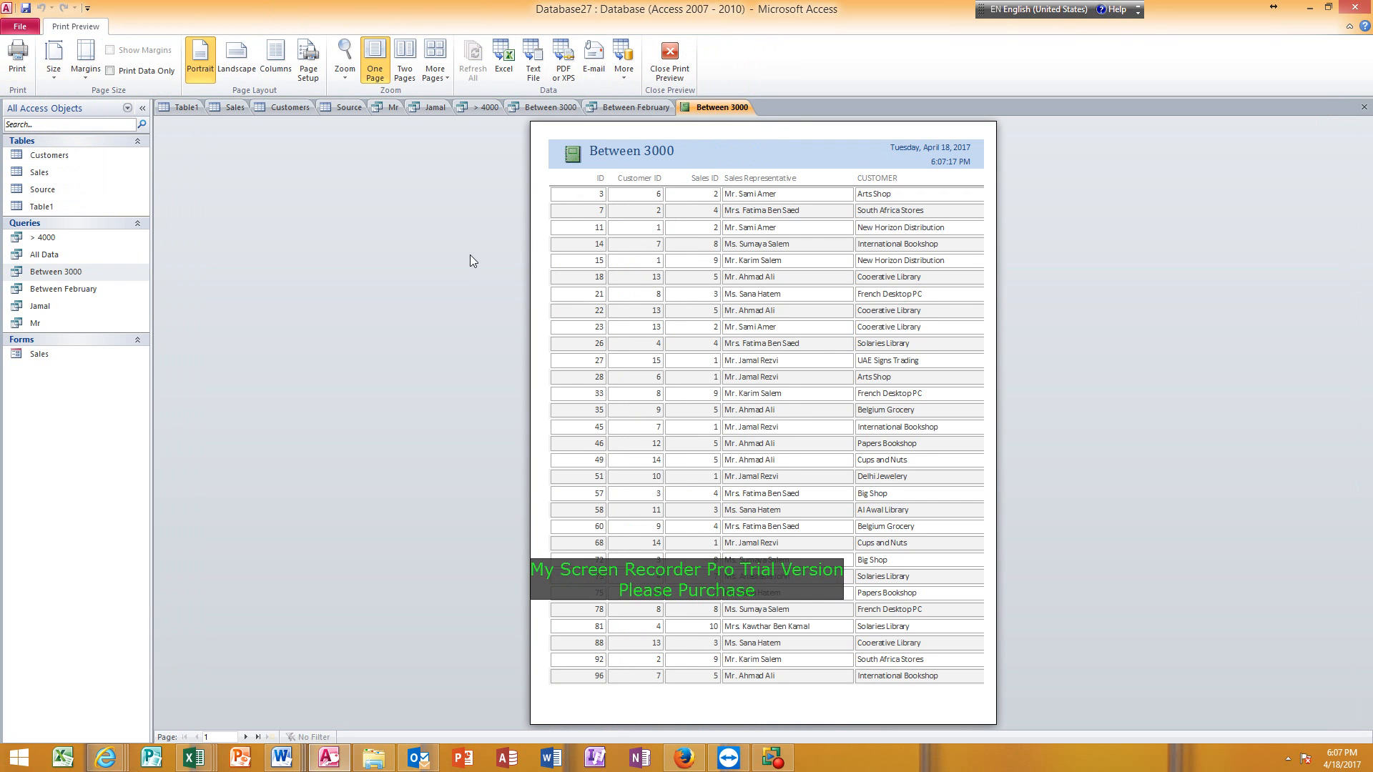
left_click(858, 320)
left_click(838, 319)
left_click(247, 736)
left_click(247, 737)
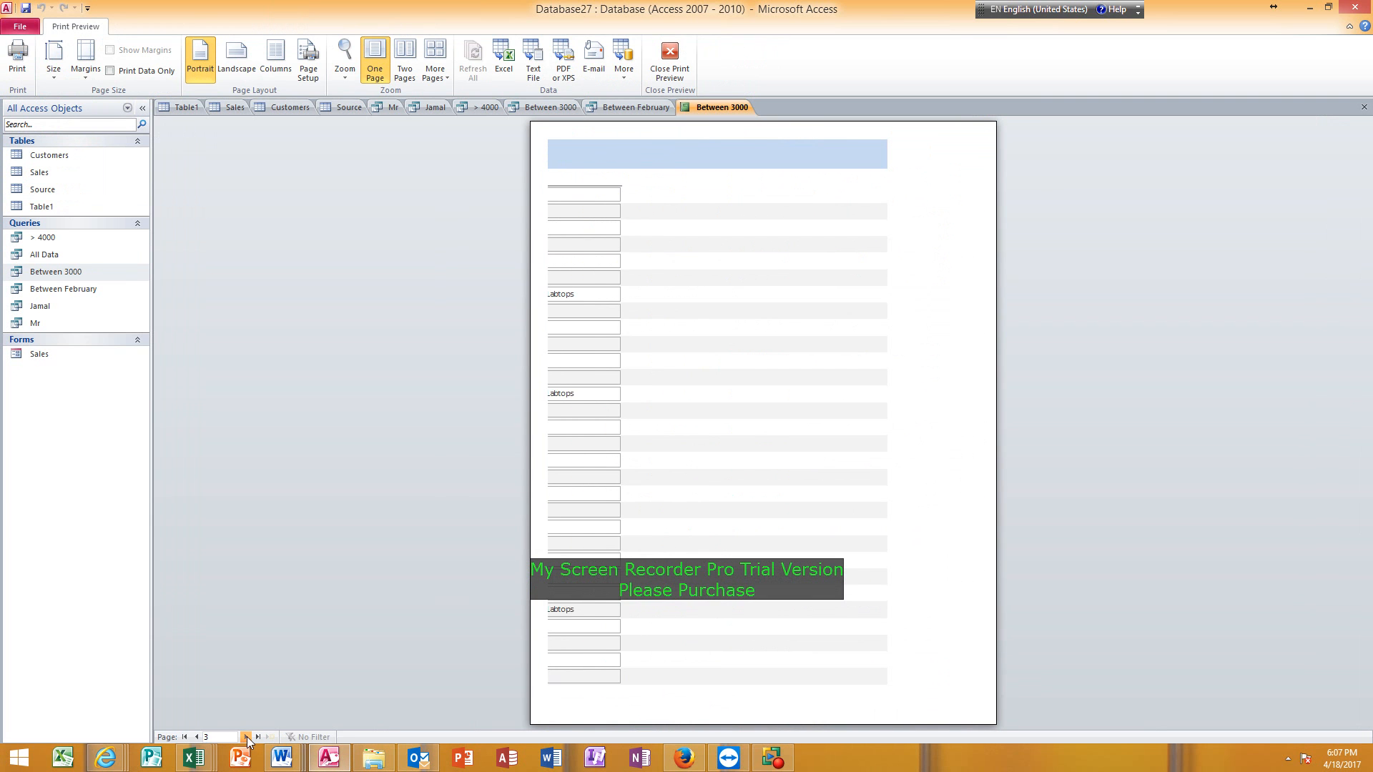
left_click(246, 736)
left_click(249, 739)
left_click(249, 739)
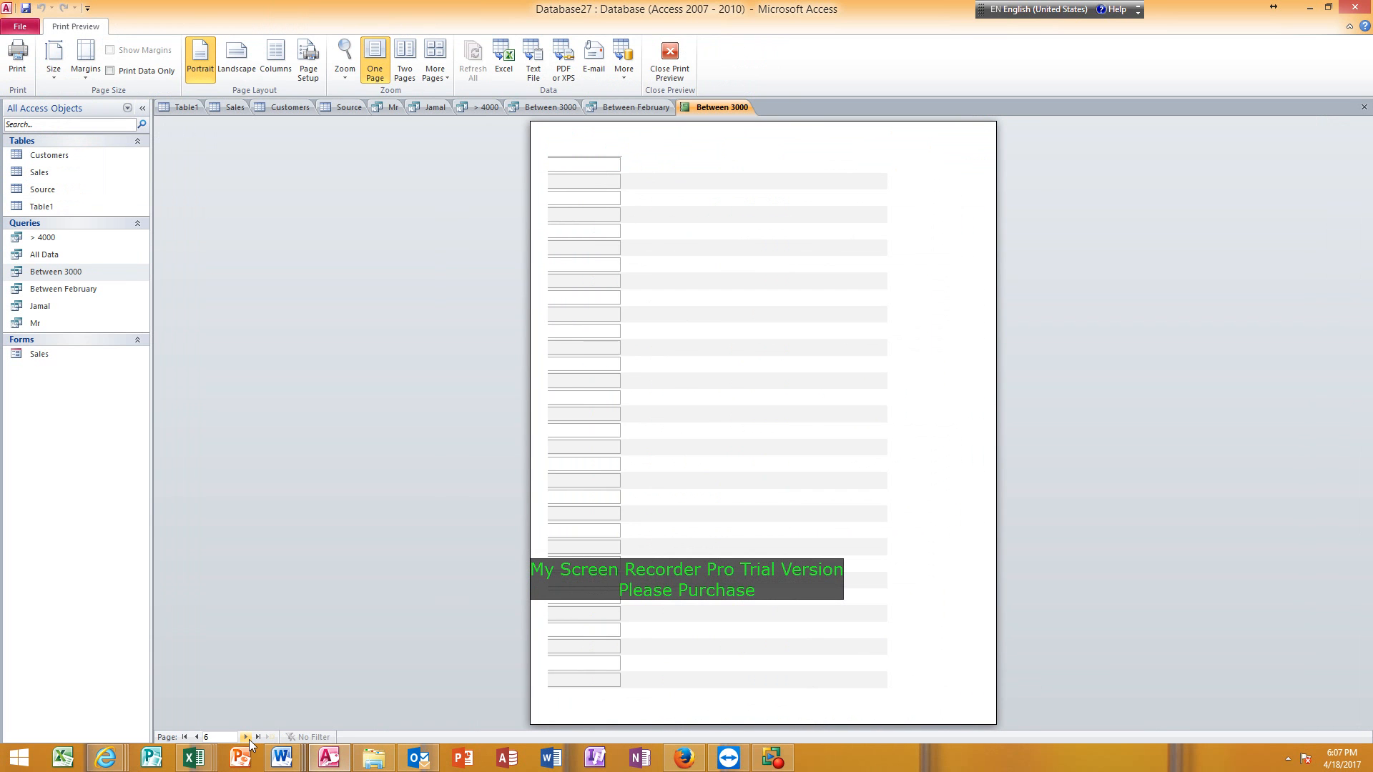
left_click(184, 737)
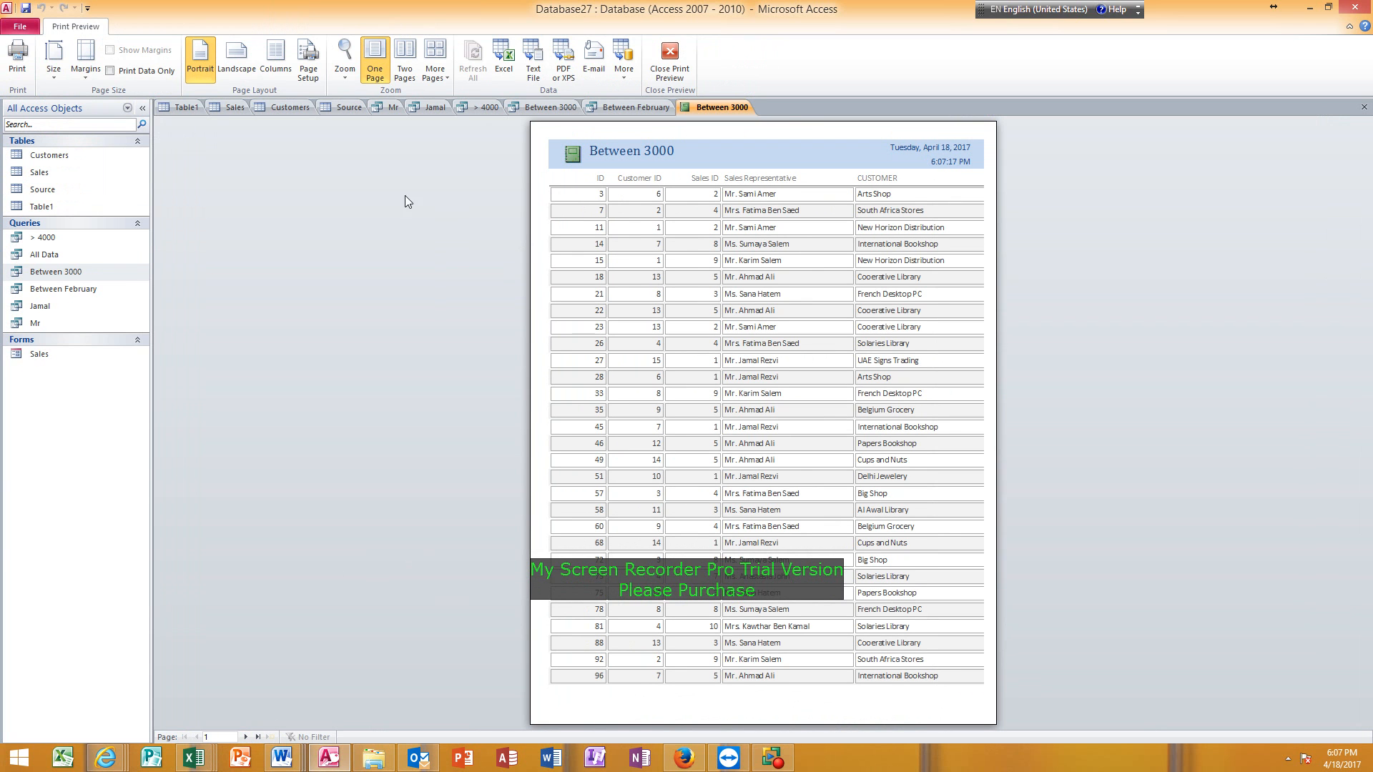
Set the report page to Narrow margins and Landscape orientation, and check the resulting pages.
left_click(91, 72)
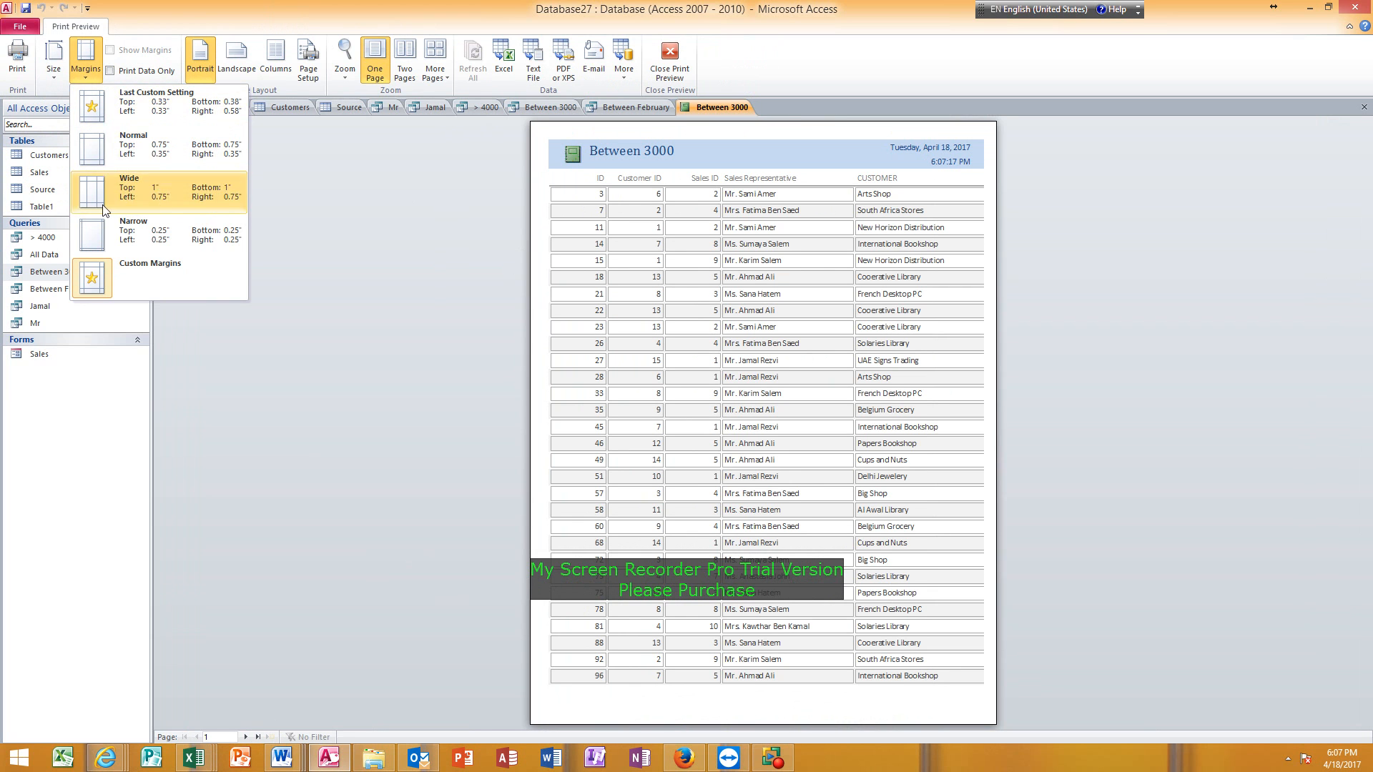
left_click(113, 247)
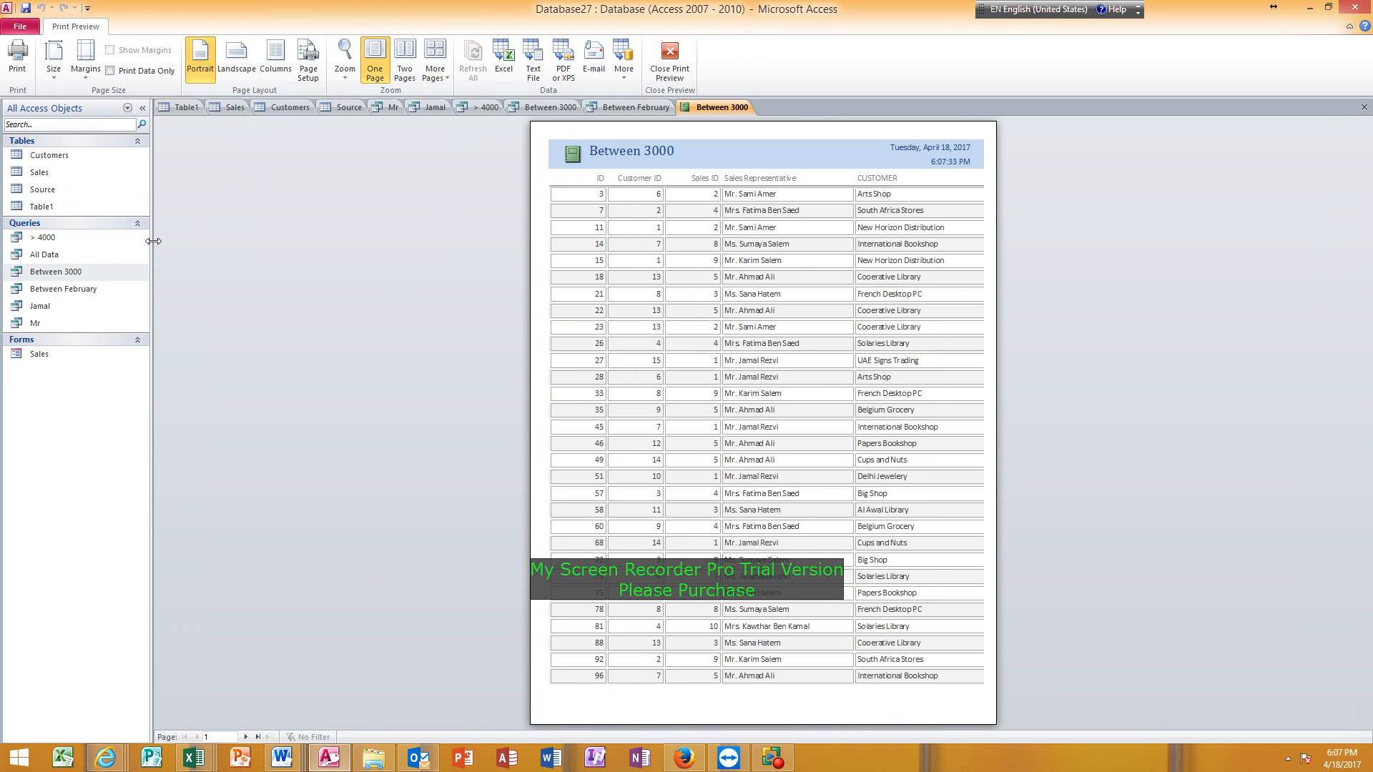
left_click(243, 68)
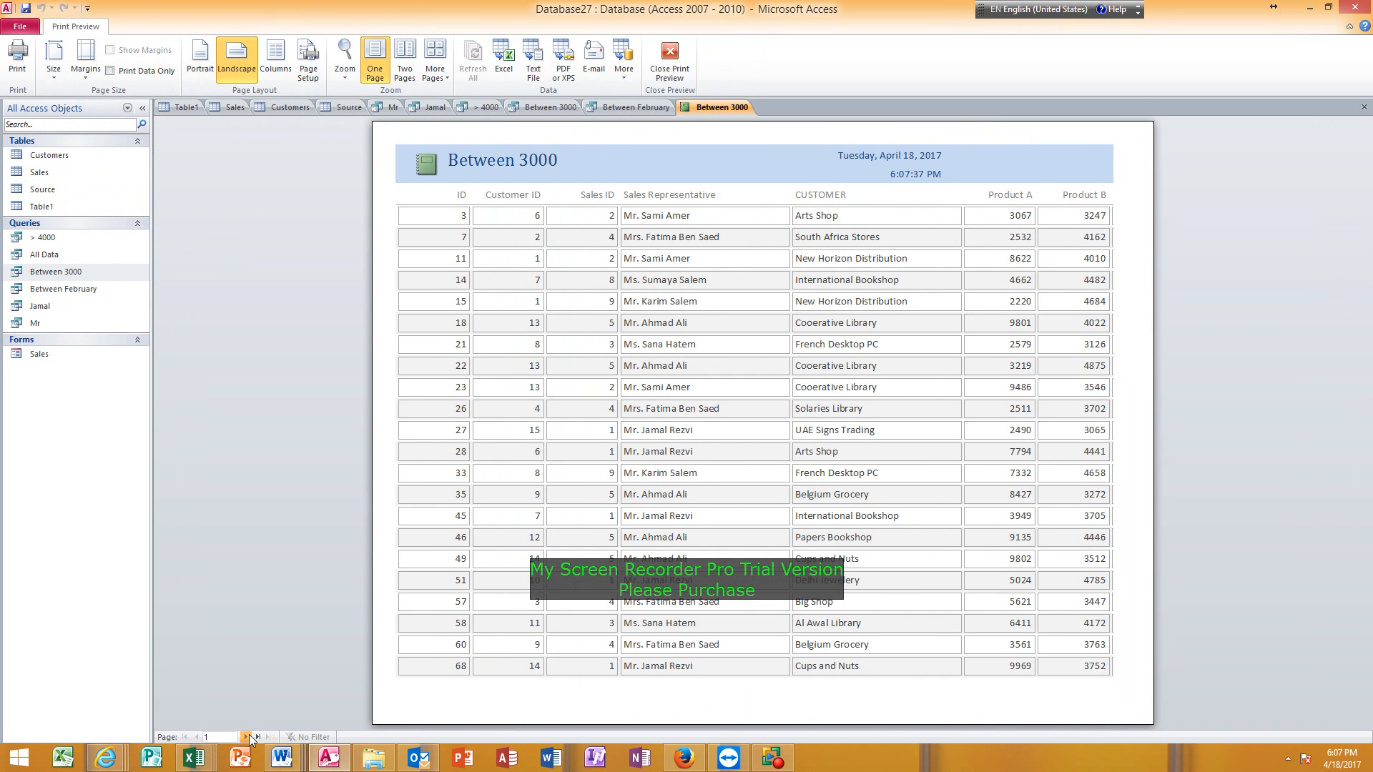
left_click(248, 736)
left_click(247, 736)
left_click(248, 736)
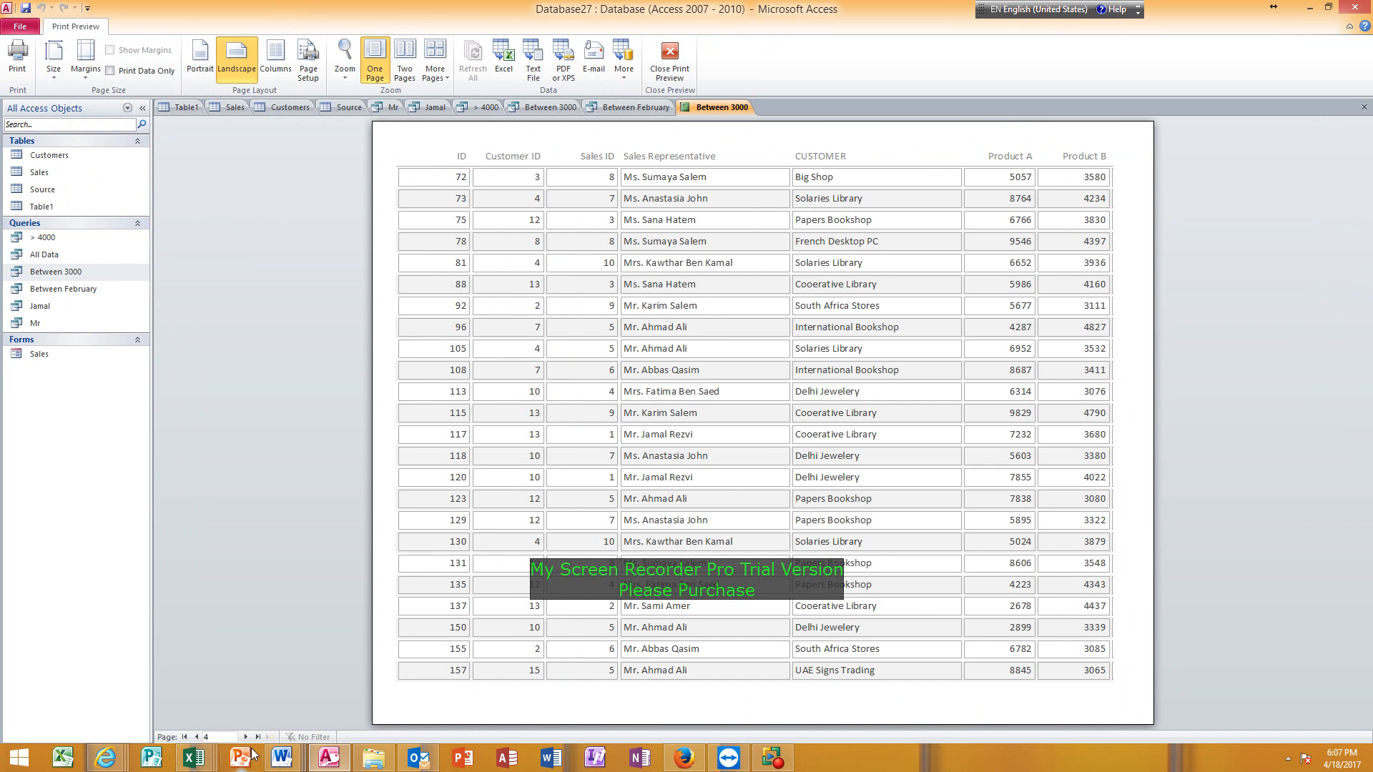
left_click(247, 736)
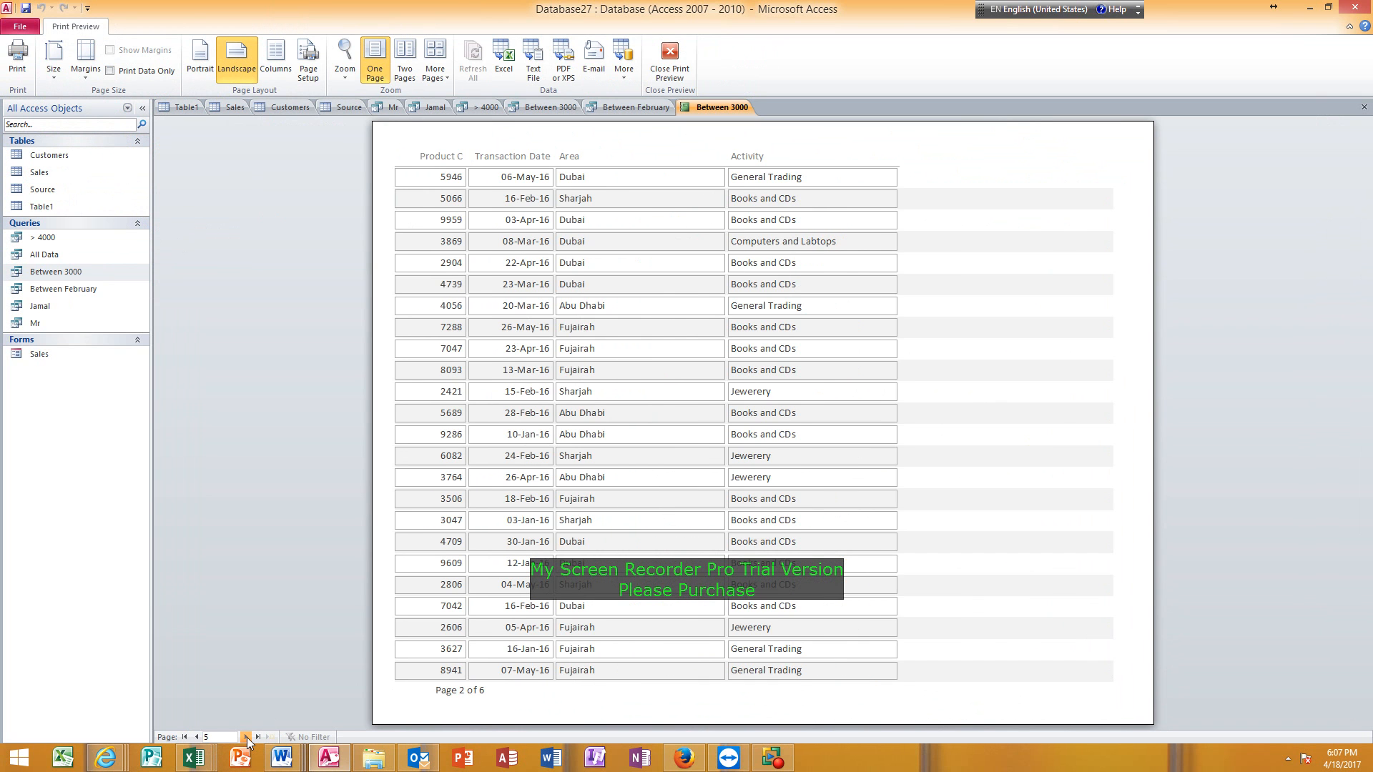
left_click(246, 736)
left_click(246, 736)
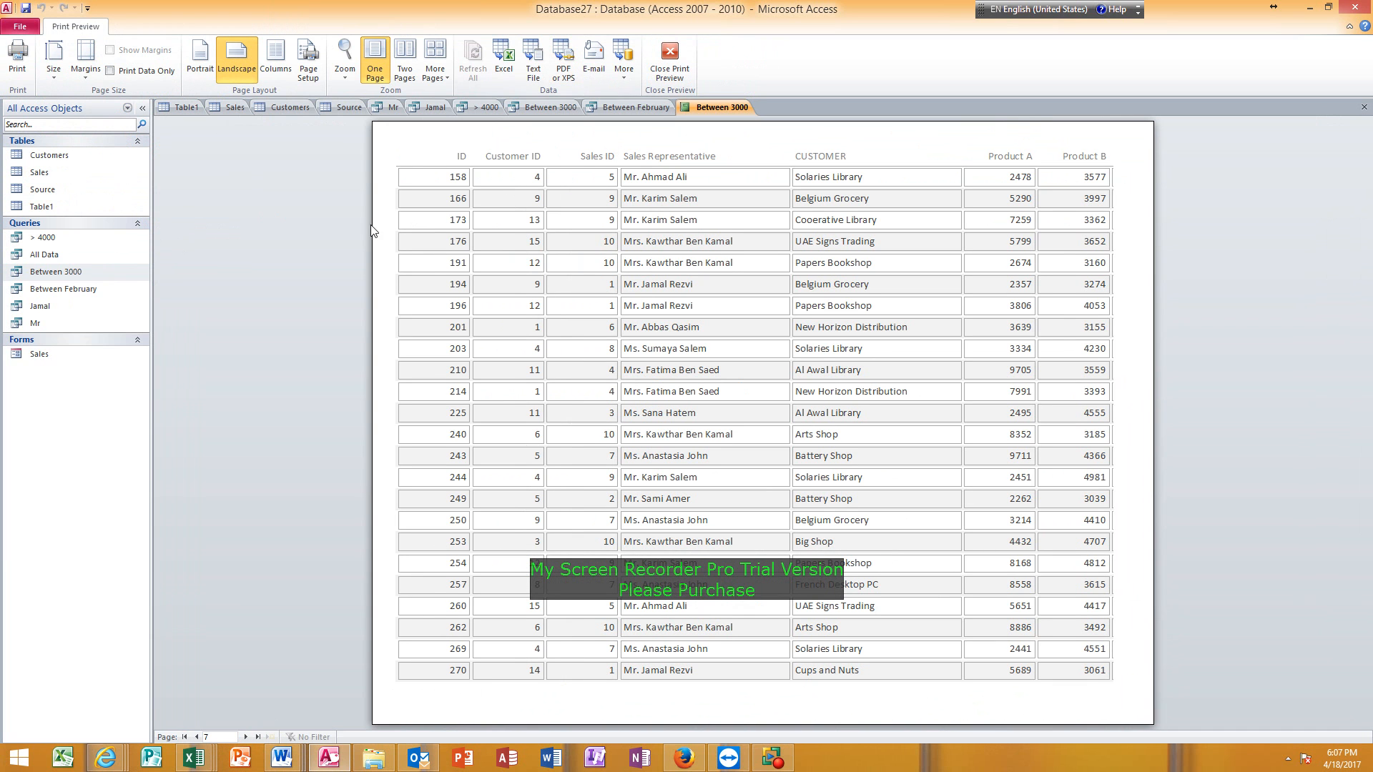
Check the Between 3000 report in Design View and return to Print Preview.
right_click(409, 142)
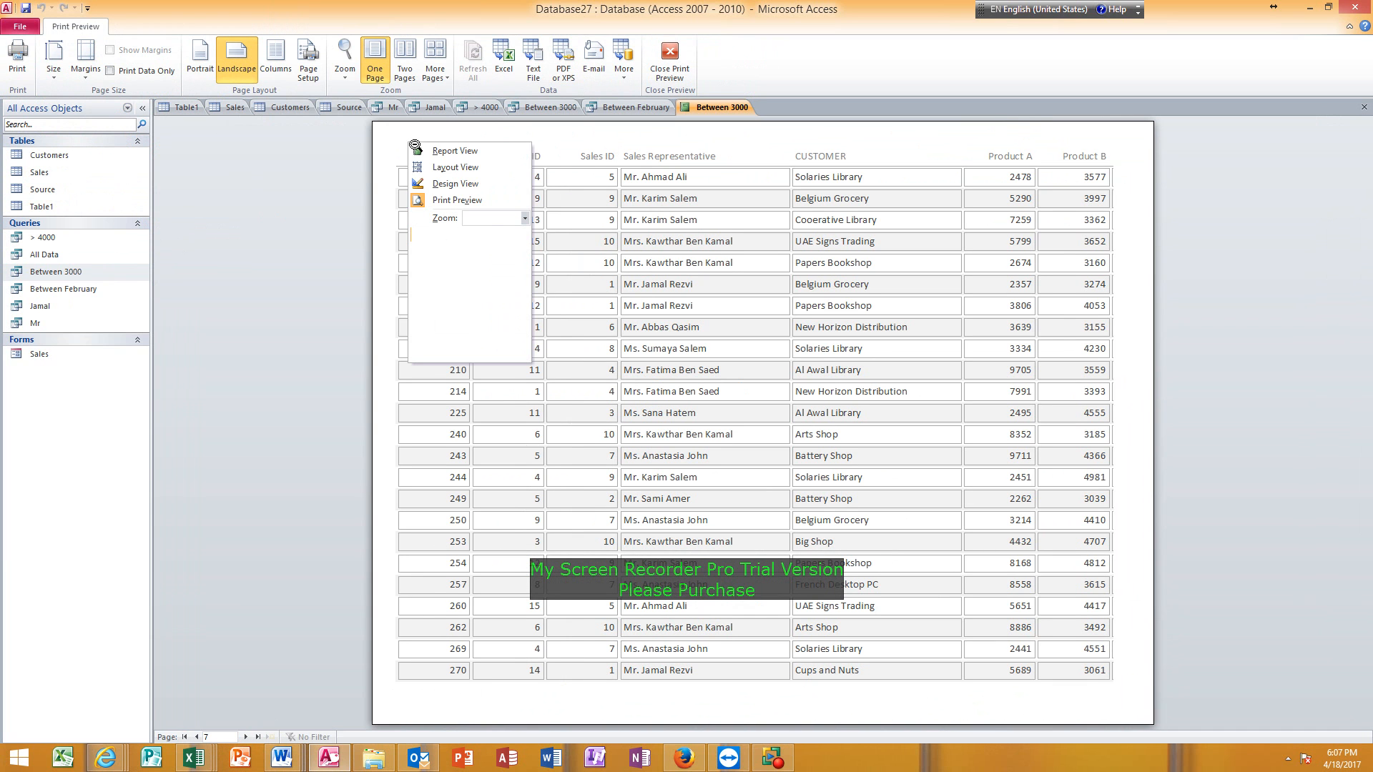
left_click(438, 184)
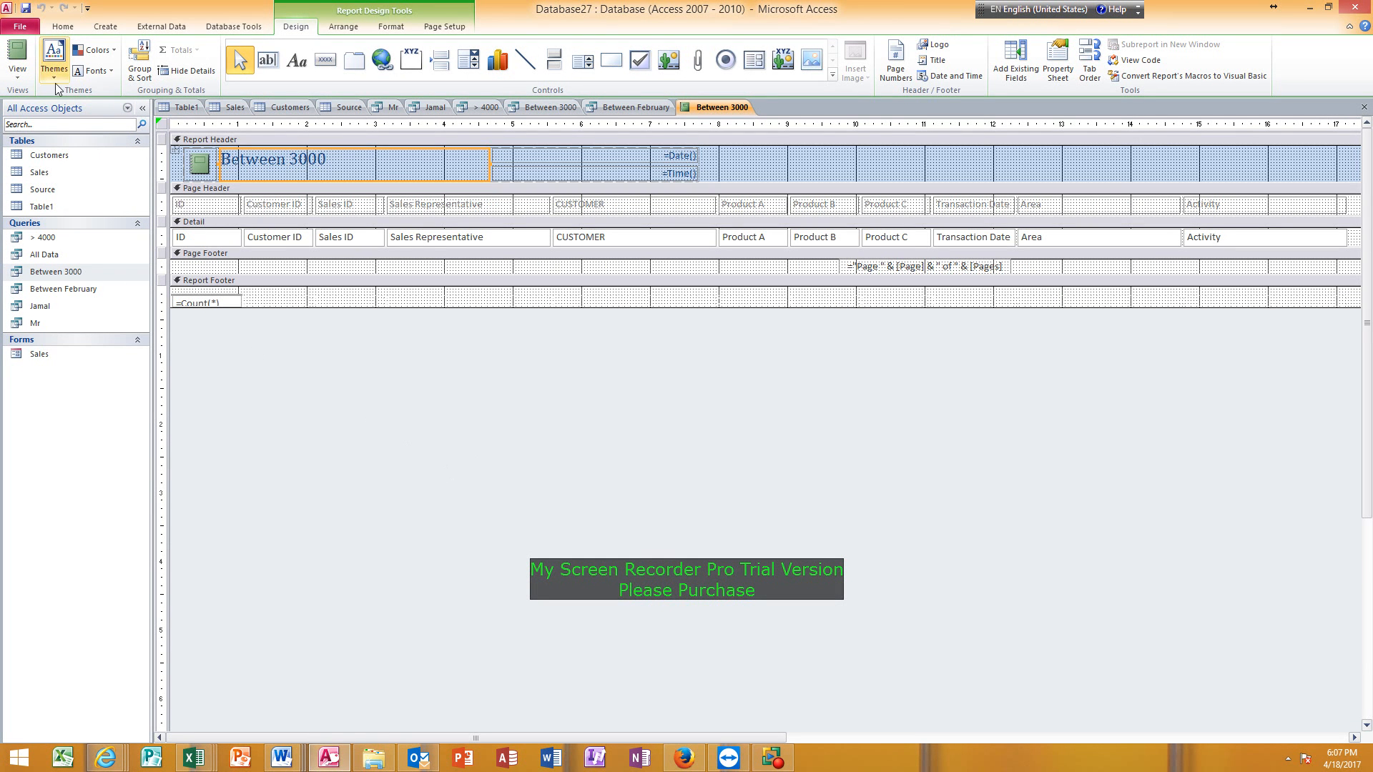
left_click(17, 72)
left_click(58, 132)
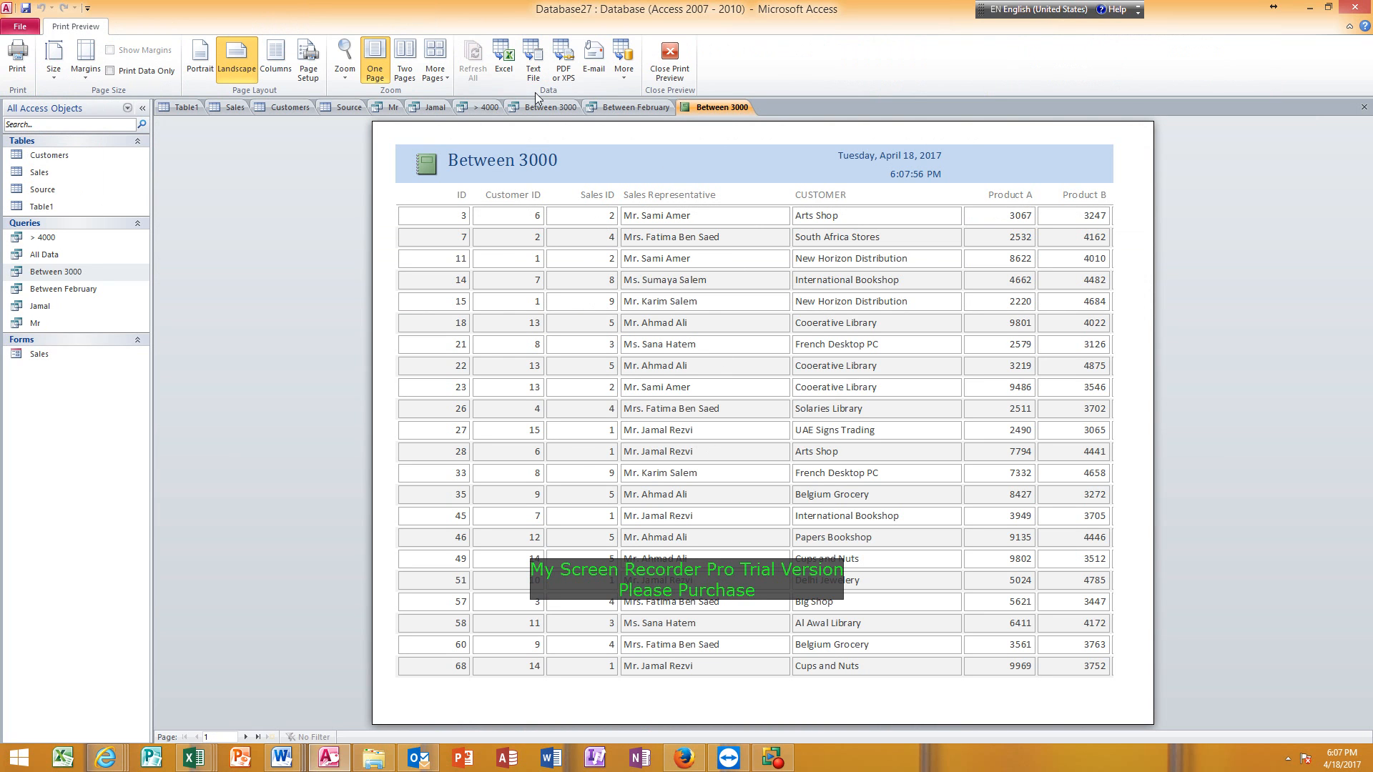
Export the report as Between 3000.pdf to the Practice folder on drive C, without saving the export steps.
left_click(567, 57)
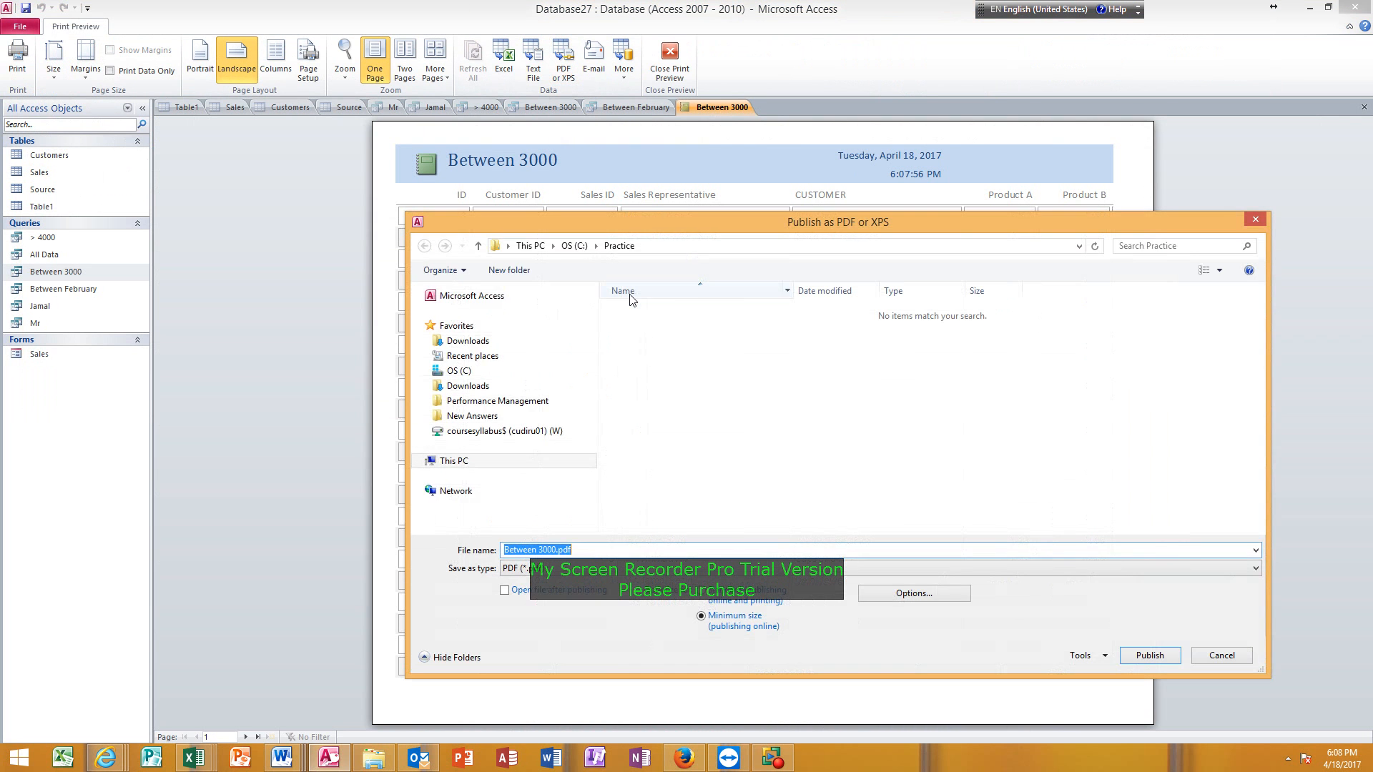
left_click_drag(696, 223, 590, 163)
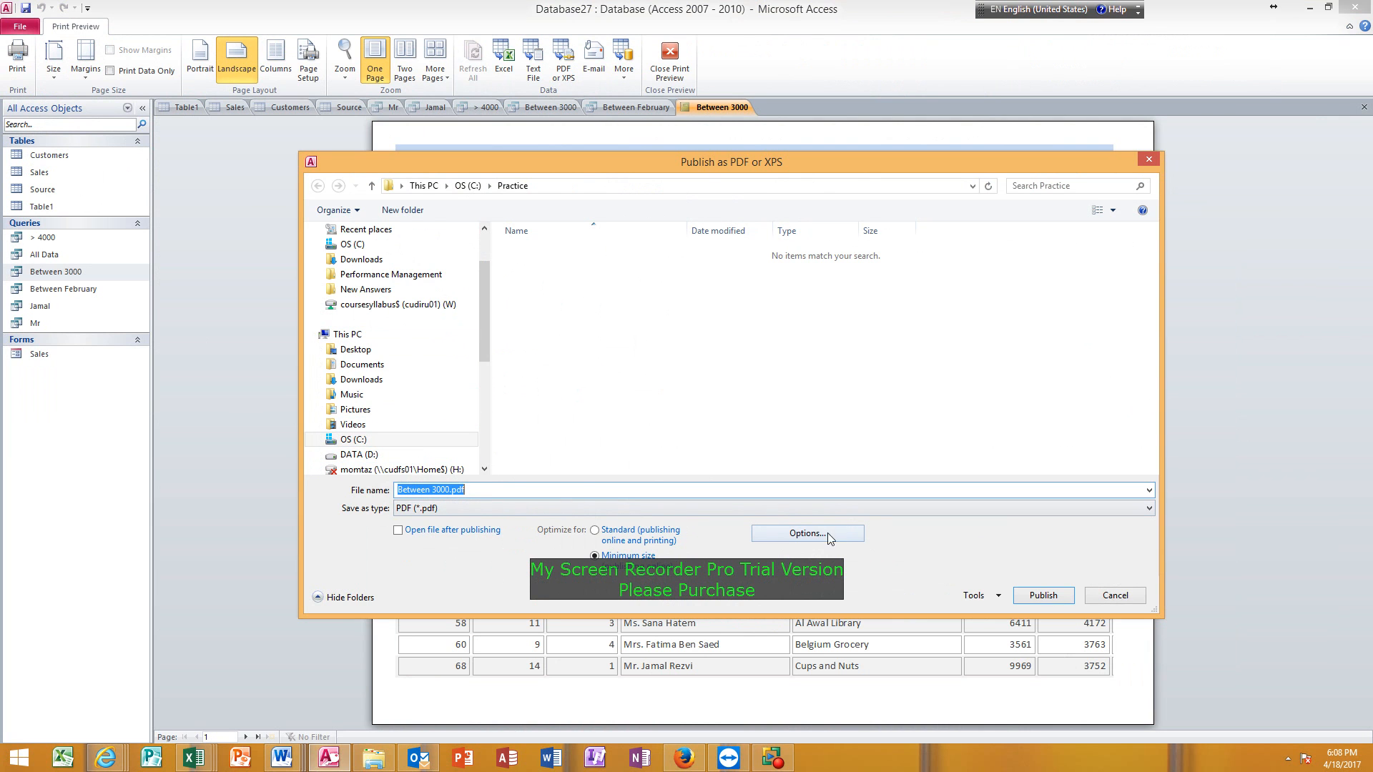
key("Return")
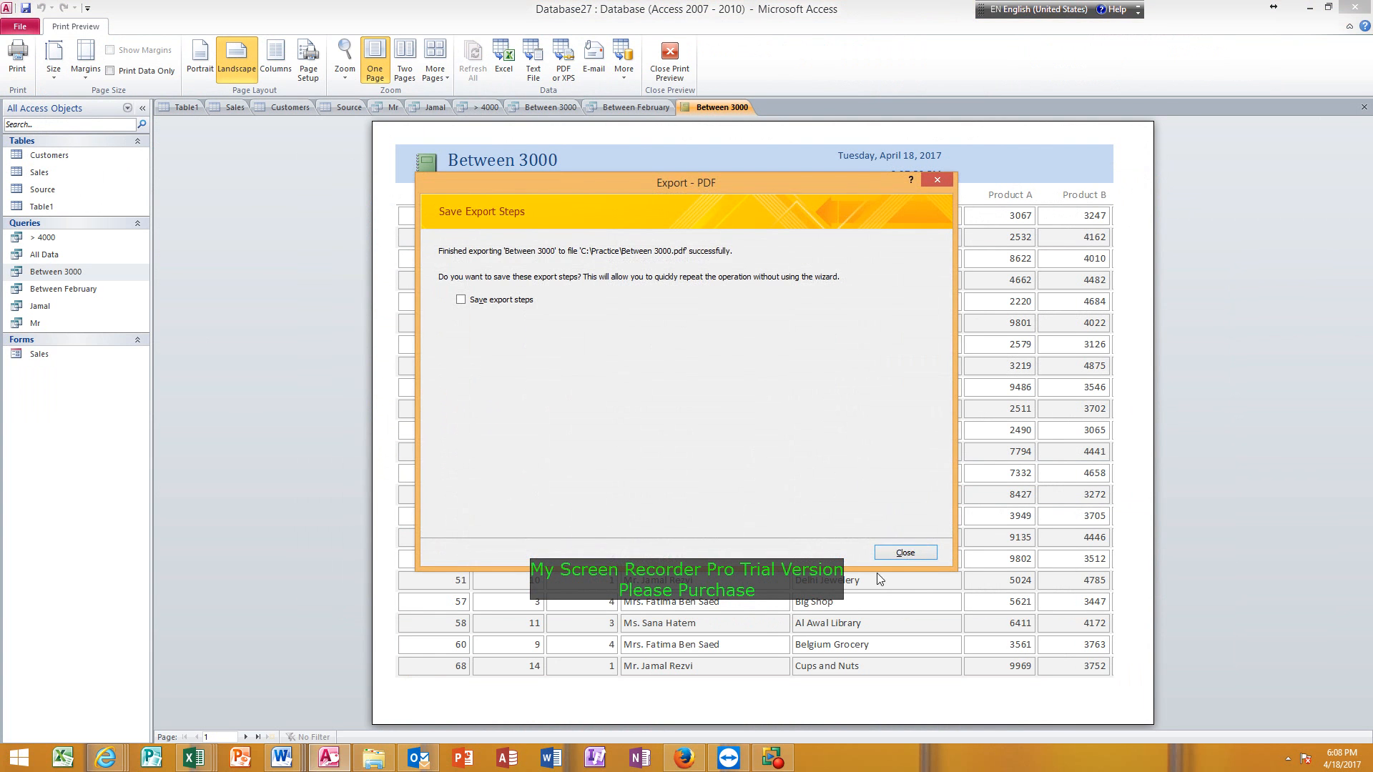
left_click(905, 555)
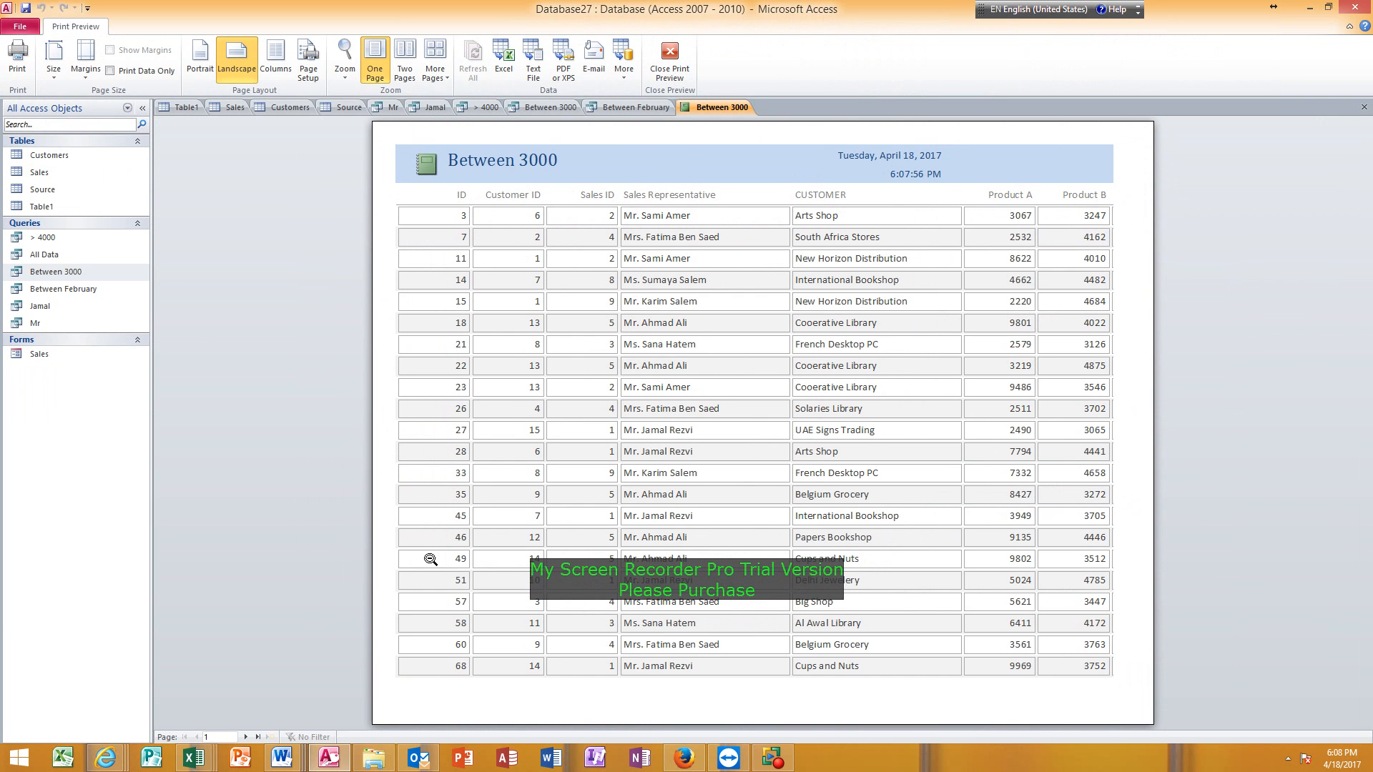
Switch to File Explorer, open Between 3000.pdf from the Practice folder on drive C, and look through its pages.
mouse_move(379, 758)
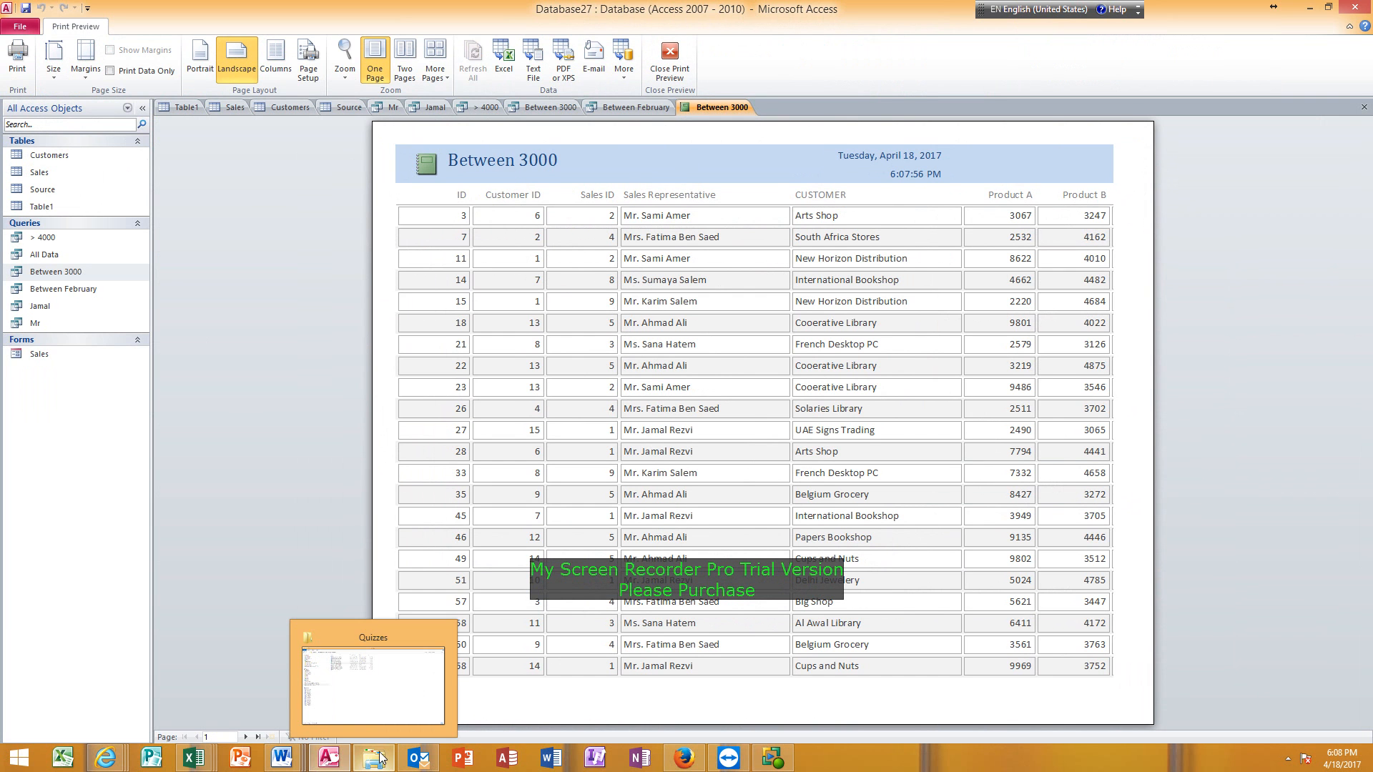
left_click(383, 702)
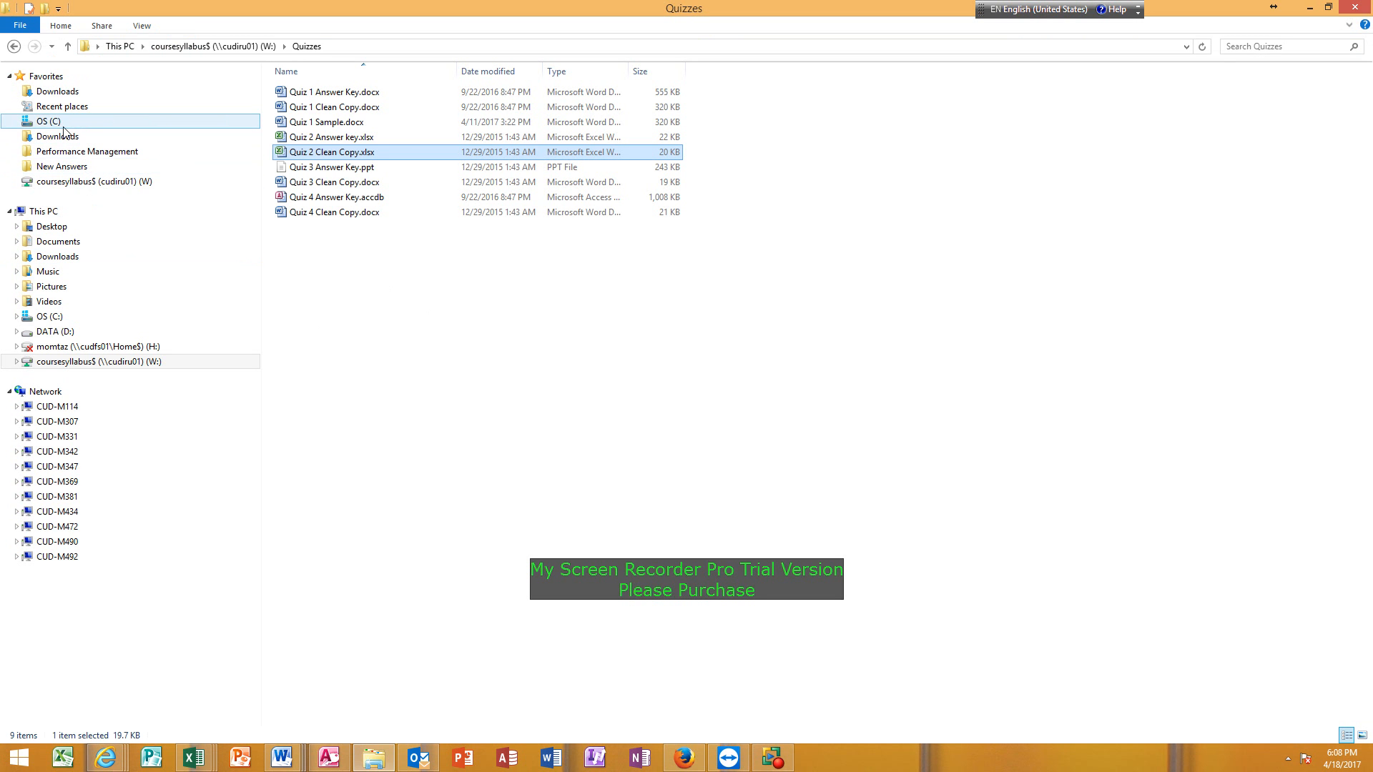
left_click(56, 123)
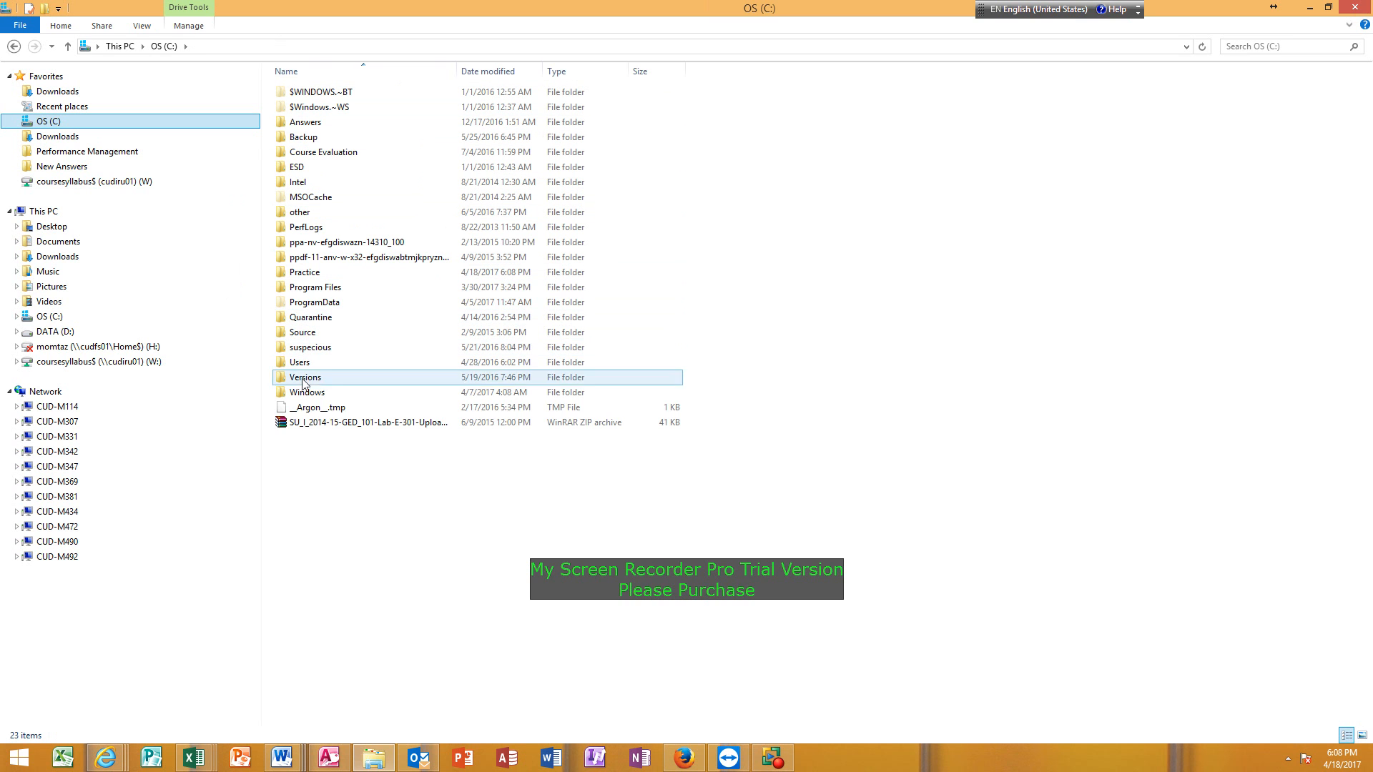
double_click(315, 275)
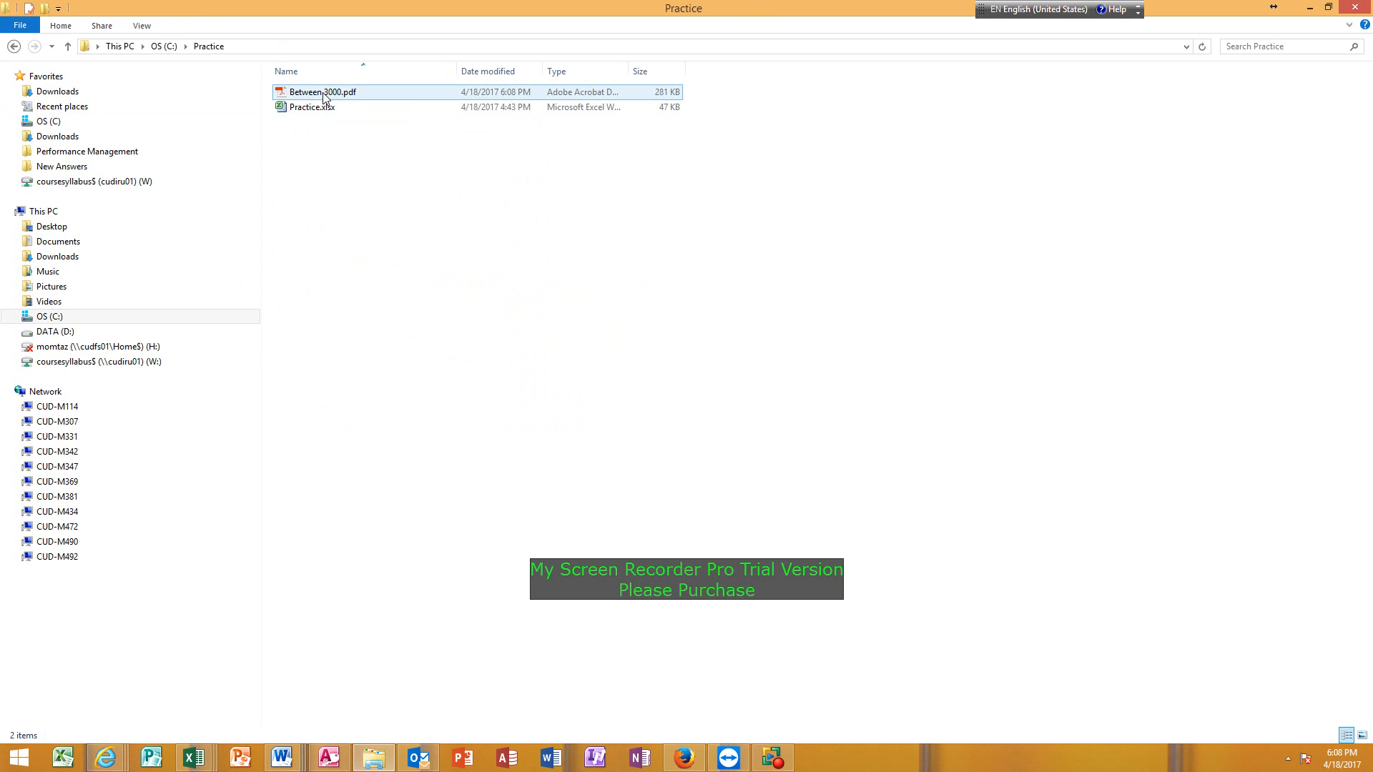
double_click(324, 93)
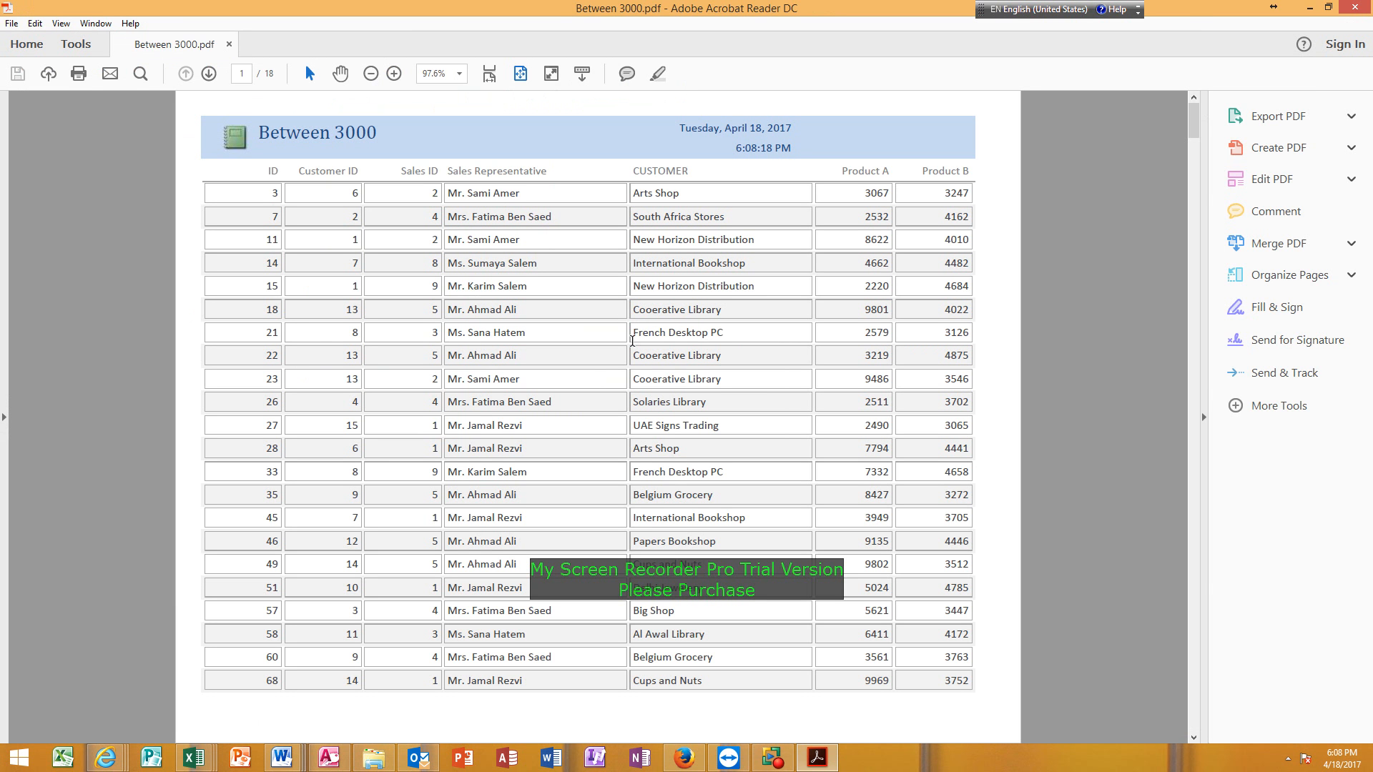
scroll(619, 348, "down", 15)
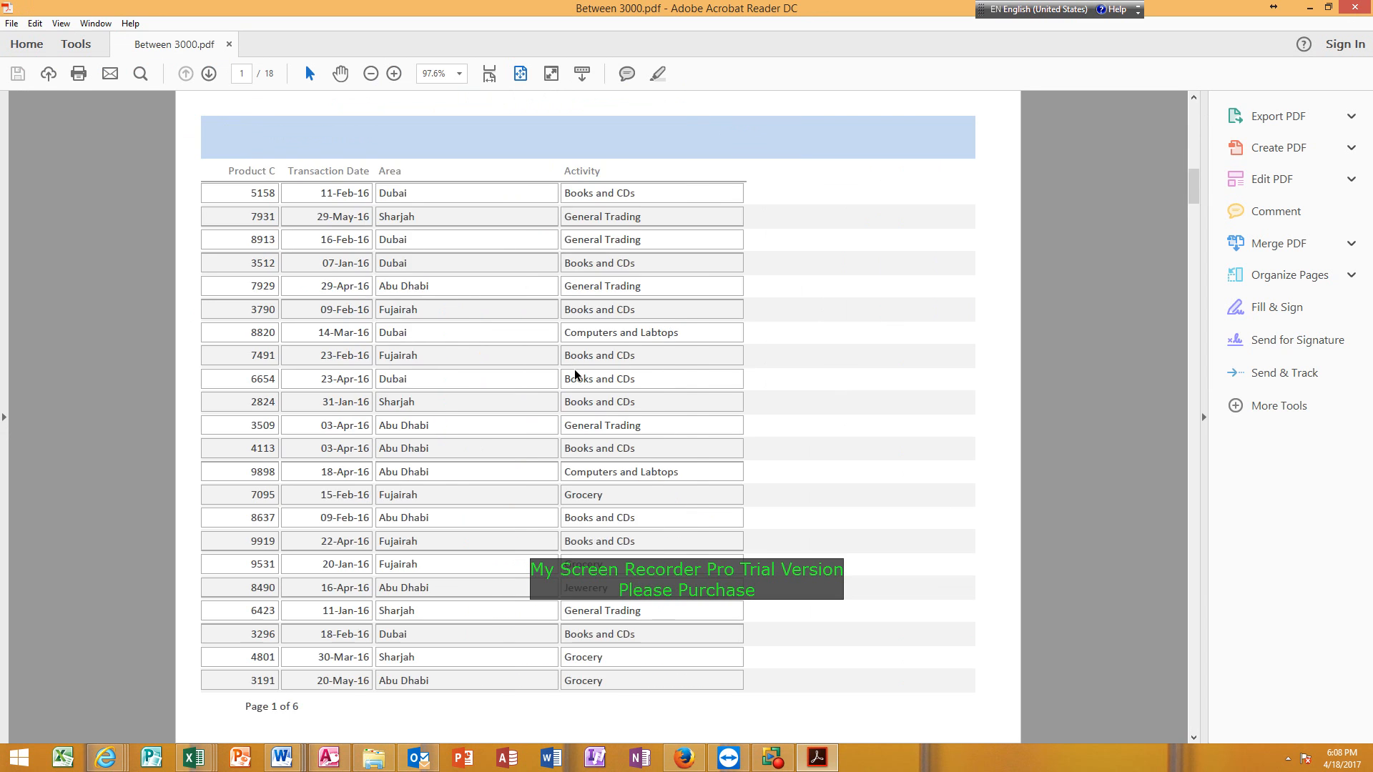
scroll(577, 369, "down", 15)
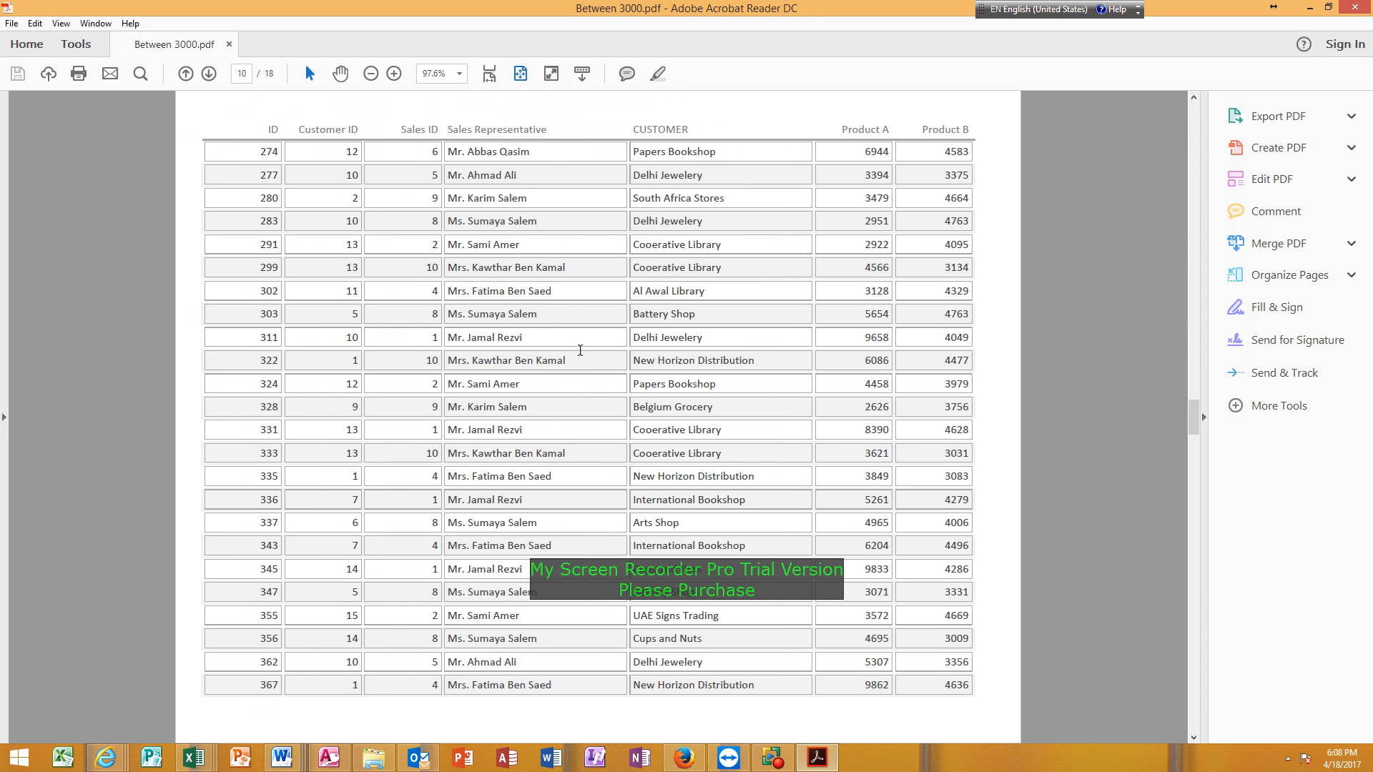
scroll(579, 346, "down", 3)
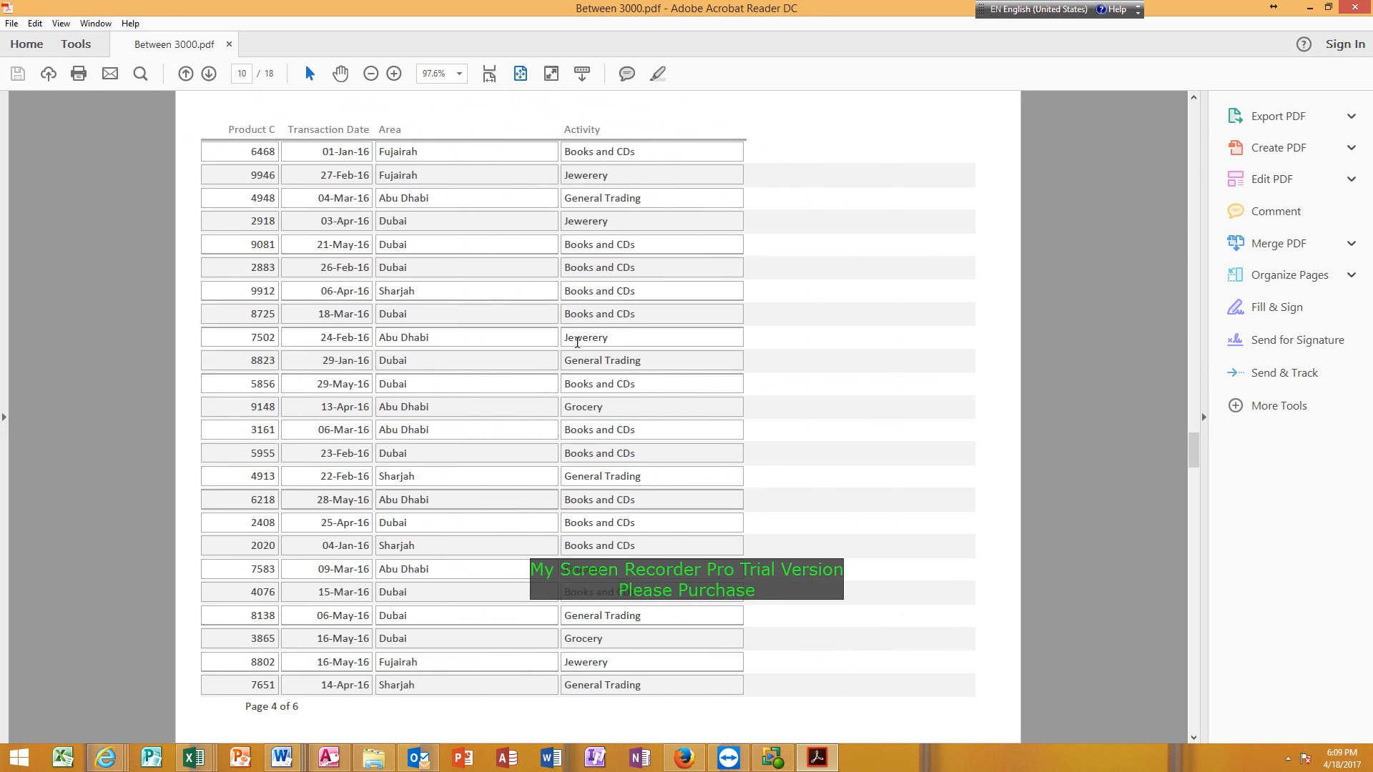
scroll(577, 342, "up", 20)
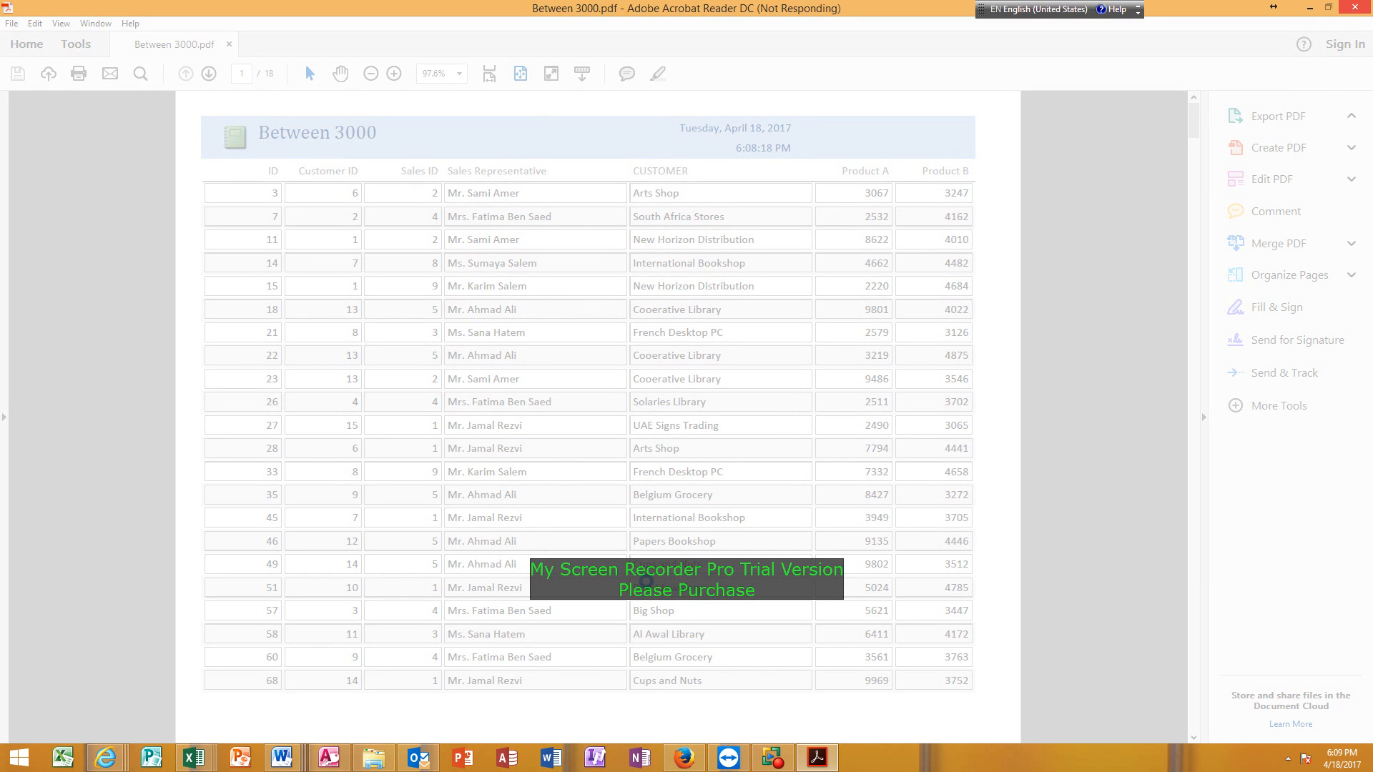
mouse_move(776, 764)
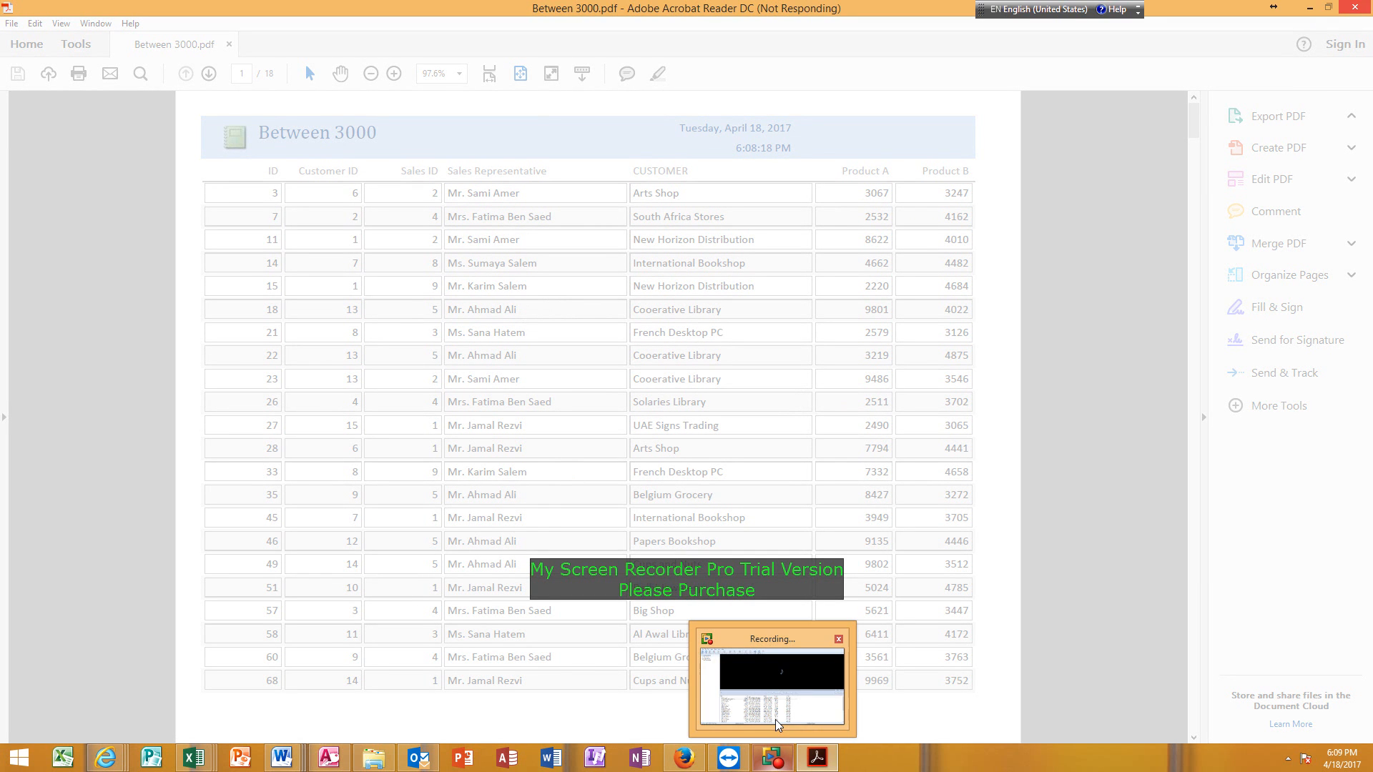
left_click(778, 724)
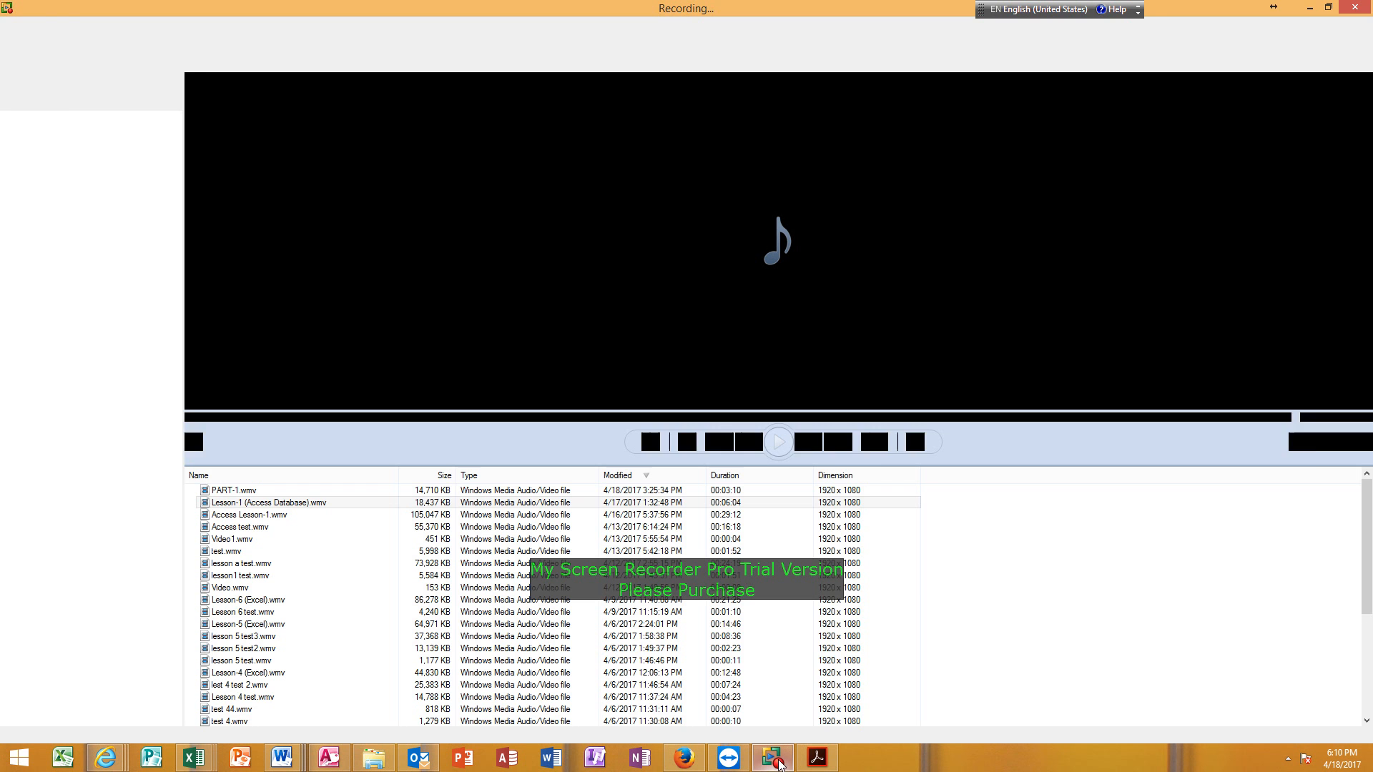
mouse_move(780, 760)
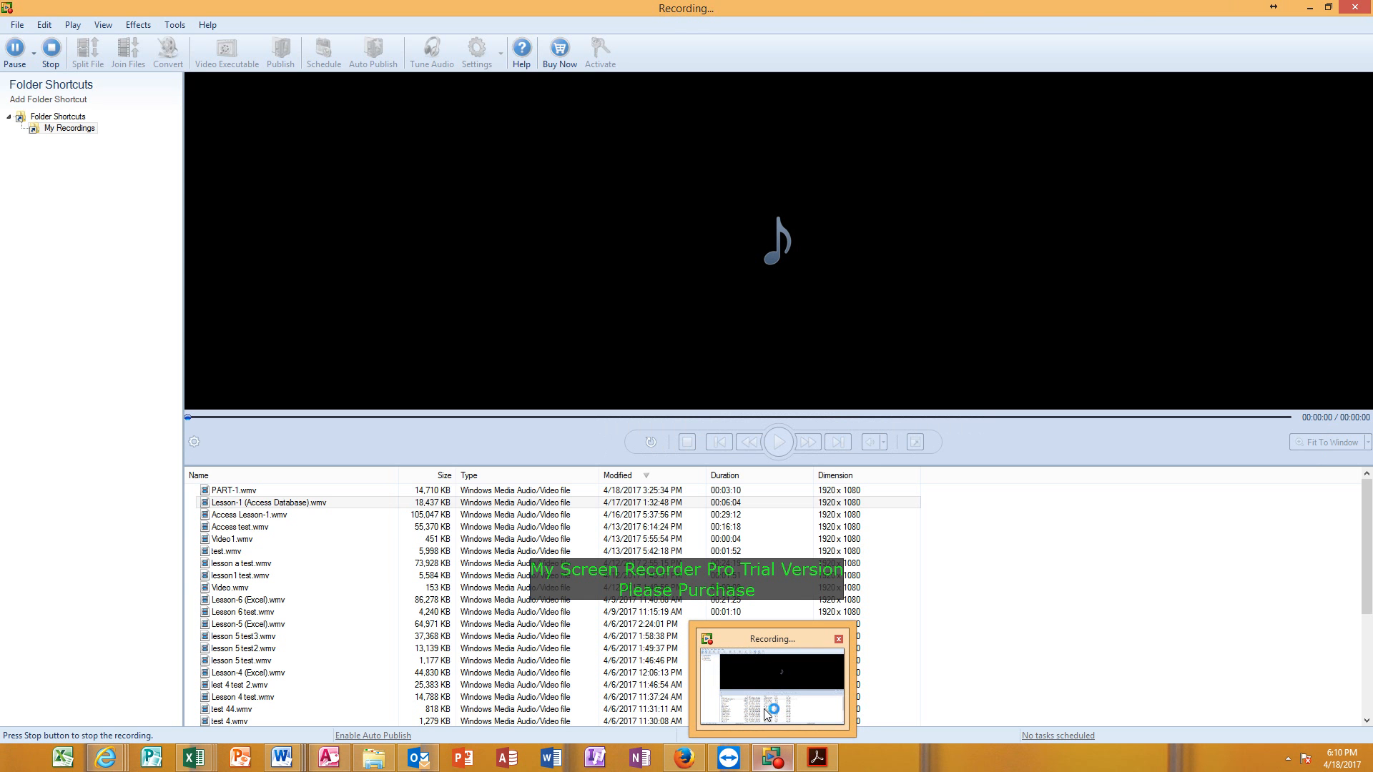